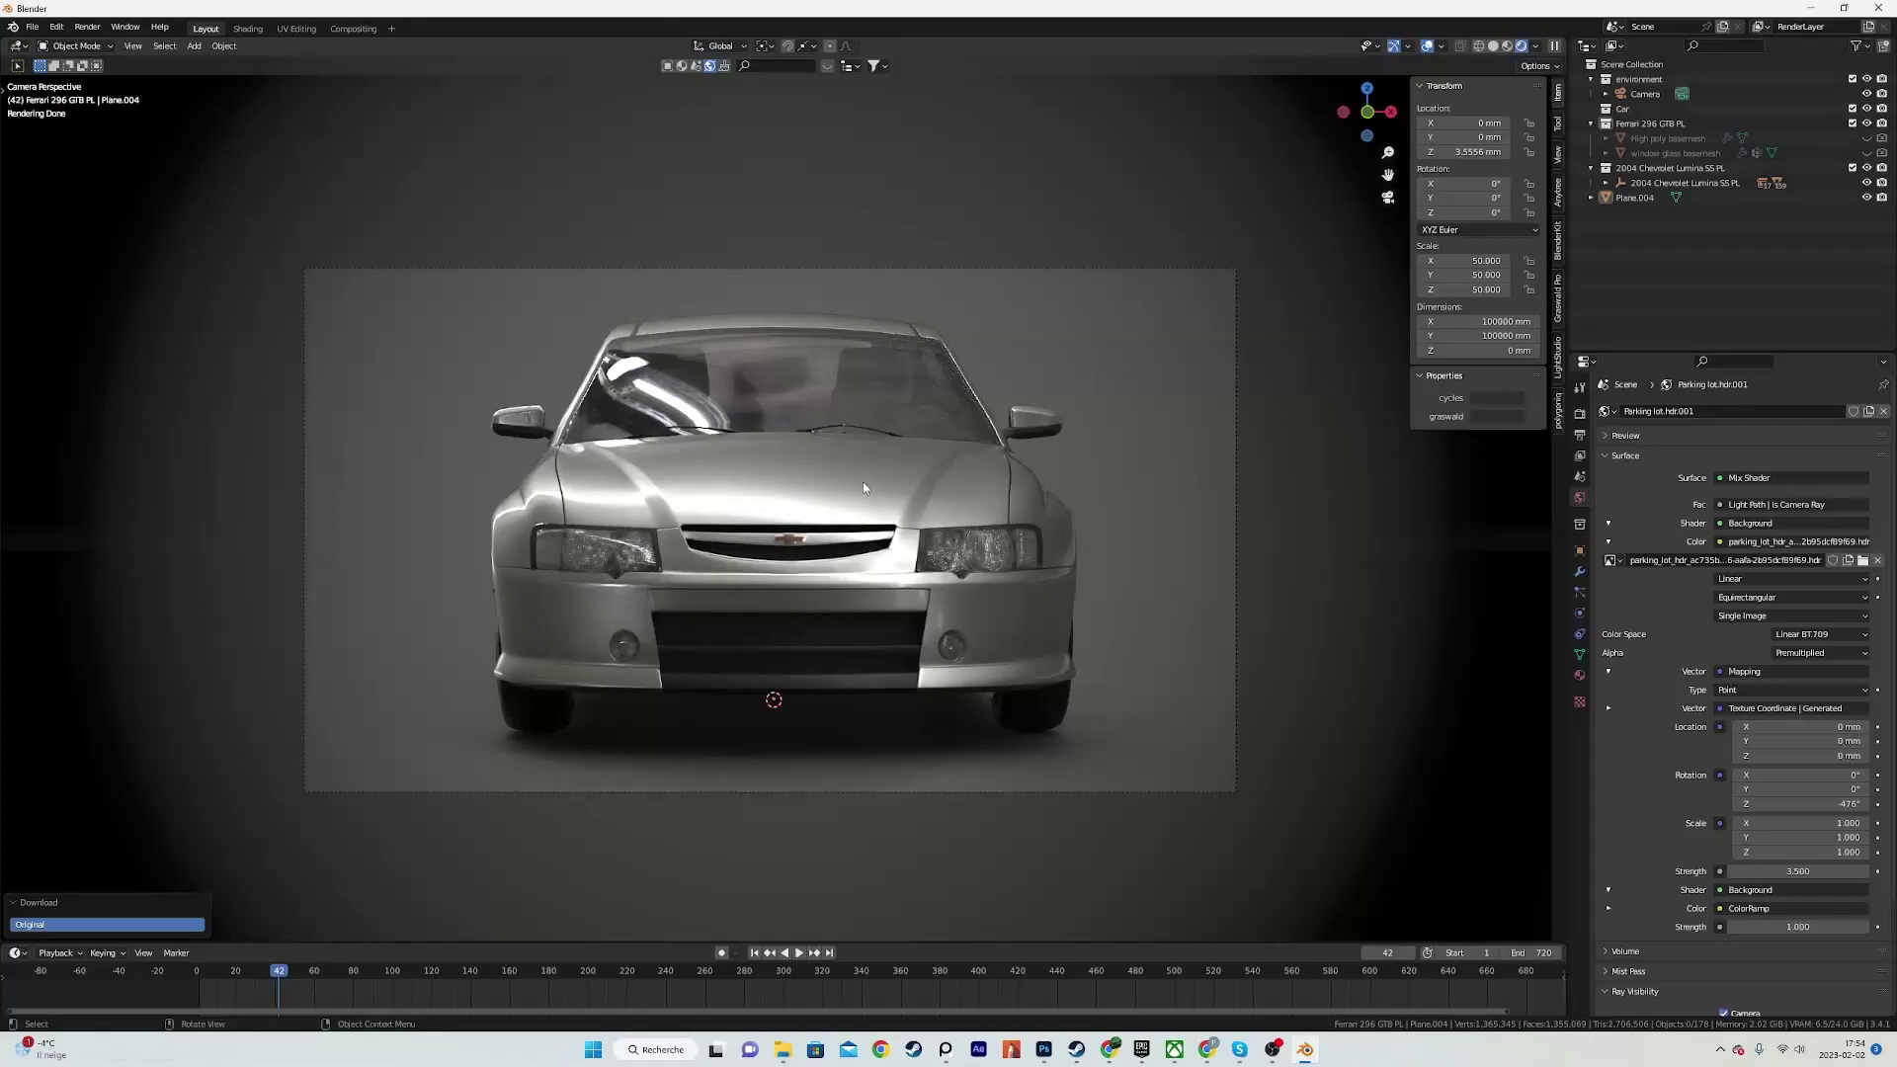
Step: Delete the 2004 Chevrolet Lumina SS PL model from the scene
{"action": "left_click", "coordinate": [1652, 183]}
{"action": "right_click", "coordinate": [1653, 184]}
{"action": "left_click", "coordinate": [1594, 182]}
{"action": "key", "text": "x"}
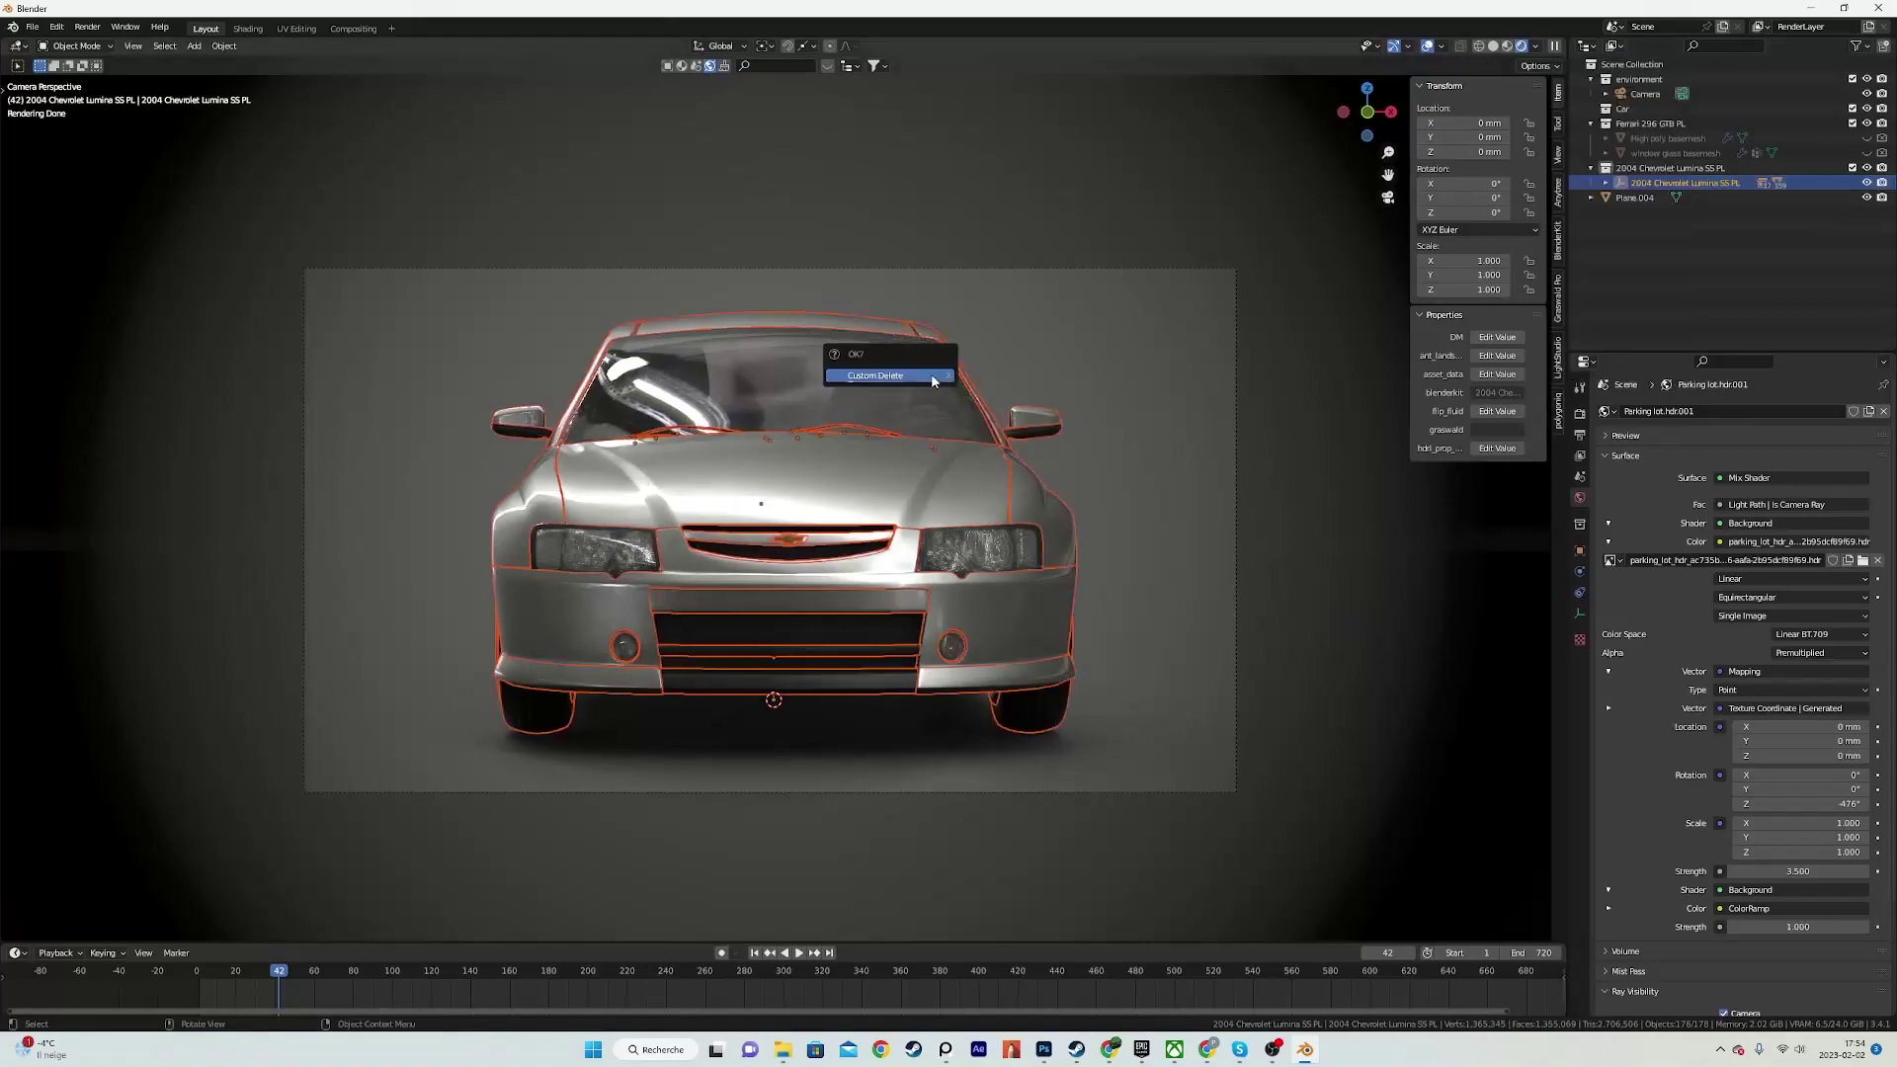
{"action": "key", "text": "Return"}
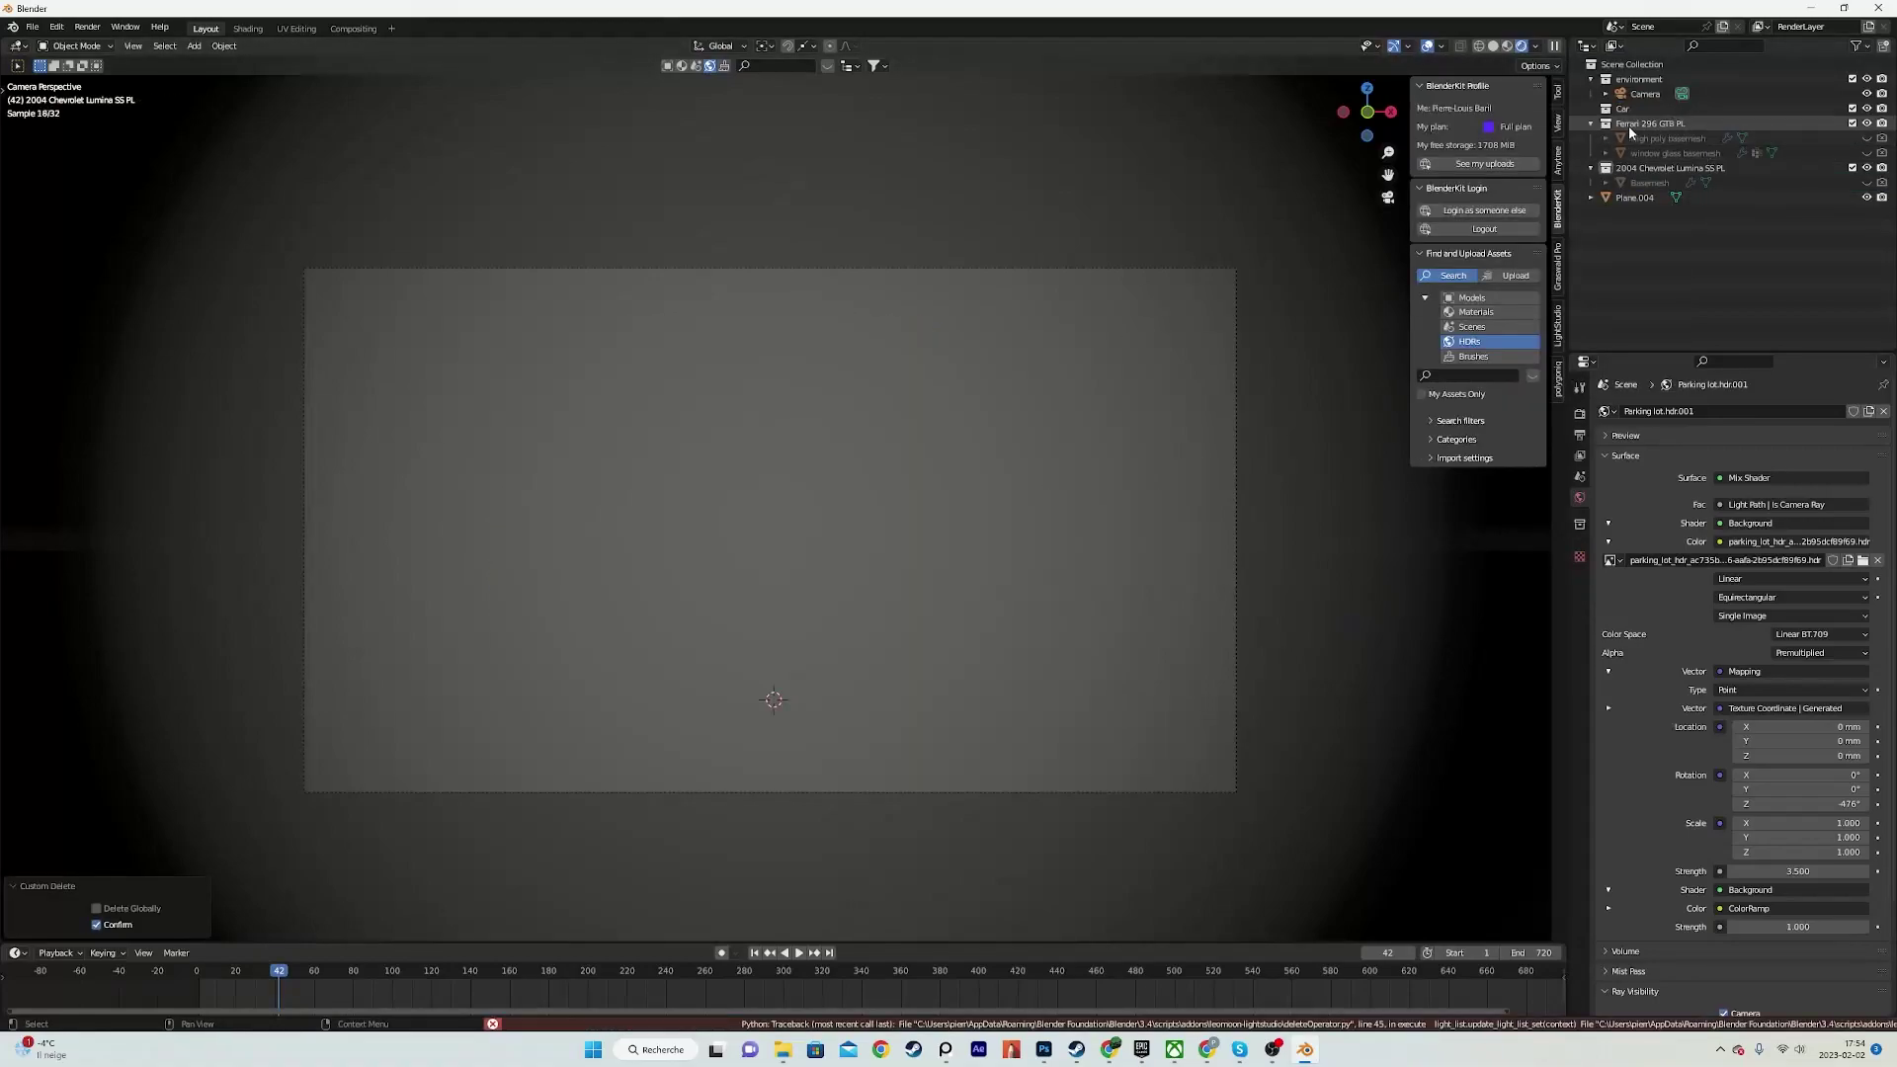
Step: Collapse the two car collections, delete the remaining Plane.004 object, and switch the viewport to solid shading
{"action": "left_click", "coordinate": [1590, 124]}
{"action": "left_click", "coordinate": [1590, 138]}
{"action": "left_click", "coordinate": [1621, 153]}
{"action": "key", "text": "x"}
{"action": "key", "text": "Return"}
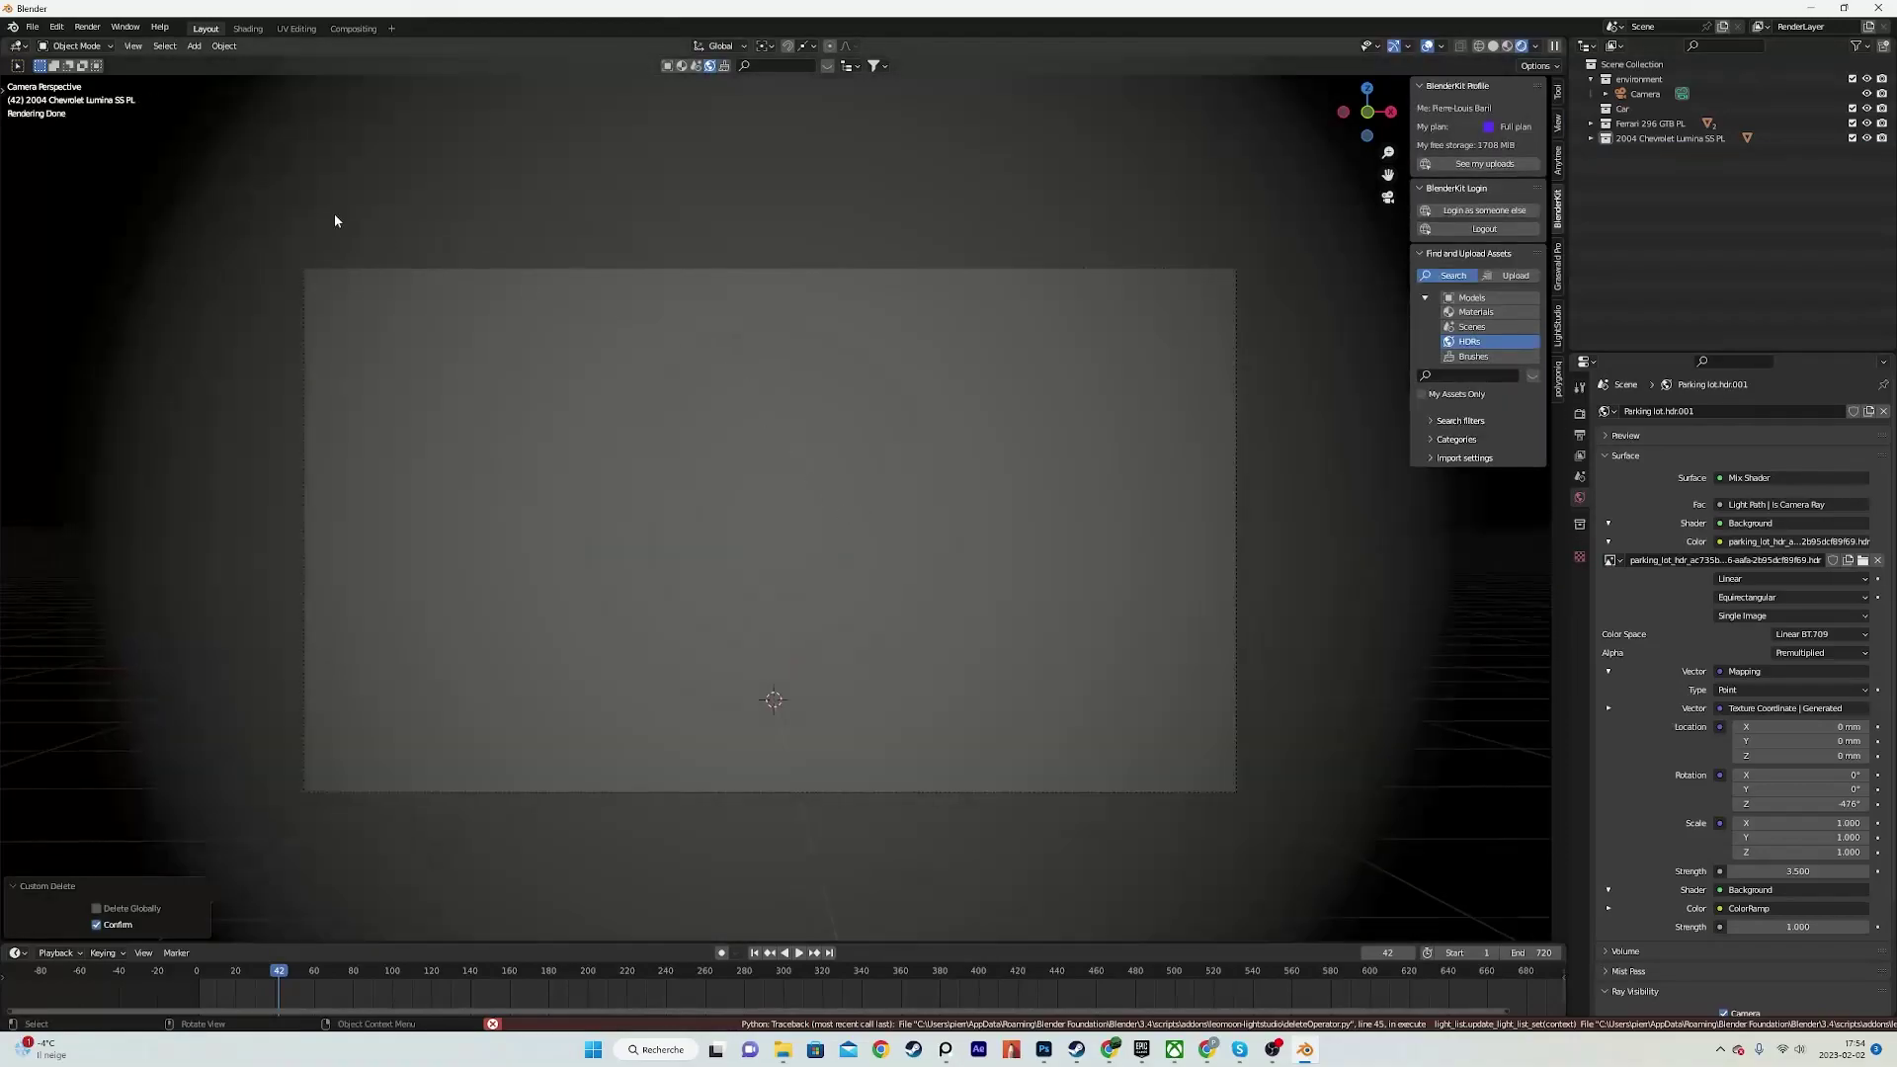
{"action": "key", "text": "z"}
{"action": "mouse_move", "coordinate": [733, 415]}
{"action": "middle_mouse_down"}
{"action": "mouse_move", "coordinate": [838, 509]}
{"action": "mouse_move", "coordinate": [786, 528]}
{"action": "middle_mouse_up"}
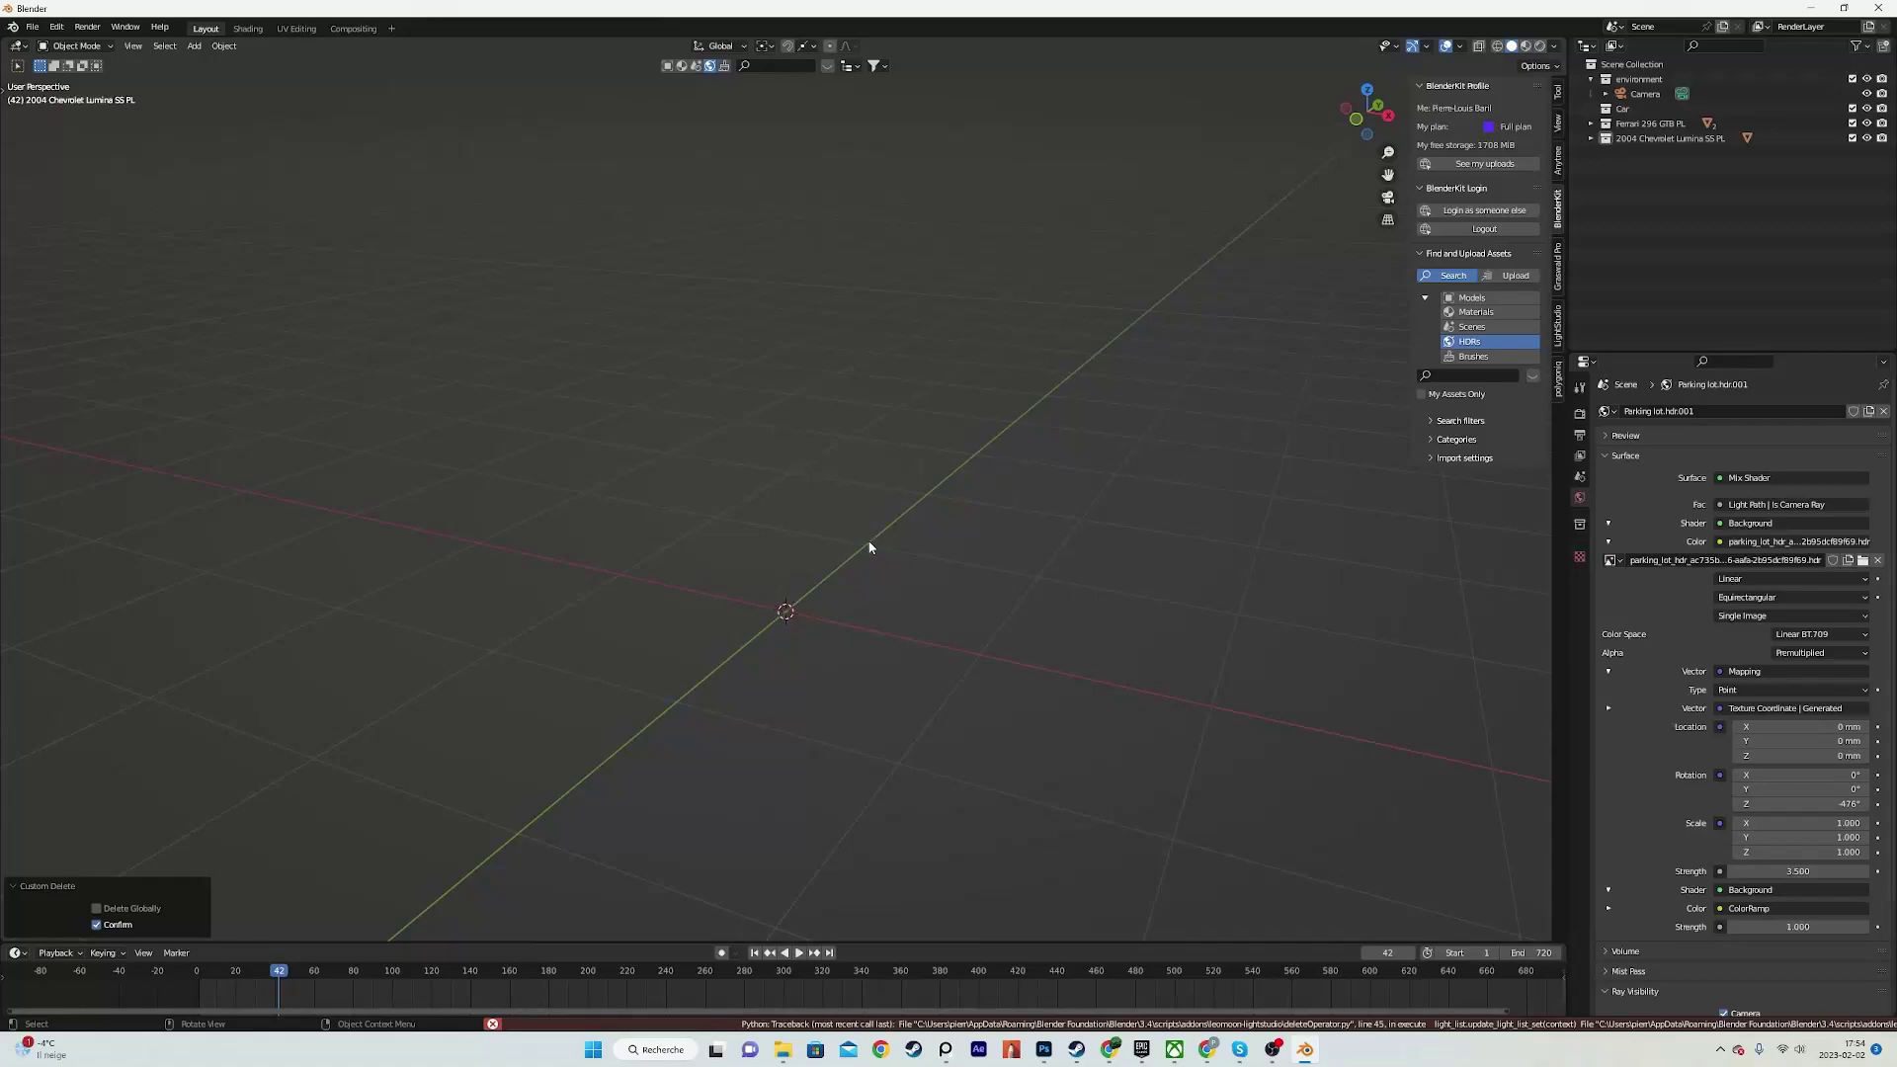
Step: Open the Shading workspace and show the complete World node tree in the shader editor
{"action": "left_click", "coordinate": [246, 29]}
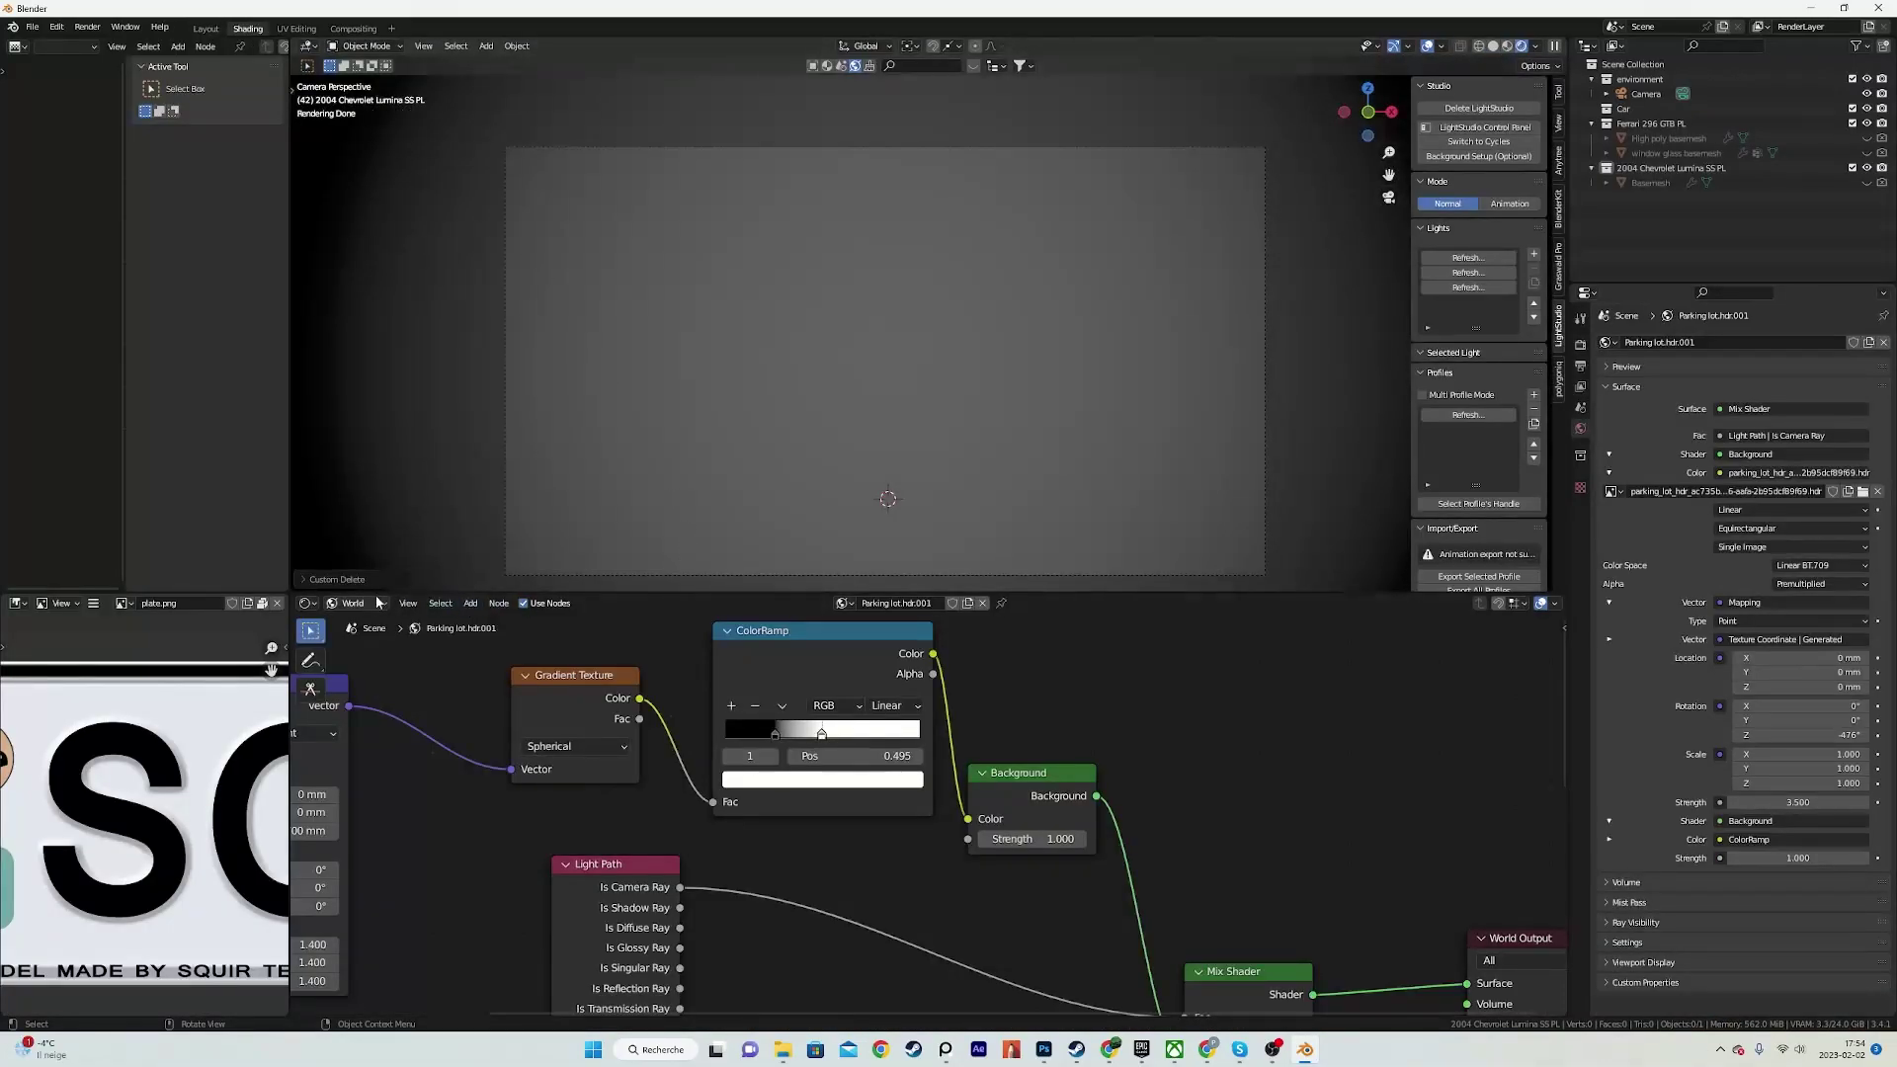
{"action": "left_click", "coordinate": [356, 603]}
{"action": "left_click", "coordinate": [360, 620]}
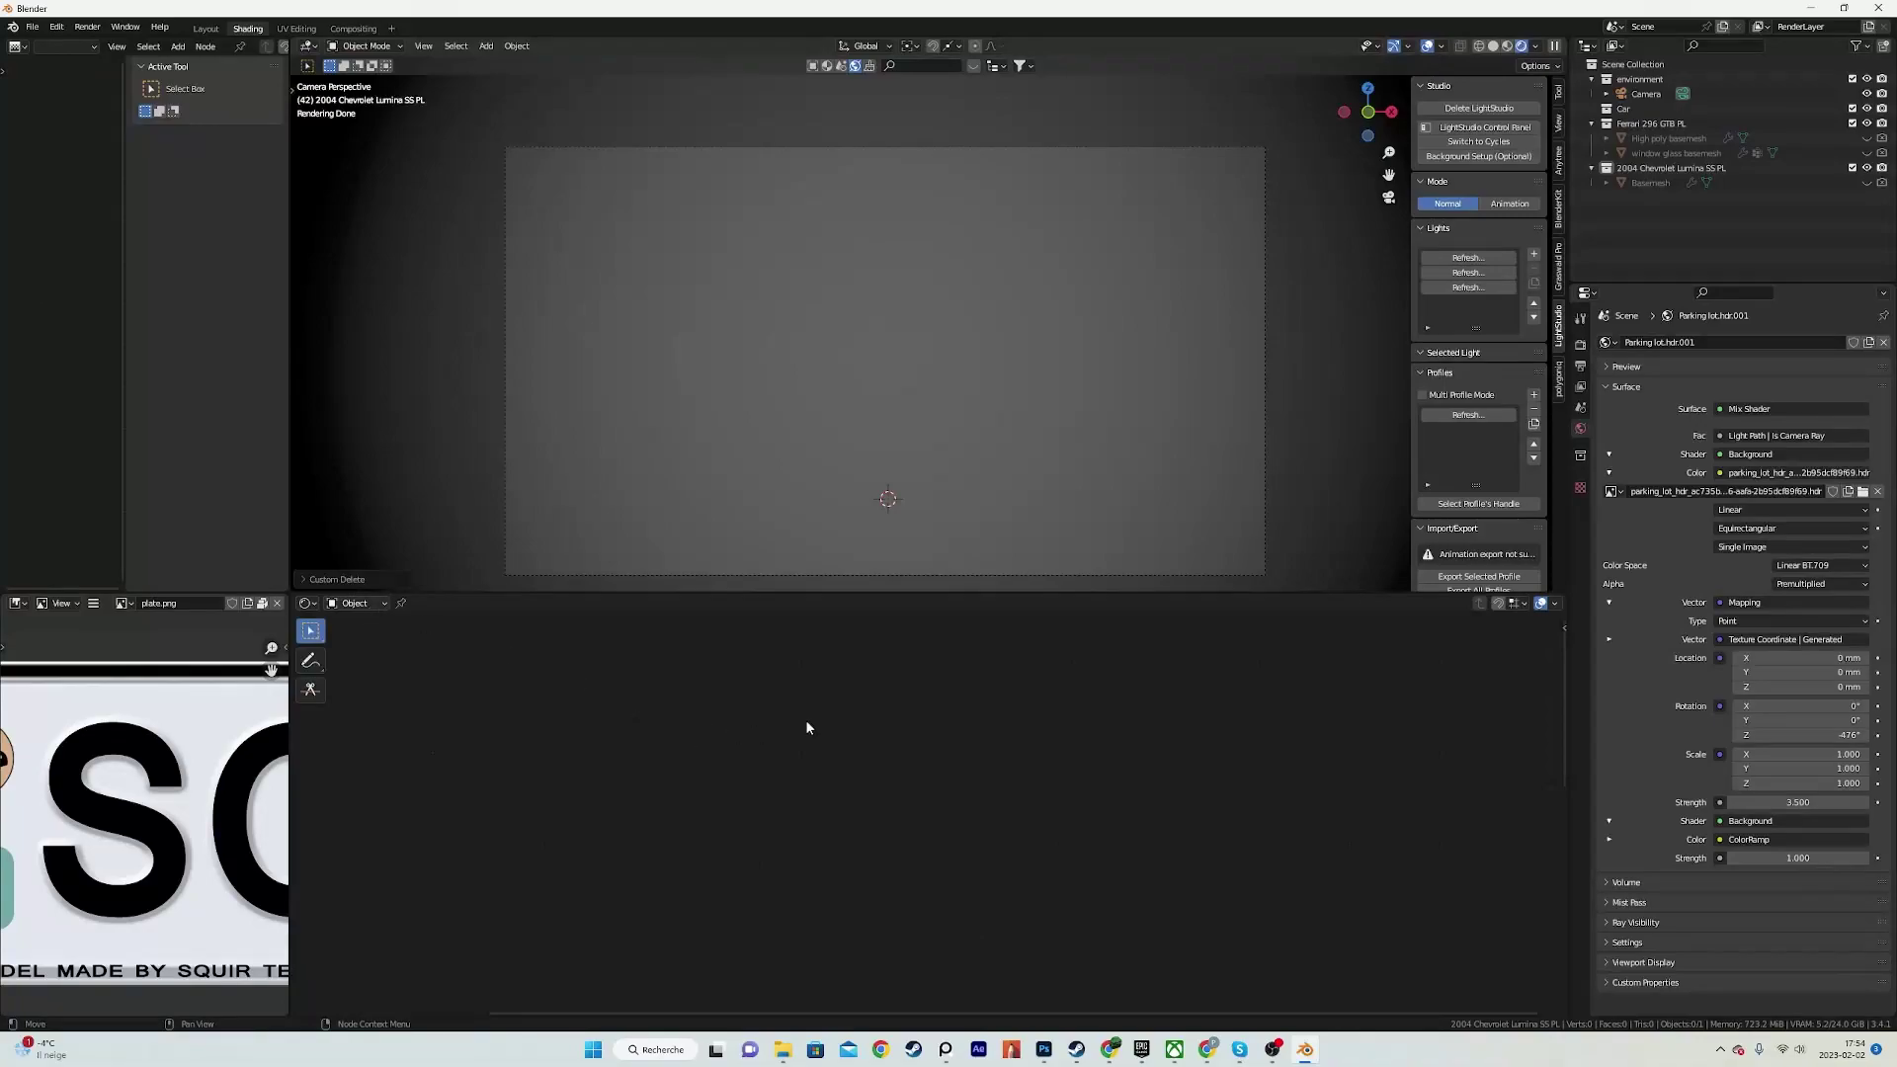
{"action": "left_click", "coordinate": [356, 603]}
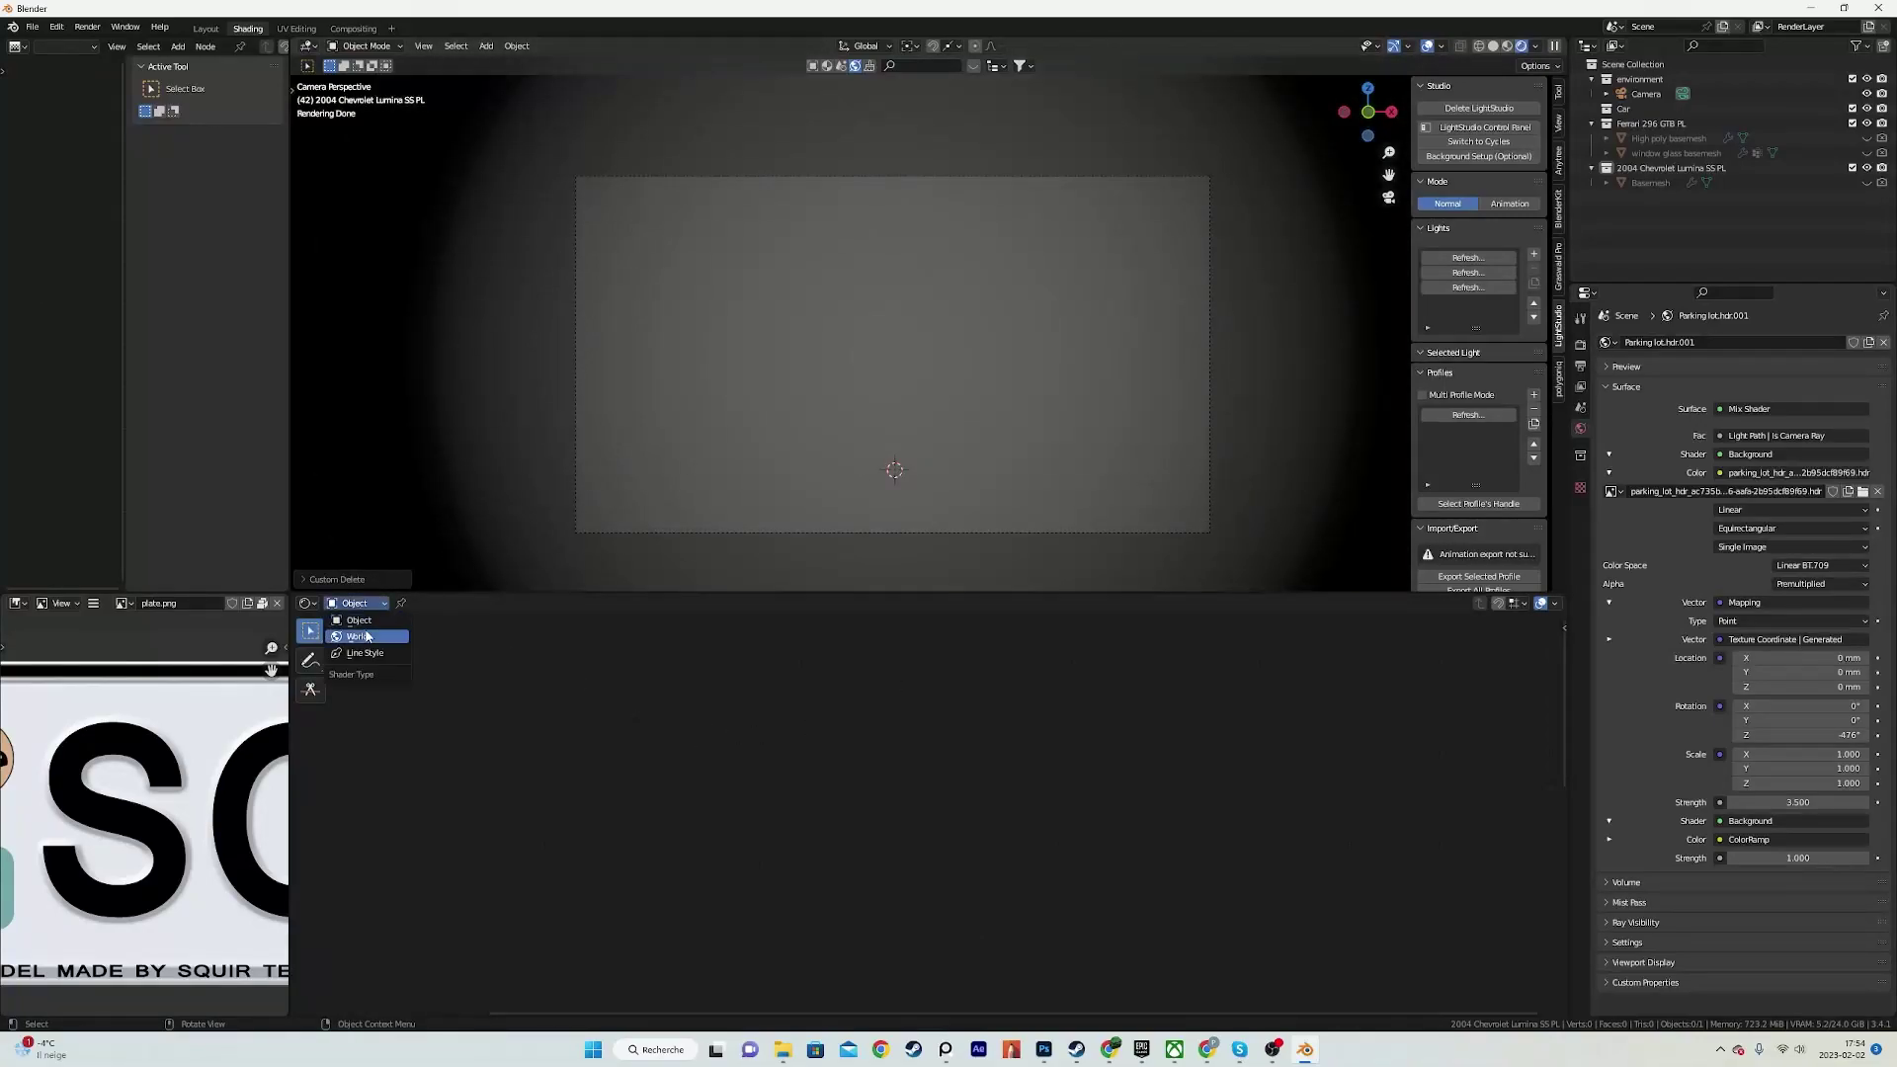
{"action": "left_click", "coordinate": [366, 637]}
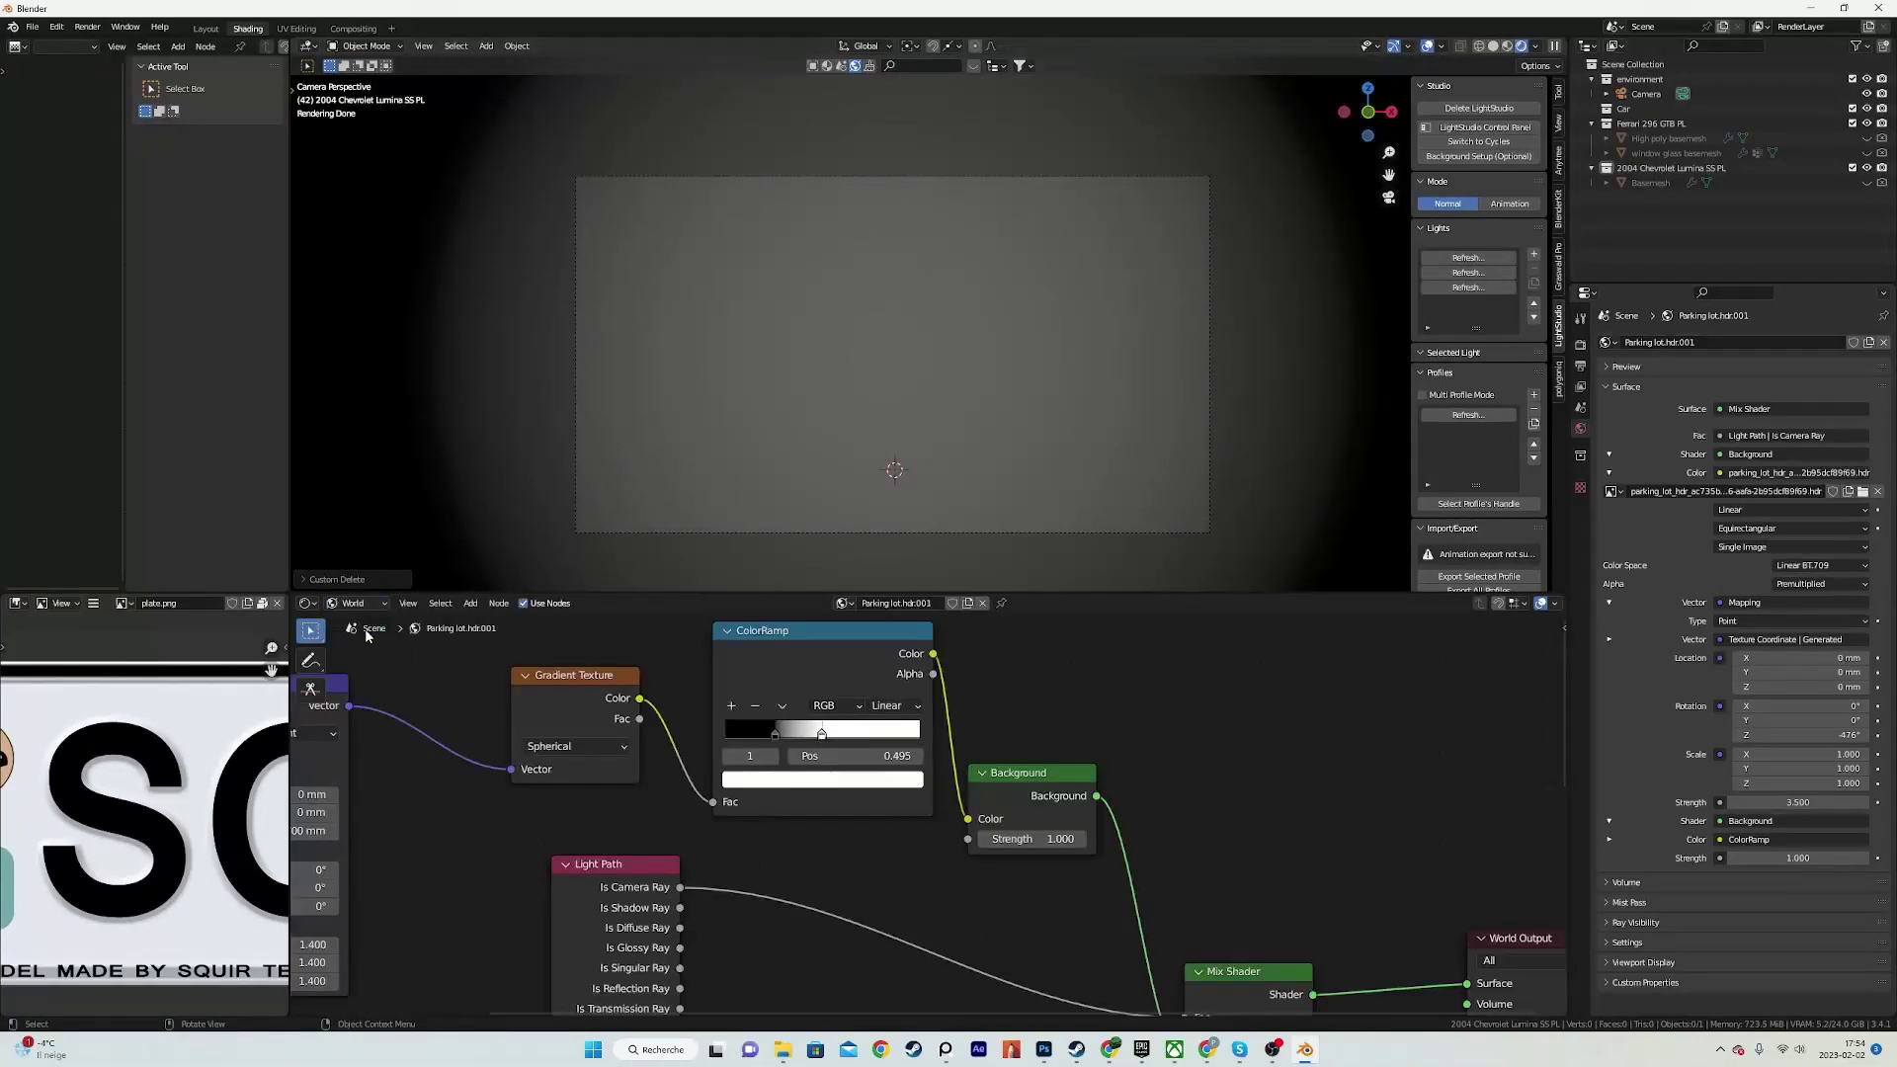
{"action": "key", "text": "Home"}
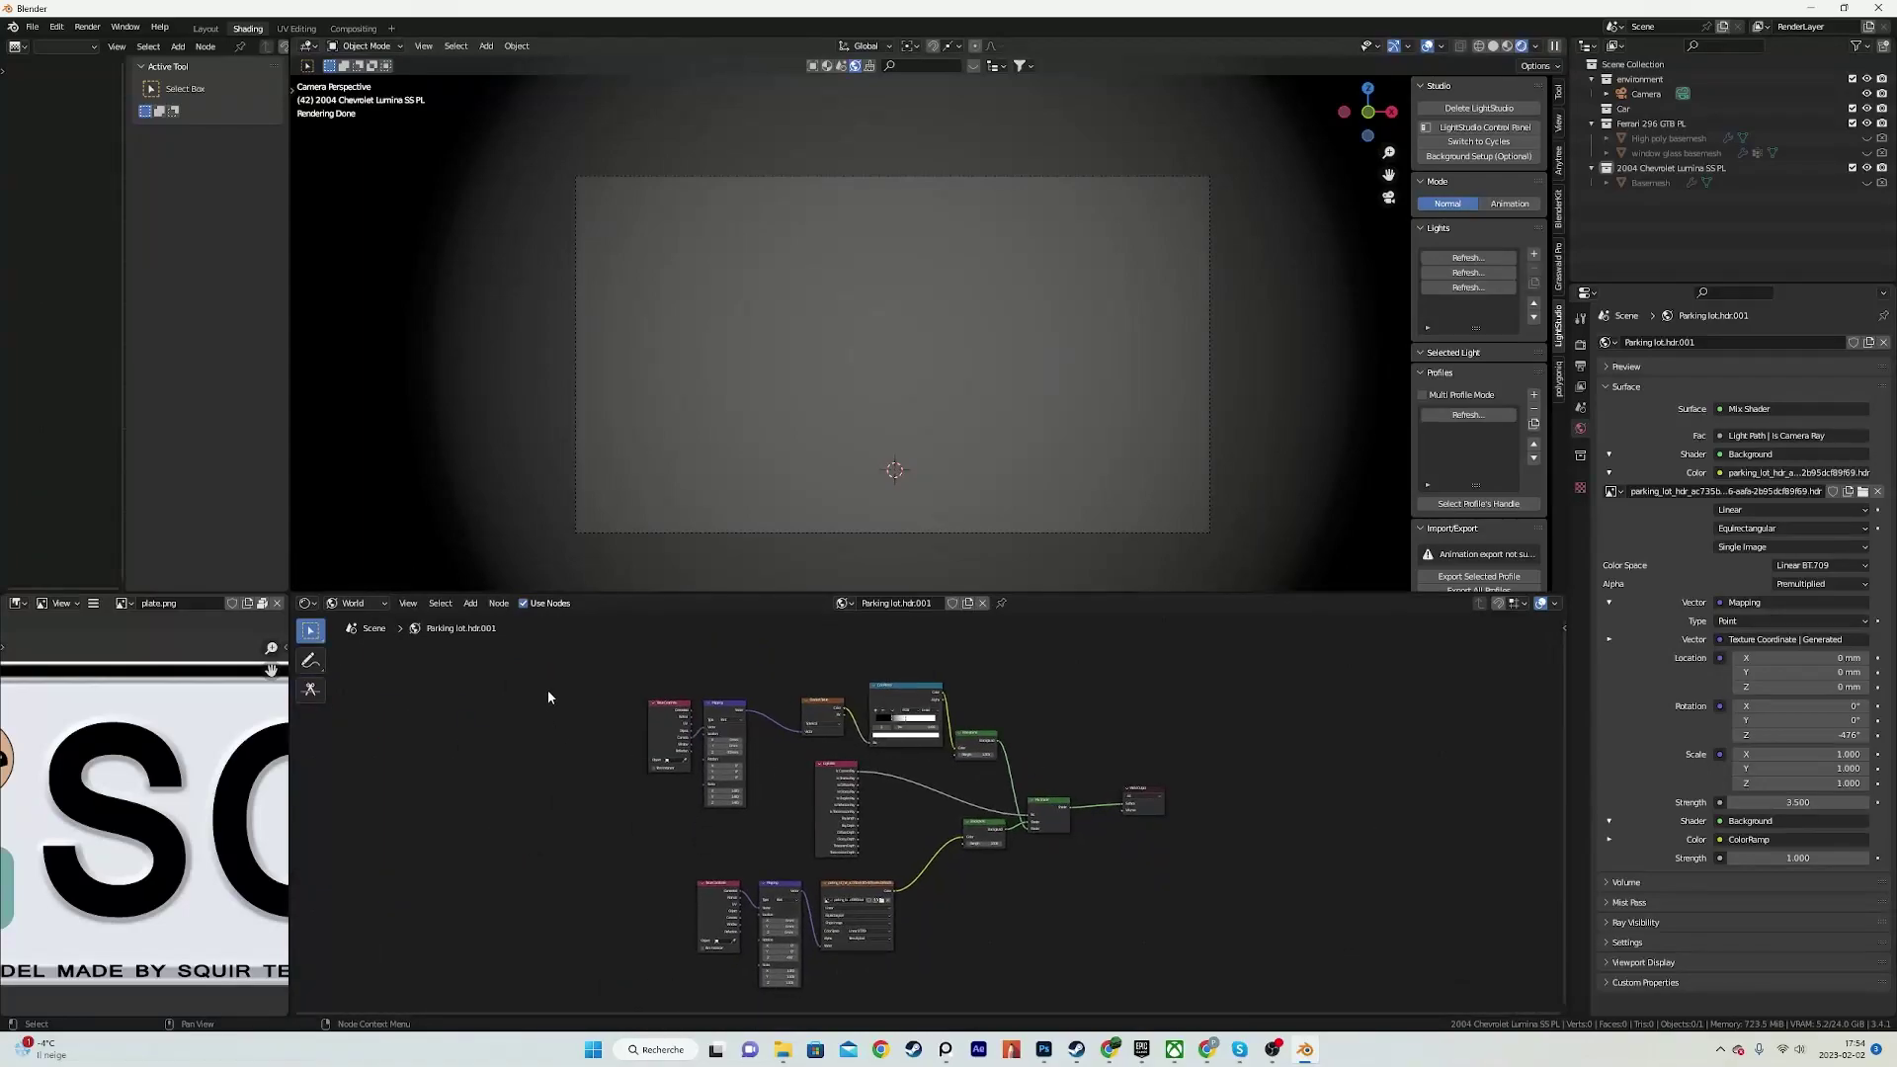
Step: Delete every world node except one Background and the World Output, and link the Background straight to the output's Surface
{"action": "left_click_drag", "start_coordinate": [547, 690], "coordinate": [932, 918]}
{"action": "key", "text": "Delete"}
{"action": "key", "text": "Delete"}
{"action": "left_click_drag", "start_coordinate": [920, 681], "coordinate": [1042, 923]}
{"action": "scroll", "coordinate": [1077, 808], "scroll_direction": "up", "scroll_amount": 6}
{"action": "key", "text": "Delete"}
{"action": "scroll", "coordinate": [988, 895], "scroll_direction": "up", "scroll_amount": 5}
{"action": "left_click", "coordinate": [856, 870], "text": "ctrl+shift"}
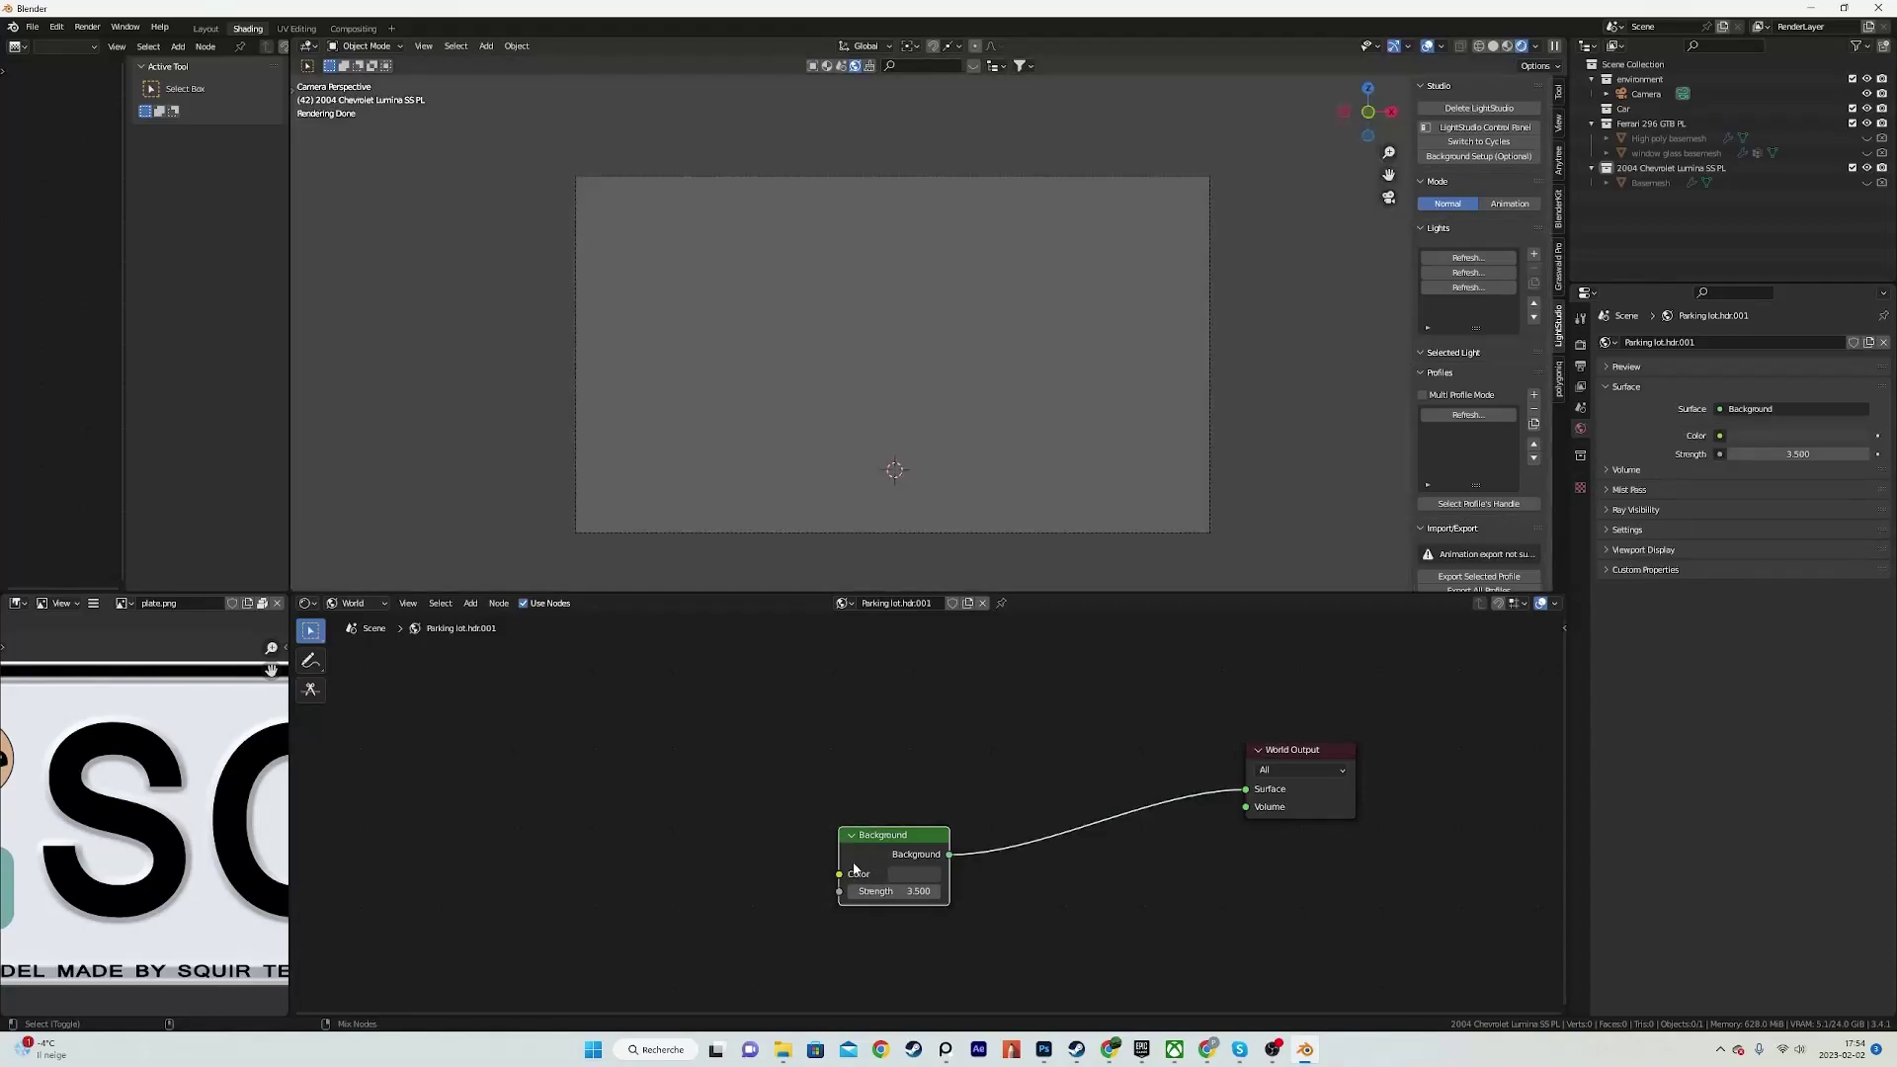
{"action": "left_click_drag", "start_coordinate": [856, 869], "coordinate": [933, 817]}
{"action": "left_click", "coordinate": [834, 869]}
{"action": "scroll", "coordinate": [874, 807], "scroll_direction": "up", "scroll_amount": 1}
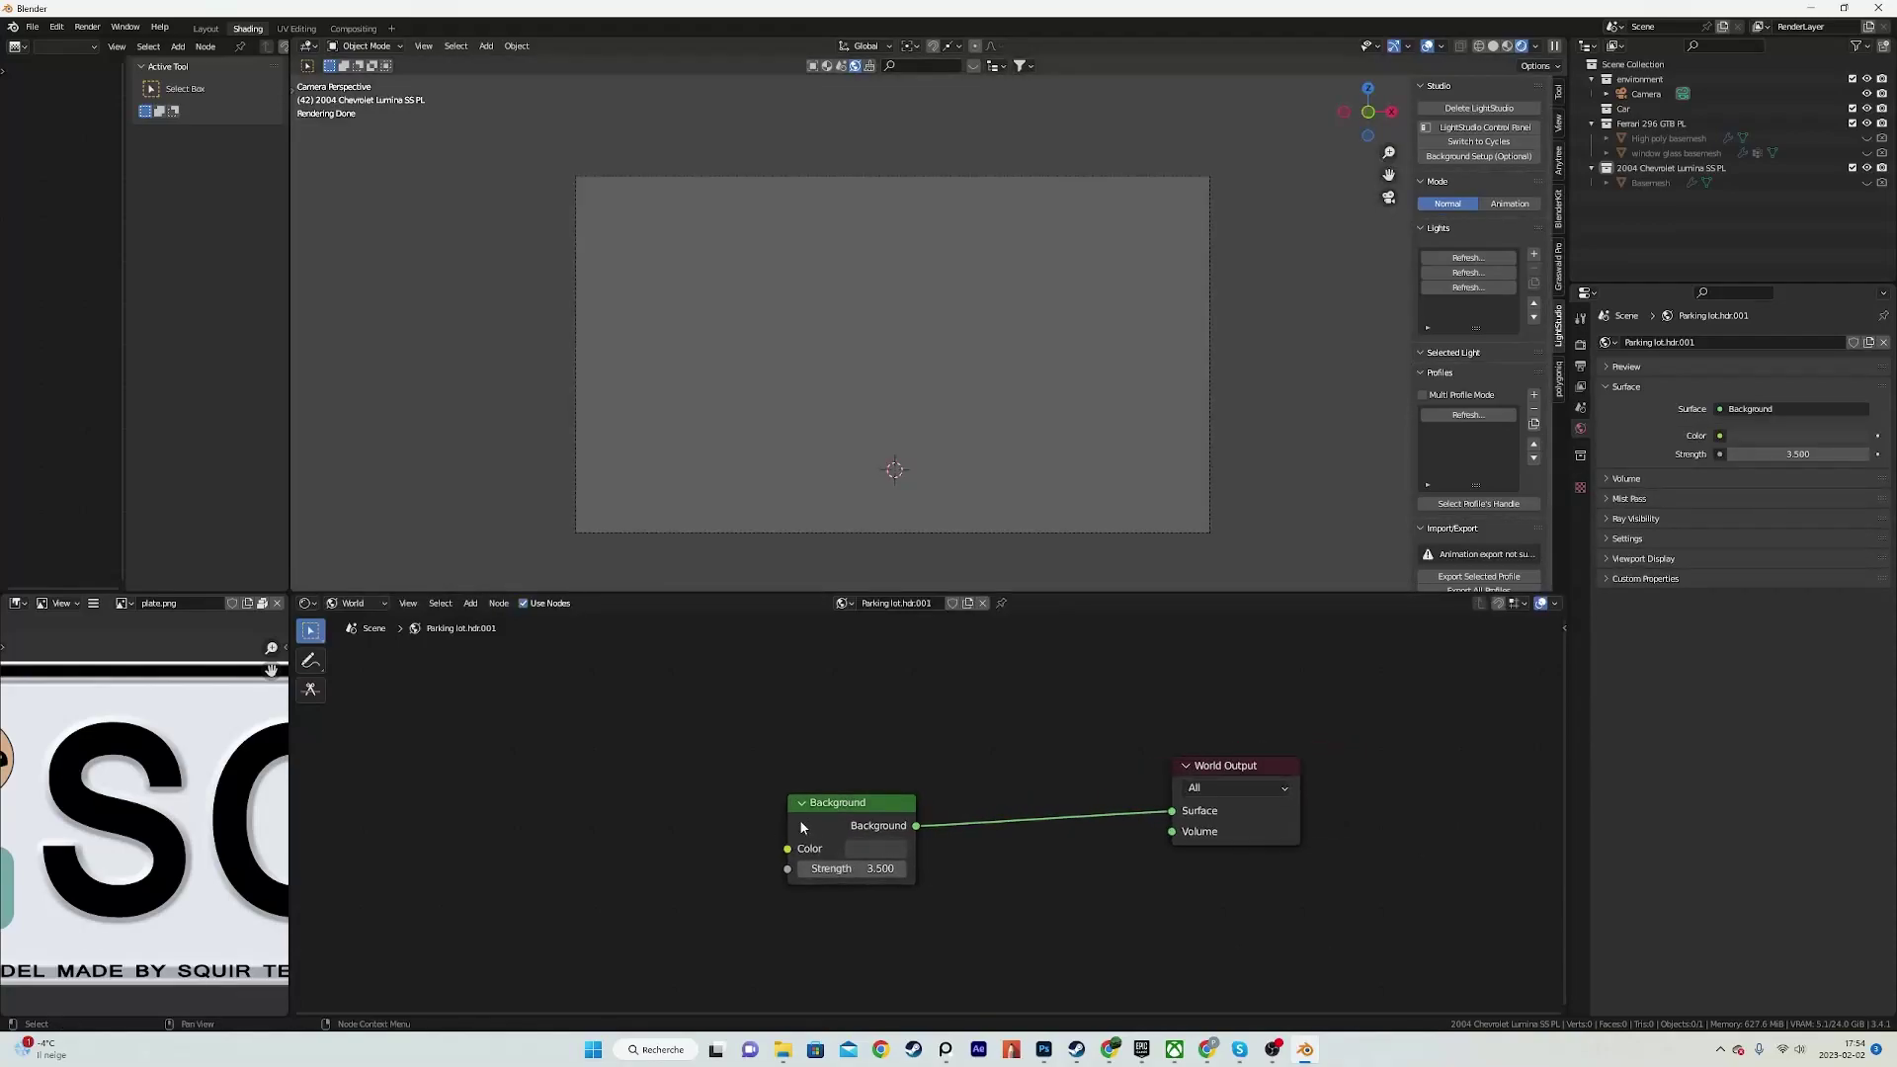
Step: Move the Background node down and place a duplicate of it above
{"action": "left_click_drag", "start_coordinate": [807, 820], "coordinate": [792, 880]}
{"action": "key", "text": "shift+d"}
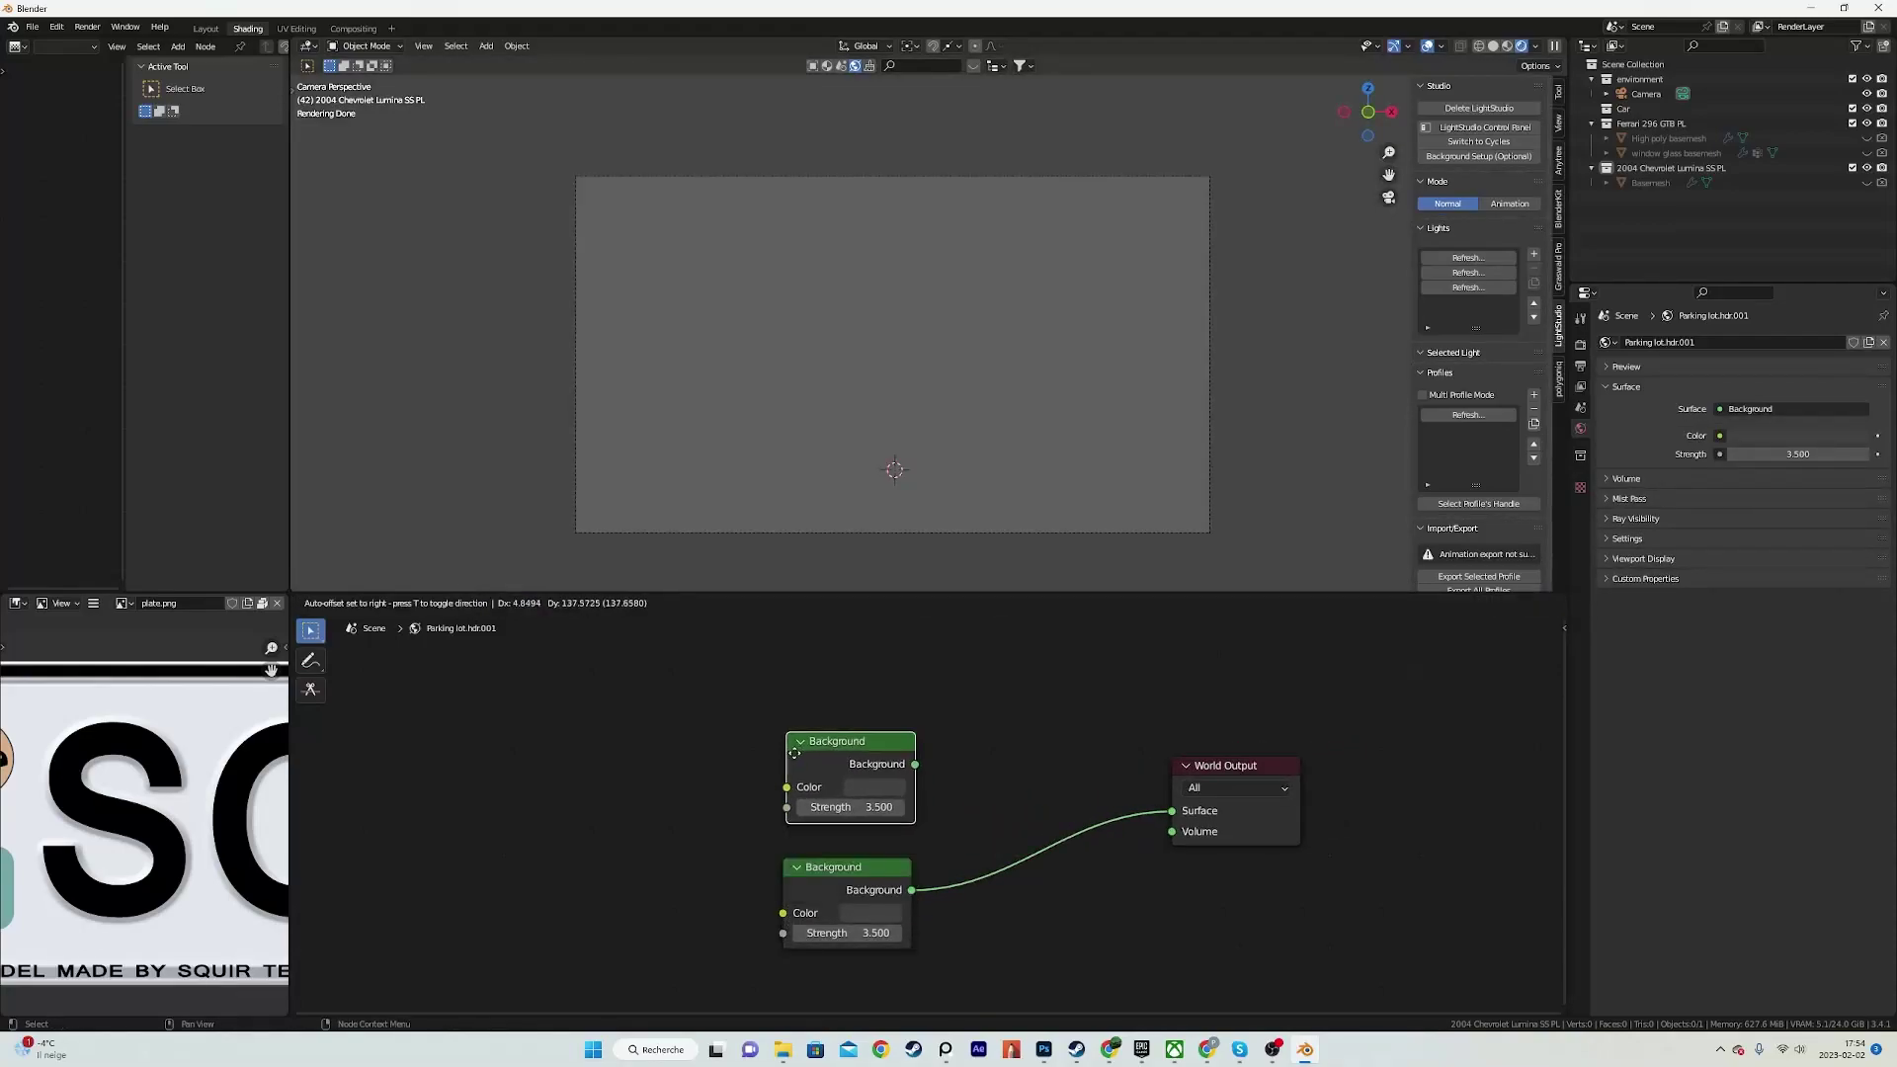
{"action": "left_click", "coordinate": [794, 761]}
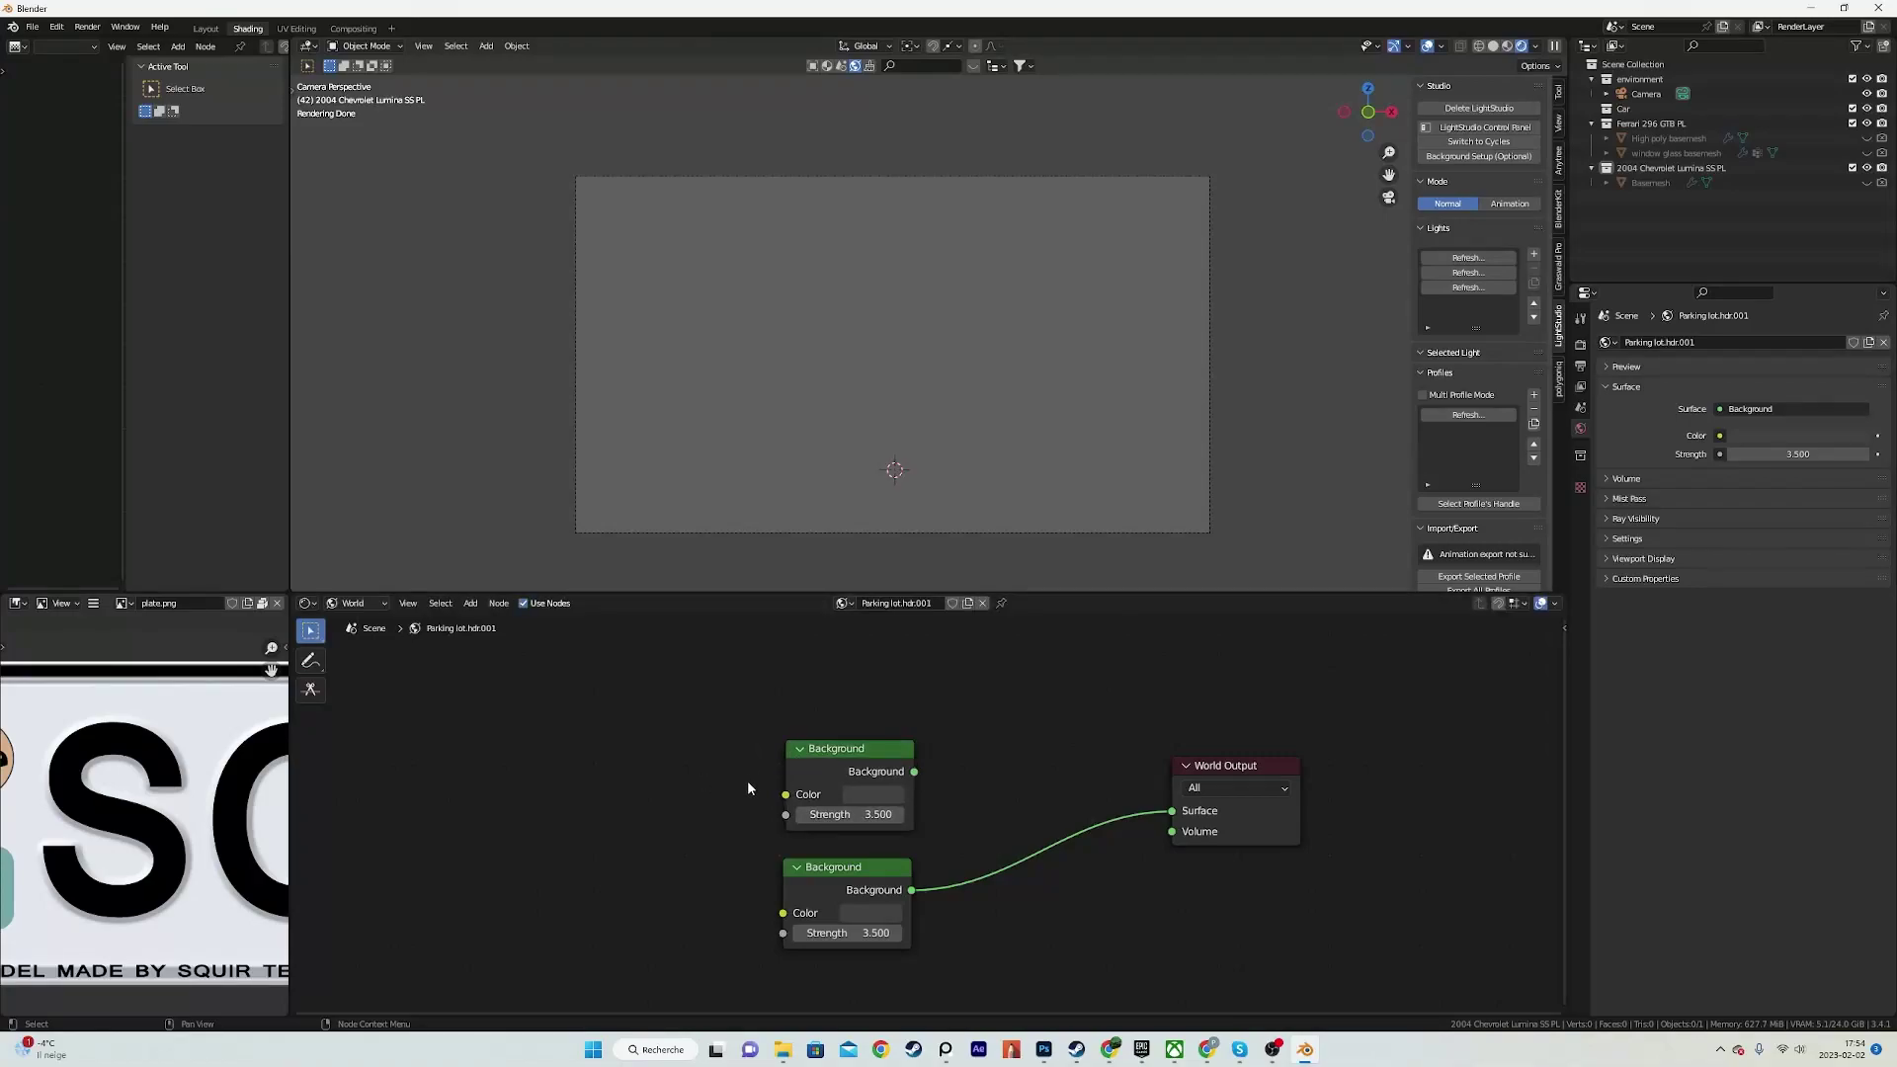
{"action": "scroll", "coordinate": [729, 793], "scroll_direction": "up", "scroll_amount": 2}
{"action": "middle_click_drag", "start_coordinate": [698, 815], "coordinate": [582, 794]}
{"action": "scroll", "coordinate": [662, 864], "scroll_direction": "down", "scroll_amount": 1}
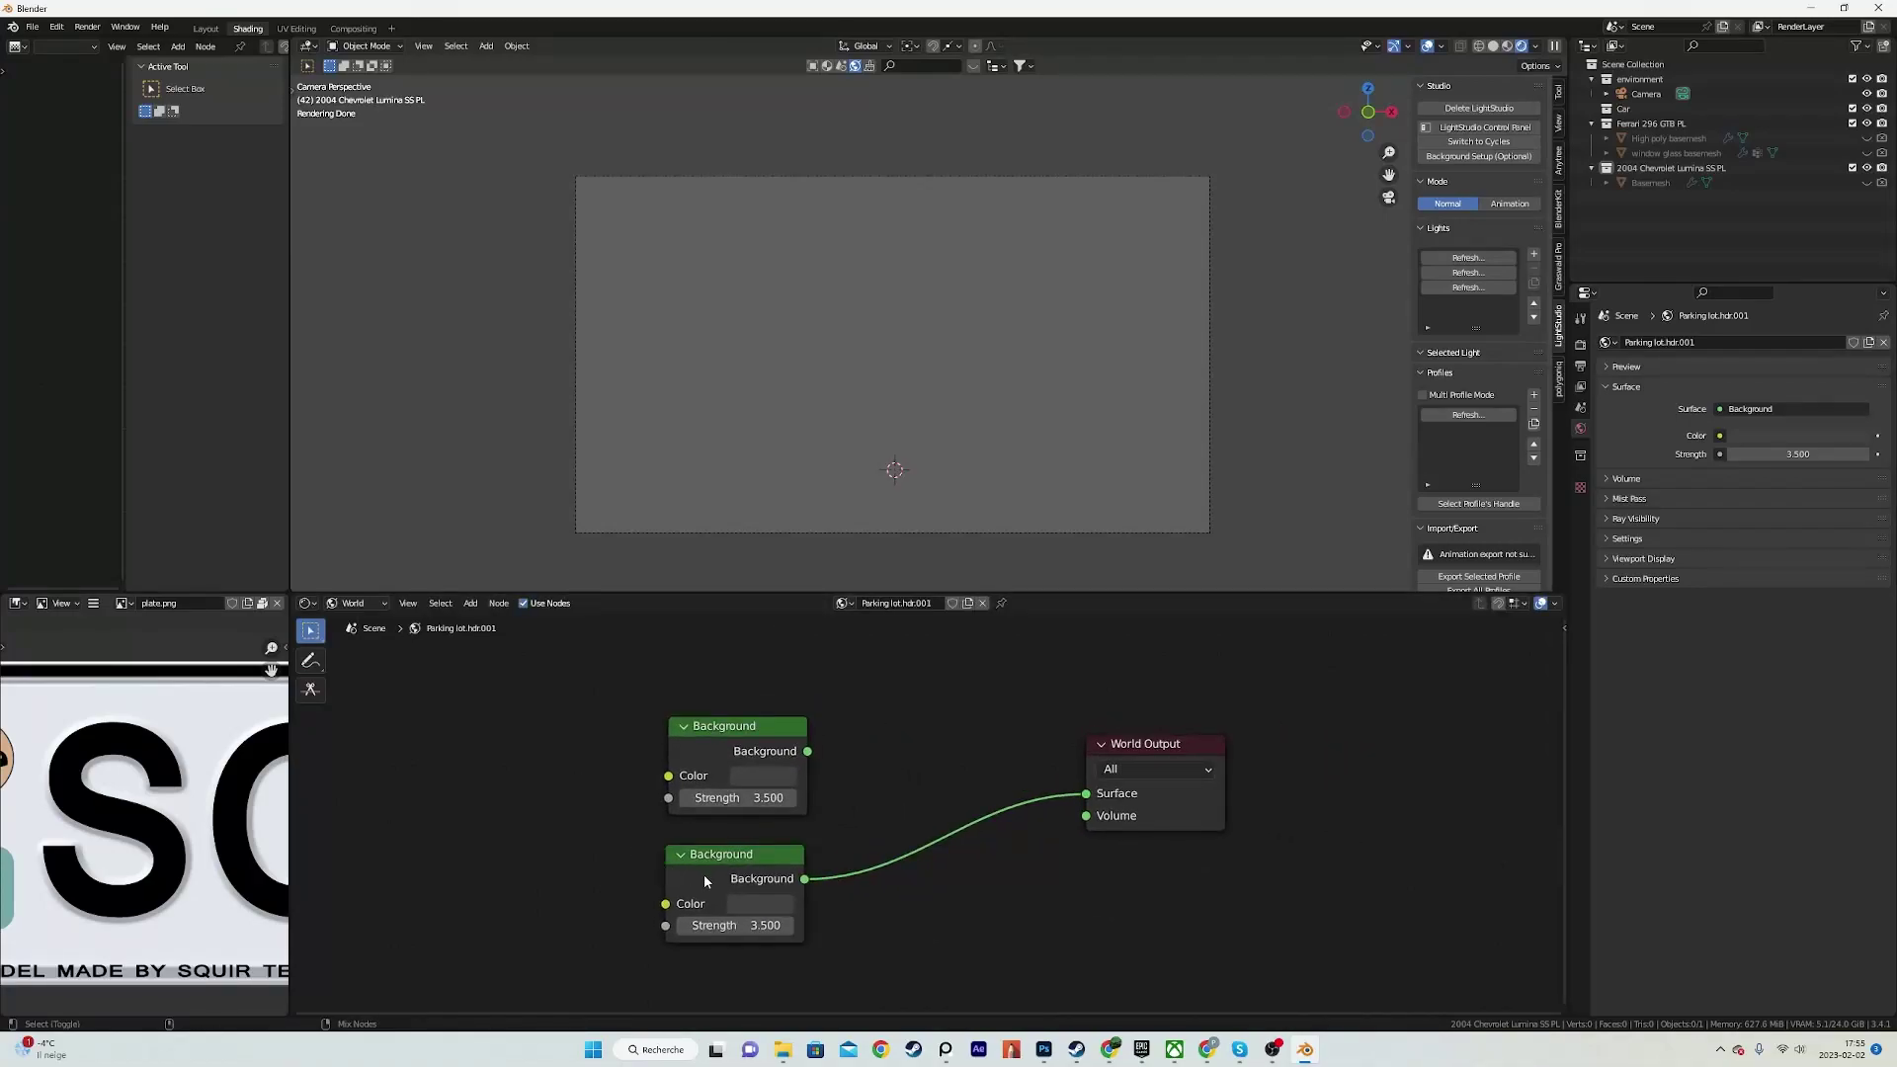
Step: Combine the two Background nodes with a Mix Shader feeding the World Output, and spread the nodes apart
{"action": "right_click_drag", "start_coordinate": [703, 875], "coordinate": [709, 790], "text": "ctrl+shift"}
{"action": "left_click_drag", "start_coordinate": [1176, 749], "coordinate": [1280, 712]}
{"action": "left_click_drag", "start_coordinate": [958, 789], "coordinate": [989, 743]}
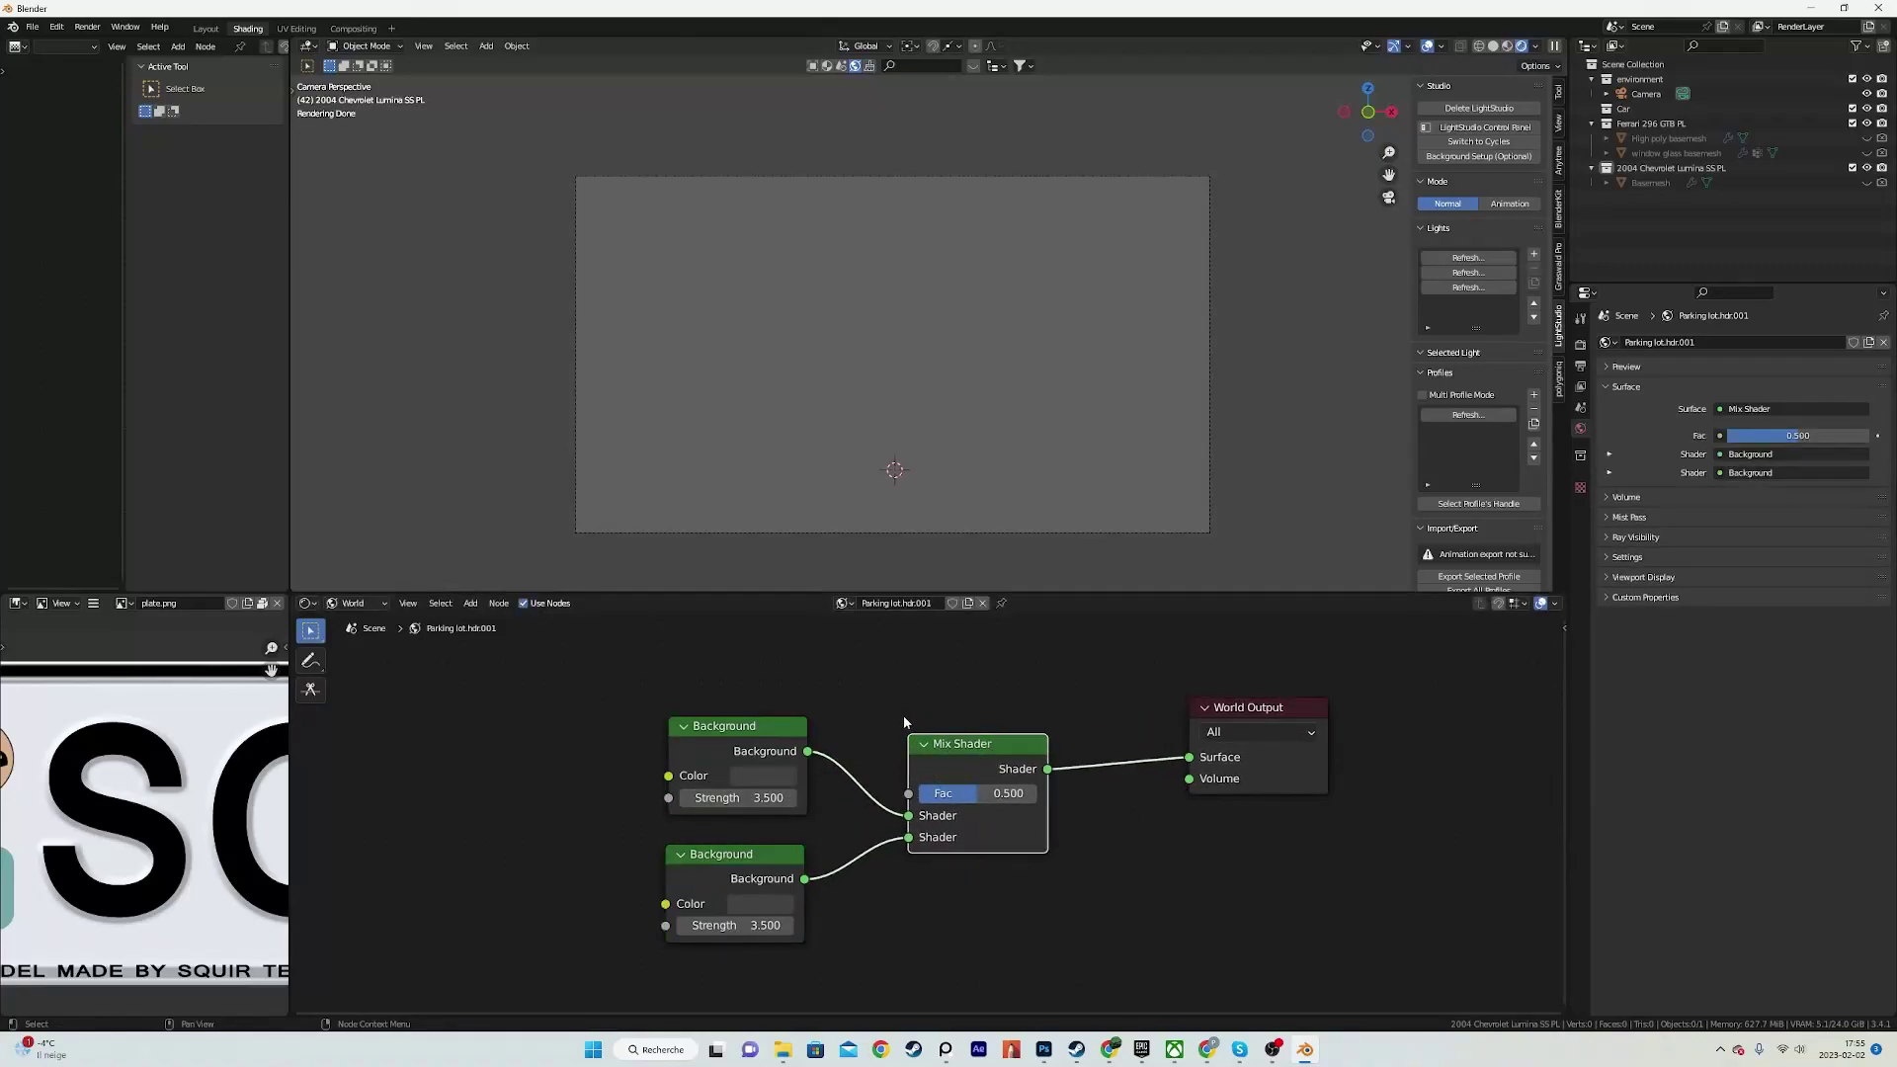
Step: Open the preferences, and return to the world node tree
{"action": "left_click", "coordinate": [60, 29]}
{"action": "left_click", "coordinate": [93, 254]}
{"action": "left_click", "coordinate": [935, 698]}
{"action": "scroll", "coordinate": [914, 726], "scroll_direction": "up", "scroll_amount": 1}
{"action": "scroll", "coordinate": [792, 810], "scroll_direction": "down", "scroll_amount": 2}
{"action": "middle_click_drag", "start_coordinate": [791, 810], "coordinate": [1090, 807]}
{"action": "scroll", "coordinate": [1090, 808], "scroll_direction": "up", "scroll_amount": 1}
{"action": "scroll", "coordinate": [954, 830], "scroll_direction": "down", "scroll_amount": 1}
{"action": "middle_click_drag", "start_coordinate": [954, 830], "coordinate": [680, 864]}
{"action": "scroll", "coordinate": [680, 864], "scroll_direction": "up", "scroll_amount": 1}
Step: Show the BlenderKit asset bar and load the Housestop 02 HDR as the world environment
{"action": "left_click", "coordinate": [979, 67]}
{"action": "mouse_move", "coordinate": [785, 127]}
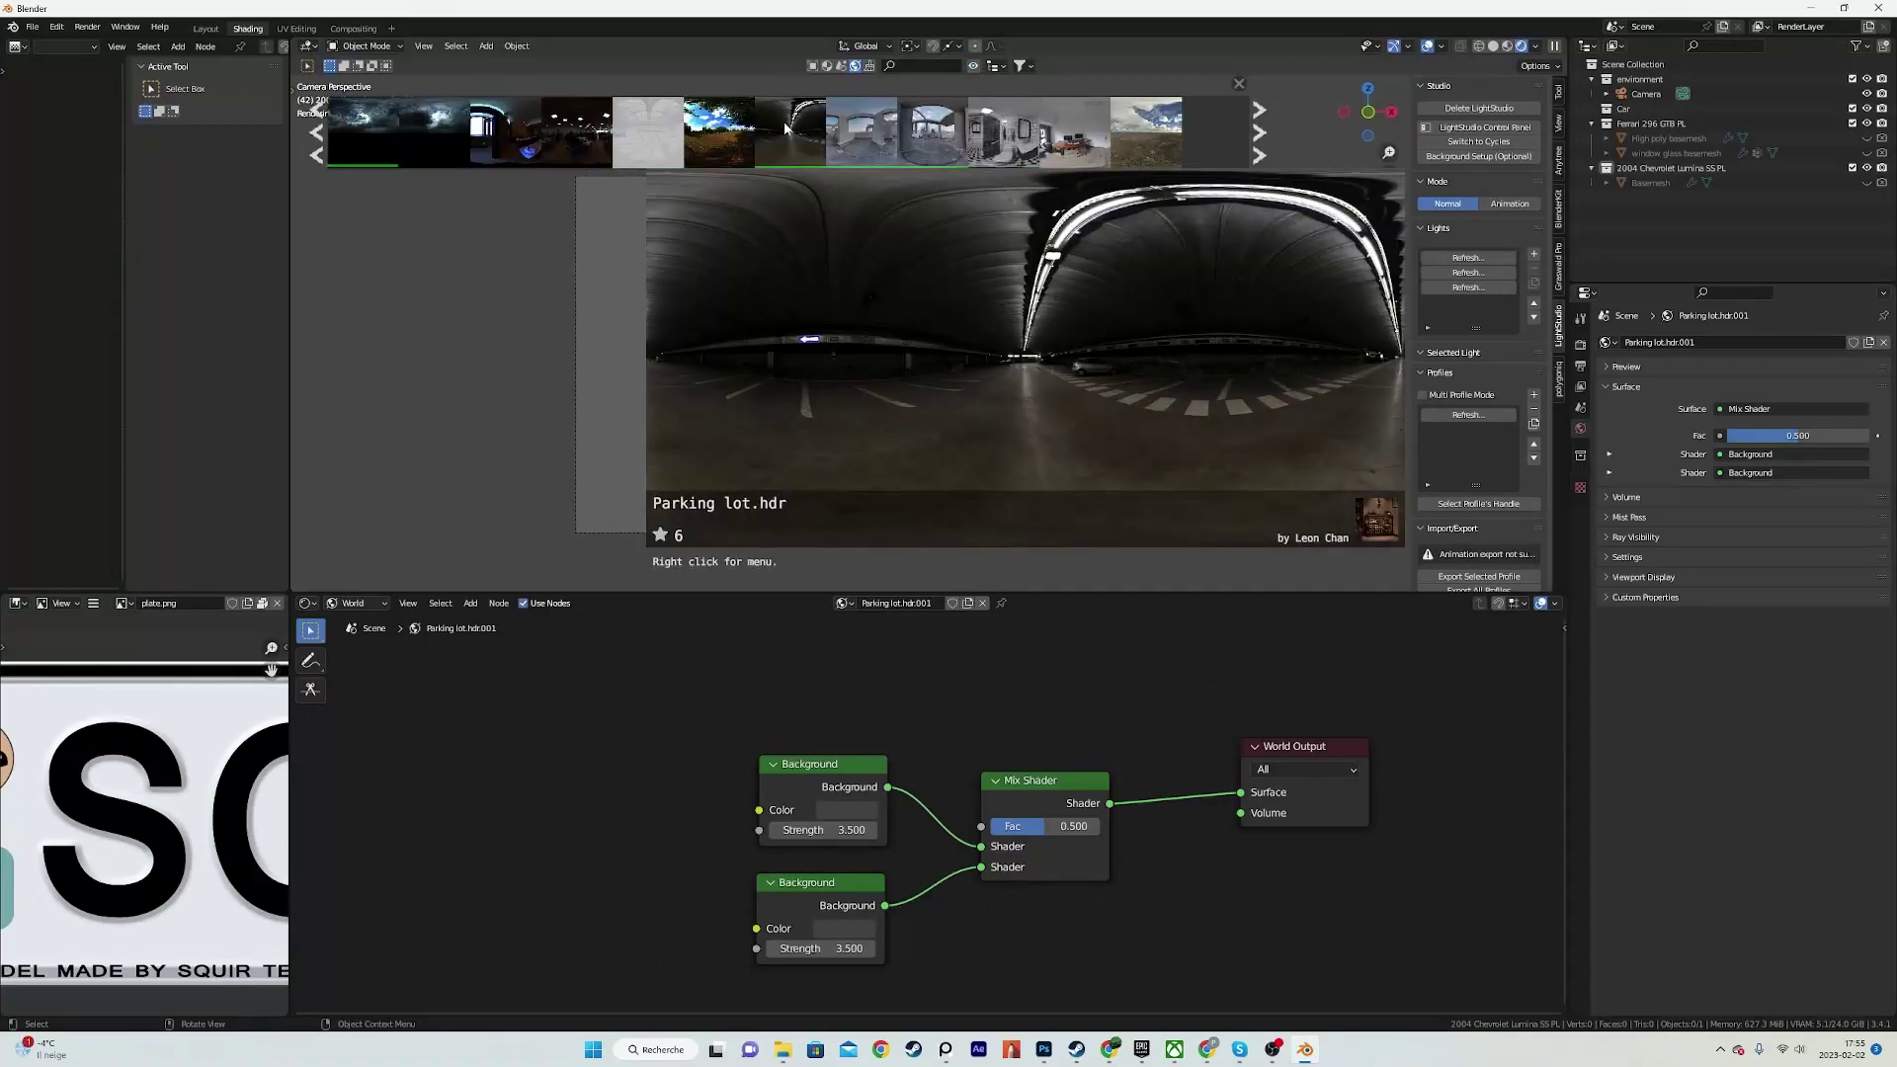
{"action": "mouse_move", "coordinate": [875, 141]}
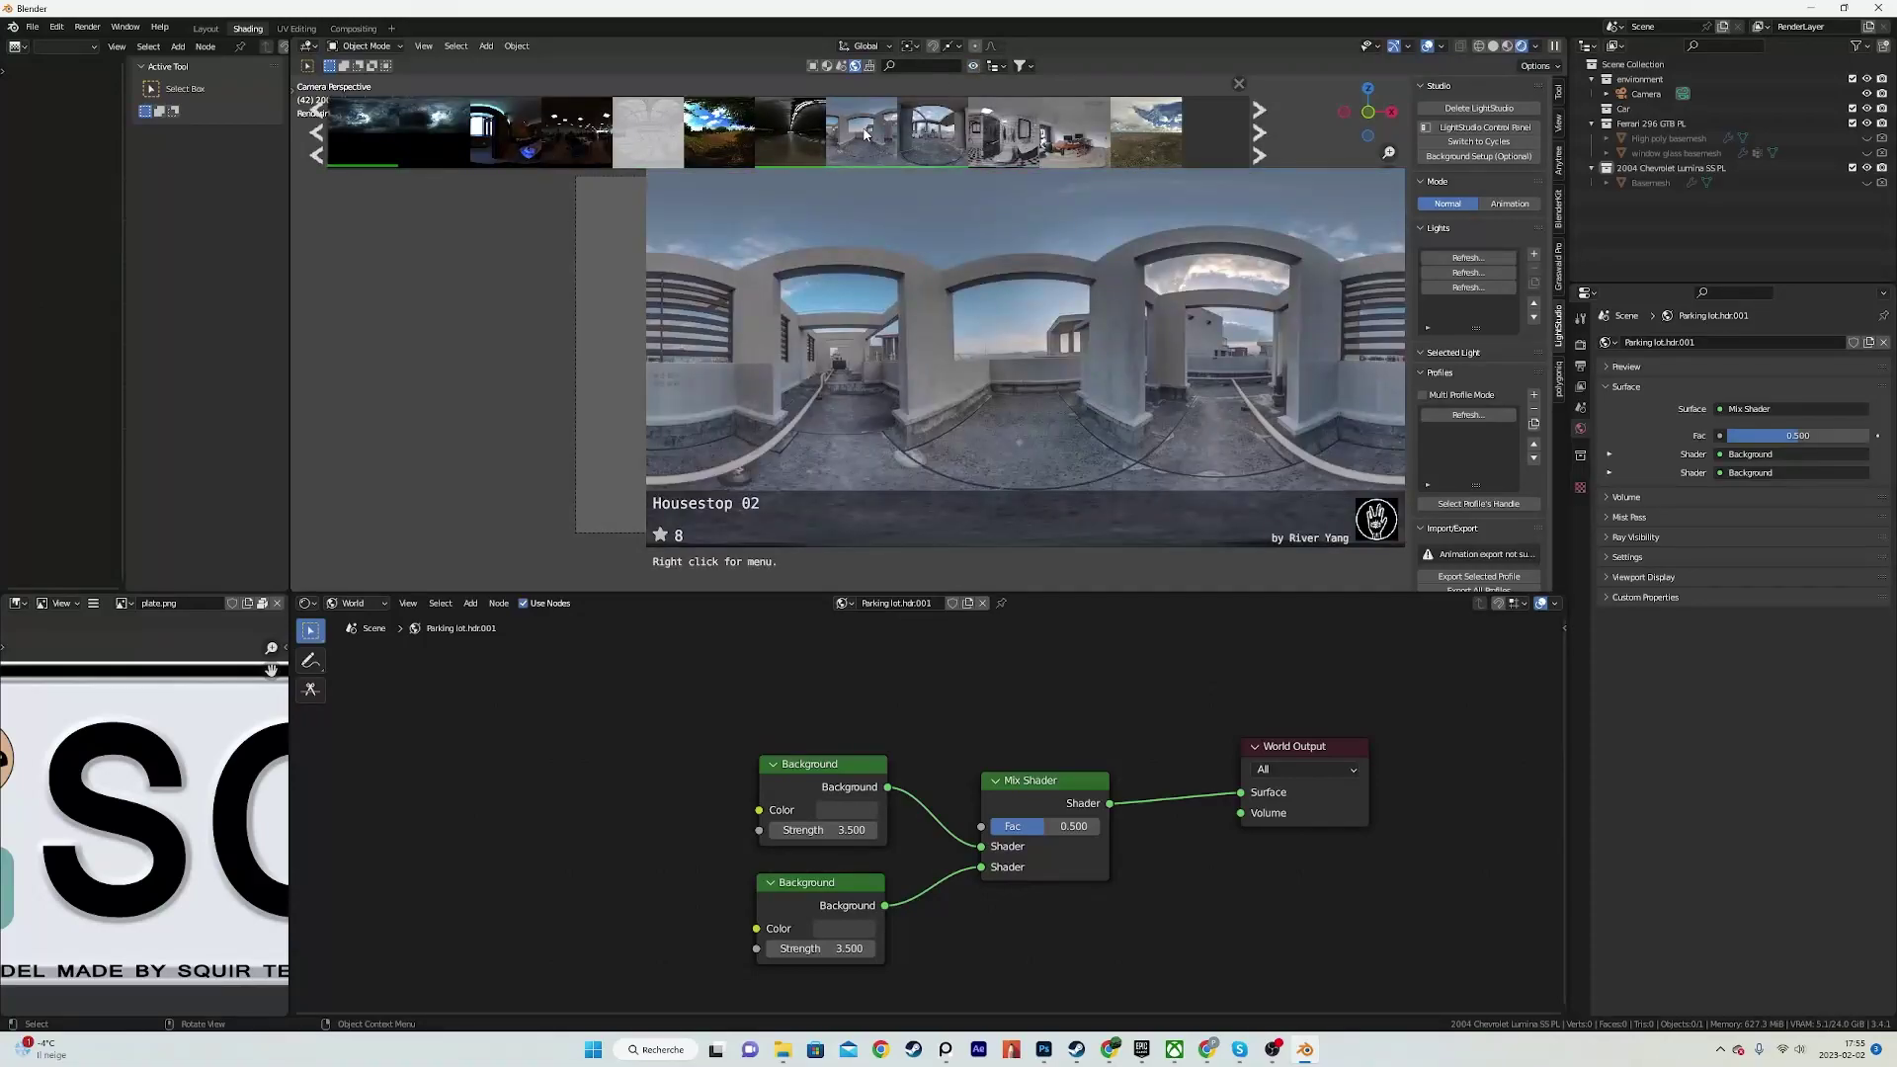
{"action": "left_click", "coordinate": [864, 134]}
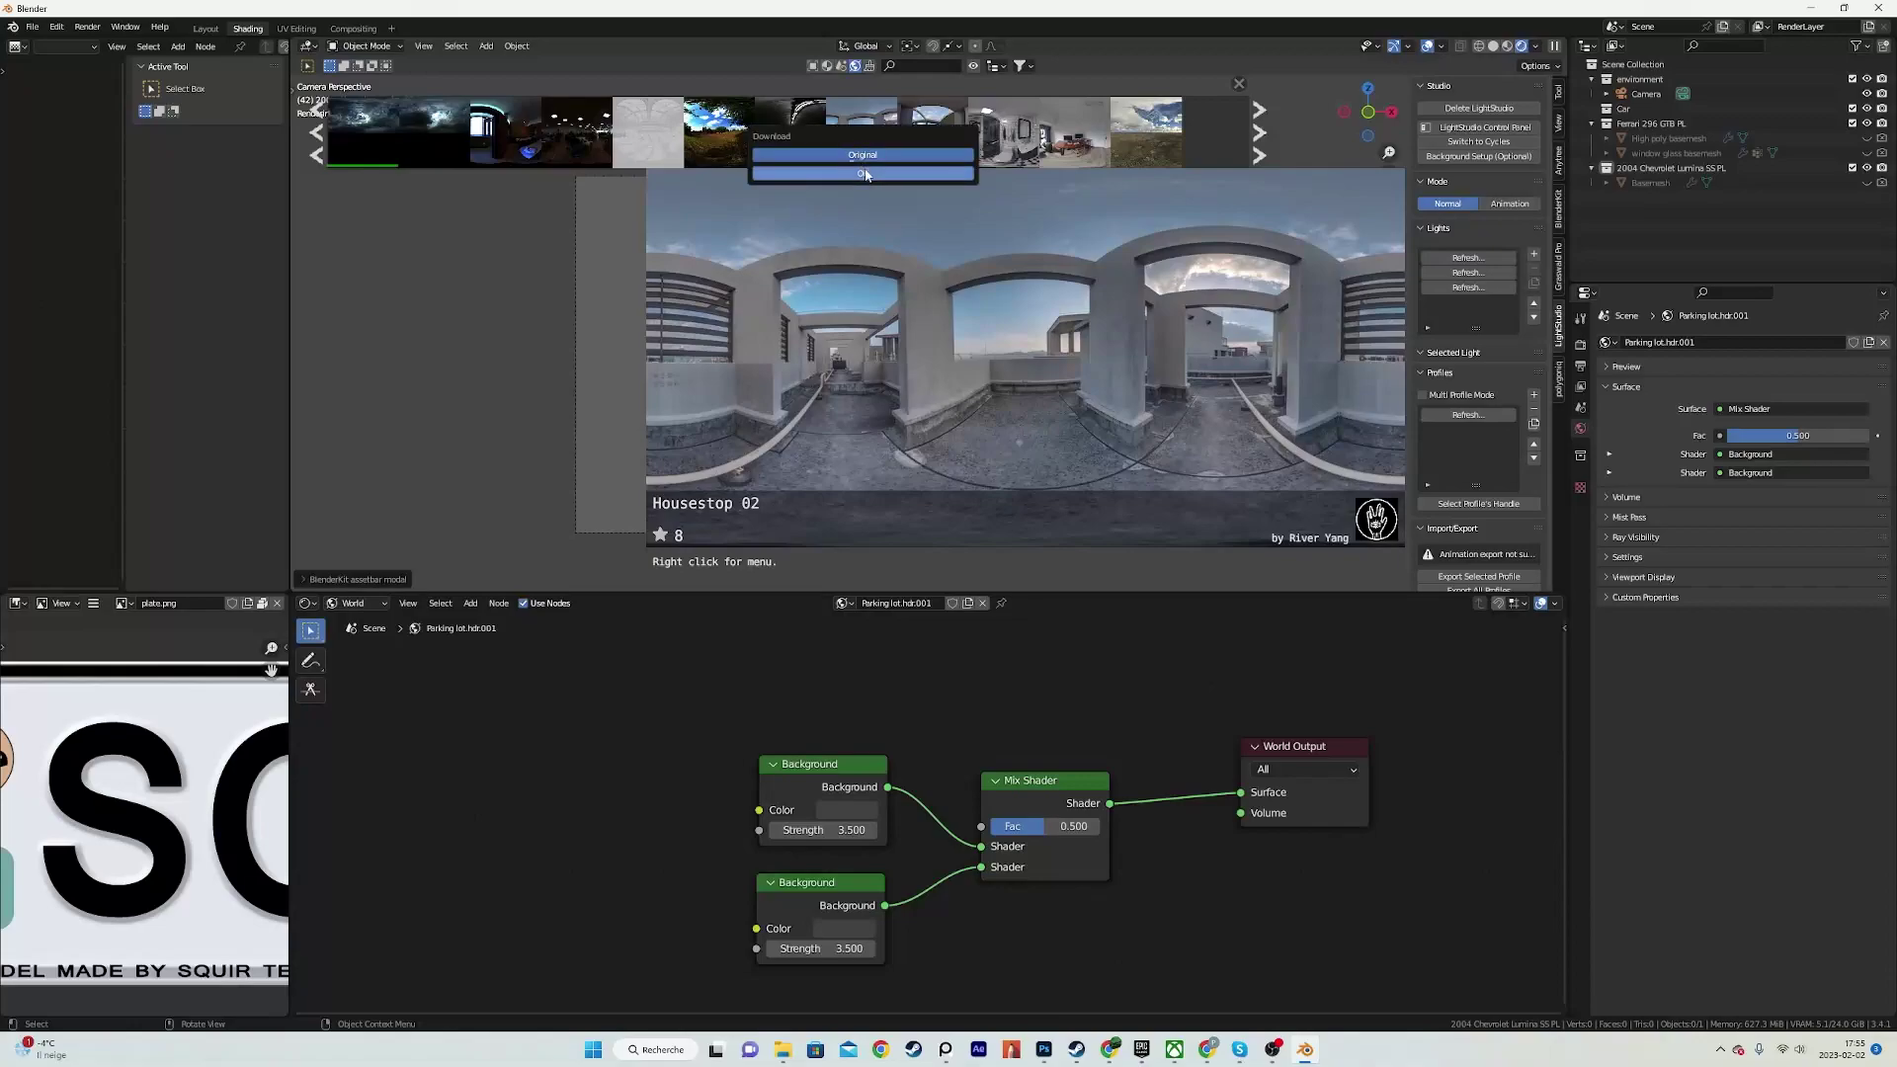
{"action": "left_click", "coordinate": [861, 173]}
Step: Move the Texture Coordinate, Mapping and environment texture nodes up, closer in line with the Background node
{"action": "middle_click_drag", "start_coordinate": [876, 832], "coordinate": [1008, 755]}
{"action": "scroll", "coordinate": [1008, 755], "scroll_direction": "down", "scroll_amount": 5}
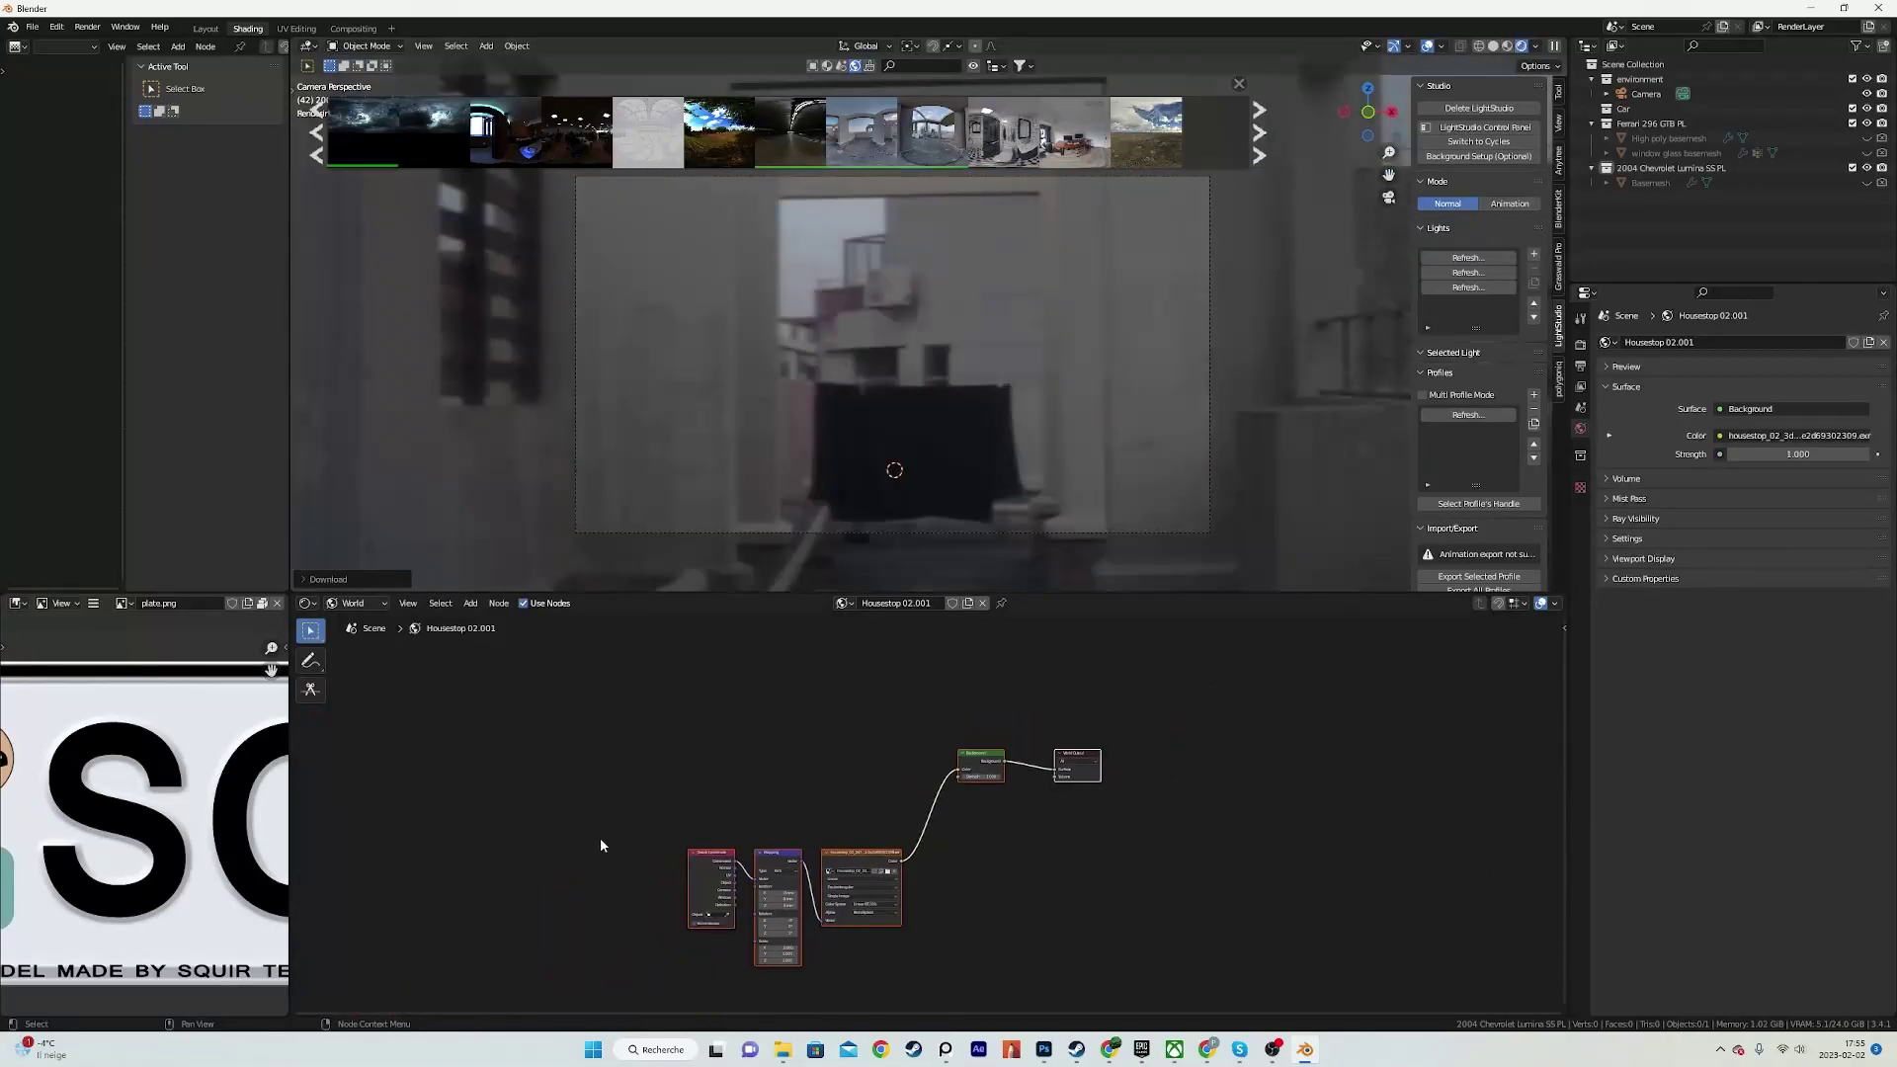
{"action": "left_click_drag", "start_coordinate": [601, 840], "coordinate": [835, 968]}
{"action": "scroll", "coordinate": [937, 806], "scroll_direction": "up", "scroll_amount": 3}
{"action": "left_click_drag", "start_coordinate": [550, 827], "coordinate": [868, 976]}
{"action": "scroll", "coordinate": [870, 976], "scroll_direction": "up", "scroll_amount": 2}
{"action": "key", "text": "g"}
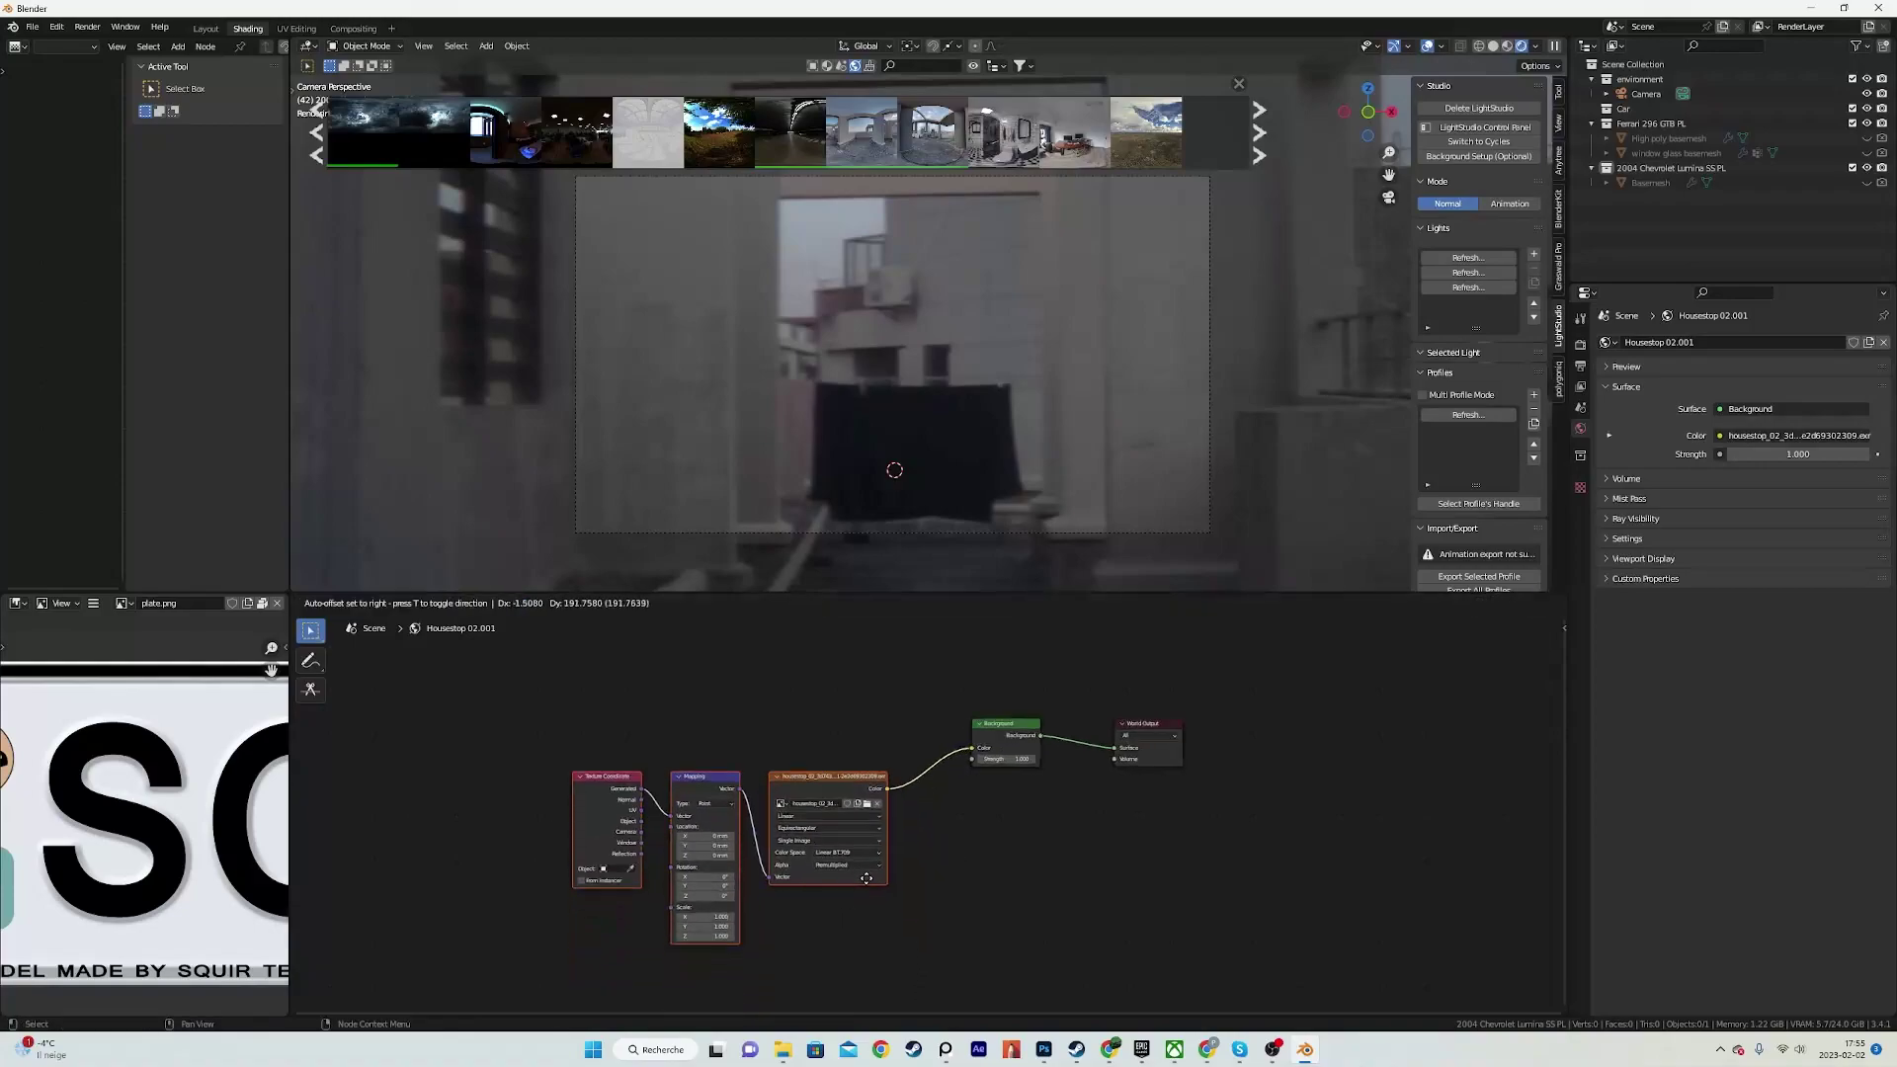
{"action": "left_click", "coordinate": [872, 833]}
Step: Duplicate the Background node above the original, combine both with a Mix Shader, and move the World Output farther away
{"action": "middle_click_drag", "start_coordinate": [968, 792], "coordinate": [911, 868]}
{"action": "scroll", "coordinate": [925, 849], "scroll_direction": "up", "scroll_amount": 3}
{"action": "left_click", "coordinate": [934, 816]}
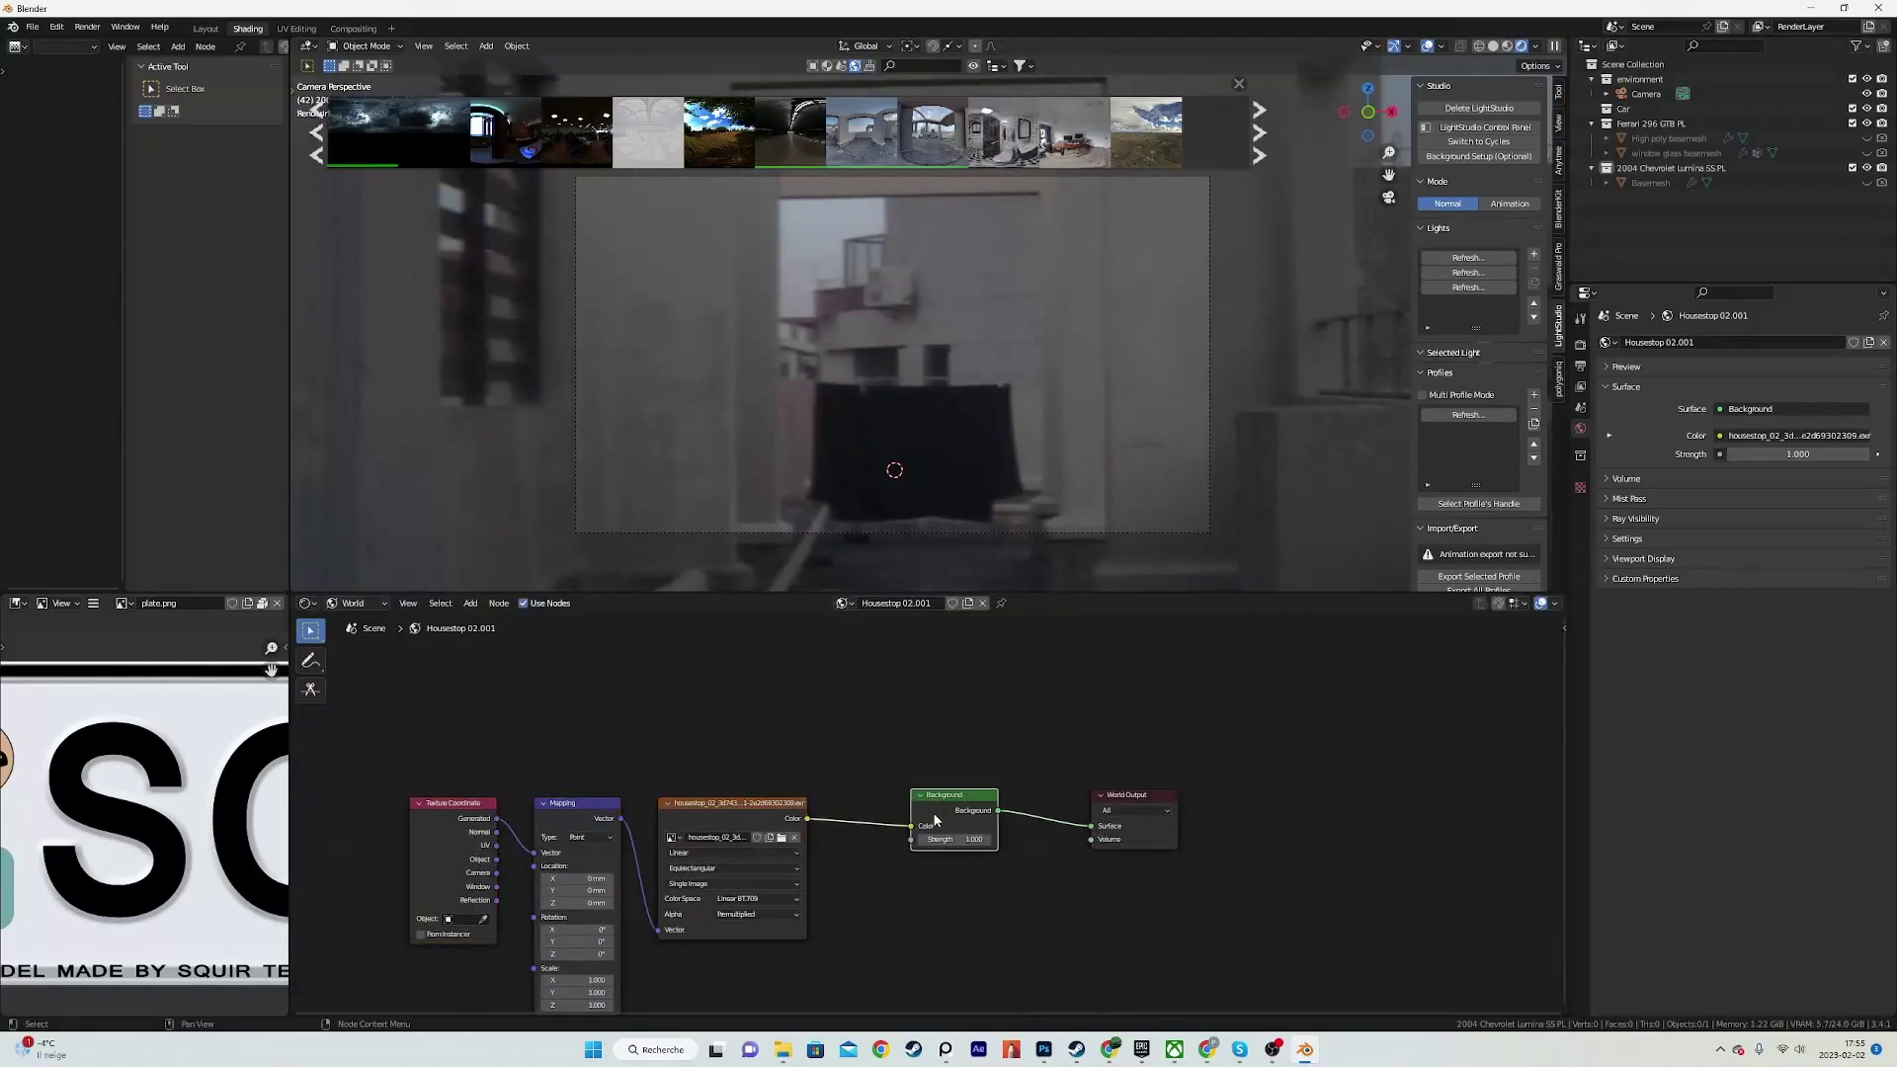
{"action": "key", "text": "shift+d"}
{"action": "left_click", "coordinate": [932, 741]}
{"action": "right_click_drag", "start_coordinate": [934, 743], "coordinate": [948, 819], "text": "ctrl+shift"}
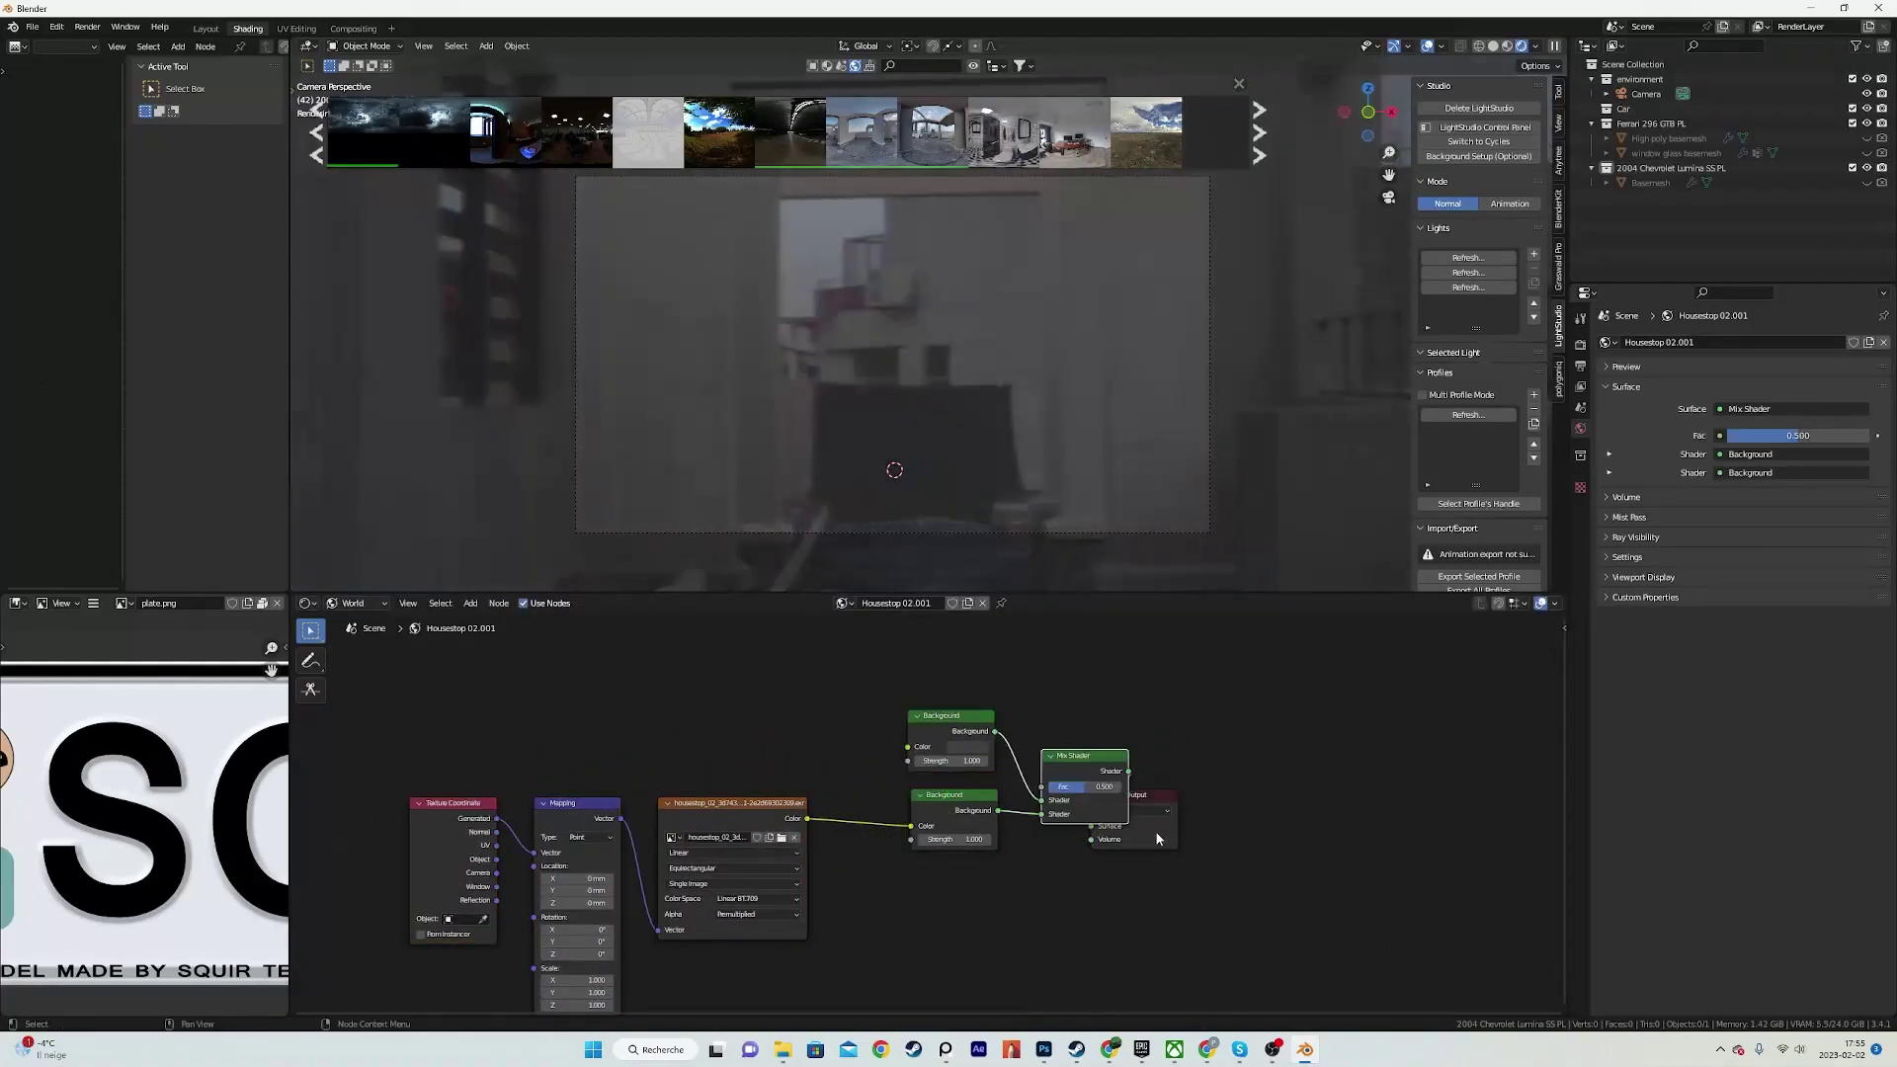
{"action": "left_click_drag", "start_coordinate": [1156, 839], "coordinate": [1318, 786]}
Step: Swap the Mix Shader's shader inputs so the HDR Background feeds the first and the plain Background the second
{"action": "scroll", "coordinate": [1084, 758], "scroll_direction": "up", "scroll_amount": 1}
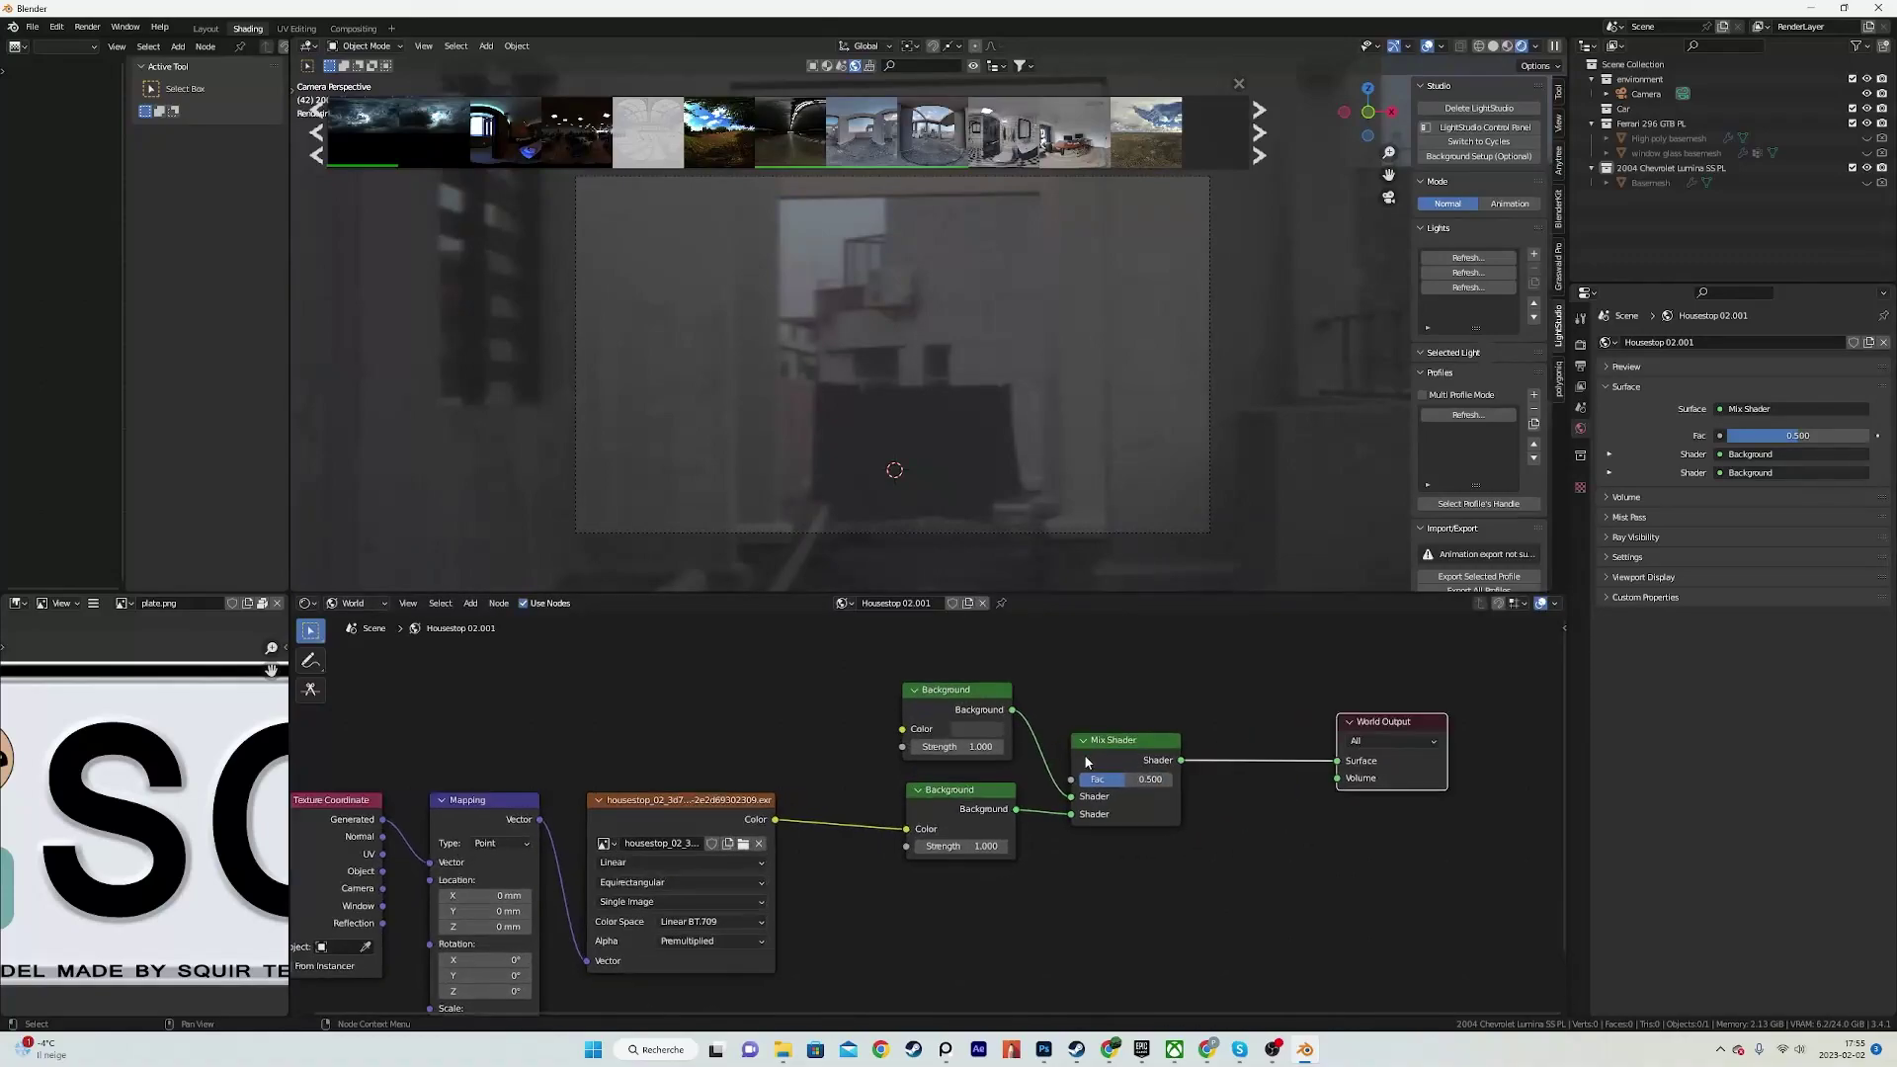
{"action": "scroll", "coordinate": [1079, 757], "scroll_direction": "down", "scroll_amount": 2}
{"action": "scroll", "coordinate": [867, 756], "scroll_direction": "down", "scroll_amount": 1}
{"action": "scroll", "coordinate": [979, 808], "scroll_direction": "up", "scroll_amount": 2}
{"action": "scroll", "coordinate": [979, 809], "scroll_direction": "up", "scroll_amount": 1}
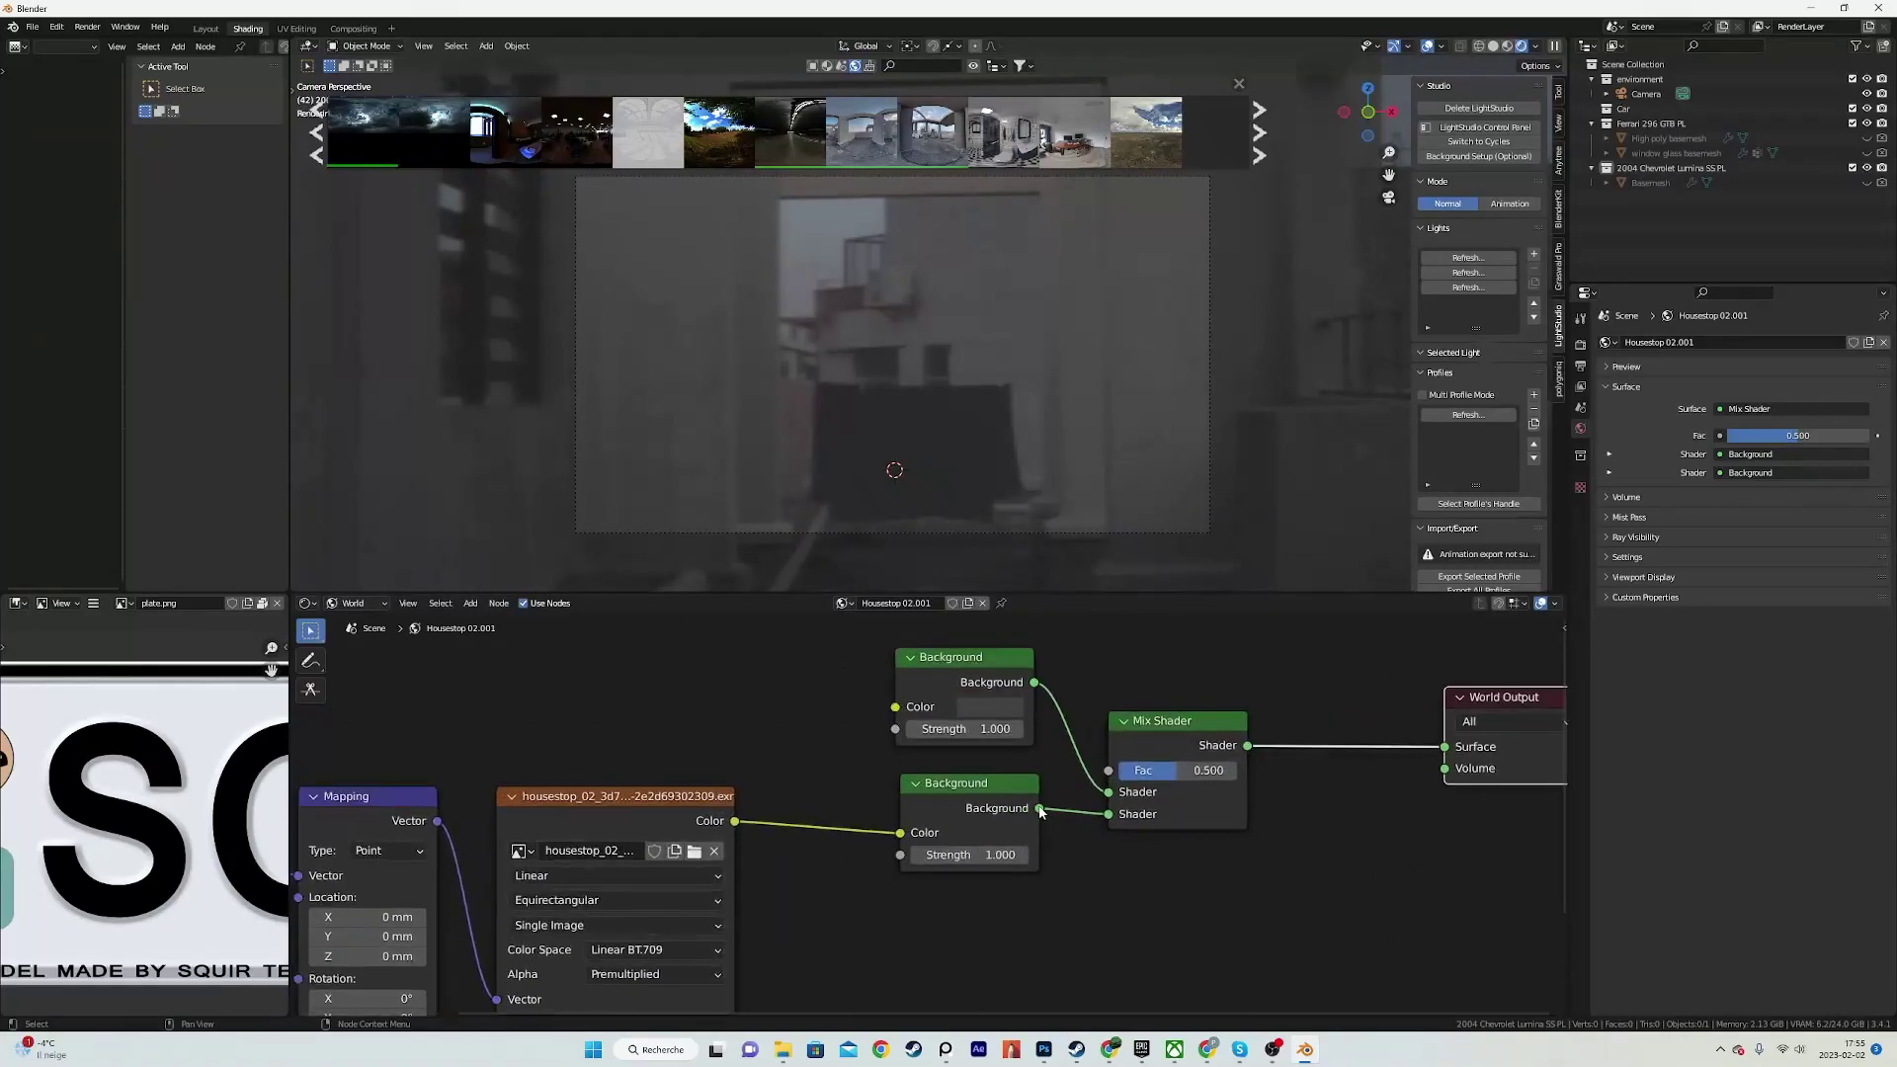
{"action": "left_click_drag", "start_coordinate": [1107, 817], "coordinate": [1109, 794]}
Step: Add a Light Path node and connect its Is Camera Ray output to the Mix Shader's Fac input
{"action": "scroll", "coordinate": [840, 749], "scroll_direction": "down", "scroll_amount": 4}
{"action": "middle_click_drag", "start_coordinate": [775, 748], "coordinate": [774, 864]}
{"action": "scroll", "coordinate": [773, 860], "scroll_direction": "up", "scroll_amount": 3}
{"action": "key", "text": "shift+a"}
{"action": "type", "text": "l"}
{"action": "key", "text": "Return"}
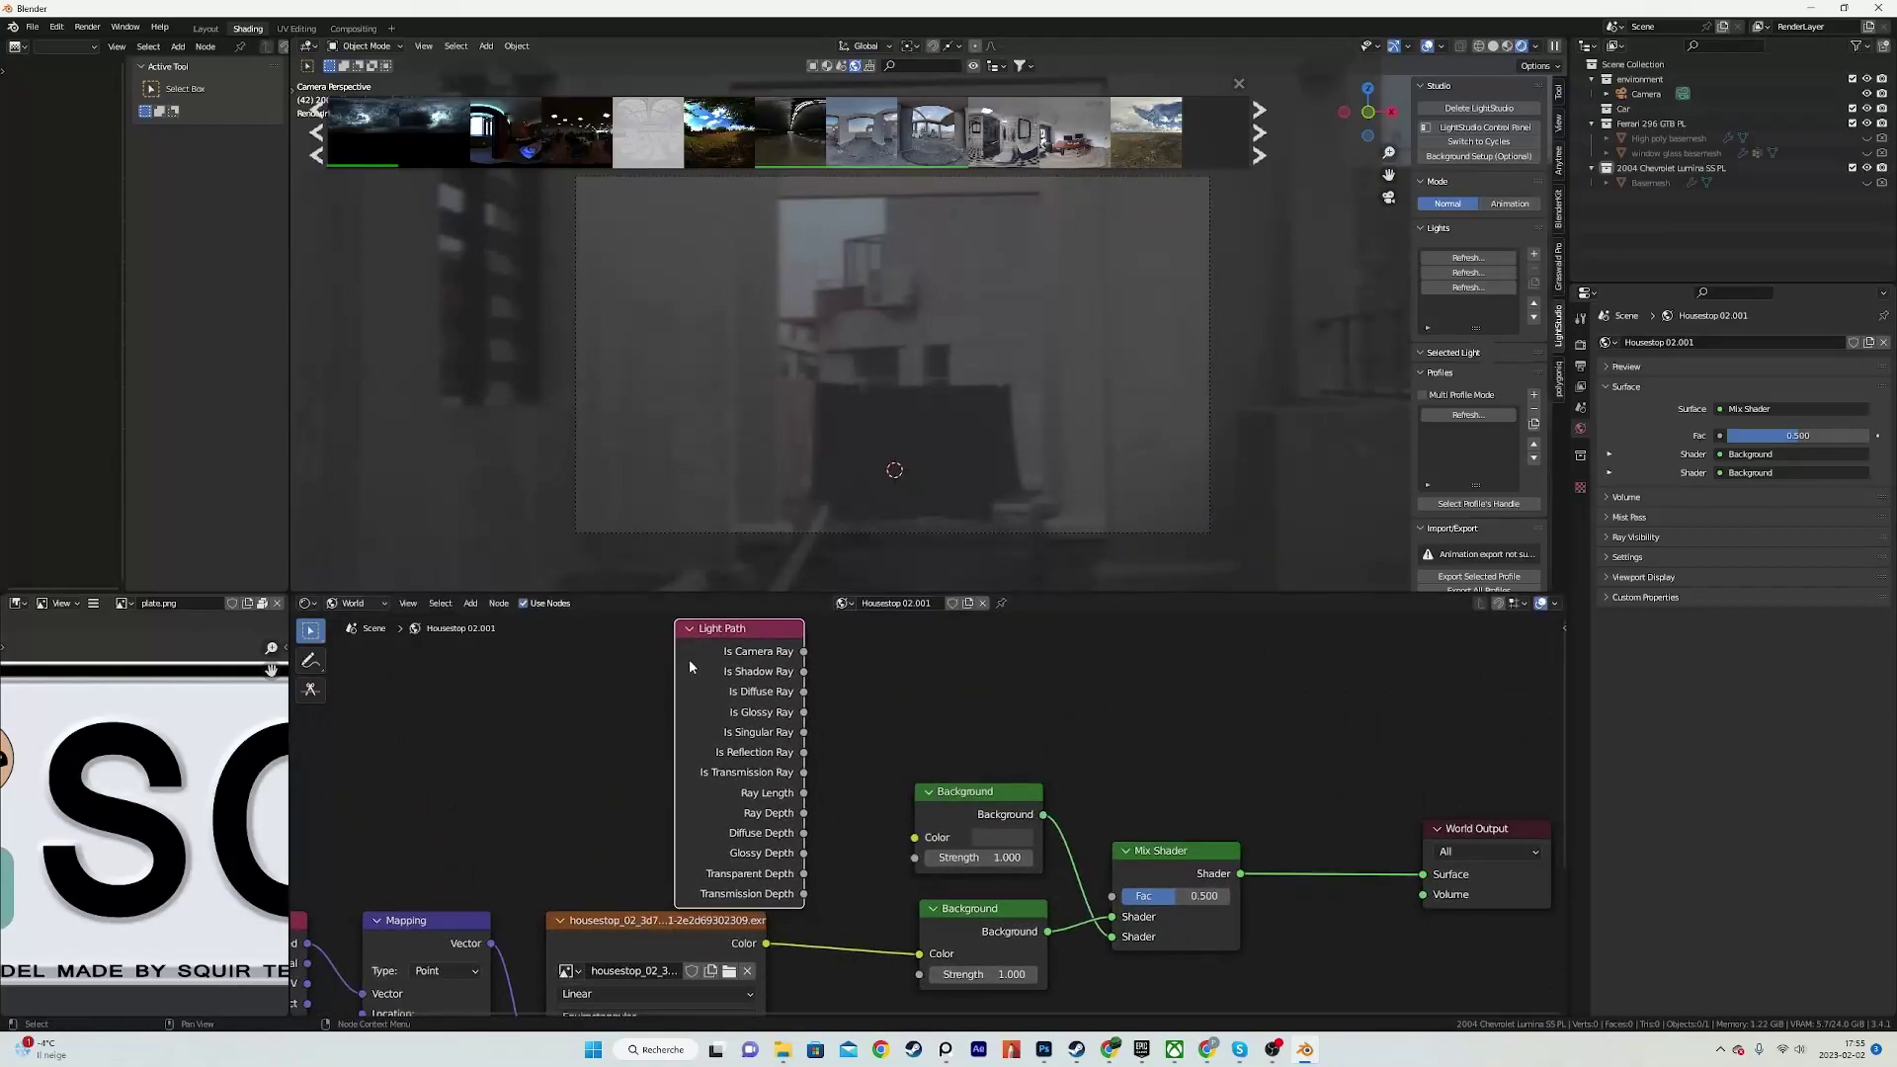
{"action": "left_click_drag", "start_coordinate": [806, 656], "coordinate": [1111, 901]}
{"action": "scroll", "coordinate": [1089, 834], "scroll_direction": "down", "scroll_amount": 1}
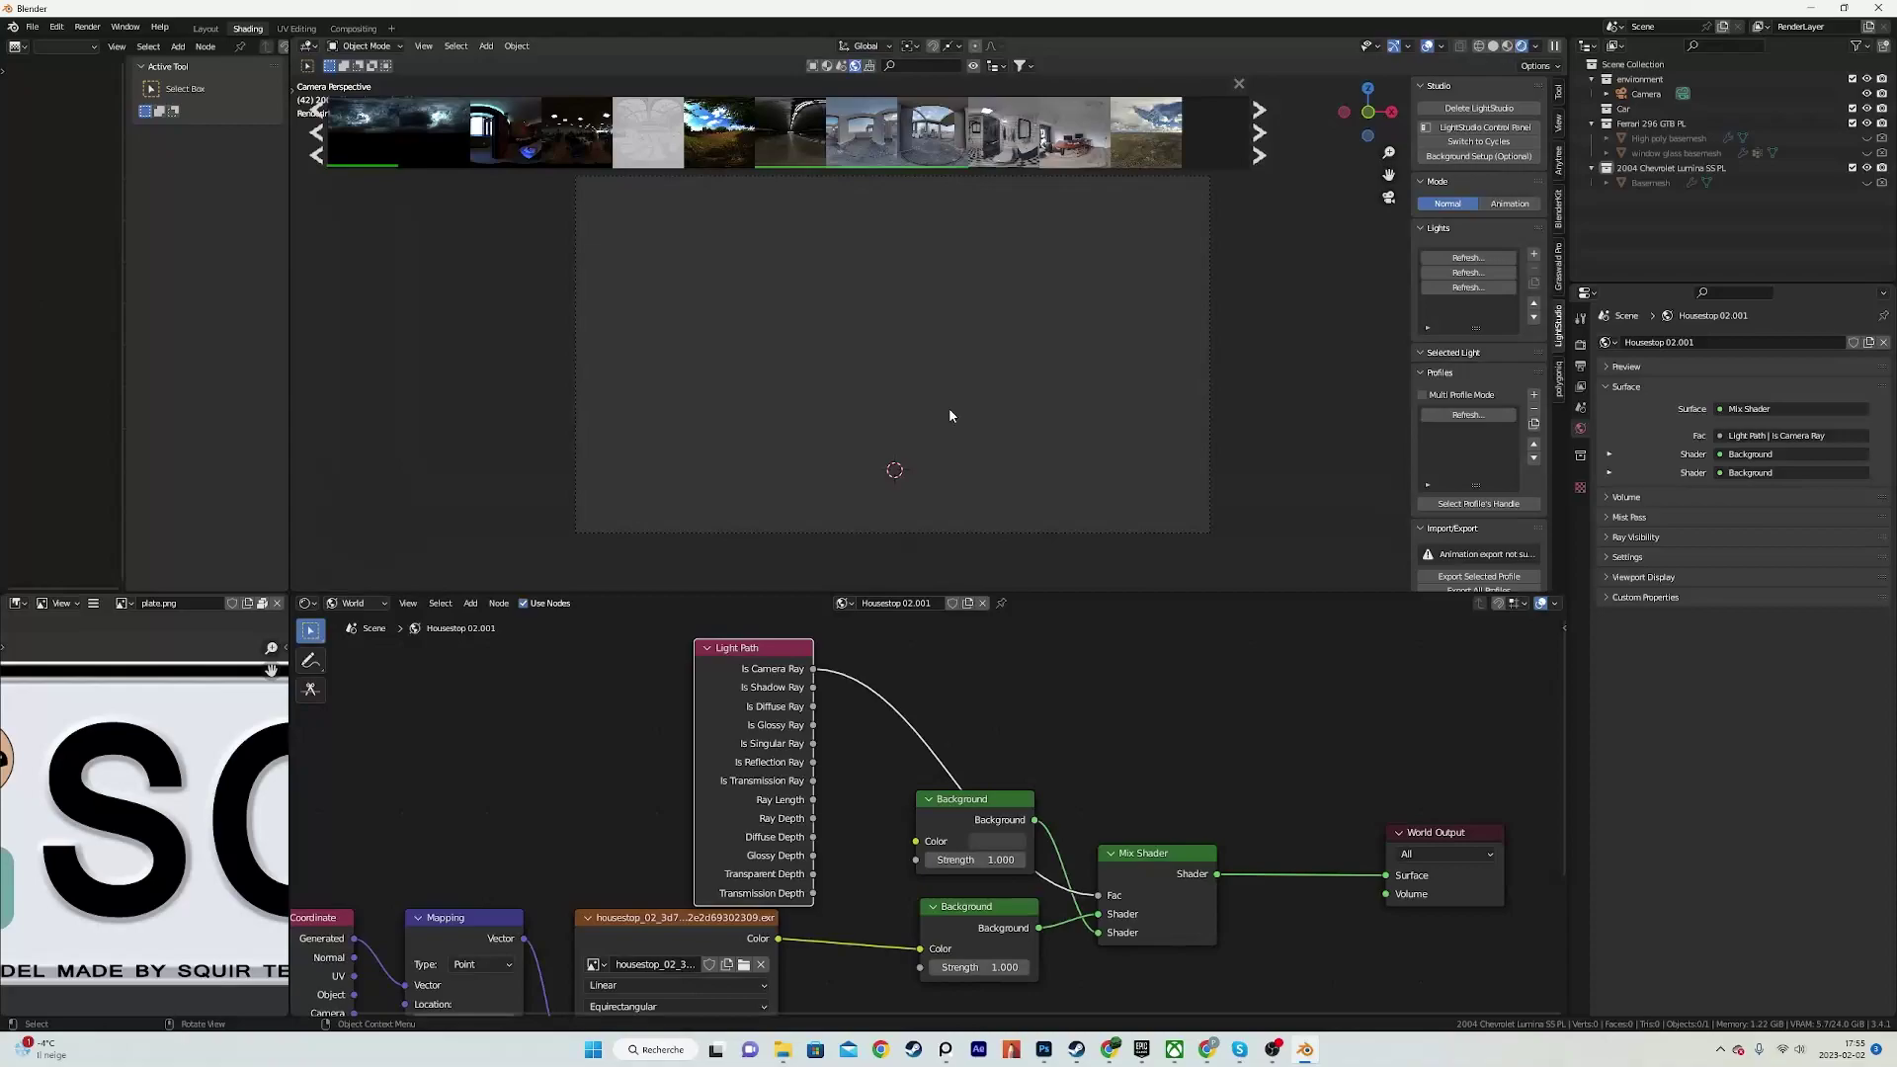
Step: Move the plain Background node up, clear of the Light Path link
{"action": "scroll", "coordinate": [900, 835], "scroll_direction": "up", "scroll_amount": 3}
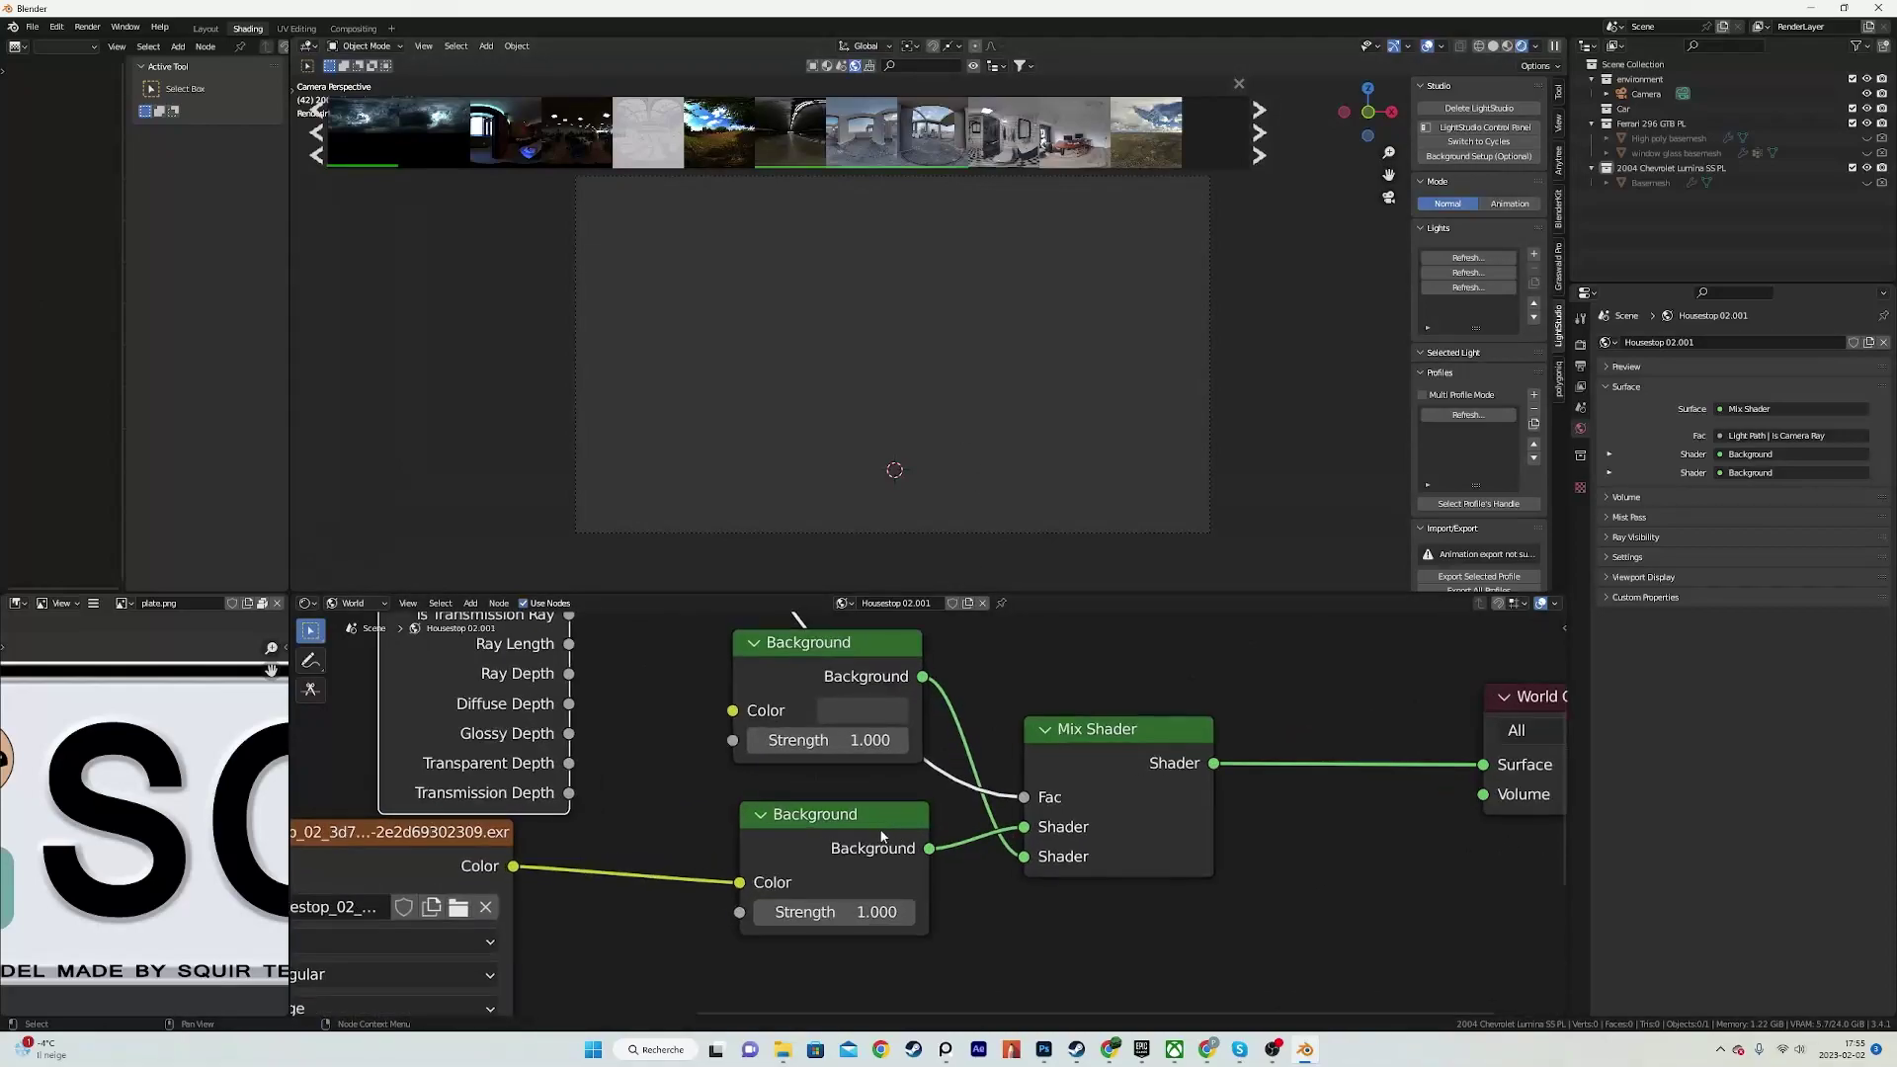
{"action": "mouse_move", "coordinate": [818, 684]}
{"action": "left_mouse_down"}
{"action": "mouse_move", "coordinate": [782, 668]}
{"action": "mouse_move", "coordinate": [877, 687]}
{"action": "mouse_move", "coordinate": [831, 640]}
{"action": "mouse_move", "coordinate": [800, 506]}
{"action": "mouse_move", "coordinate": [815, 666]}
{"action": "left_mouse_up"}
{"action": "scroll", "coordinate": [814, 666], "scroll_direction": "down", "scroll_amount": 6}
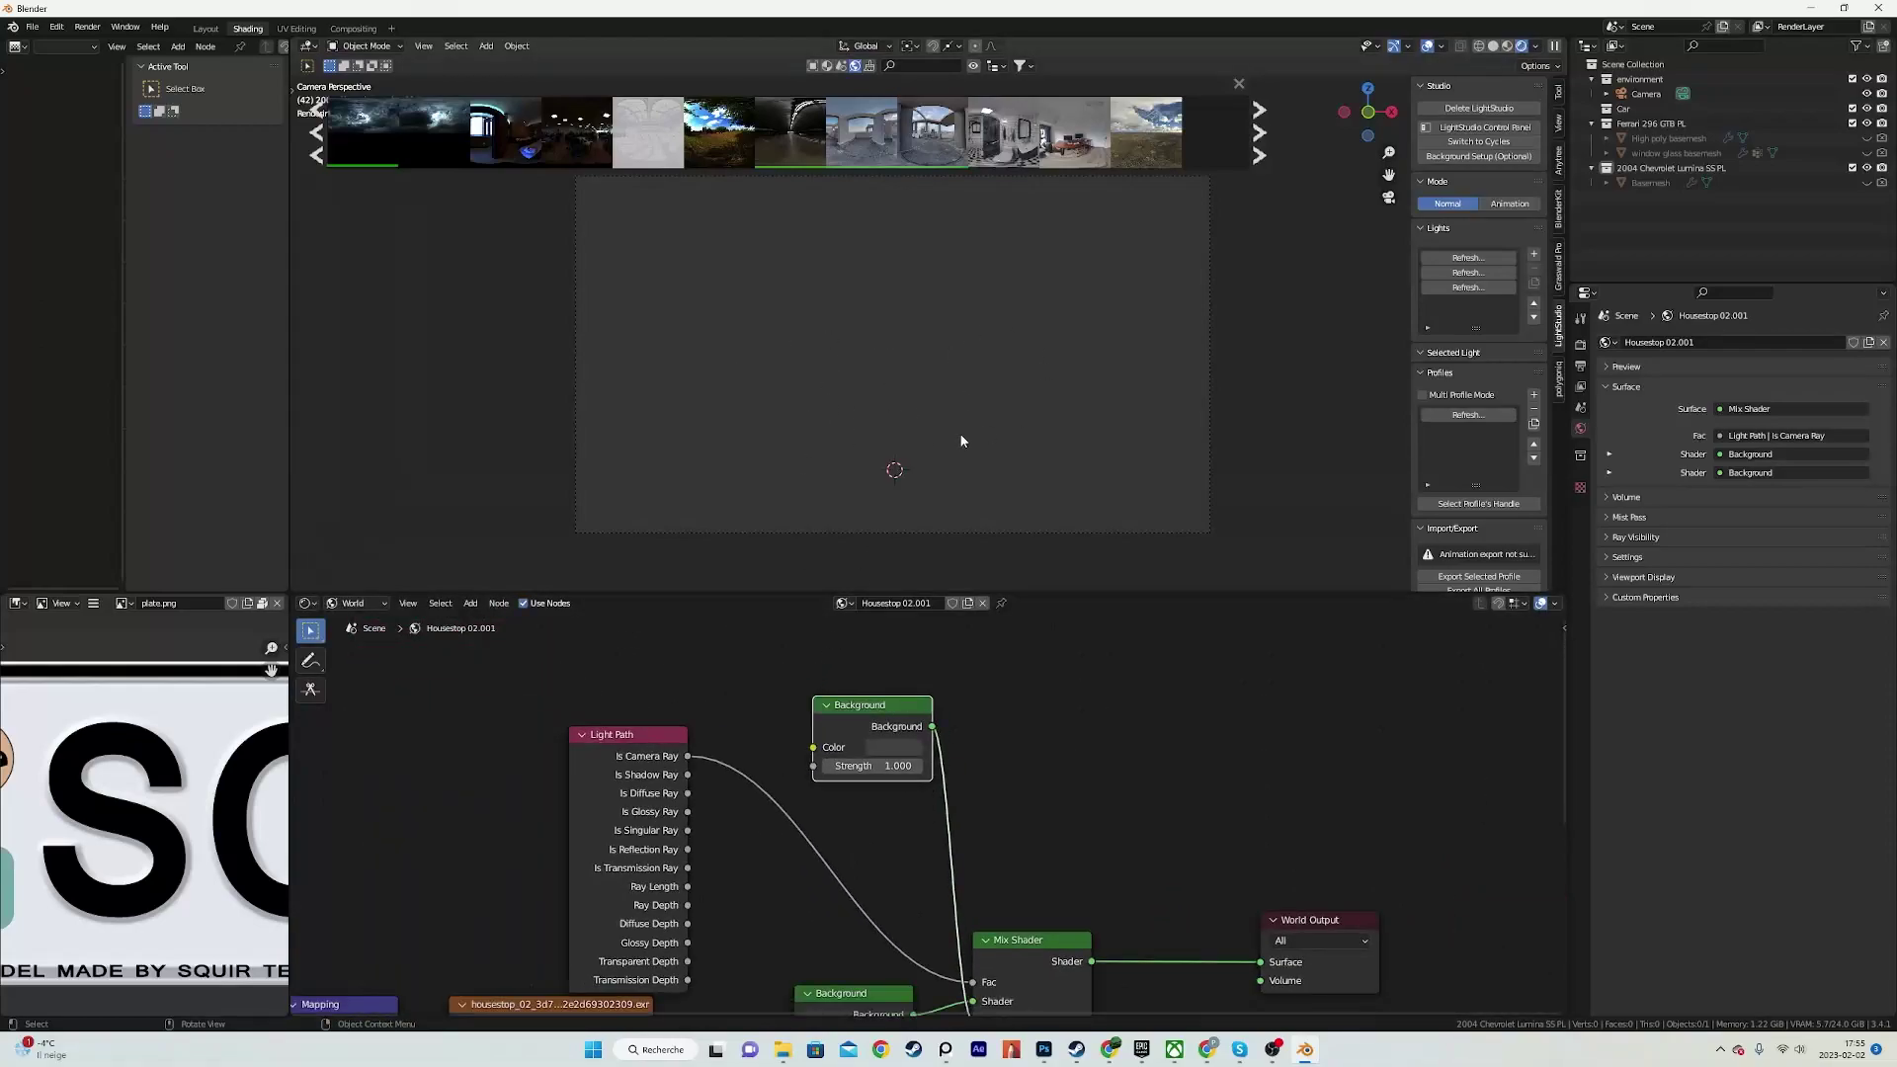
Step: Move the HDR texture nodes and their Background node down, away from the Light Path and Mix Shader nodes
{"action": "scroll", "coordinate": [934, 850], "scroll_direction": "down", "scroll_amount": 3}
{"action": "middle_click_drag", "start_coordinate": [928, 923], "coordinate": [994, 814]}
{"action": "scroll", "coordinate": [994, 814], "scroll_direction": "up", "scroll_amount": 3}
{"action": "scroll", "coordinate": [949, 834], "scroll_direction": "down", "scroll_amount": 2}
{"action": "middle_click_drag", "start_coordinate": [742, 901], "coordinate": [884, 766]}
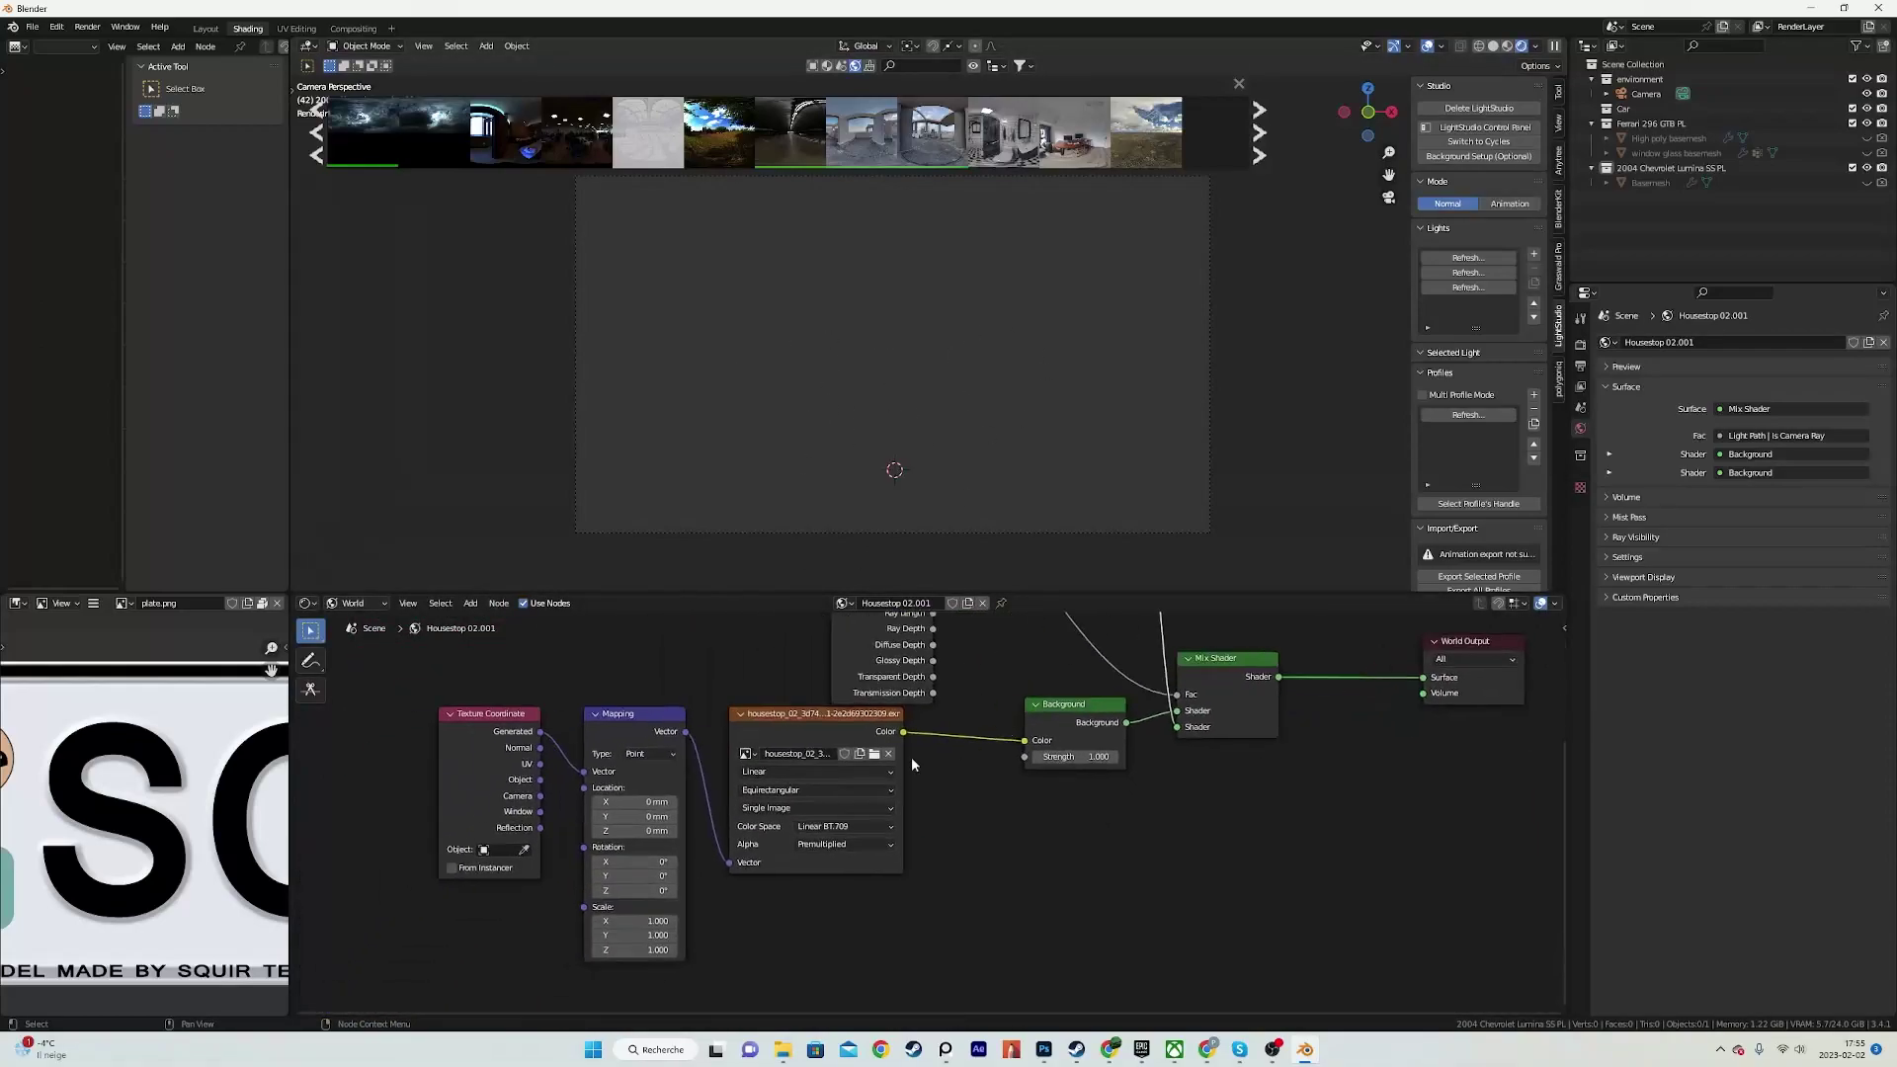
{"action": "left_click_drag", "start_coordinate": [419, 755], "coordinate": [1085, 773]}
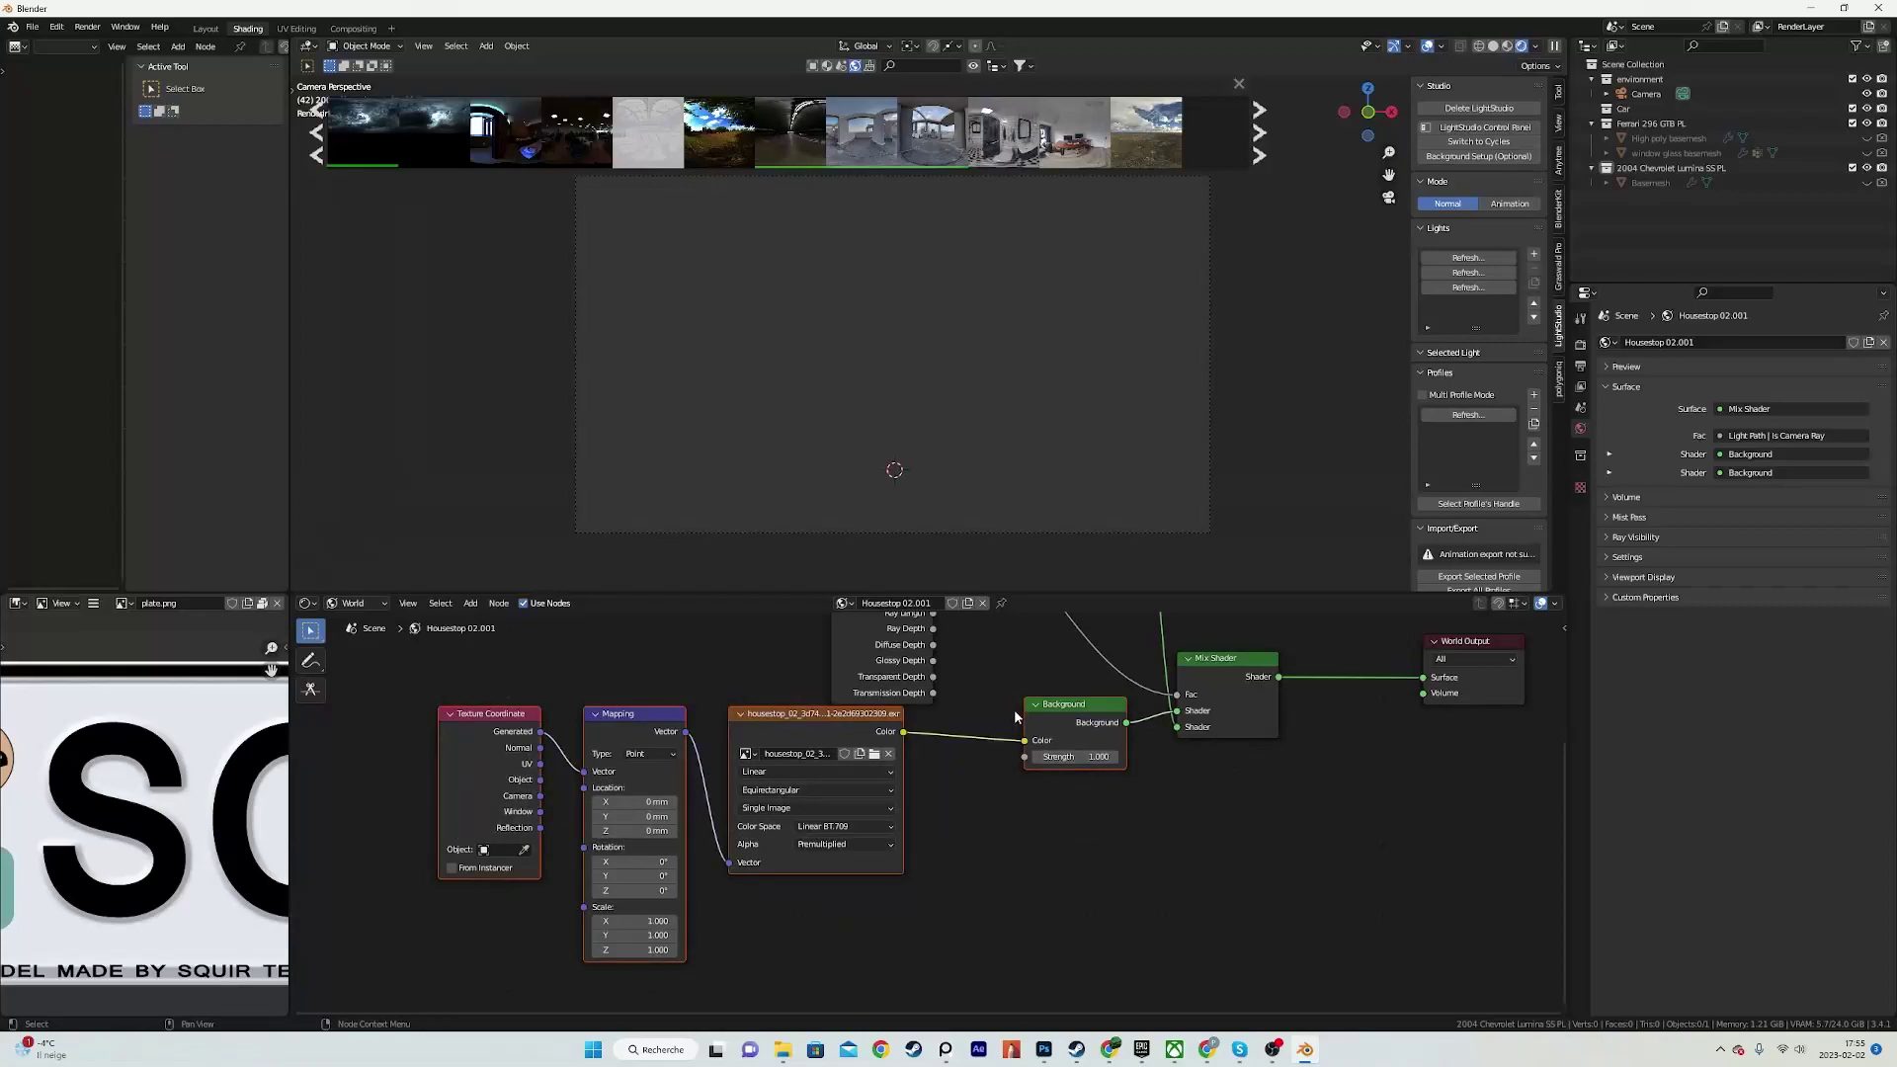
{"action": "key", "text": "g"}
{"action": "left_click", "coordinate": [953, 837]}
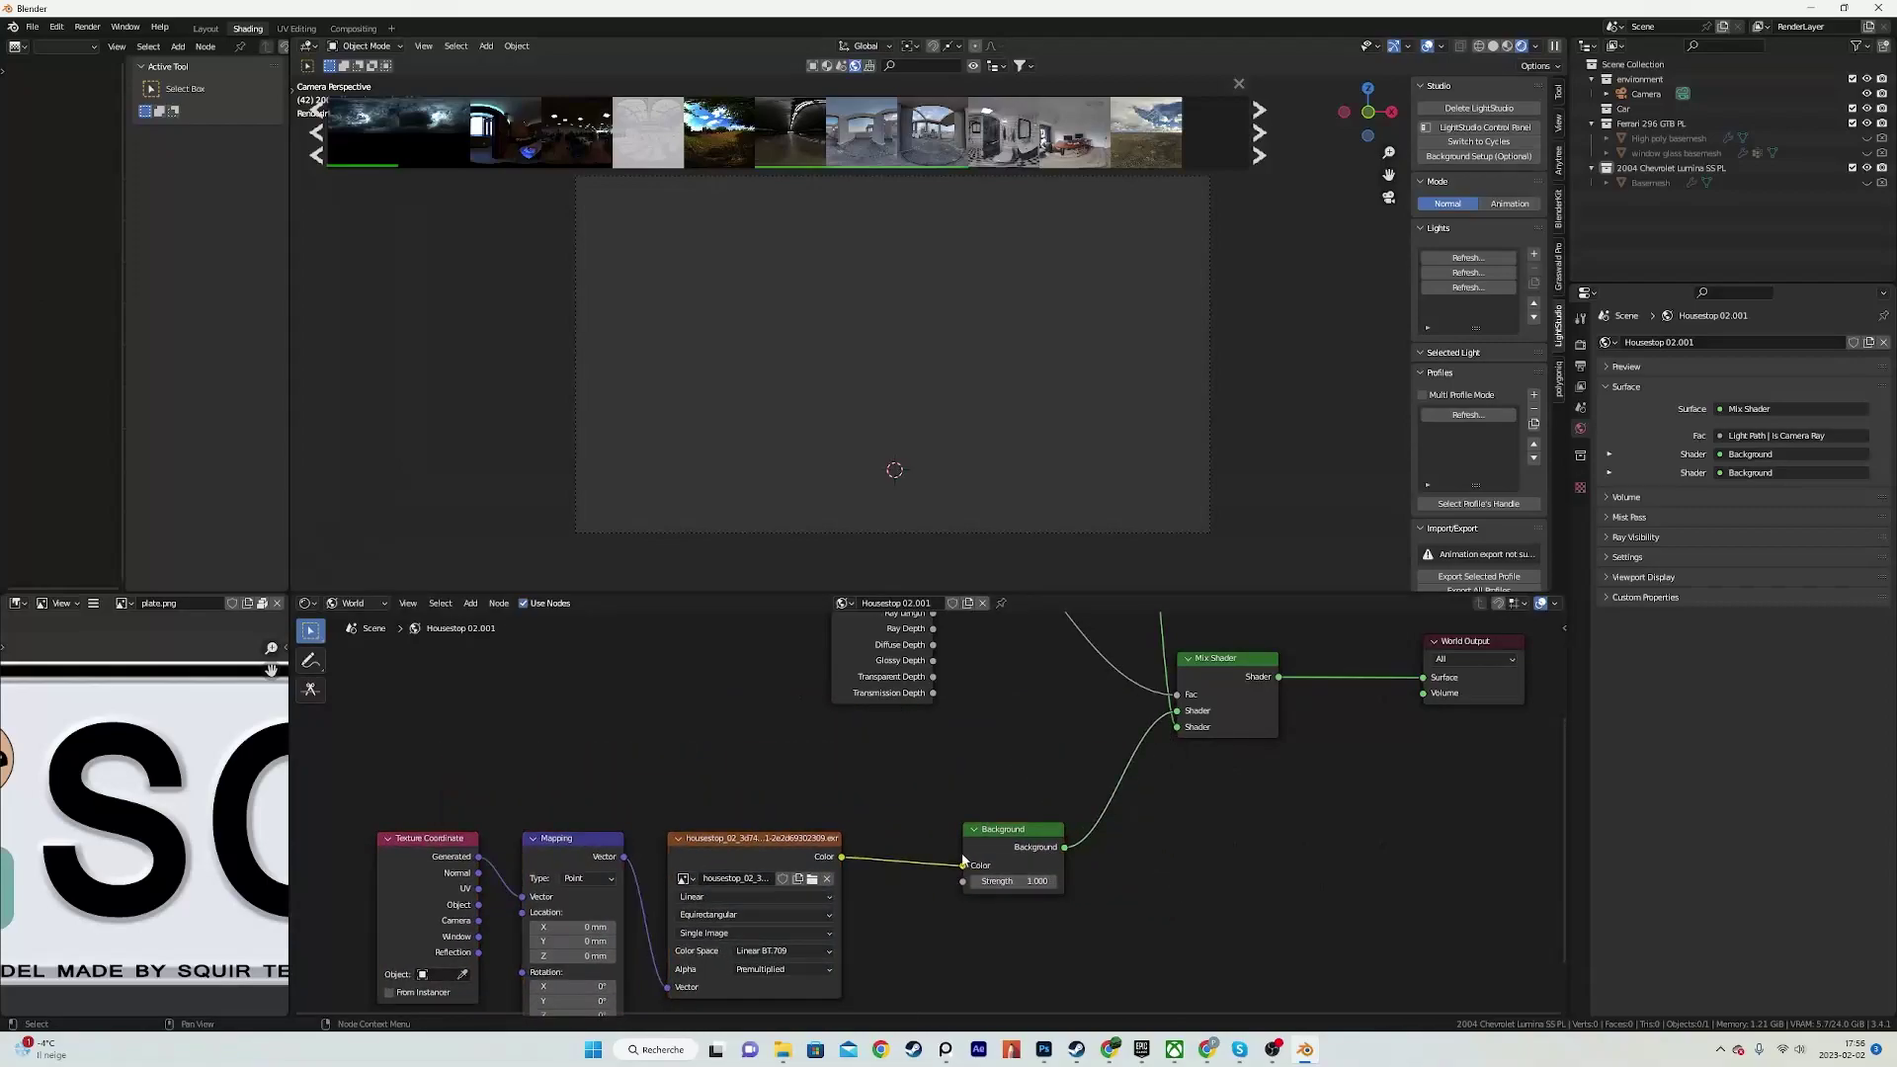
{"action": "scroll", "coordinate": [1009, 778], "scroll_direction": "down", "scroll_amount": 3}
{"action": "left_click_drag", "start_coordinate": [997, 838], "coordinate": [985, 805]}
{"action": "left_click", "coordinate": [927, 866]}
{"action": "middle_click_drag", "start_coordinate": [995, 718], "coordinate": [925, 872]}
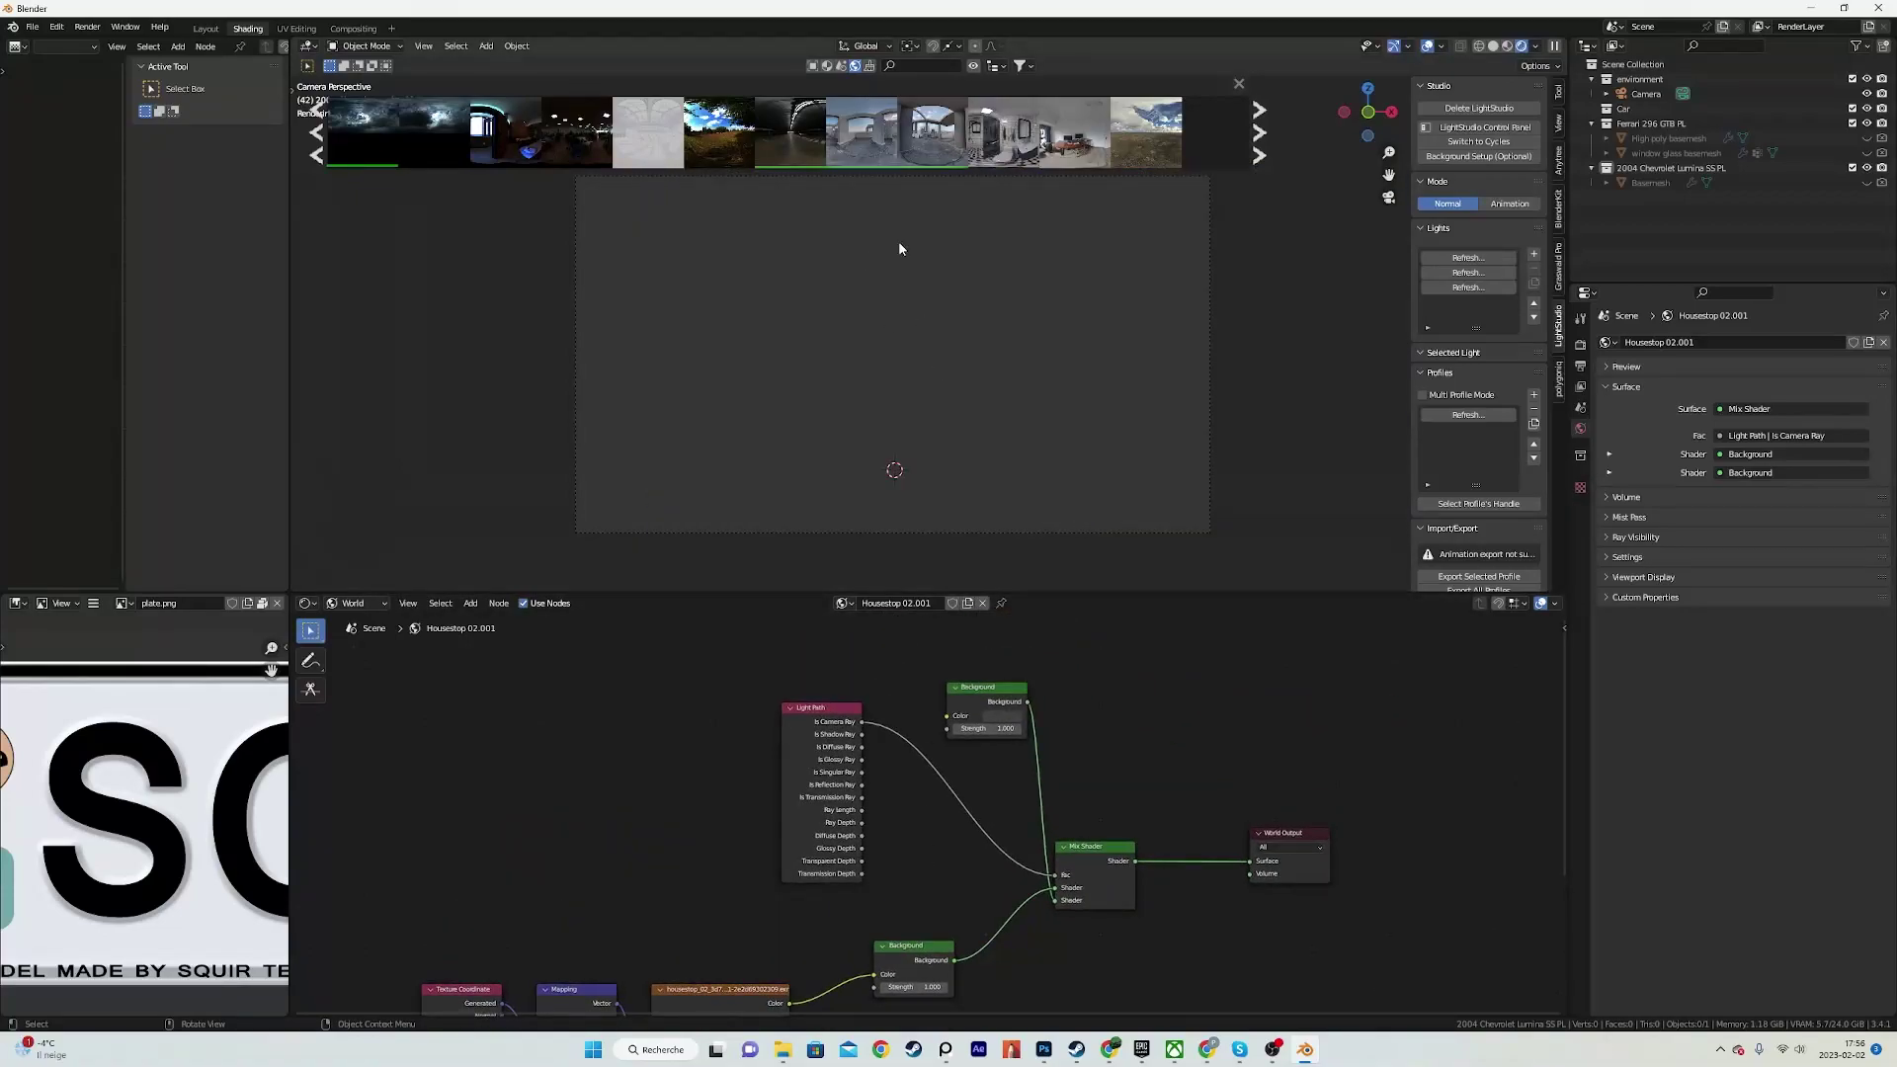
Step: Switch the asset search to models, search for "pl" and browse the results for a car
{"action": "left_click", "coordinate": [812, 65]}
{"action": "left_click", "coordinate": [924, 66]}
{"action": "type", "text": "pl"}
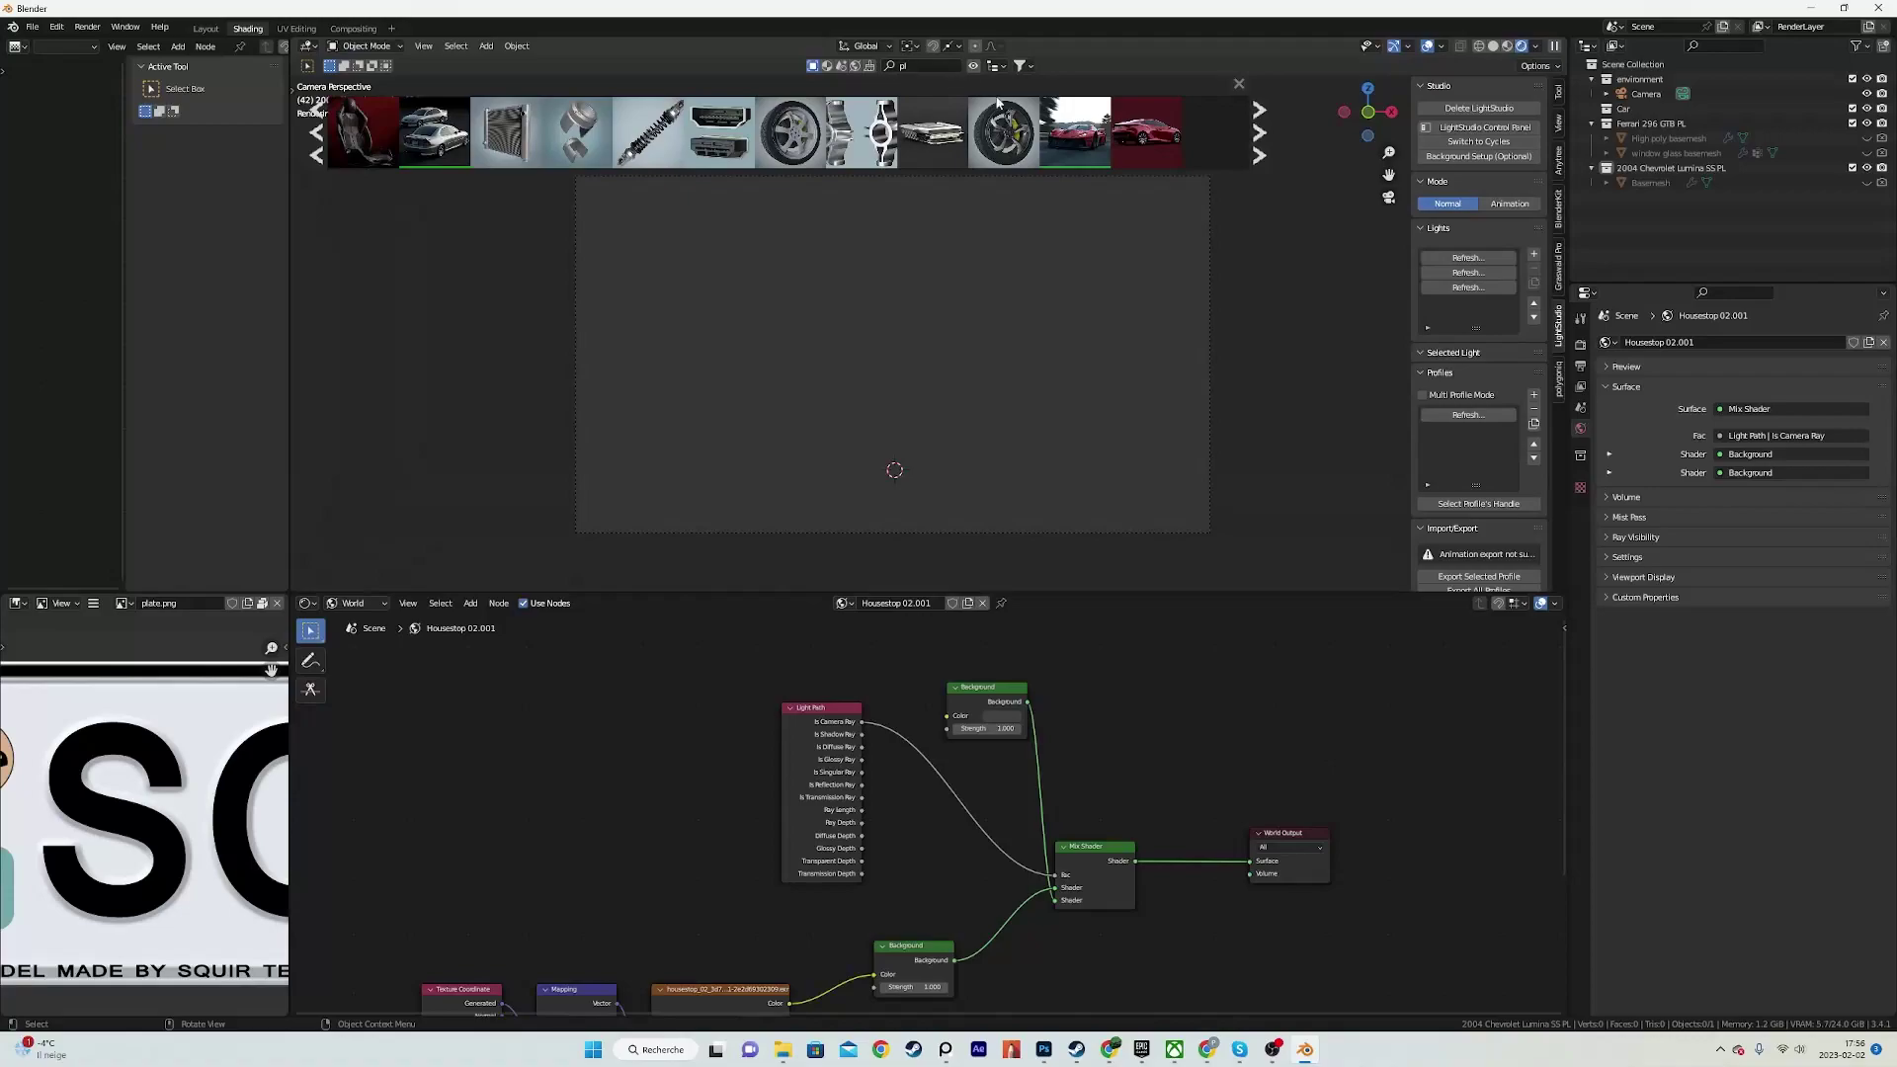
{"action": "left_click", "coordinate": [975, 66]}
{"action": "left_click", "coordinate": [975, 68]}
{"action": "left_click", "coordinate": [950, 66]}
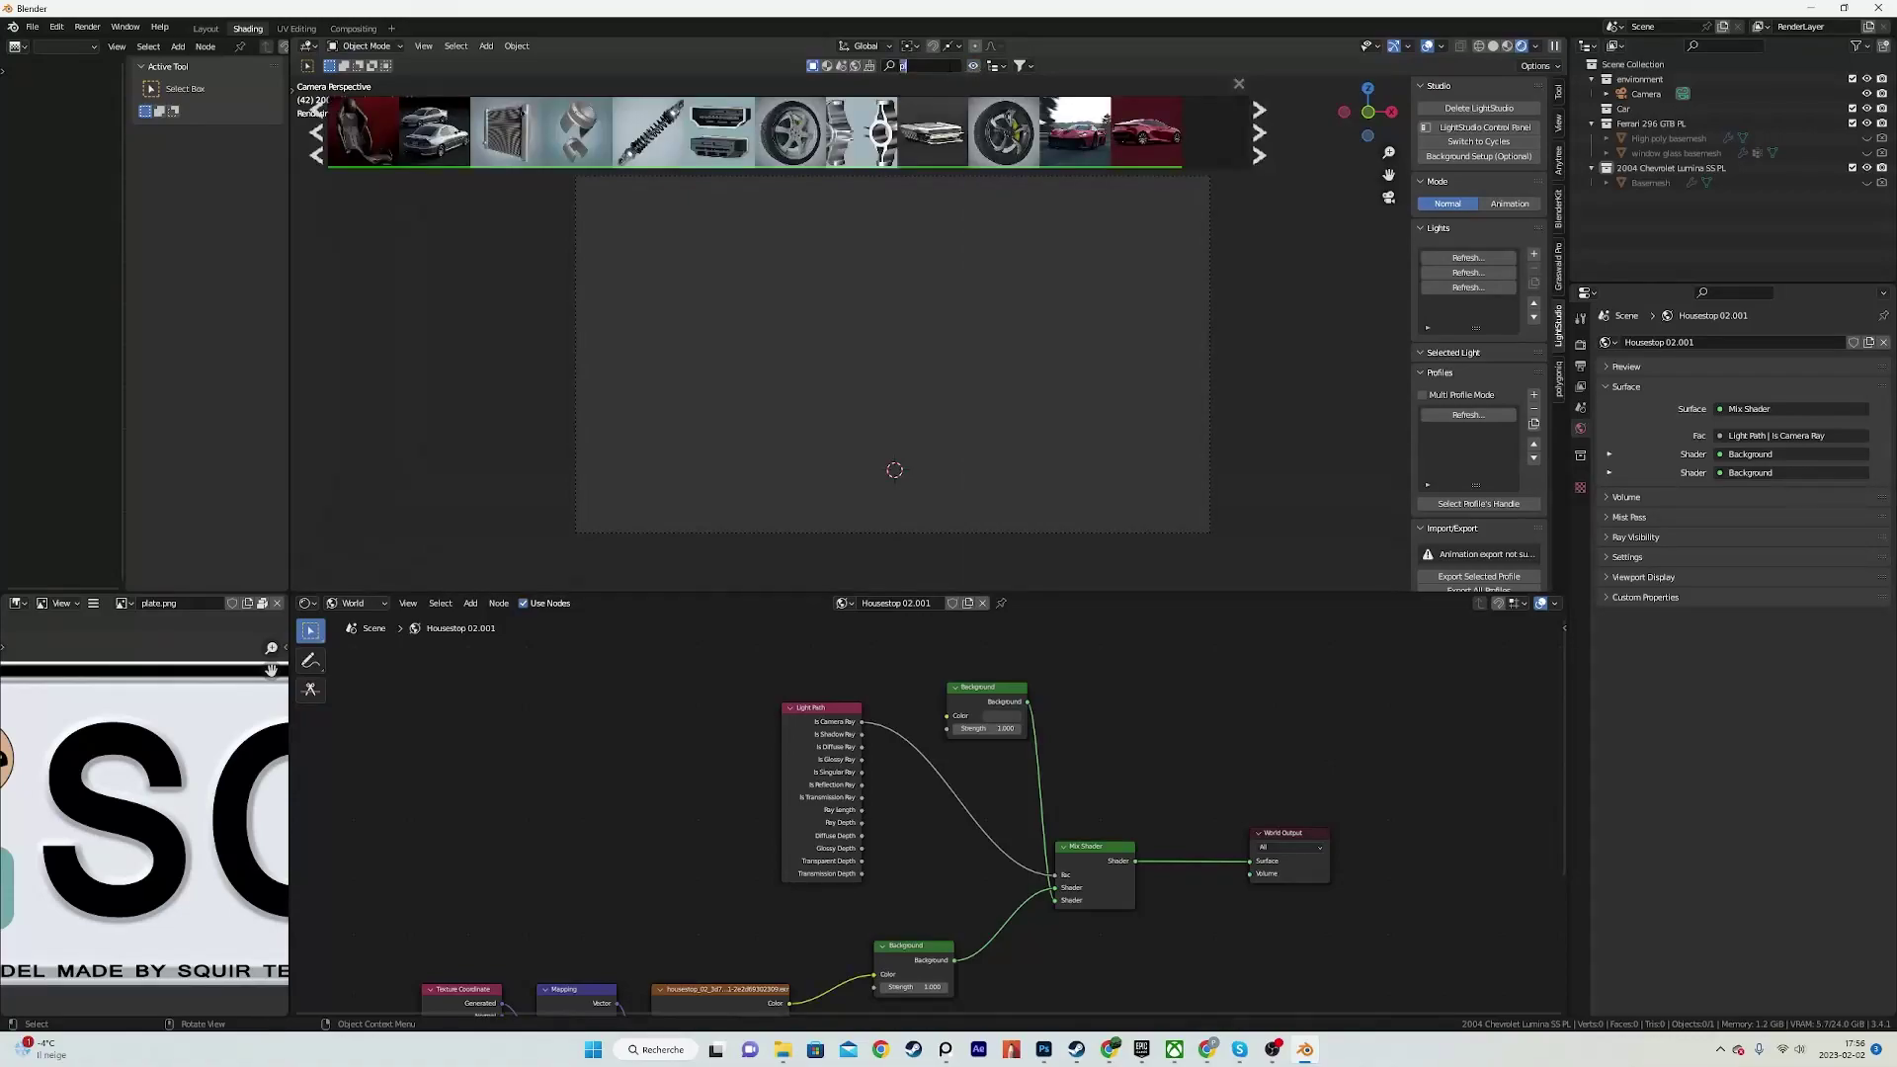
{"action": "left_click", "coordinate": [1037, 211]}
{"action": "scroll", "coordinate": [890, 139], "scroll_direction": "down", "scroll_amount": 8}
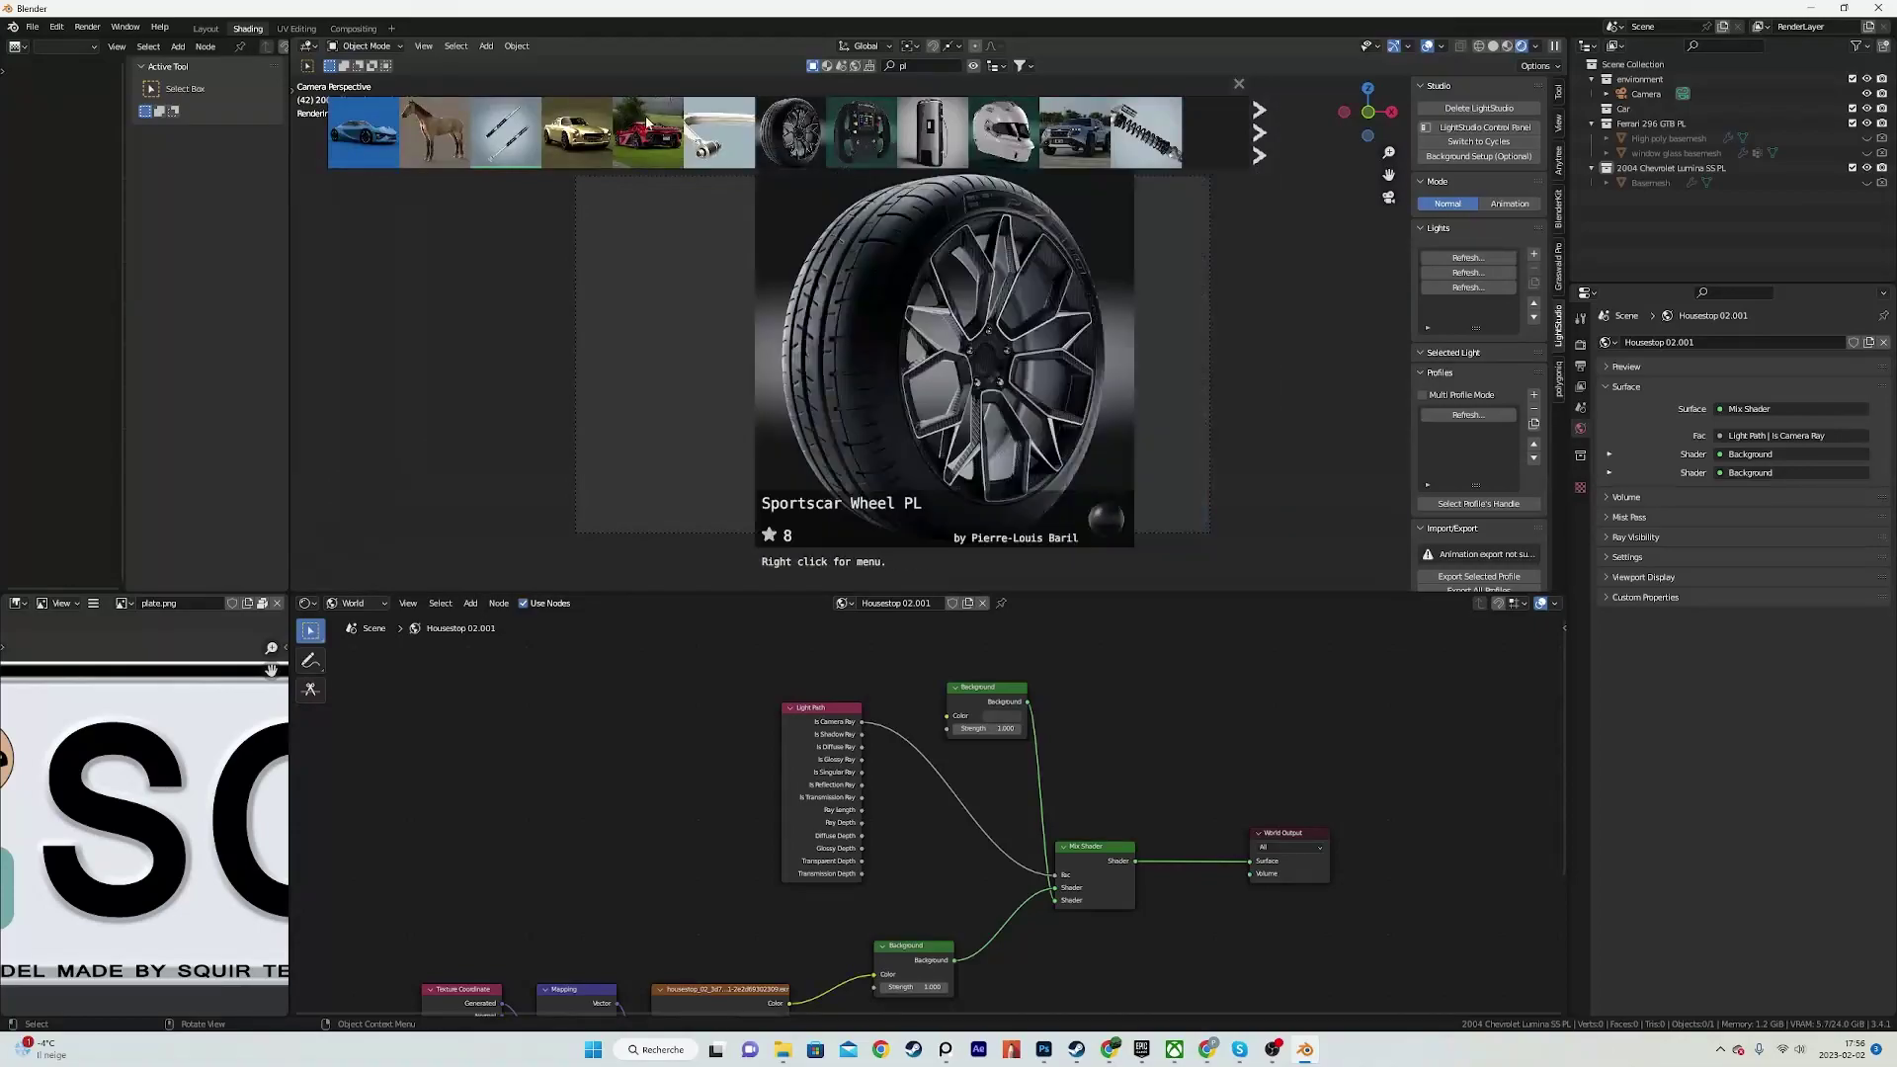
Step: Add the Ferrari 296 GTB PL model to the scene in front of the camera
{"action": "mouse_move", "coordinate": [644, 129]}
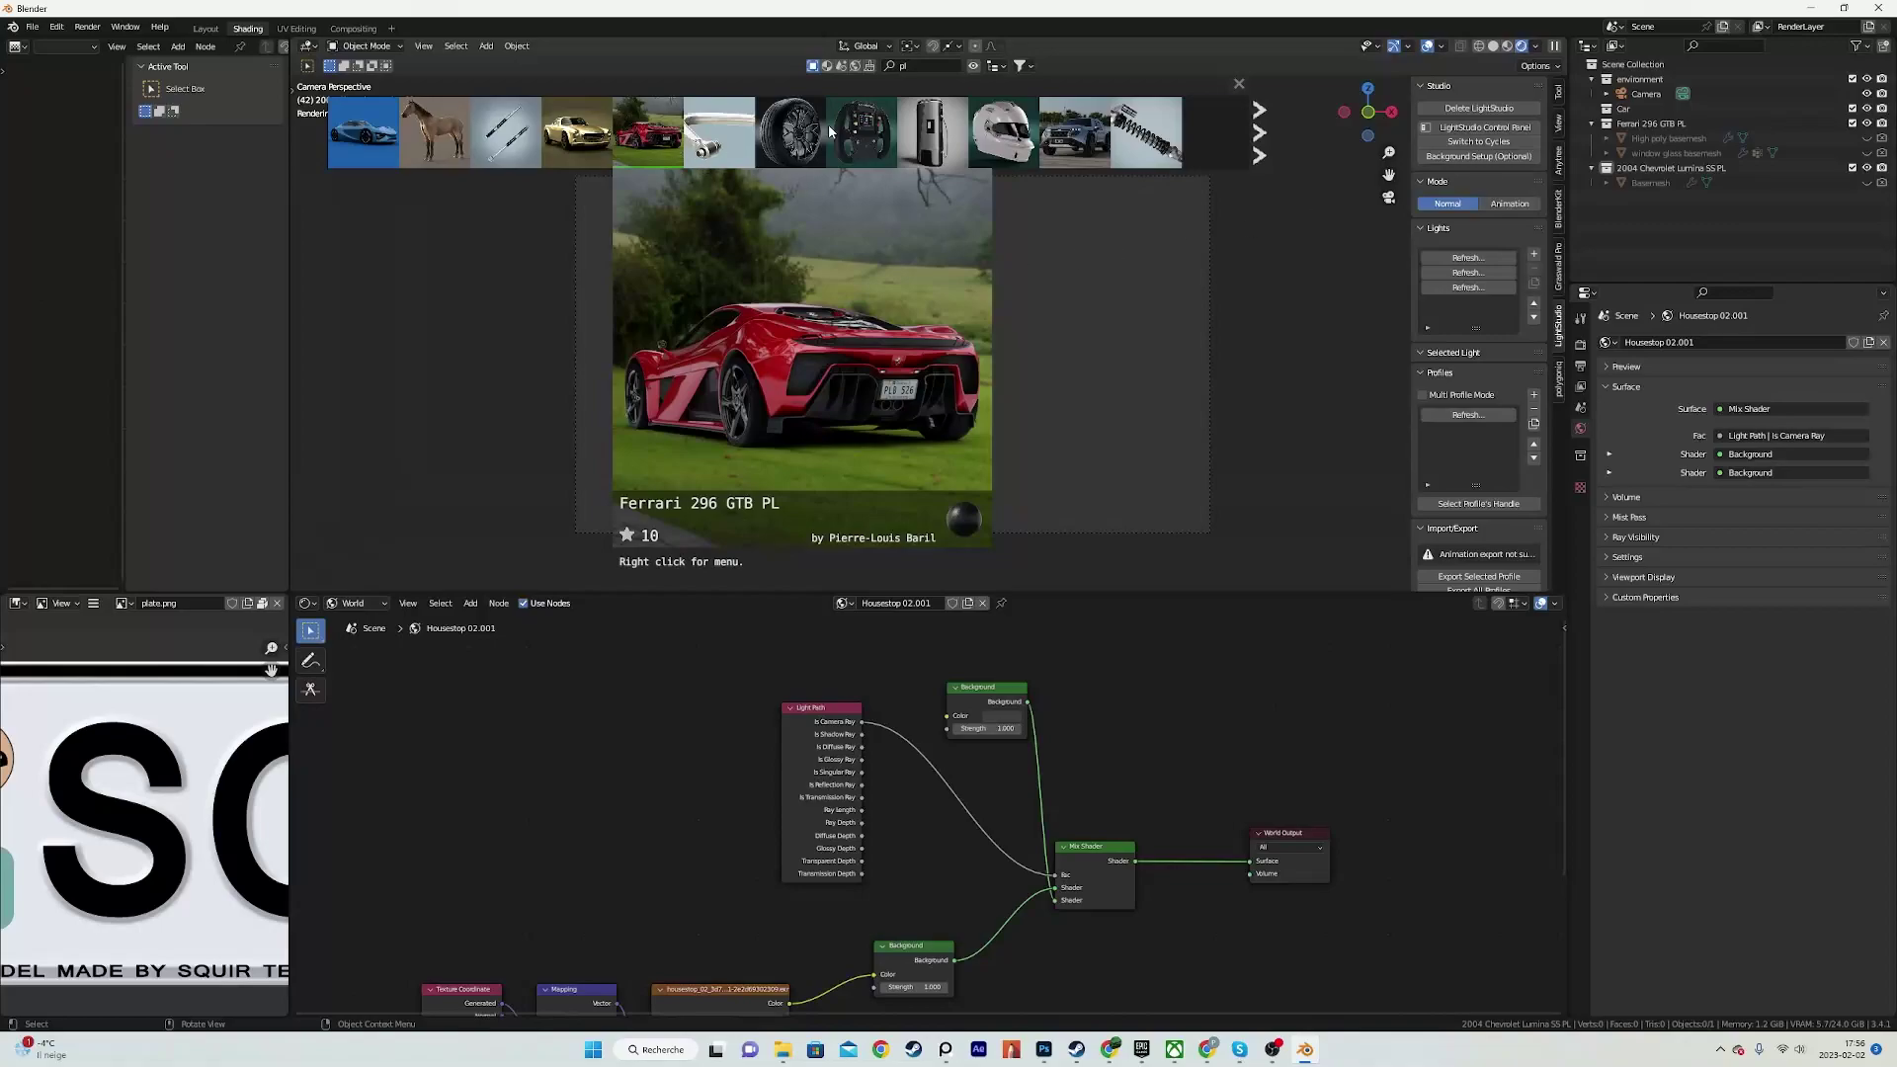
{"action": "scroll", "coordinate": [883, 116], "scroll_direction": "down", "scroll_amount": 1}
{"action": "left_click", "coordinate": [945, 311]}
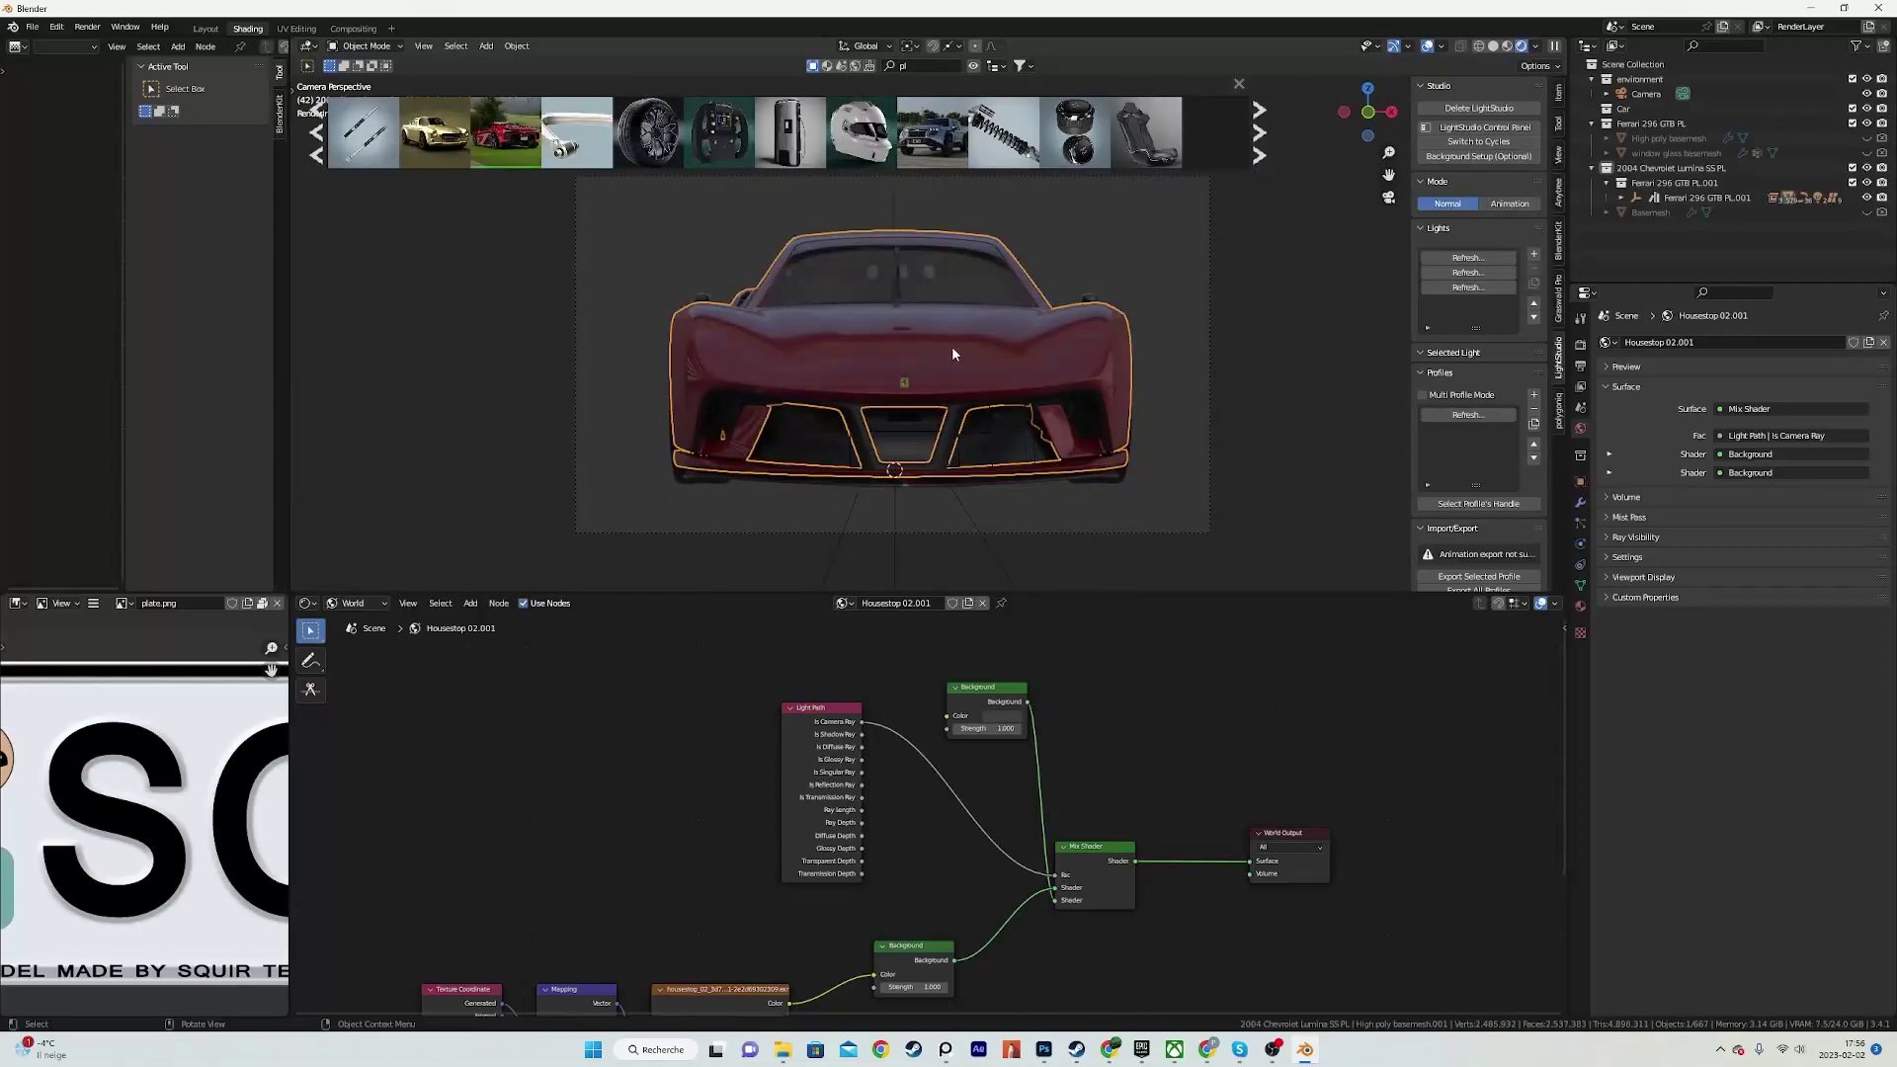
Step: Hide the imported Ferrari's high poly and window glass base meshes in the viewport
{"action": "middle_click_drag", "start_coordinate": [978, 403], "coordinate": [887, 416]}
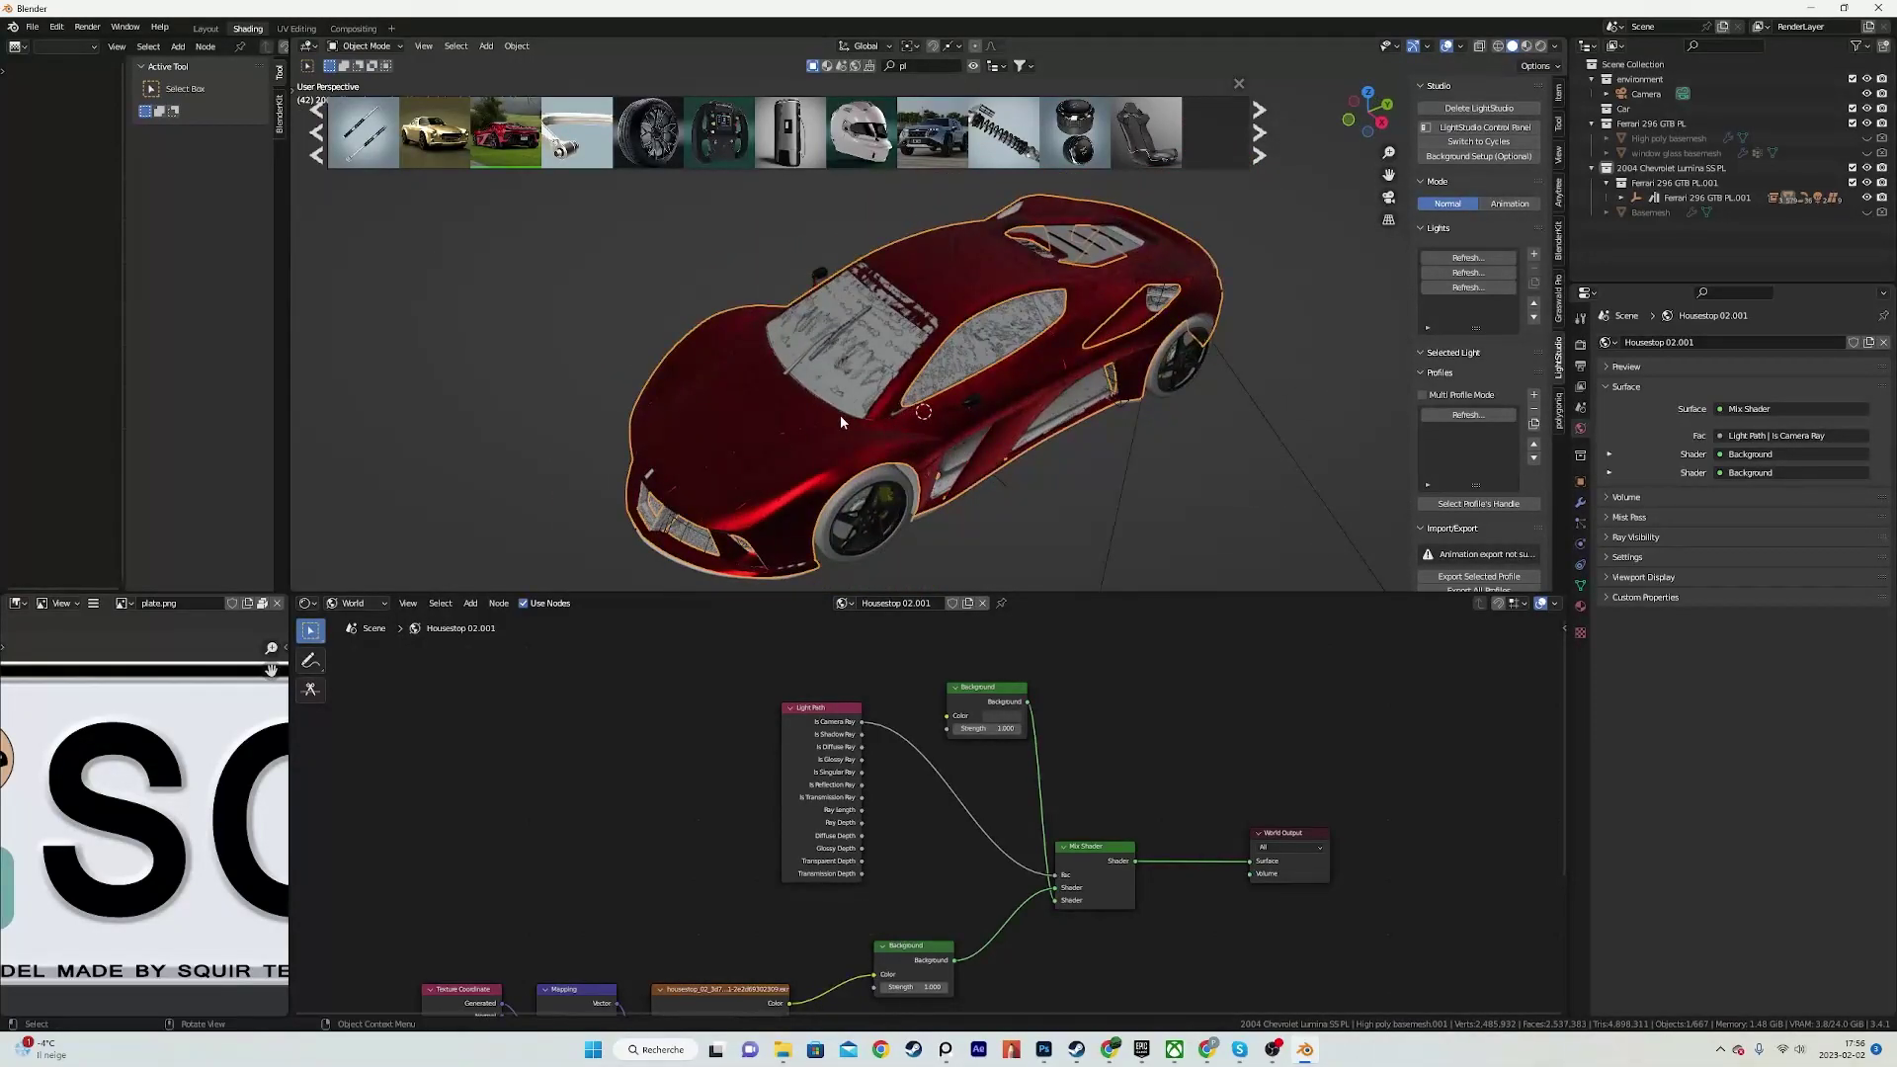
{"action": "key", "text": "h"}
{"action": "scroll", "coordinate": [977, 394], "scroll_direction": "up", "scroll_amount": 5}
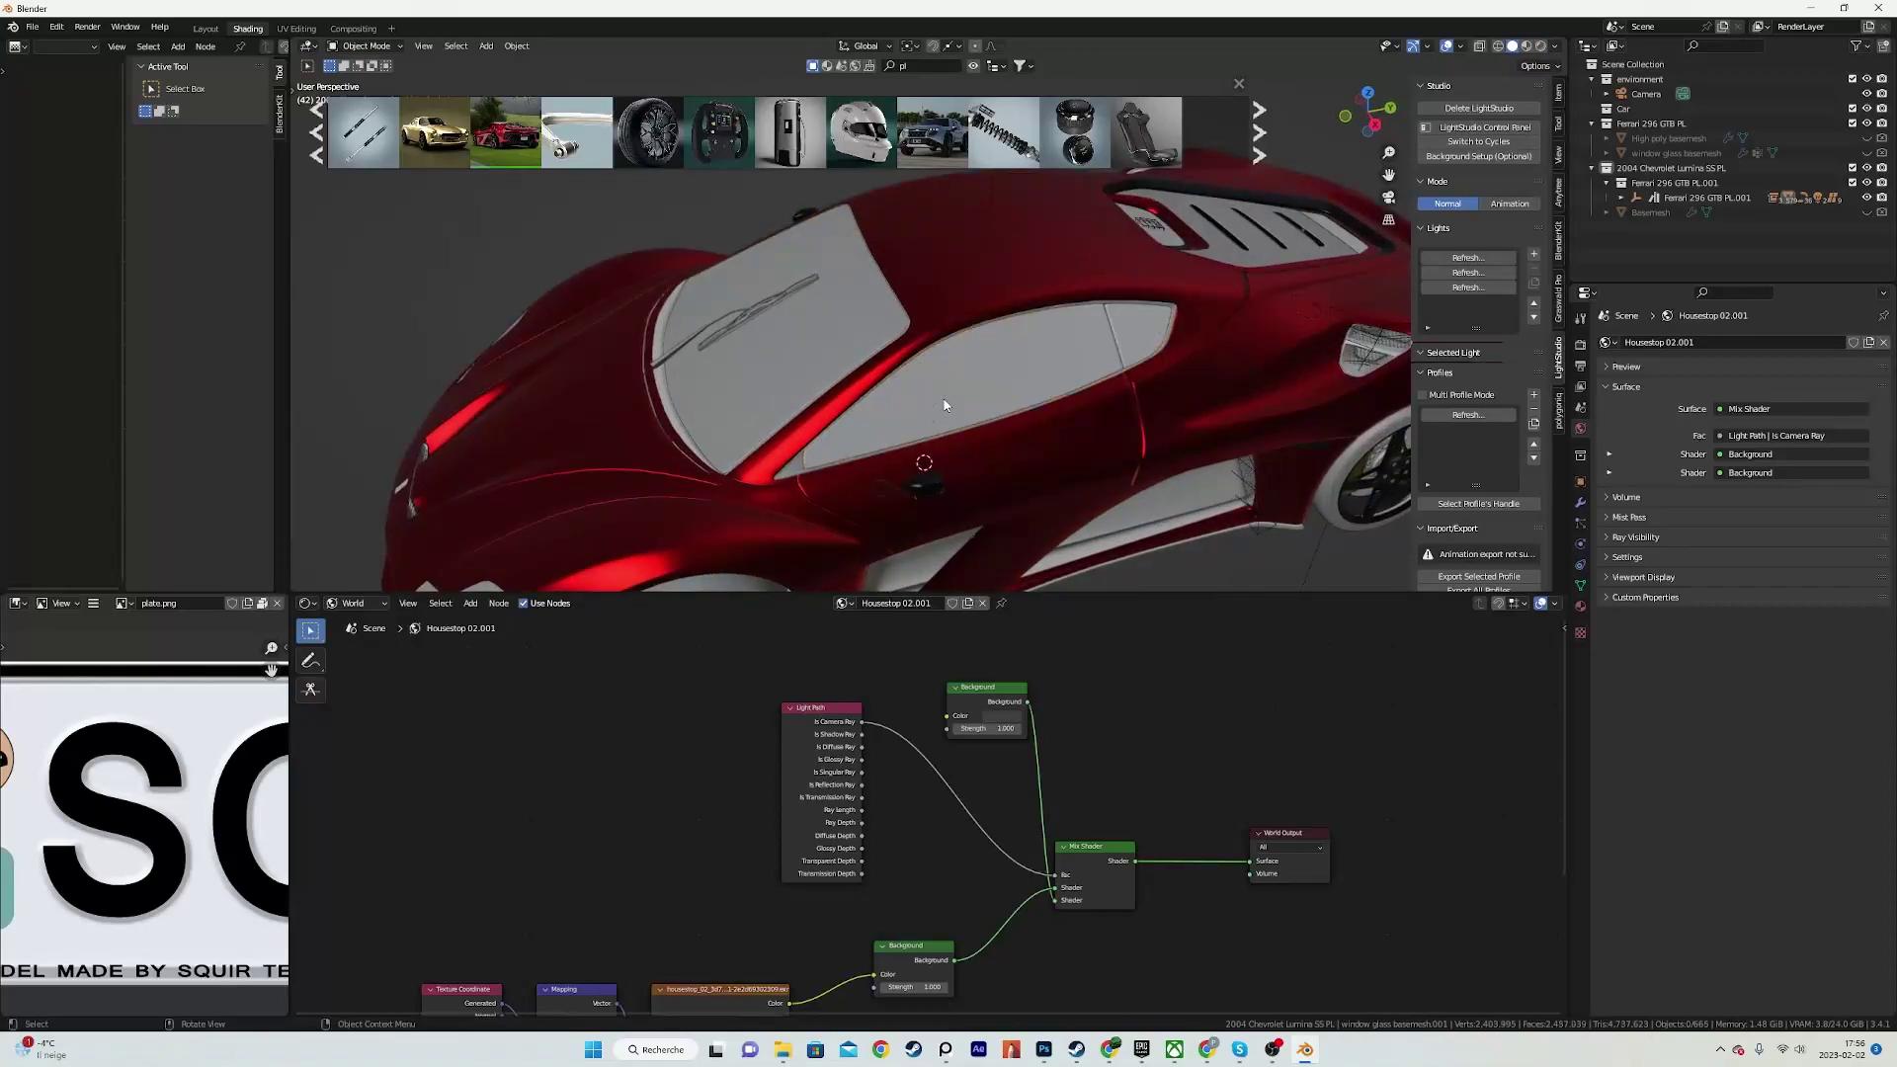
Step: Show the Ferrari in the rendered camera view and hide the strip of asset results
{"action": "key", "text": "KP_0"}
{"action": "key", "text": "z"}
{"action": "left_click", "coordinate": [905, 299]}
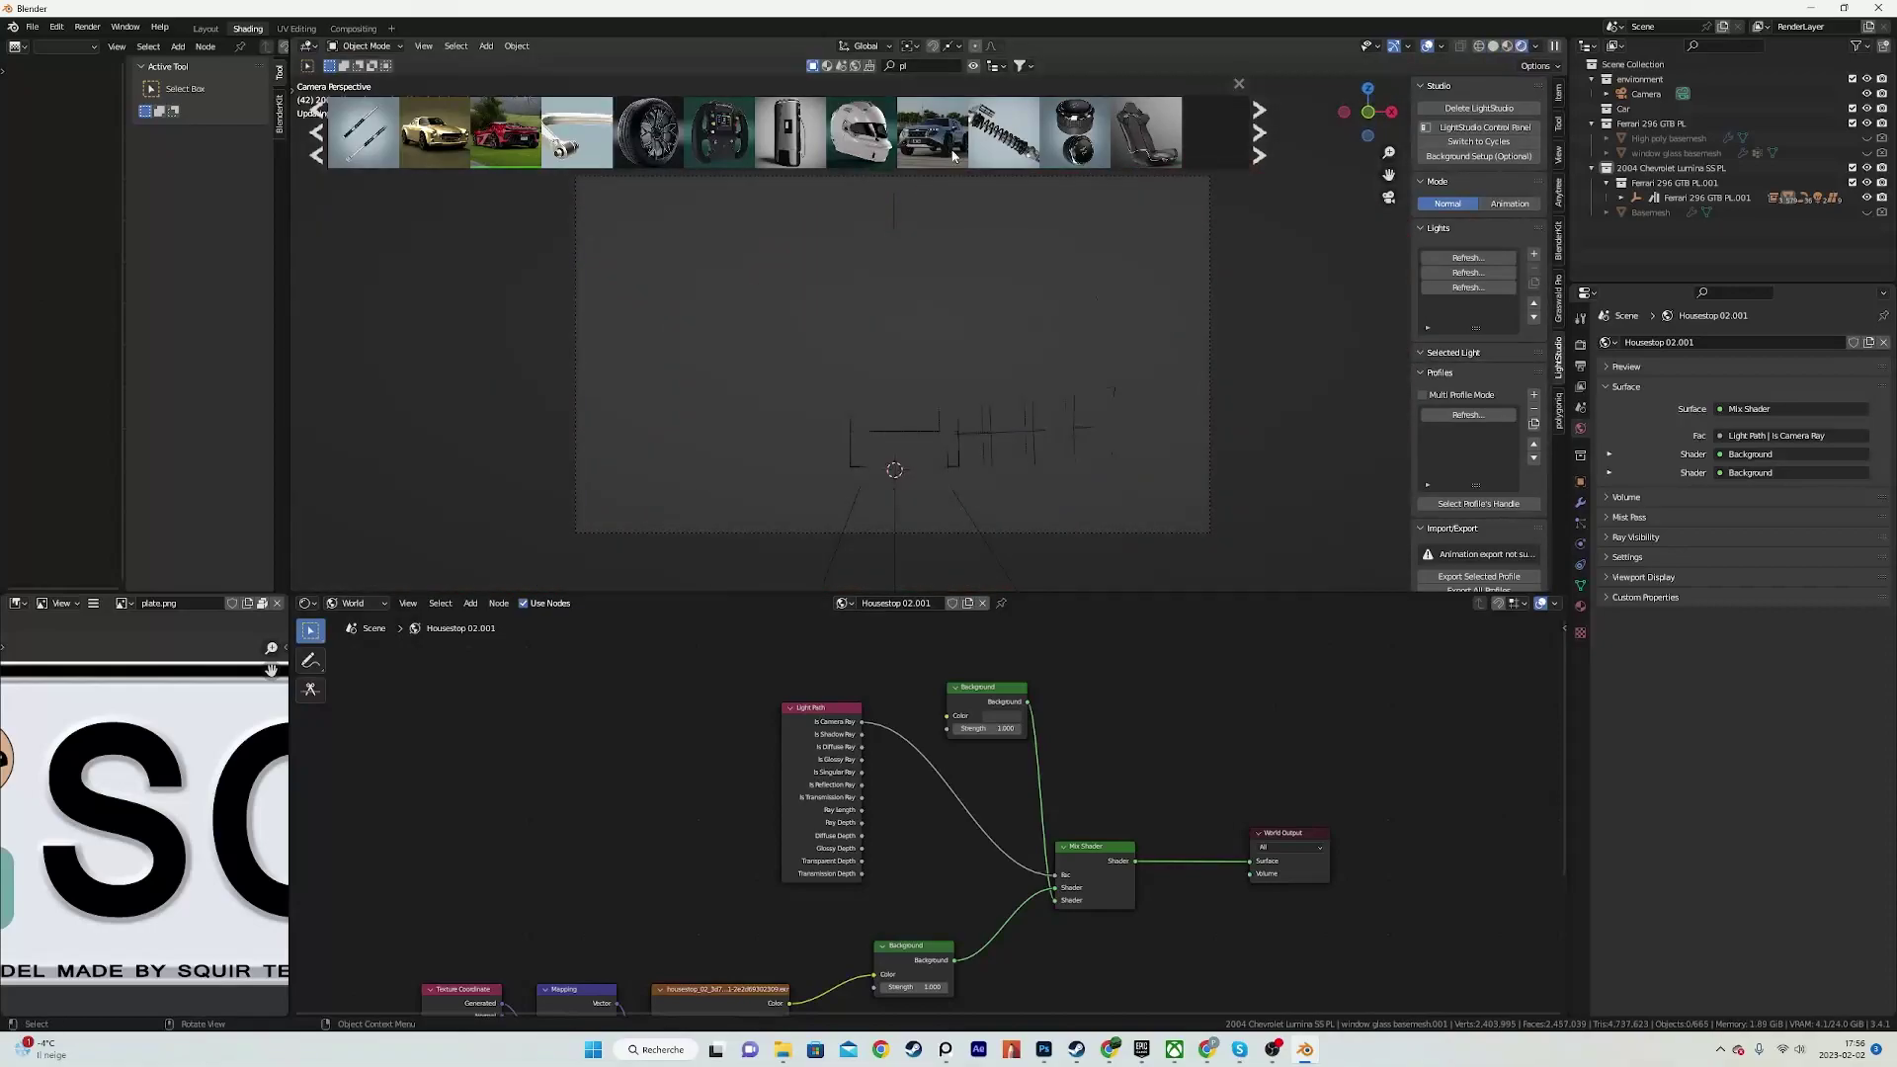
{"action": "left_click", "coordinate": [973, 67]}
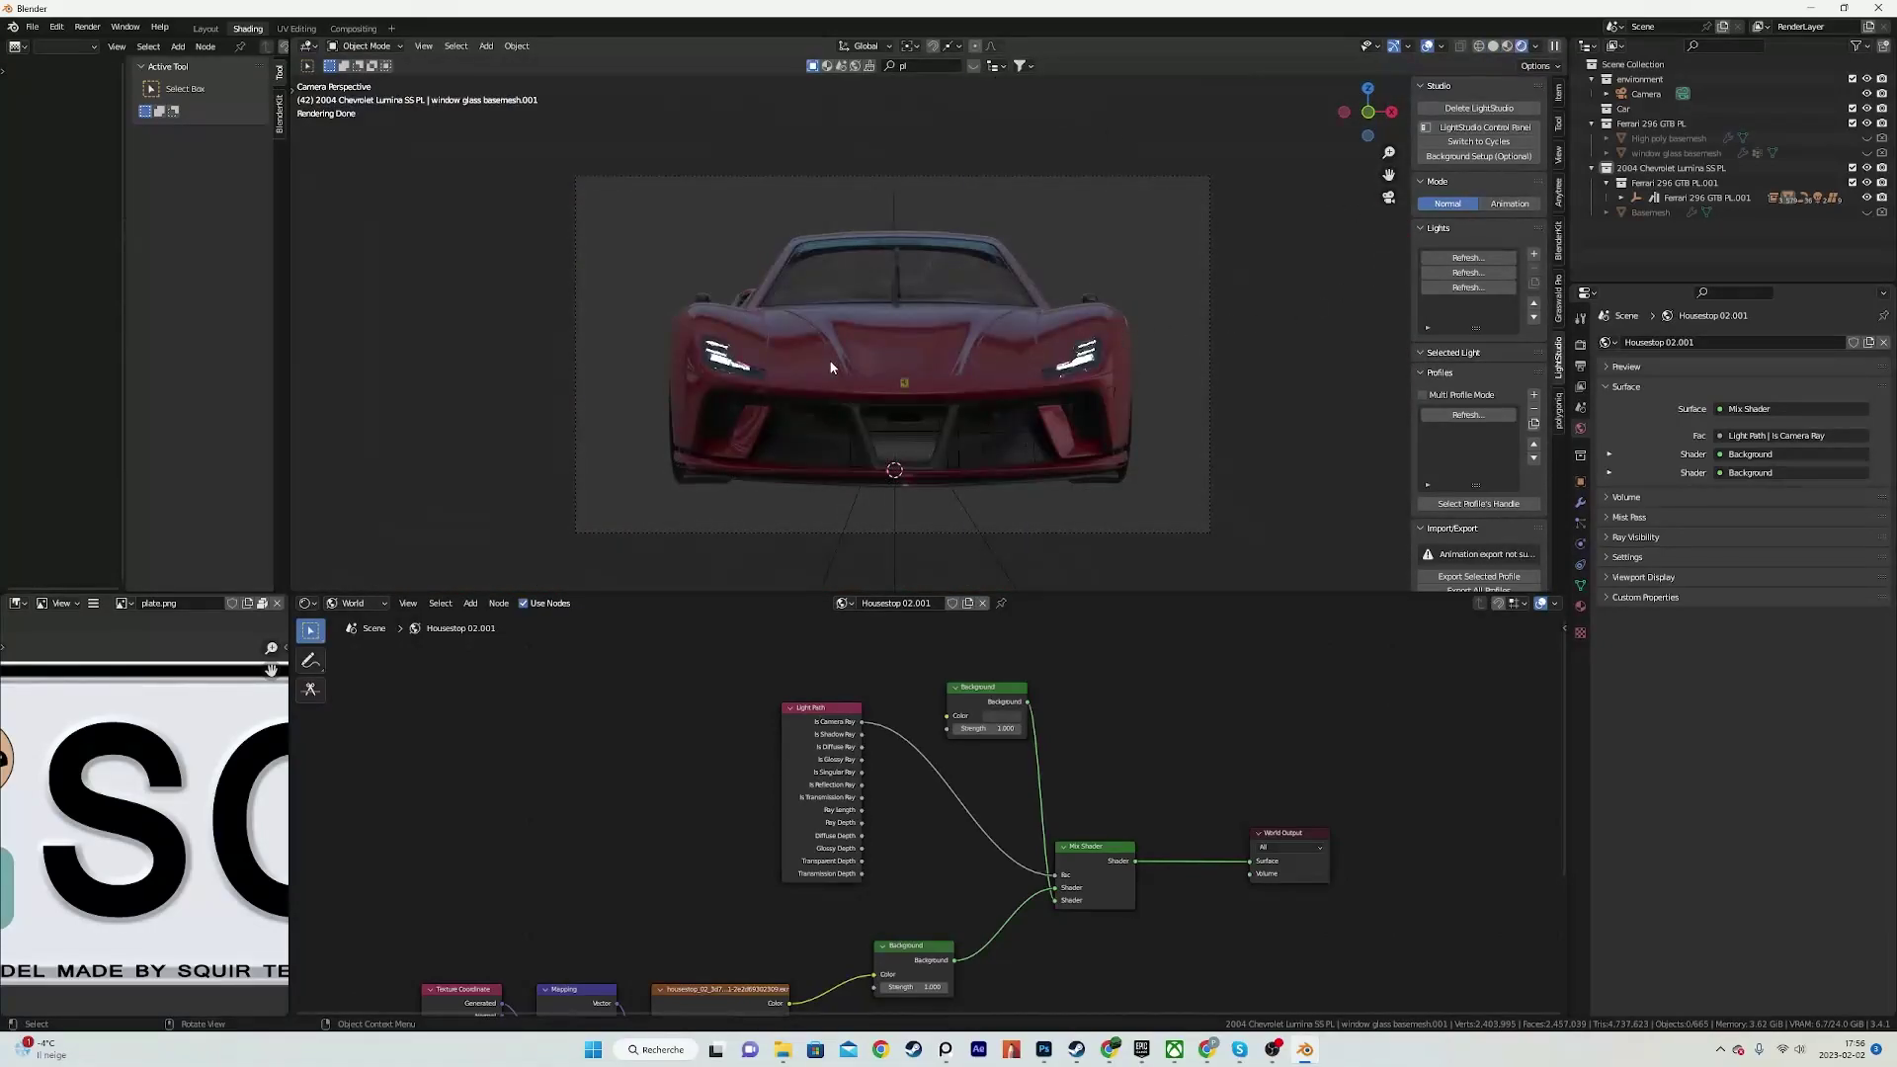
Step: Set the Strength of the Background node fed by the HDR texture to 4.900
{"action": "scroll", "coordinate": [849, 791], "scroll_direction": "down", "scroll_amount": 1}
{"action": "middle_click_drag", "start_coordinate": [808, 901], "coordinate": [826, 783]}
{"action": "scroll", "coordinate": [835, 803], "scroll_direction": "up", "scroll_amount": 4}
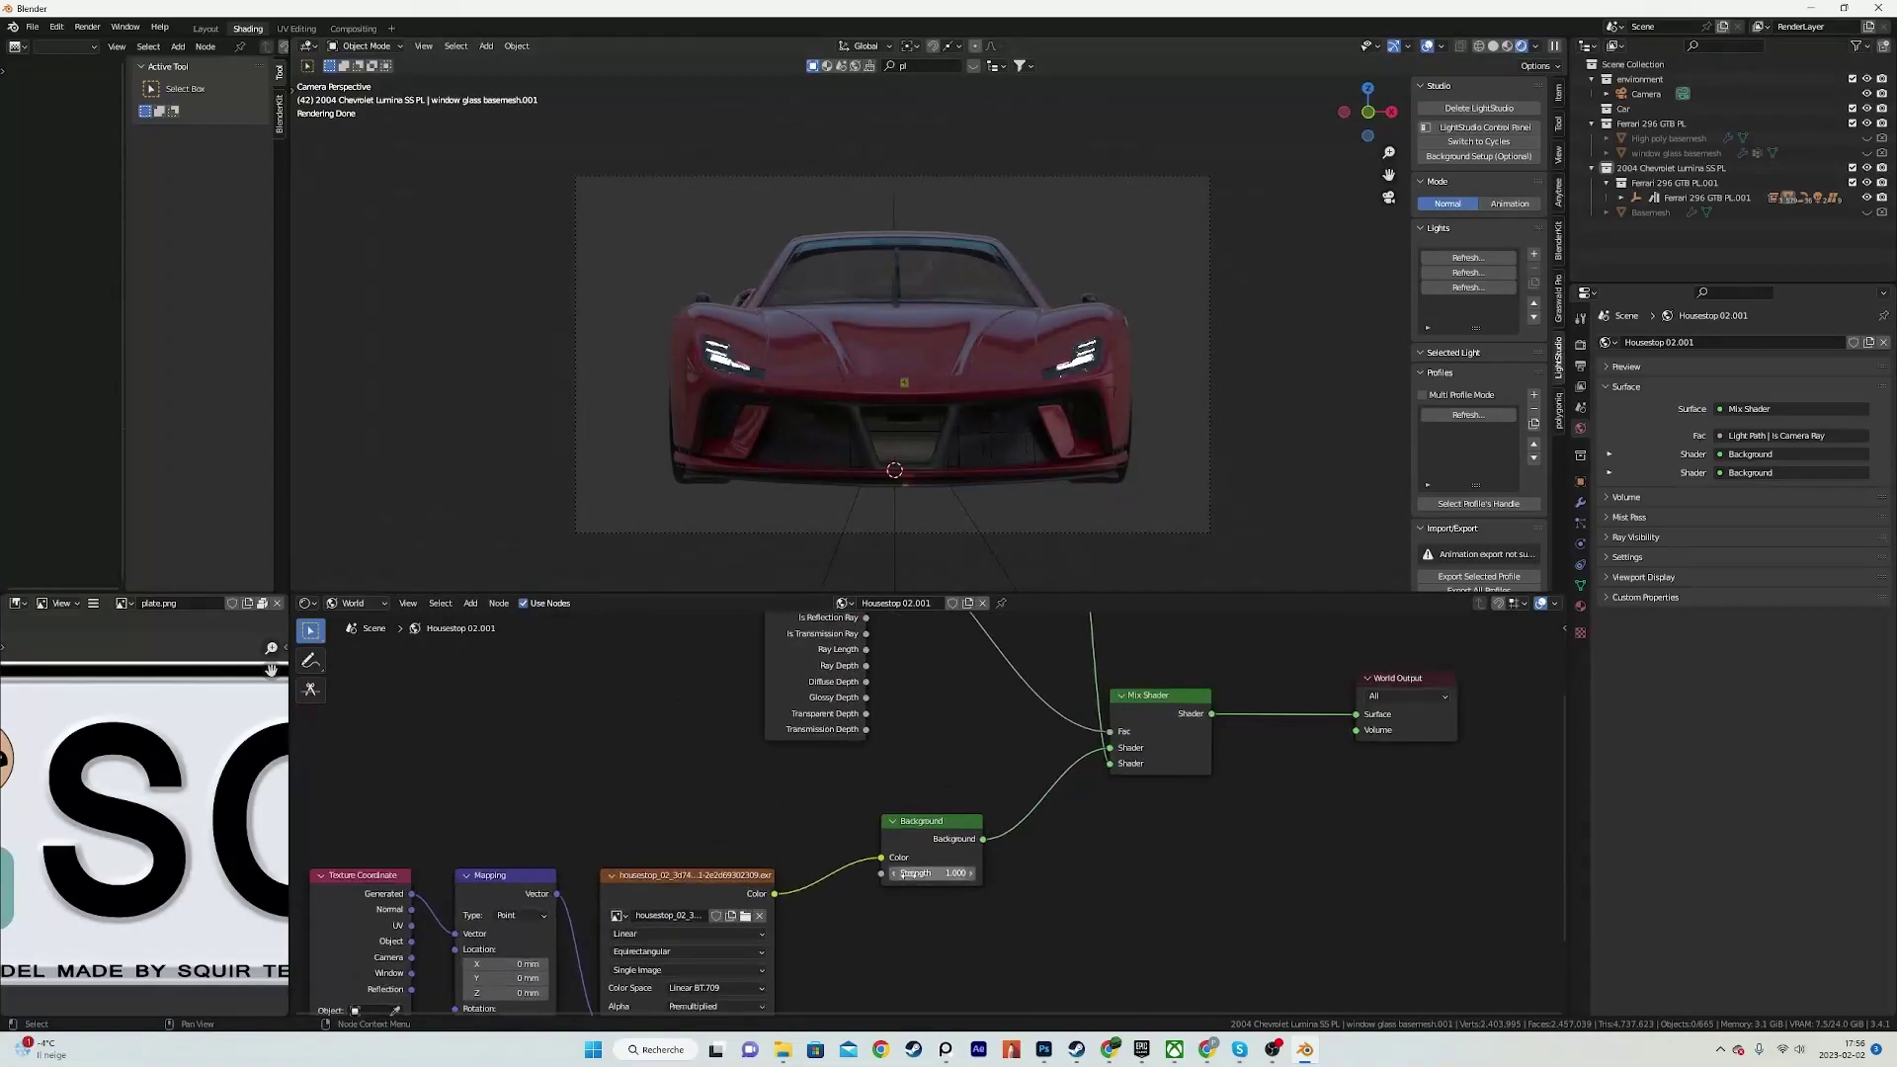
{"action": "left_click_drag", "start_coordinate": [917, 875], "coordinate": [958, 875]}
{"action": "middle_click_drag", "start_coordinate": [993, 678], "coordinate": [843, 859]}
{"action": "key", "text": "ctrl+z"}
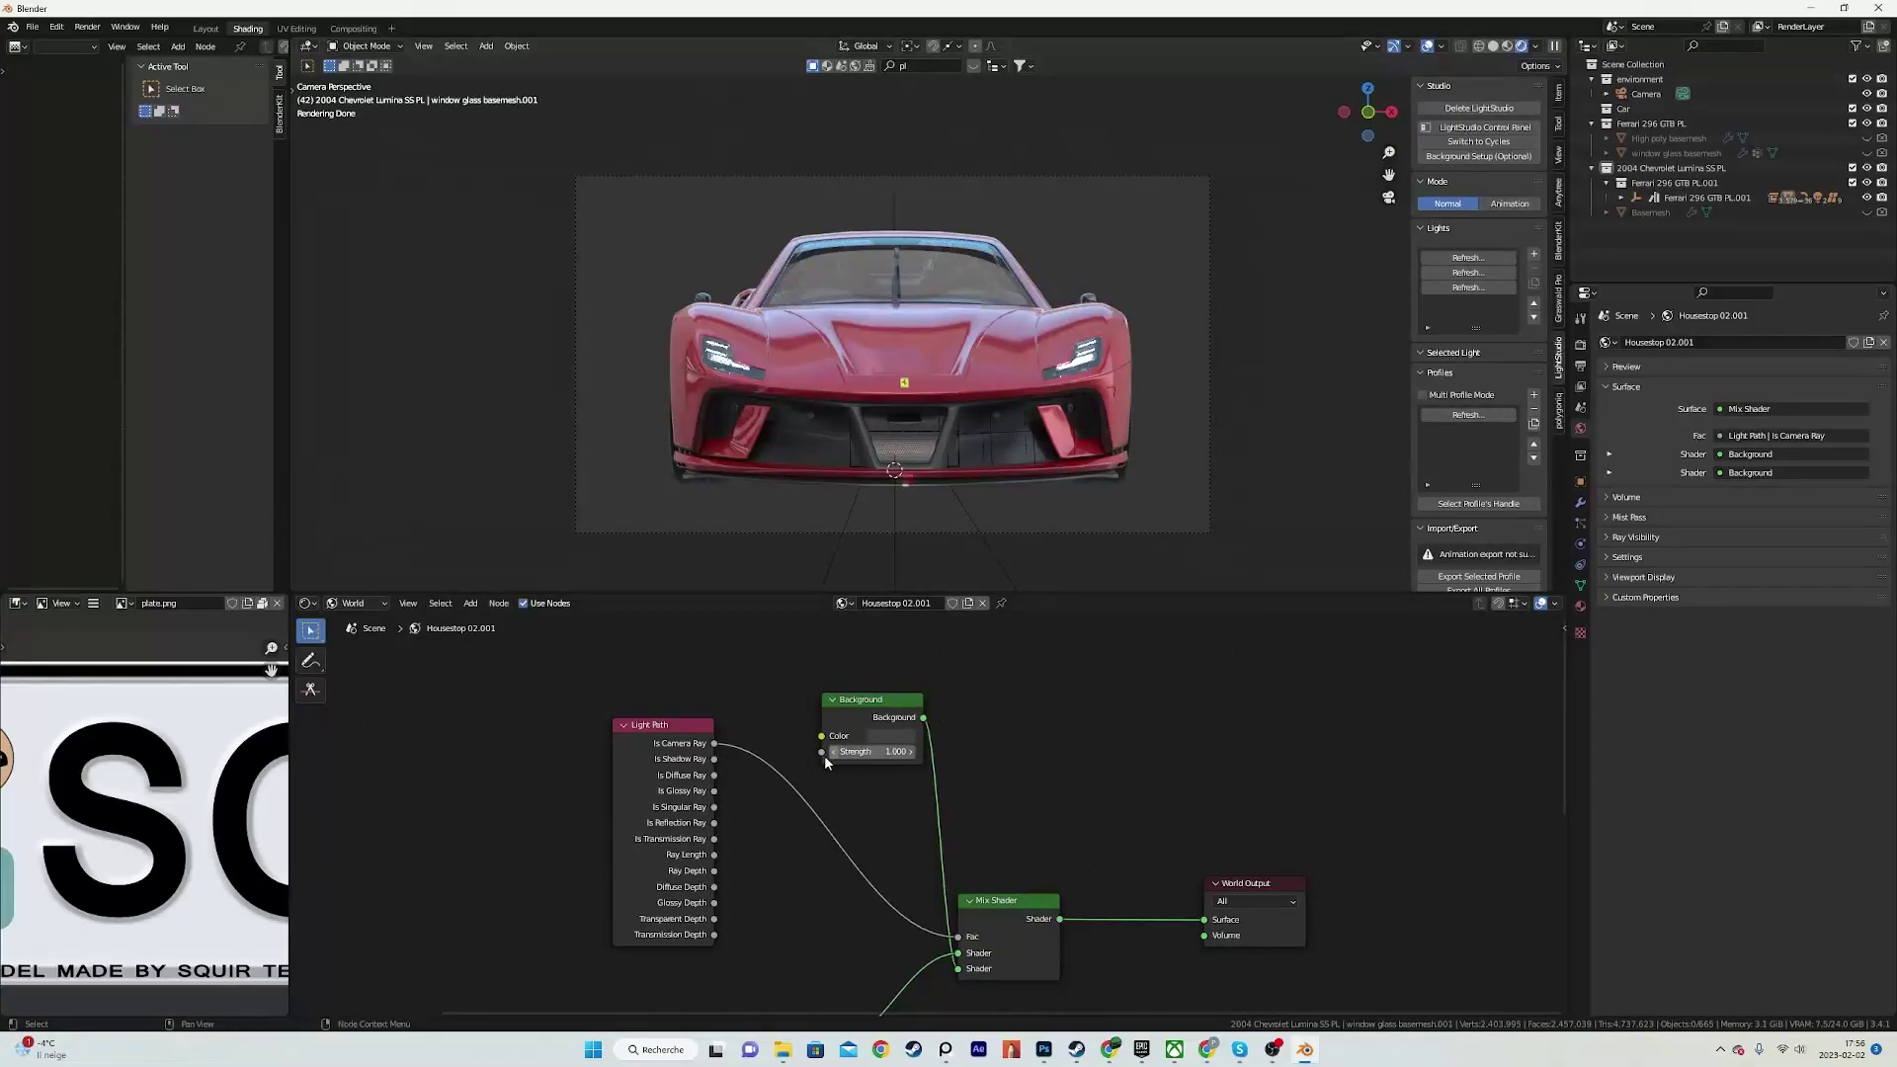
Step: Disconnect the Light Path from the Mix Shader's Fac input and set Fac to 1.000
{"action": "scroll", "coordinate": [1141, 813], "scroll_direction": "down", "scroll_amount": 4}
{"action": "left_click_drag", "start_coordinate": [771, 793], "coordinate": [672, 807]}
{"action": "scroll", "coordinate": [755, 844], "scroll_direction": "up", "scroll_amount": 1}
{"action": "middle_click_drag", "start_coordinate": [754, 844], "coordinate": [620, 743]}
{"action": "scroll", "coordinate": [887, 820], "scroll_direction": "up", "scroll_amount": 2}
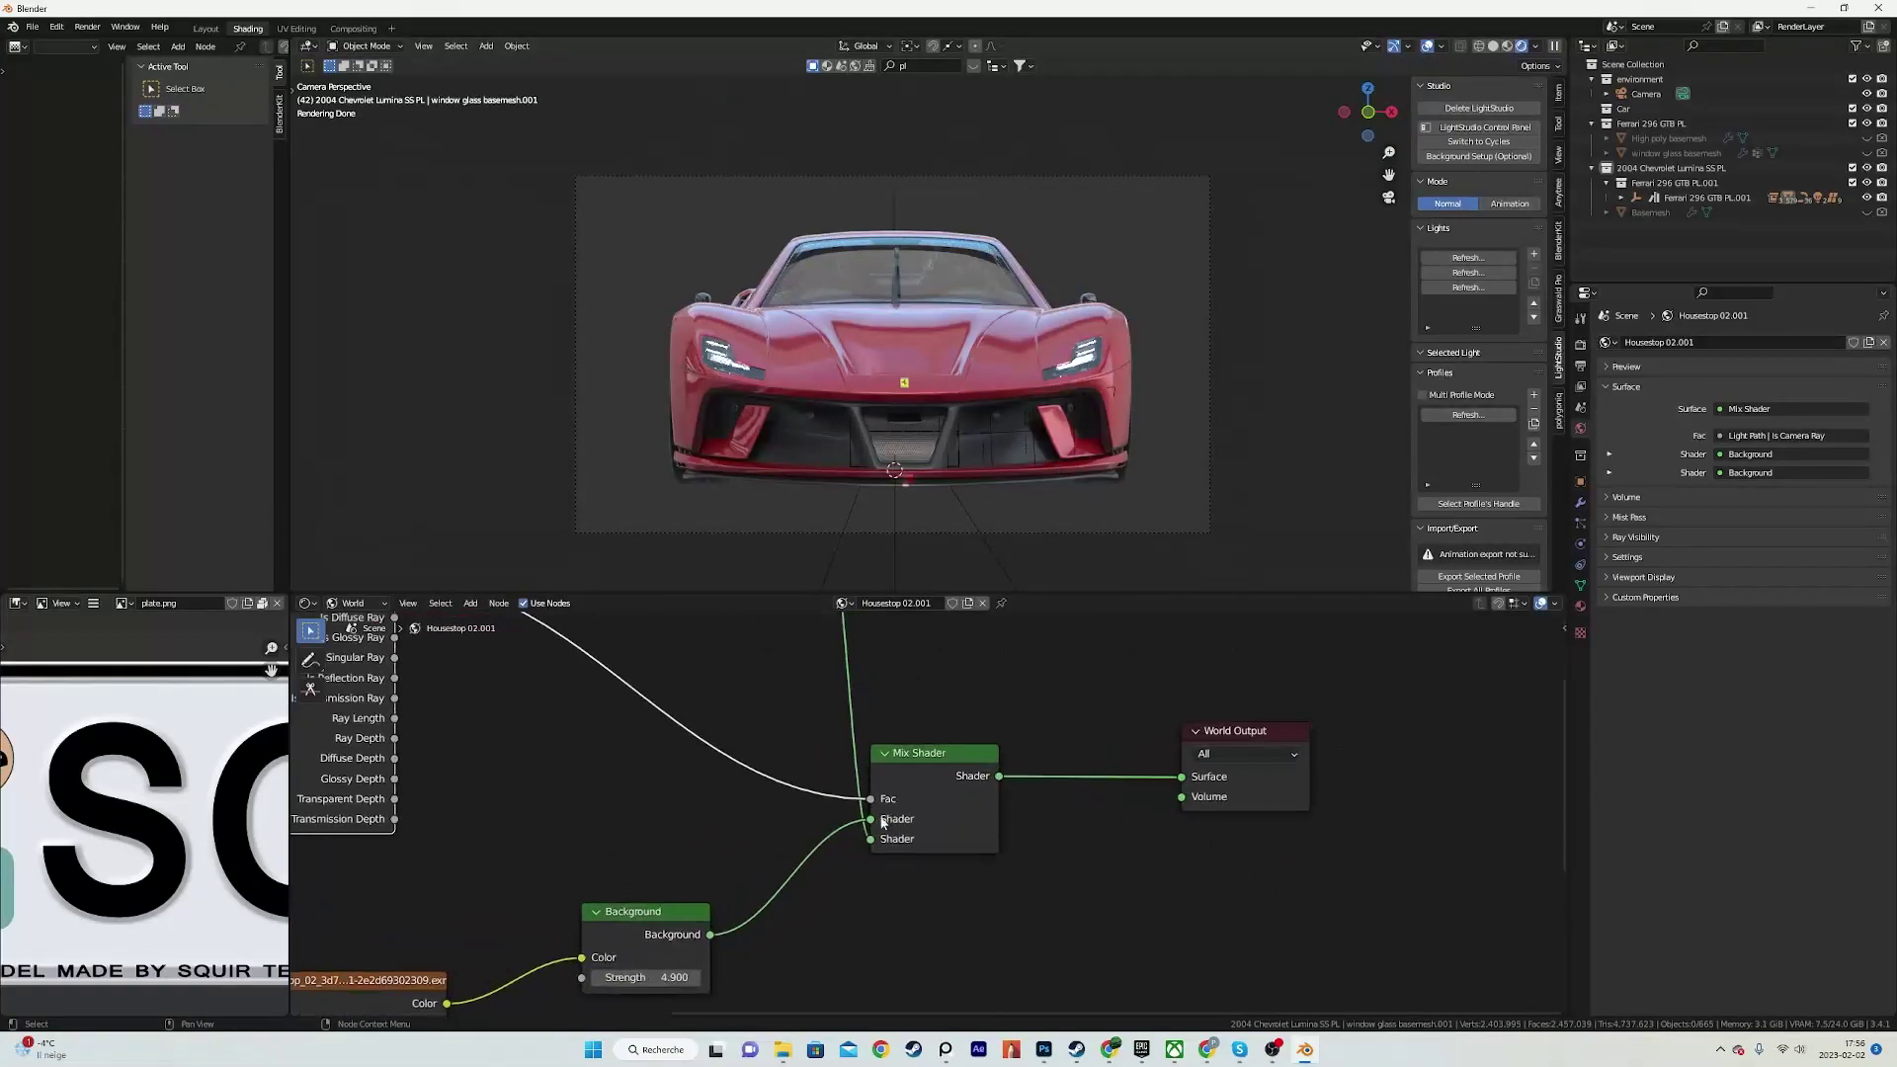
{"action": "left_click_drag", "start_coordinate": [870, 799], "coordinate": [962, 827]}
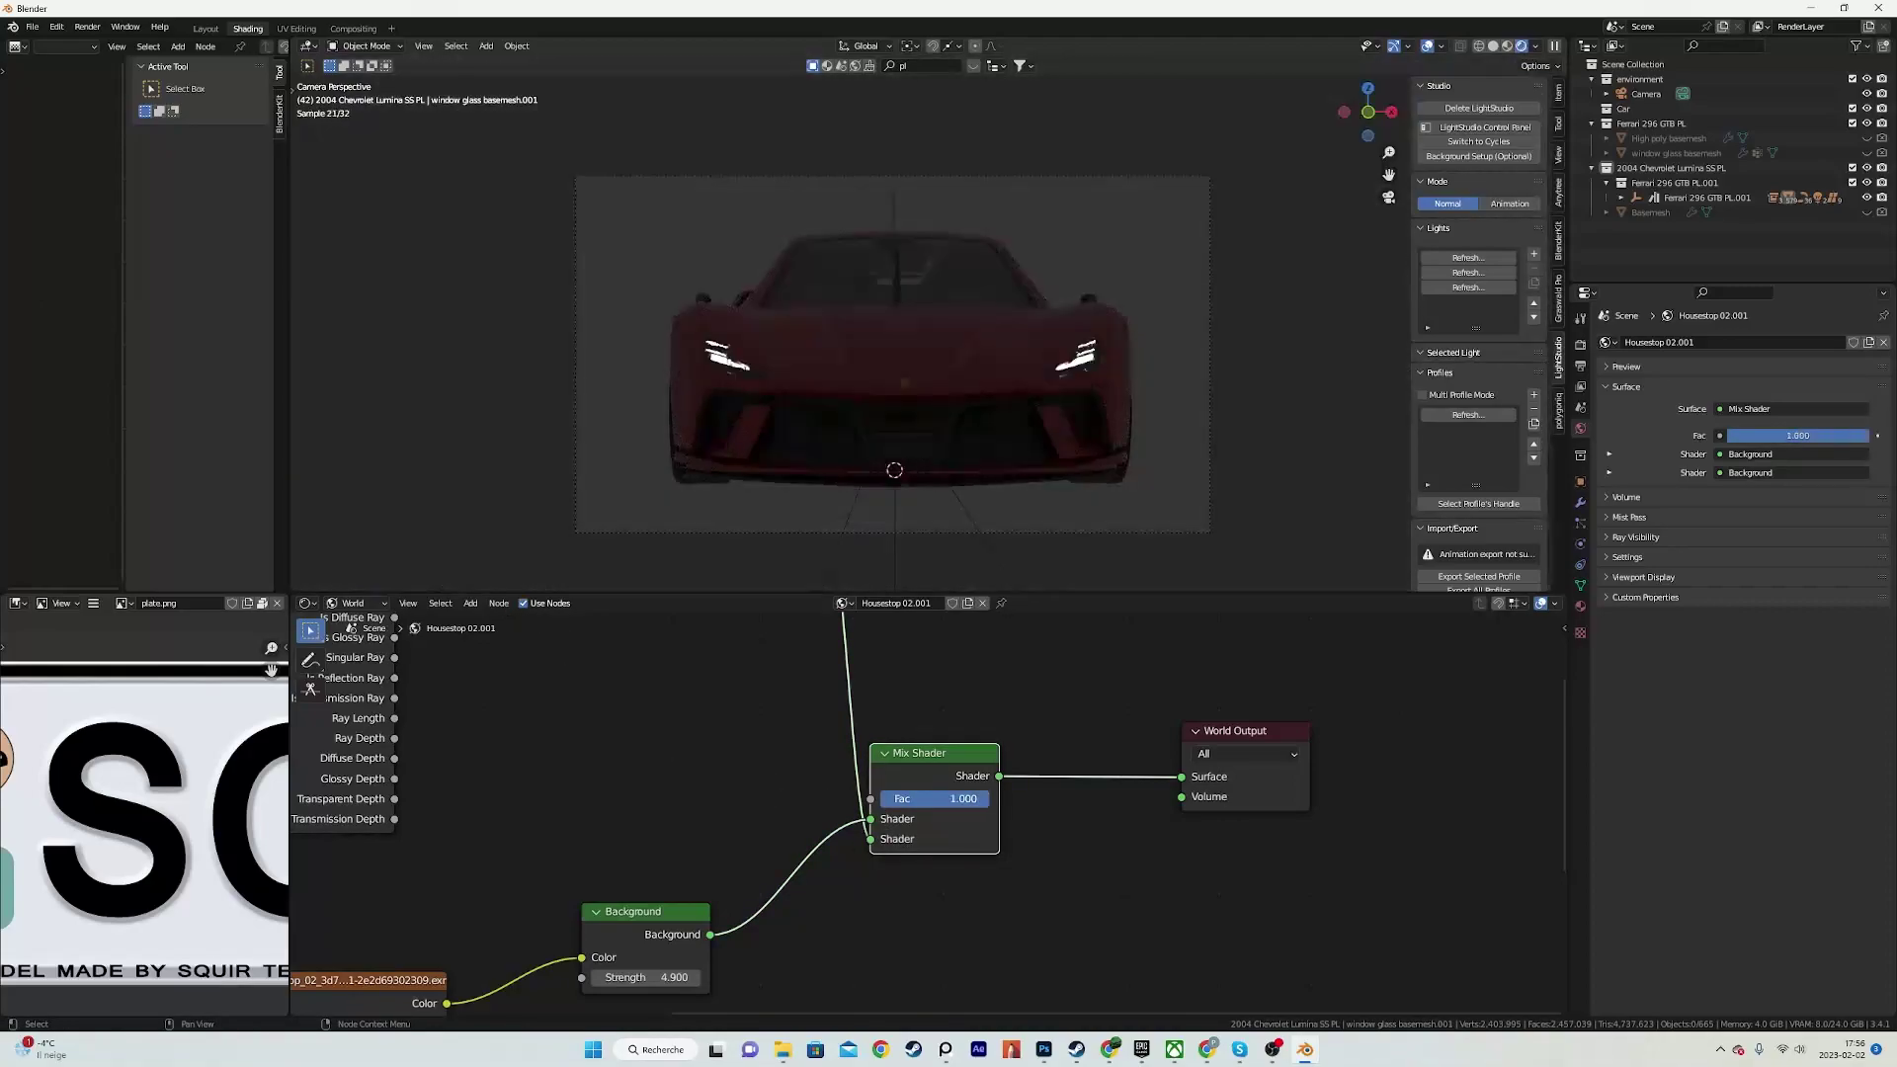
Step: Set the Mix Shader's Fac to 0.000 to preview the HDR environment around the car
{"action": "scroll", "coordinate": [756, 776], "scroll_direction": "down", "scroll_amount": 1}
{"action": "middle_click_drag", "start_coordinate": [755, 776], "coordinate": [698, 982]}
{"action": "middle_click_drag", "start_coordinate": [1030, 352], "coordinate": [928, 392]}
{"action": "key", "text": "KP_0"}
{"action": "scroll", "coordinate": [876, 850], "scroll_direction": "down", "scroll_amount": 1}
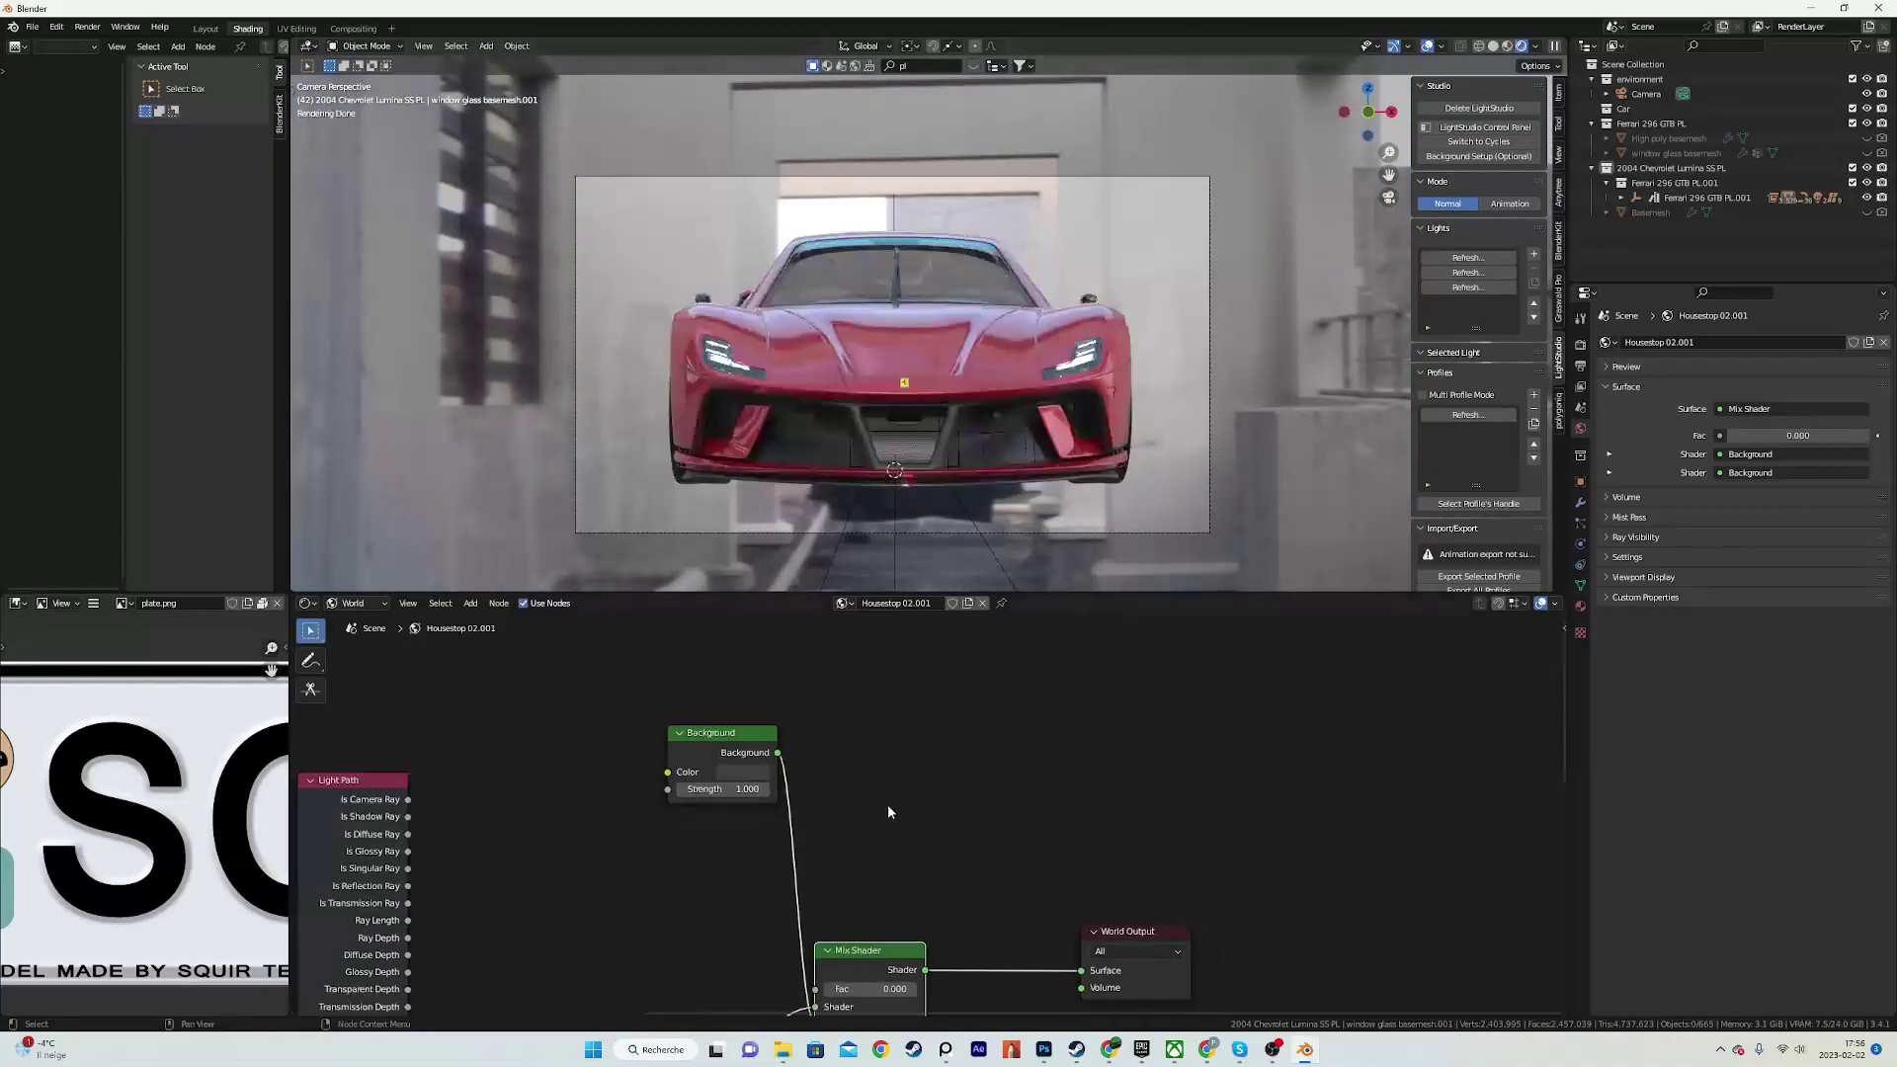
{"action": "middle_click_drag", "start_coordinate": [848, 965], "coordinate": [887, 793]}
{"action": "scroll", "coordinate": [888, 794], "scroll_direction": "up", "scroll_amount": 2}
{"action": "scroll", "coordinate": [661, 727], "scroll_direction": "down", "scroll_amount": 2}
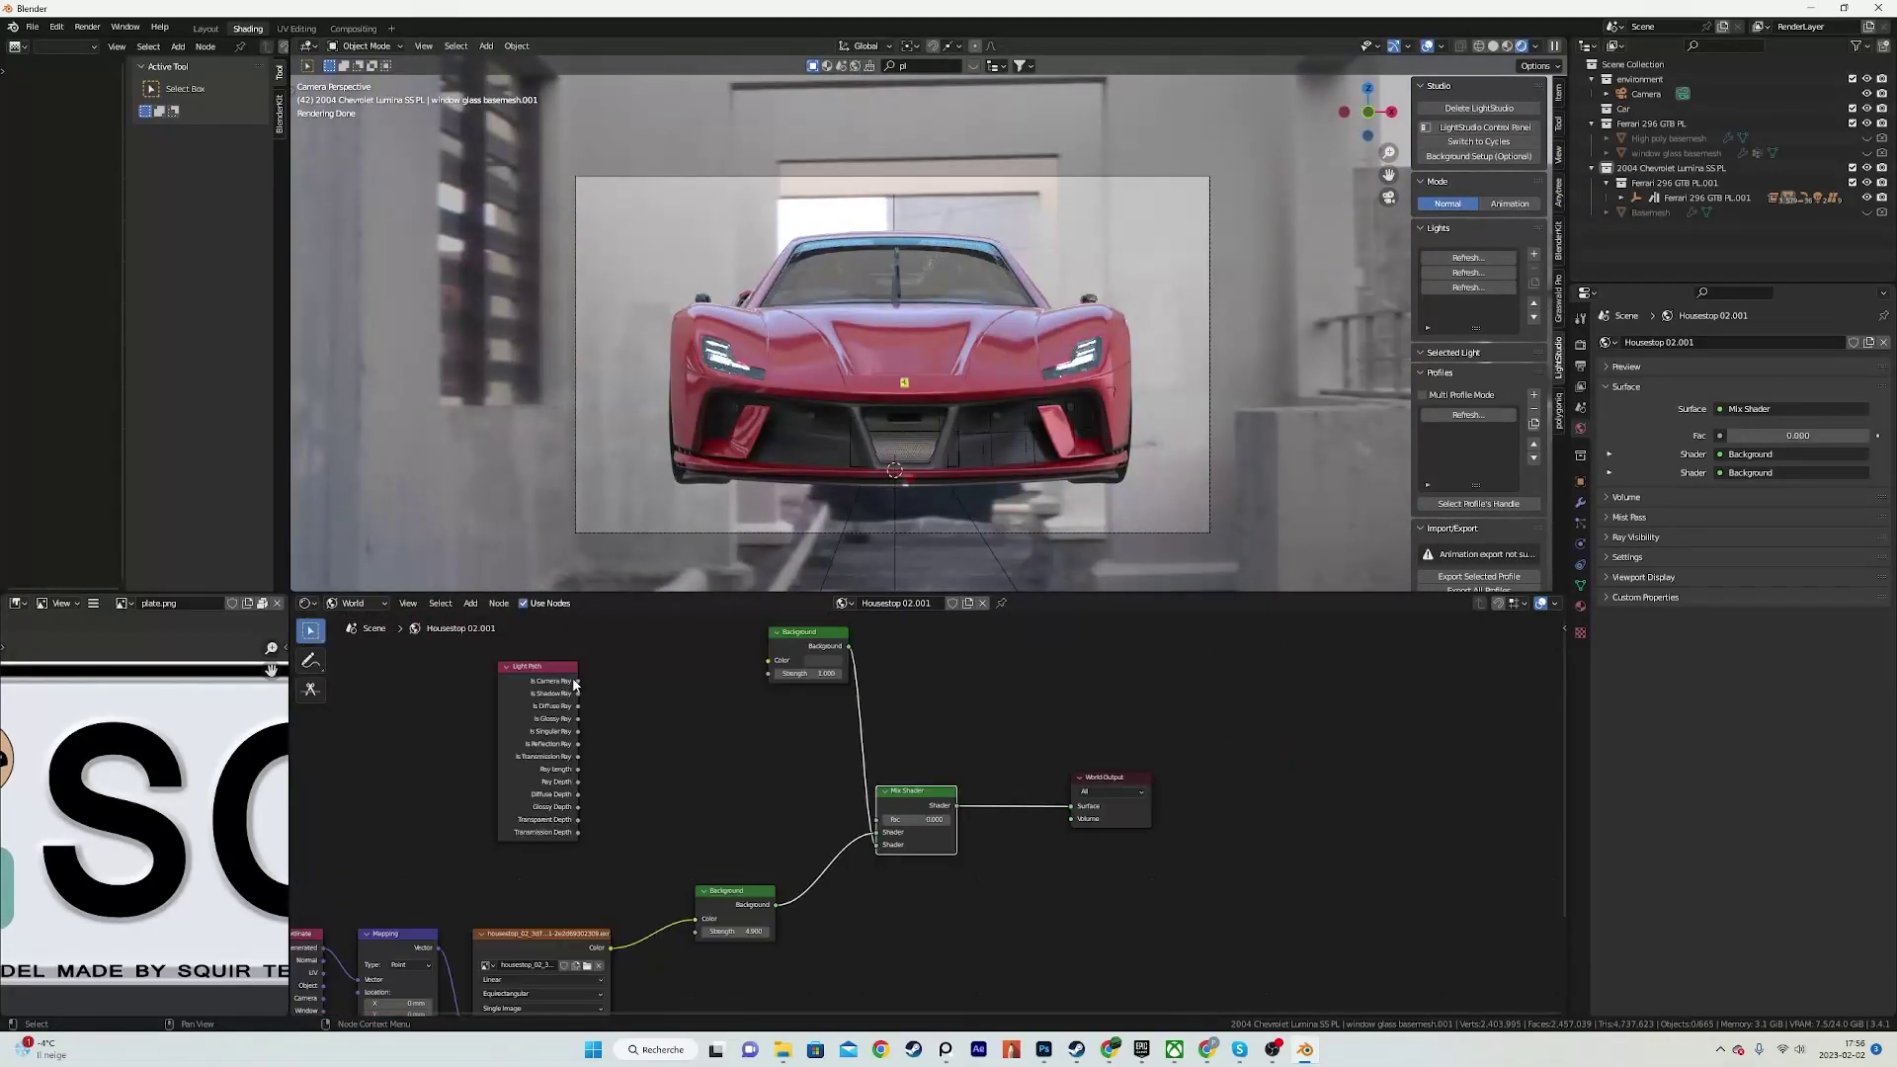
Step: Connect the Light Path's Is Camera Ray output back to the Mix Shader's Fac input
{"action": "left_click_drag", "start_coordinate": [575, 684], "coordinate": [877, 819]}
{"action": "scroll", "coordinate": [877, 819], "scroll_direction": "up", "scroll_amount": 1}
{"action": "middle_click_drag", "start_coordinate": [707, 727], "coordinate": [900, 897]}
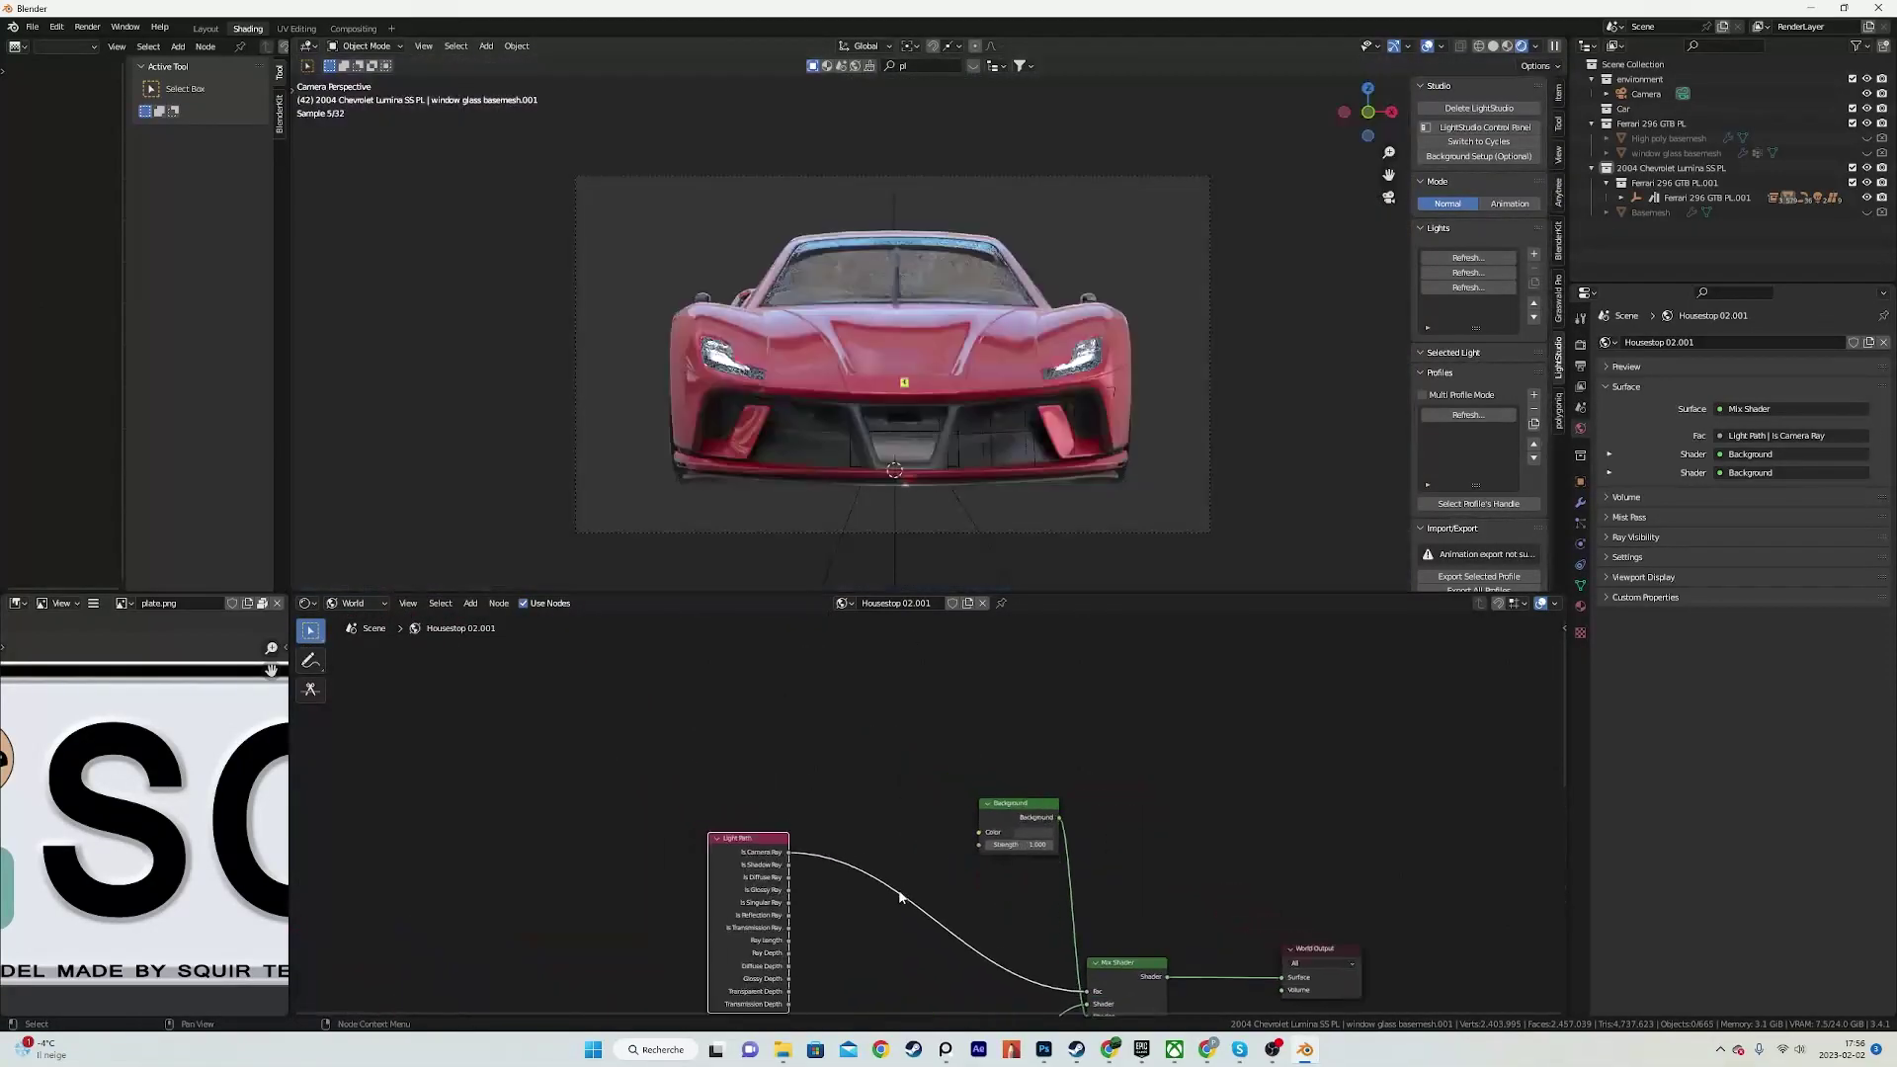
Step: Move the Light Path node down toward the Mix Shader and the plain Background node up and to the left
{"action": "left_click_drag", "start_coordinate": [724, 869], "coordinate": [796, 923]}
{"action": "scroll", "coordinate": [921, 814], "scroll_direction": "up", "scroll_amount": 5}
{"action": "left_click_drag", "start_coordinate": [1026, 818], "coordinate": [924, 749]}
{"action": "middle_click_drag", "start_coordinate": [797, 771], "coordinate": [1032, 823]}
{"action": "left_click", "coordinate": [986, 789]}
{"action": "middle_click_drag", "start_coordinate": [936, 774], "coordinate": [774, 762]}
{"action": "scroll", "coordinate": [759, 731], "scroll_direction": "up", "scroll_amount": 3}
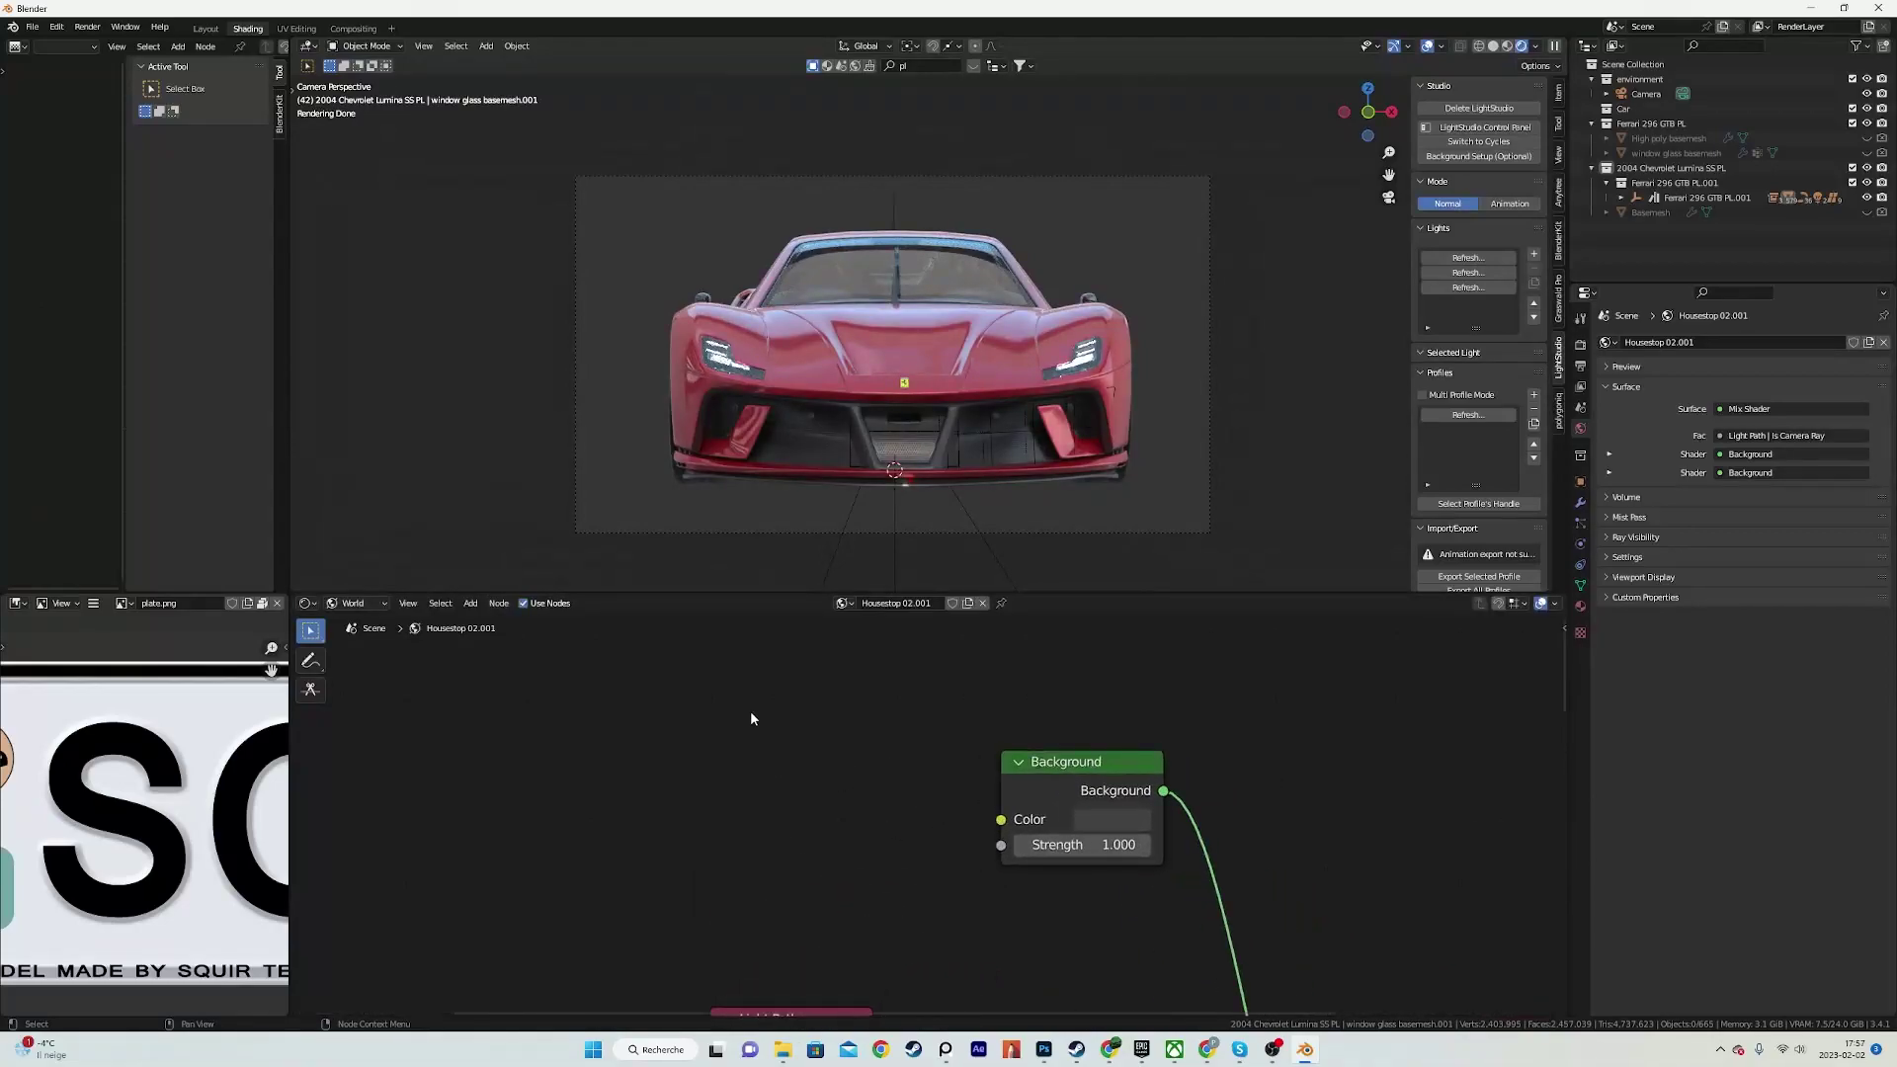
Step: Add a Gradient Texture node to the left of the plain Background node
{"action": "key", "text": "shift+a"}
{"action": "type", "text": "gra"}
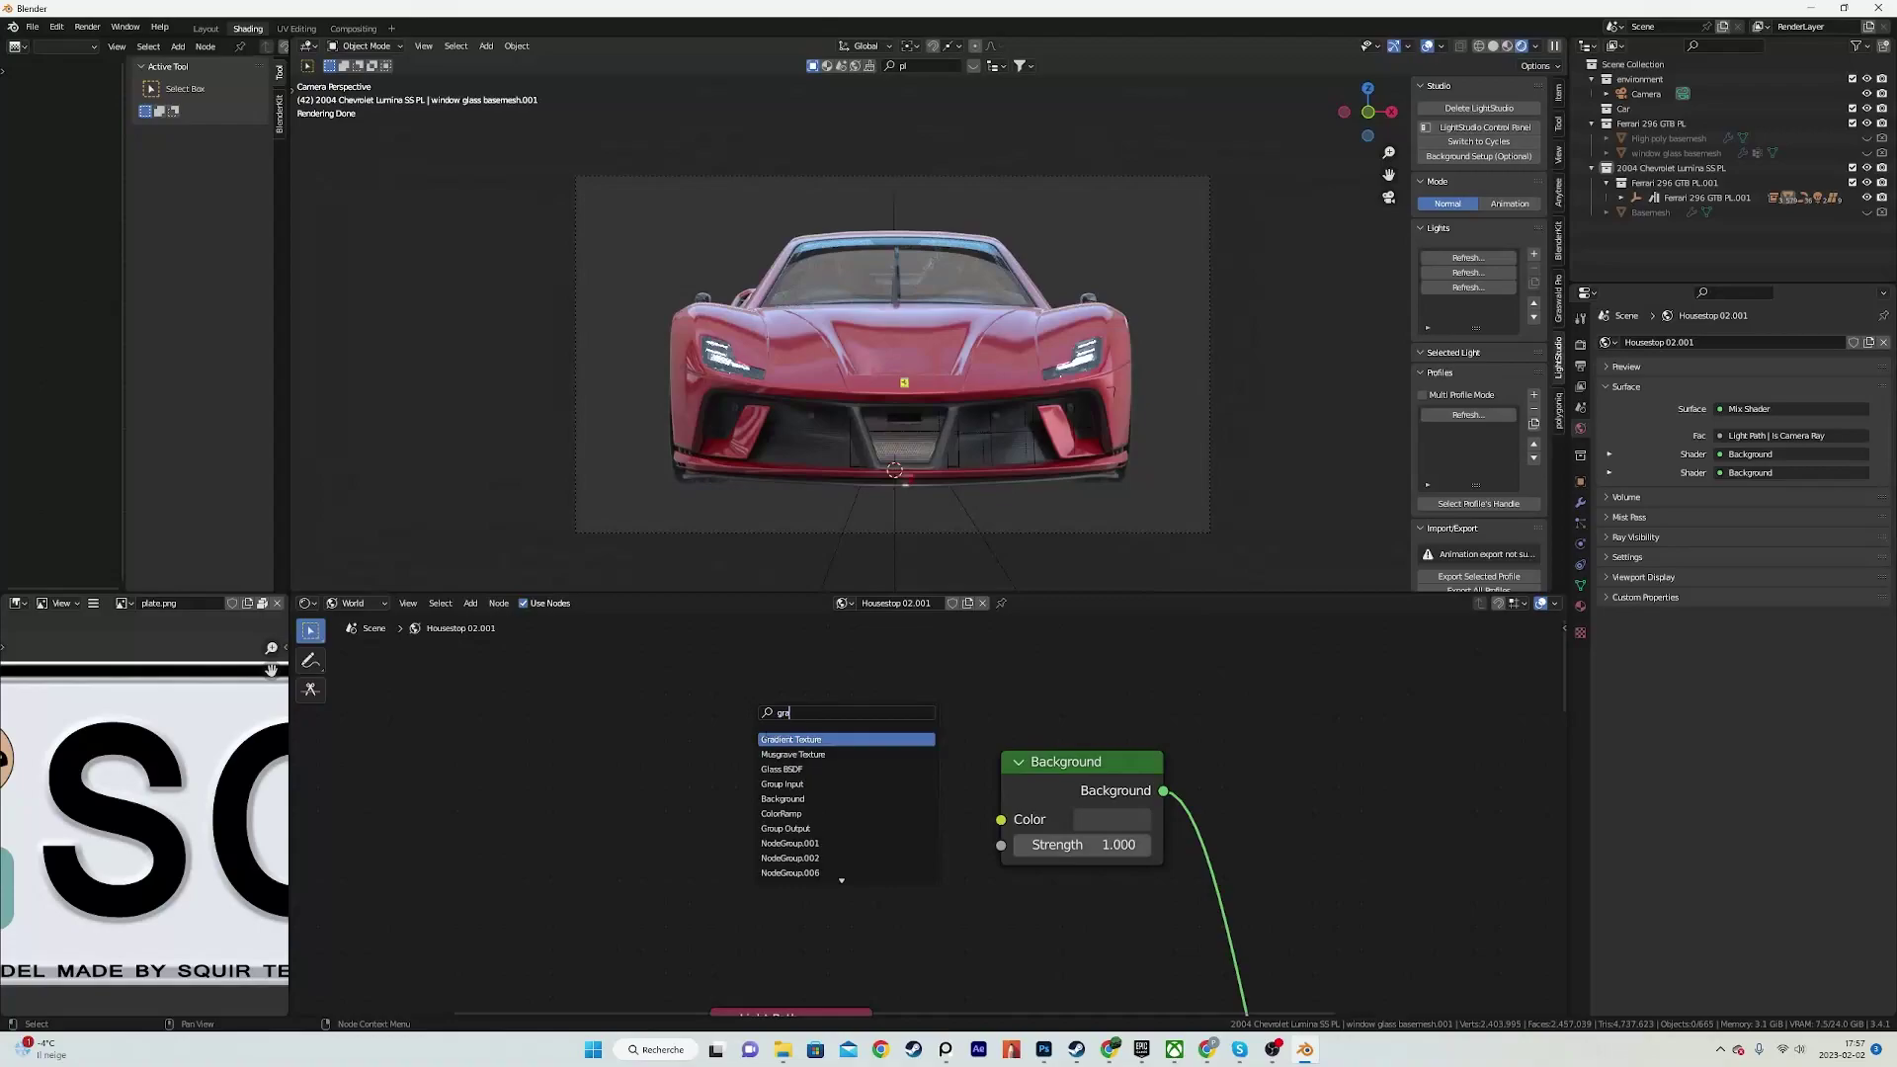
{"action": "key", "text": "Return"}
{"action": "left_click", "coordinate": [644, 748]}
{"action": "middle_click_drag", "start_coordinate": [644, 748], "coordinate": [1018, 790]}
{"action": "scroll", "coordinate": [868, 780], "scroll_direction": "down", "scroll_amount": 2}
Step: Attach Texture Coordinate and Mapping nodes to the Gradient Texture and arrange them beside the plain Background
{"action": "key", "text": "ctrl+t"}
{"action": "scroll", "coordinate": [859, 805], "scroll_direction": "down", "scroll_amount": 1}
{"action": "scroll", "coordinate": [1018, 790], "scroll_direction": "up", "scroll_amount": 1}
{"action": "key", "text": "g"}
{"action": "left_click", "coordinate": [801, 771]}
{"action": "left_click", "coordinate": [931, 726]}
Step: Connect the Gradient Texture's Color output to the plain Background node's Color input
{"action": "middle_click_drag", "start_coordinate": [1111, 751], "coordinate": [946, 779]}
{"action": "scroll", "coordinate": [945, 780], "scroll_direction": "up", "scroll_amount": 2}
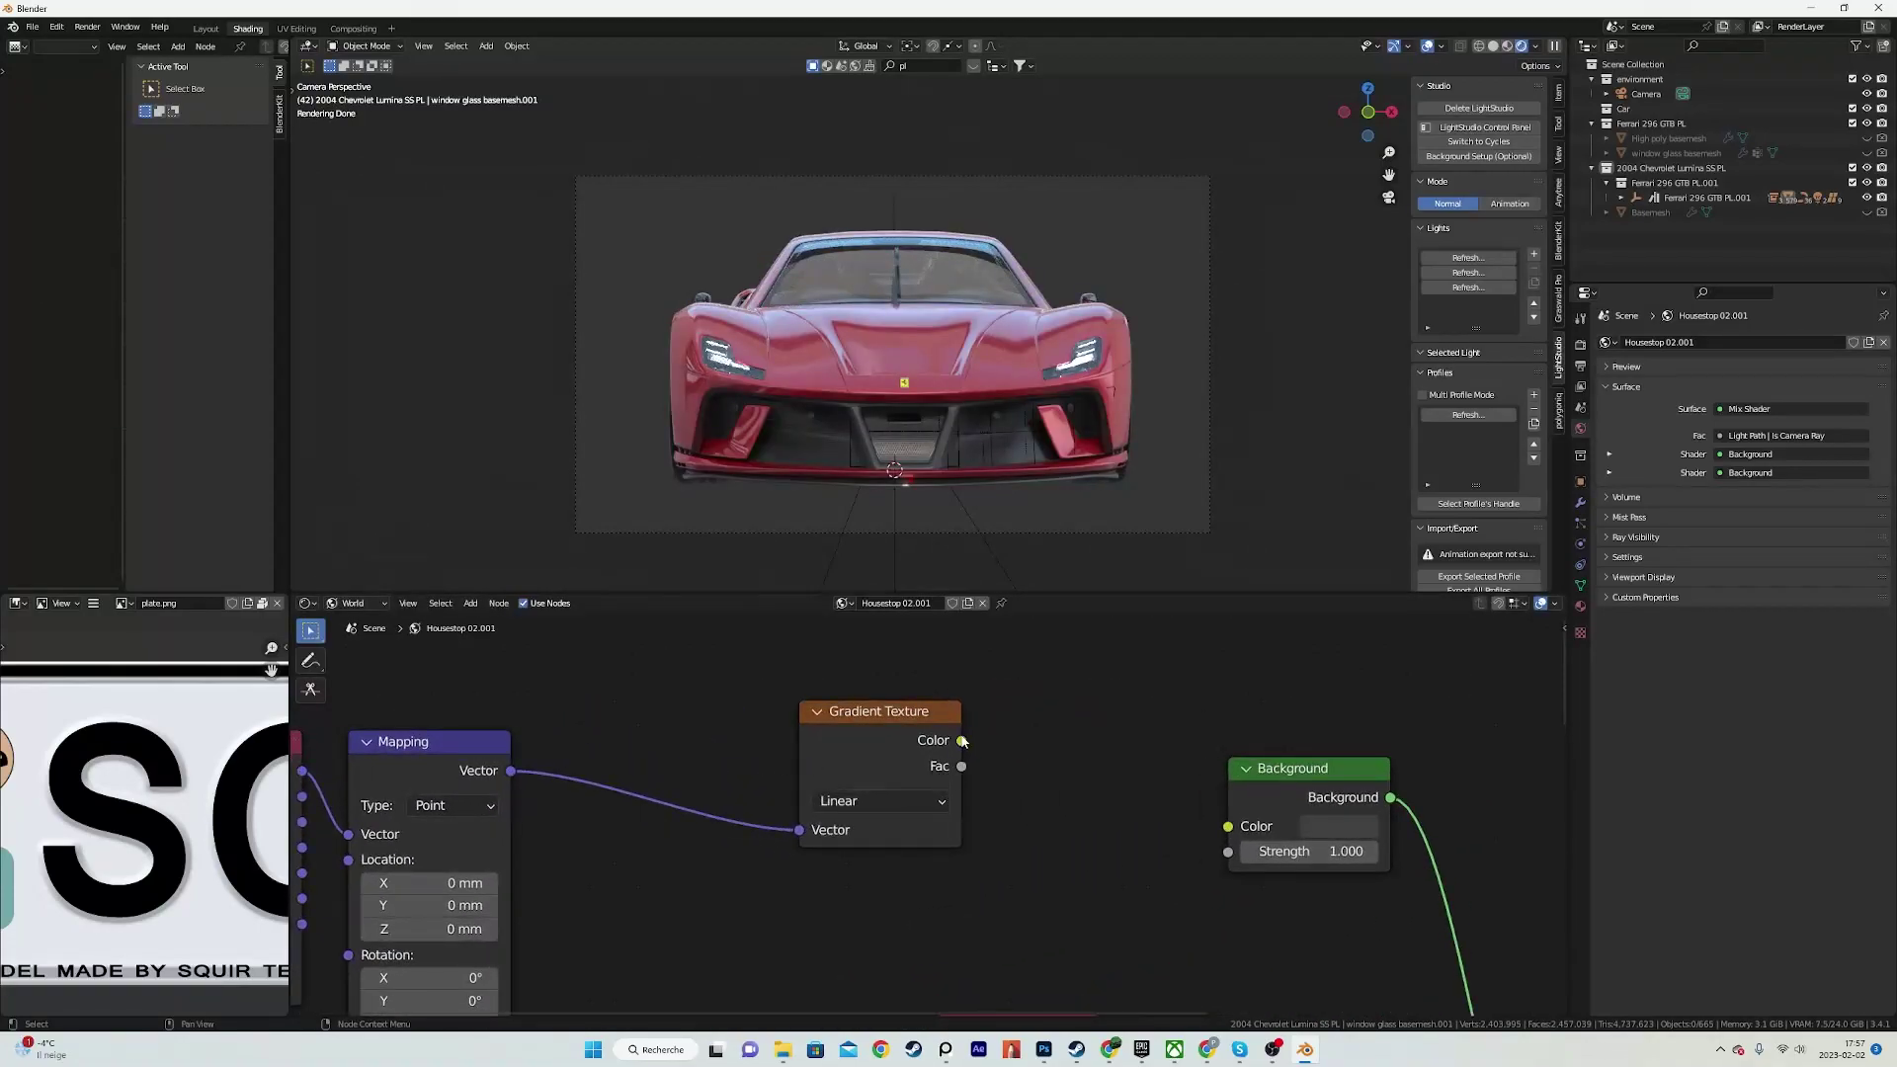
{"action": "left_click_drag", "start_coordinate": [962, 741], "coordinate": [1229, 826]}
{"action": "scroll", "coordinate": [862, 848], "scroll_direction": "down", "scroll_amount": 1}
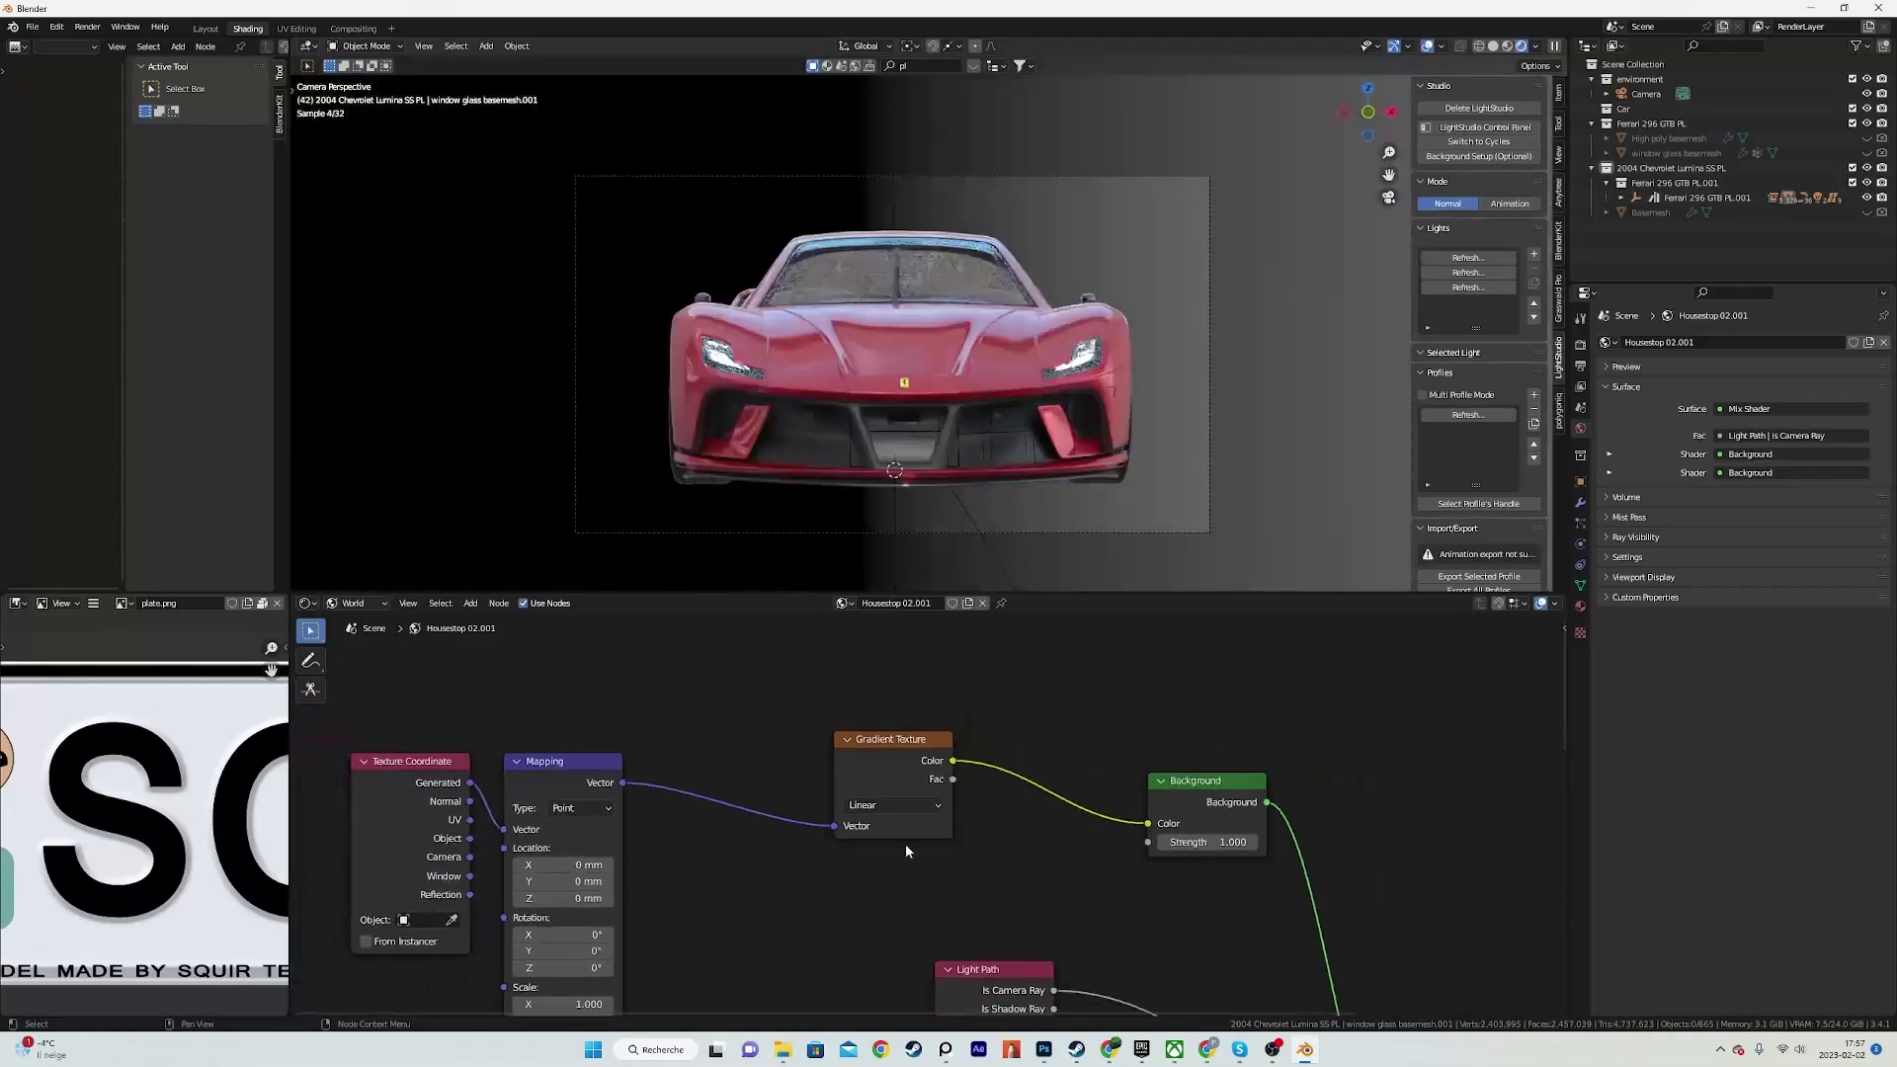
Step: Feed the gradient's Mapping node from the Camera texture coordinate instead of Generated, and check the background by turning the camera temporarily
{"action": "middle_click_drag", "start_coordinate": [862, 848], "coordinate": [1034, 779]}
{"action": "scroll", "coordinate": [676, 810], "scroll_direction": "up", "scroll_amount": 1}
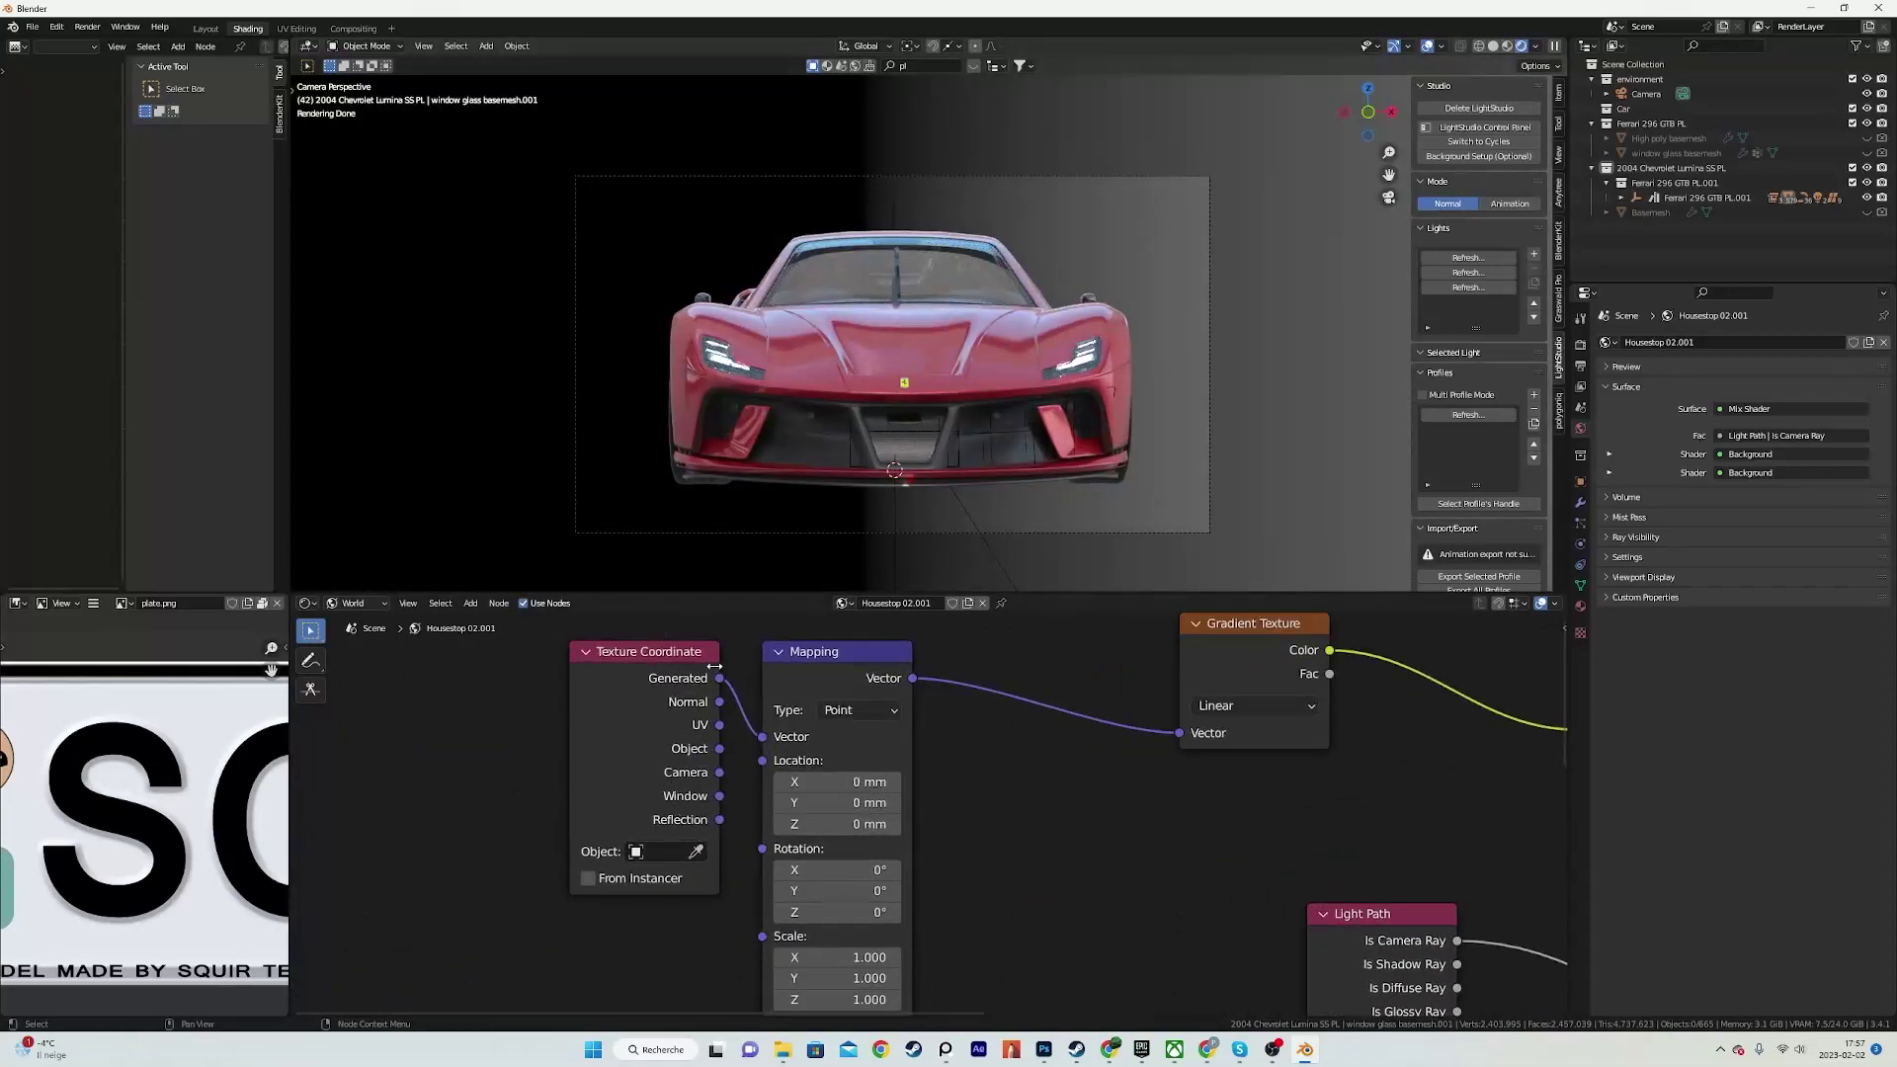
{"action": "left_click_drag", "start_coordinate": [719, 772], "coordinate": [764, 737]}
{"action": "key", "text": "shift+grave"}
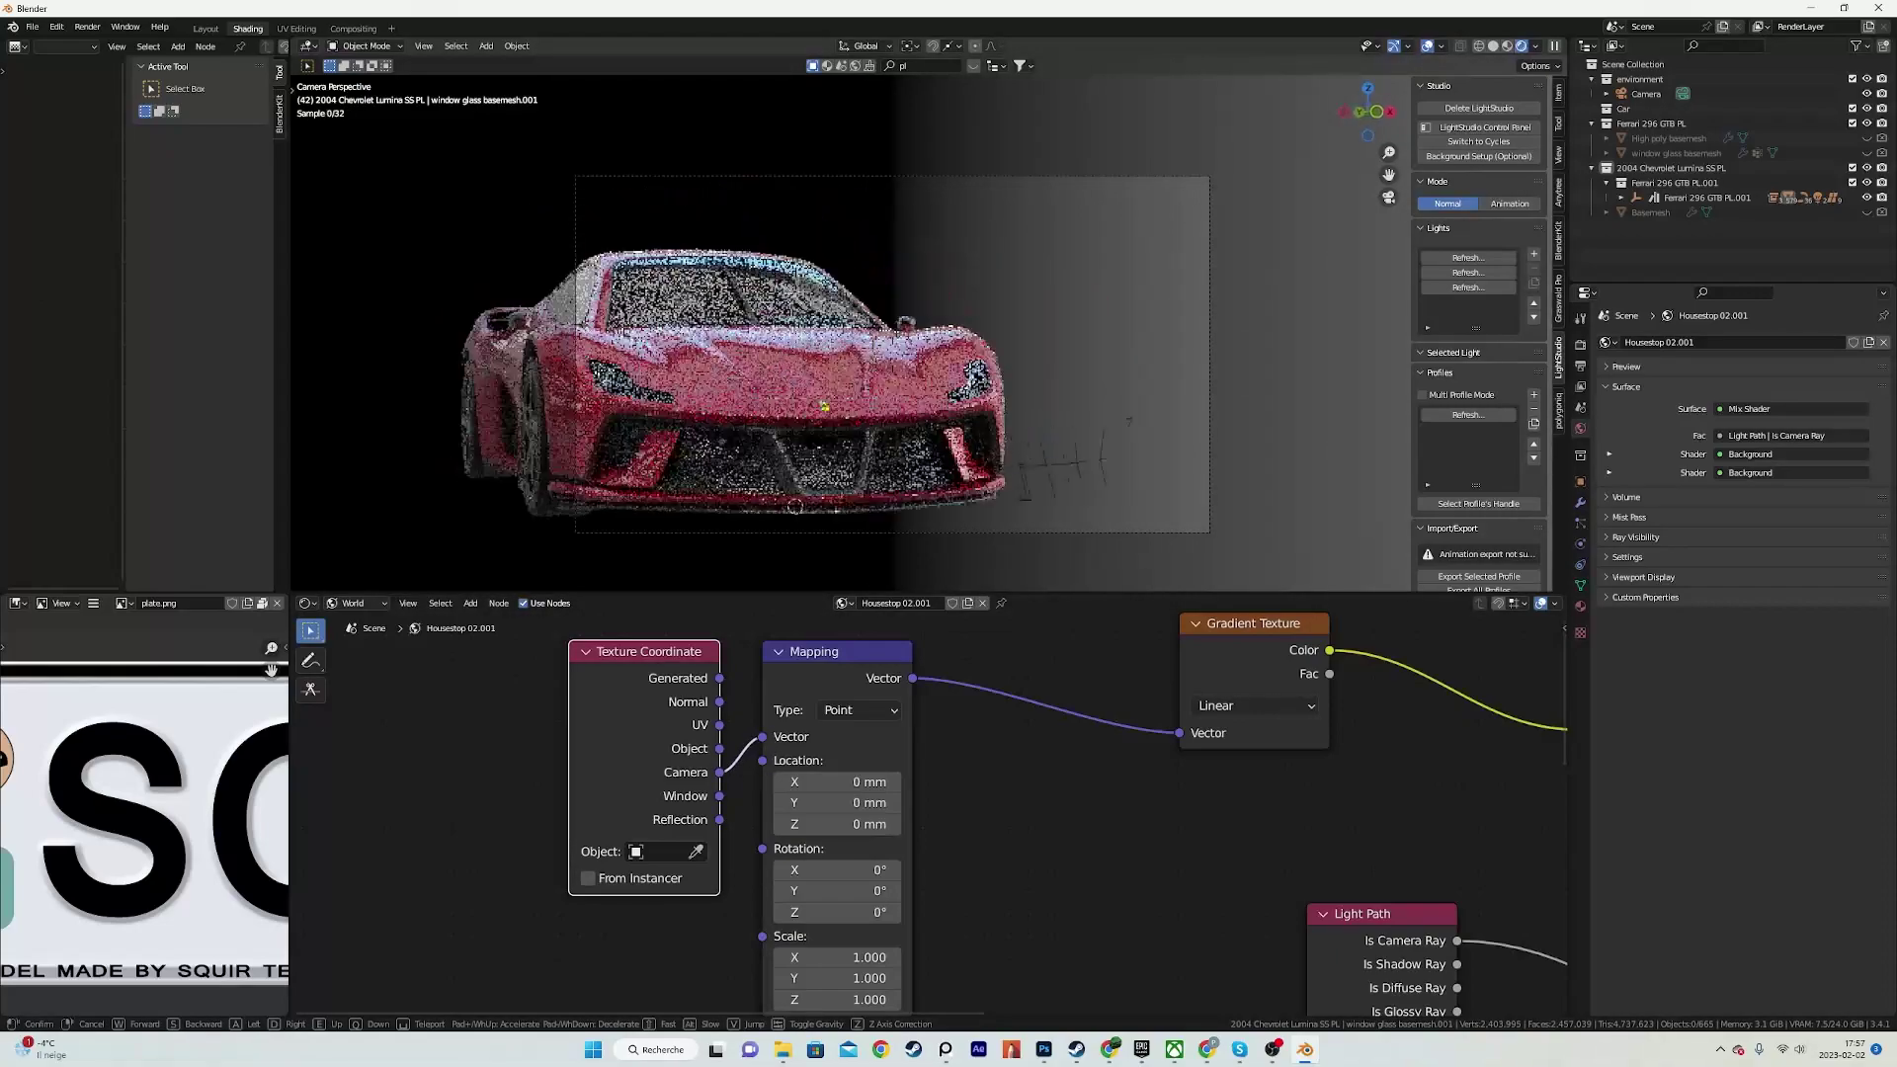
{"action": "key", "text": "Escape"}
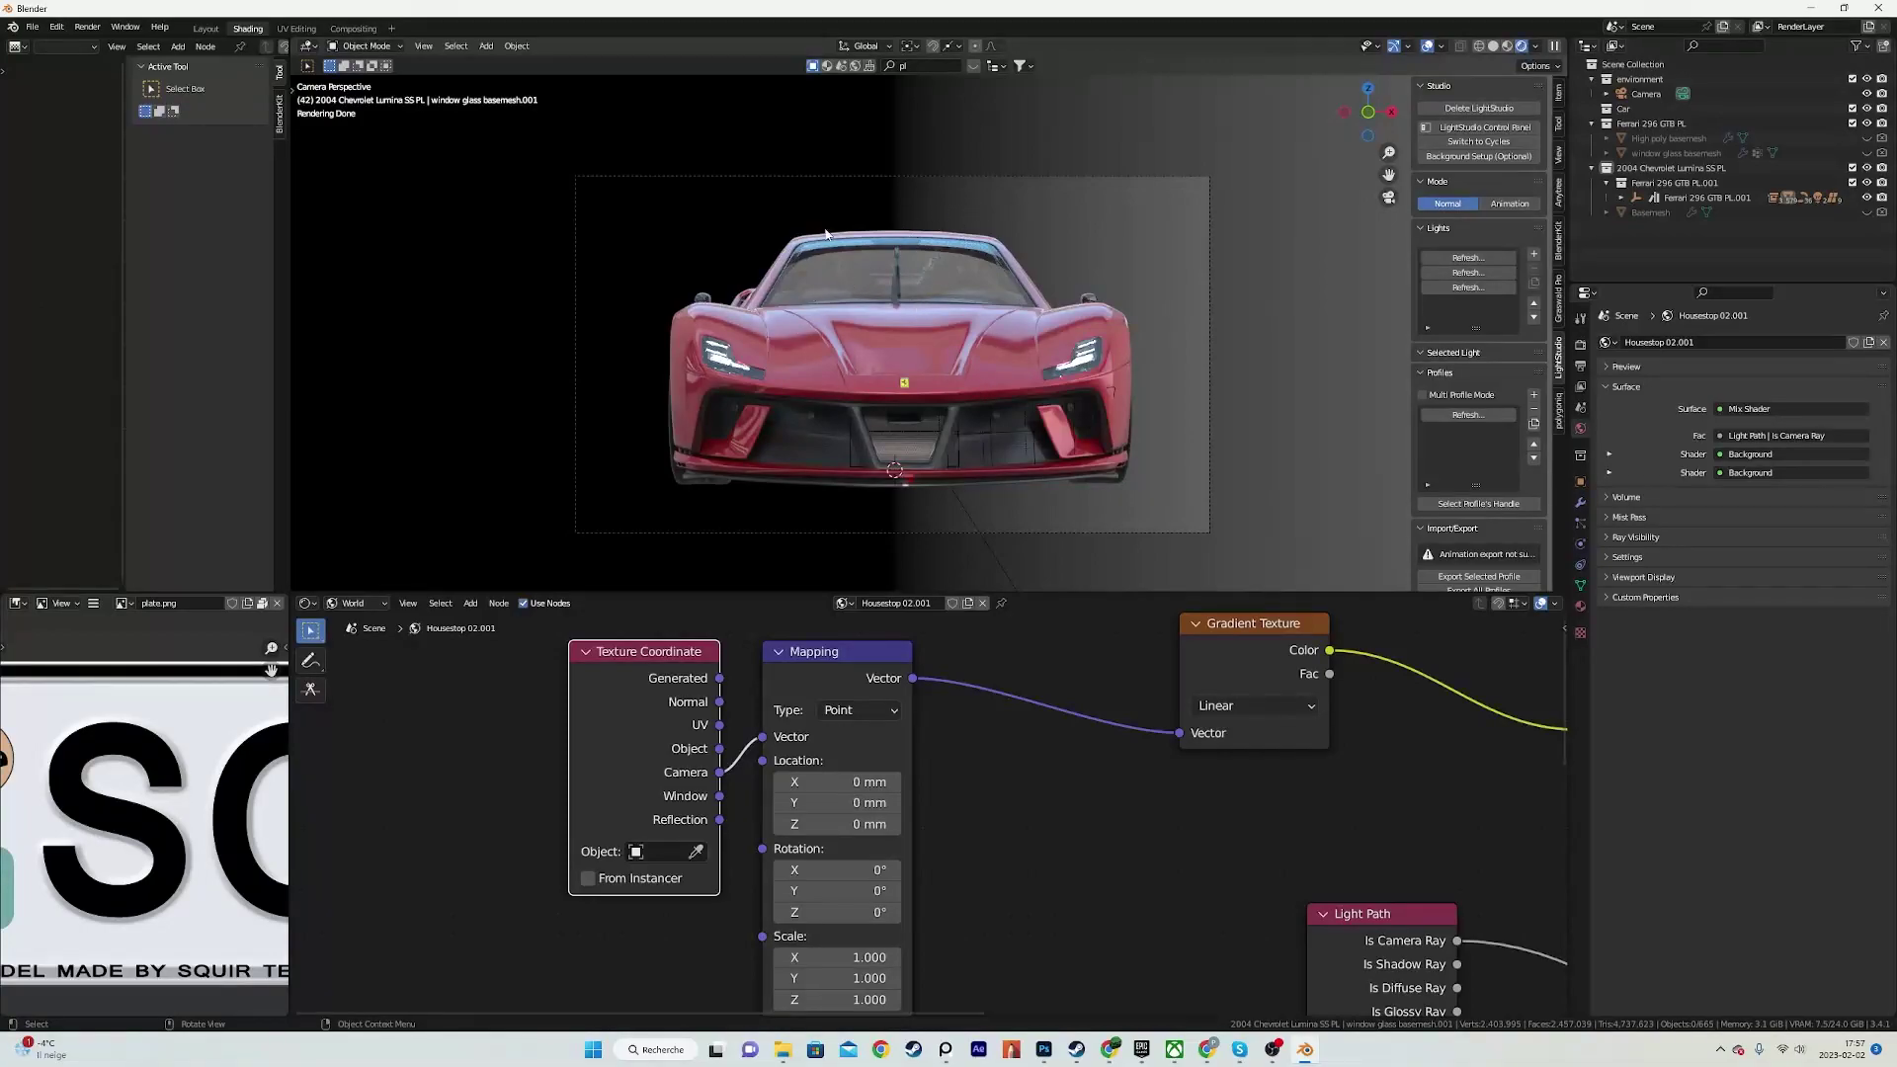
Step: Set the Gradient Texture's type to Spherical
{"action": "scroll", "coordinate": [926, 832], "scroll_direction": "down", "scroll_amount": 2}
{"action": "middle_click_drag", "start_coordinate": [926, 832], "coordinate": [868, 751]}
{"action": "scroll", "coordinate": [874, 802], "scroll_direction": "up", "scroll_amount": 4}
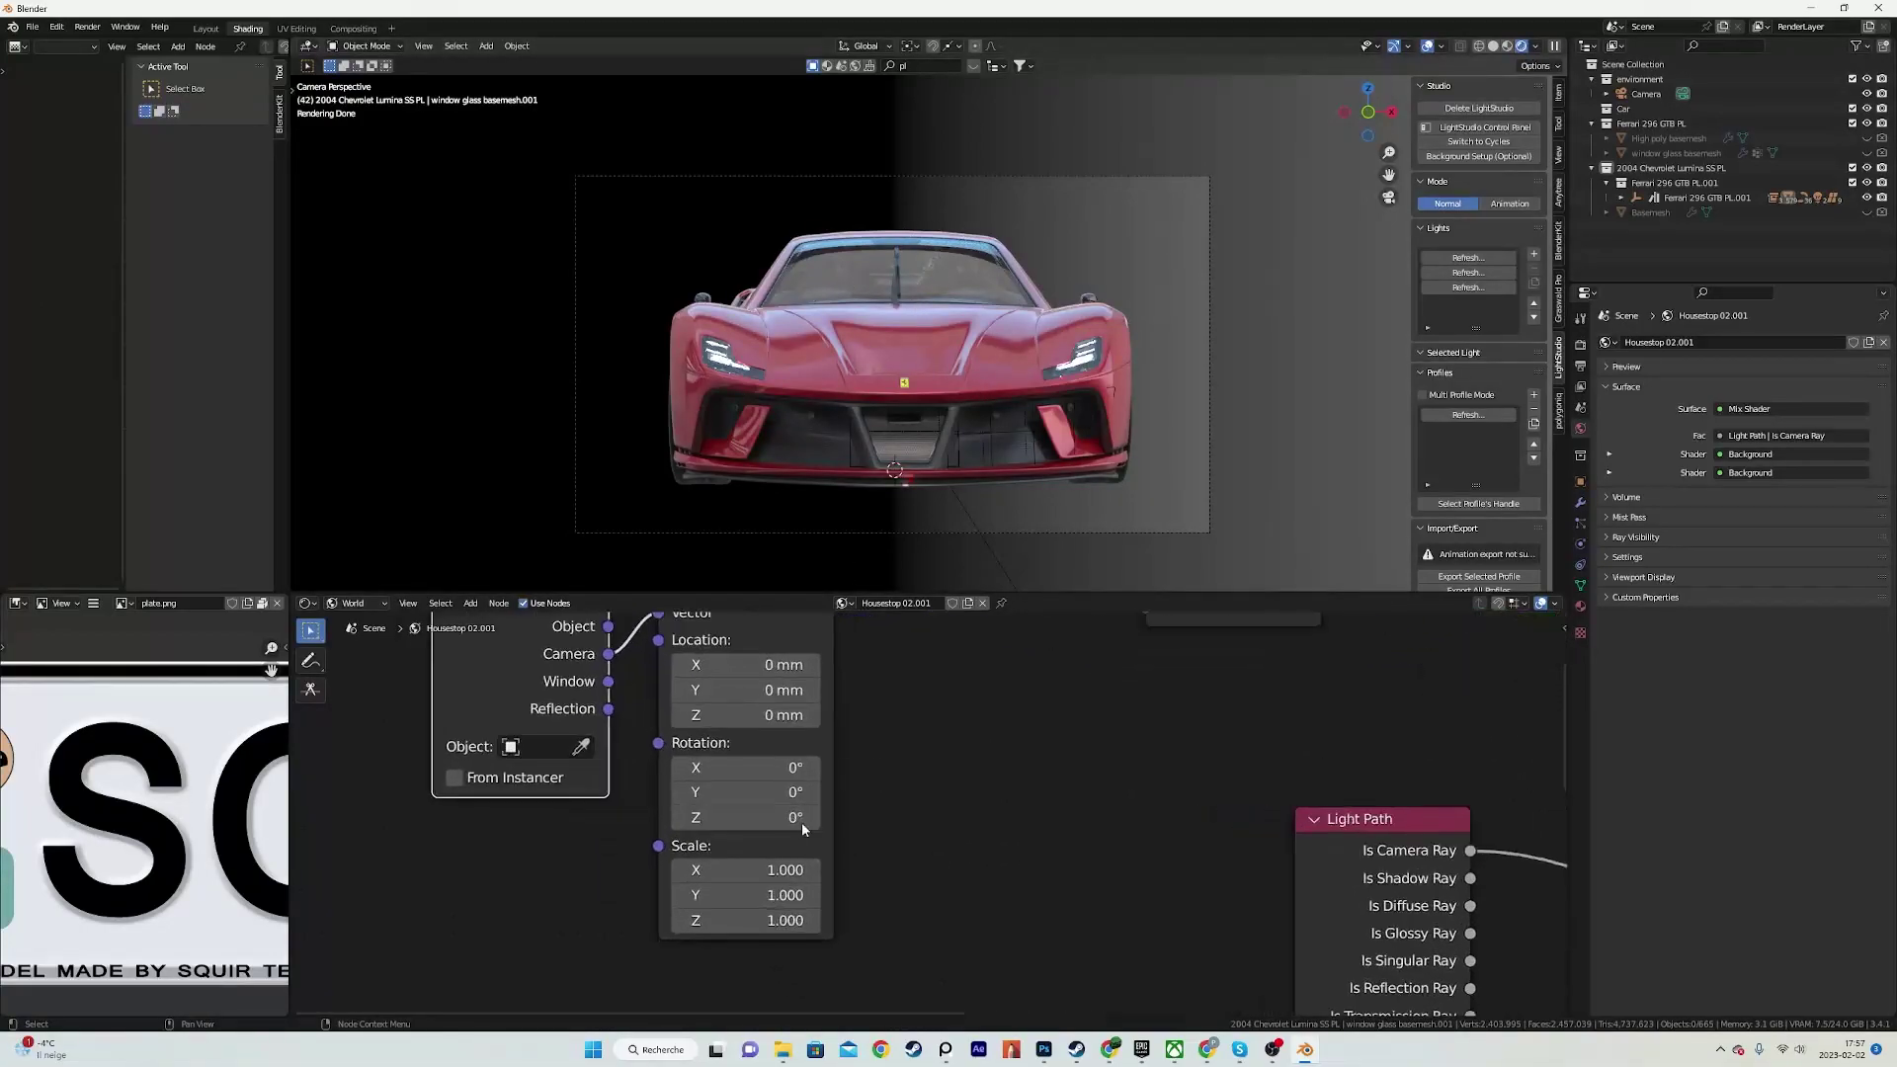
{"action": "scroll", "coordinate": [824, 817], "scroll_direction": "down", "scroll_amount": 2}
{"action": "middle_click_drag", "start_coordinate": [1115, 638], "coordinate": [1006, 752]}
{"action": "left_click", "coordinate": [1060, 724]}
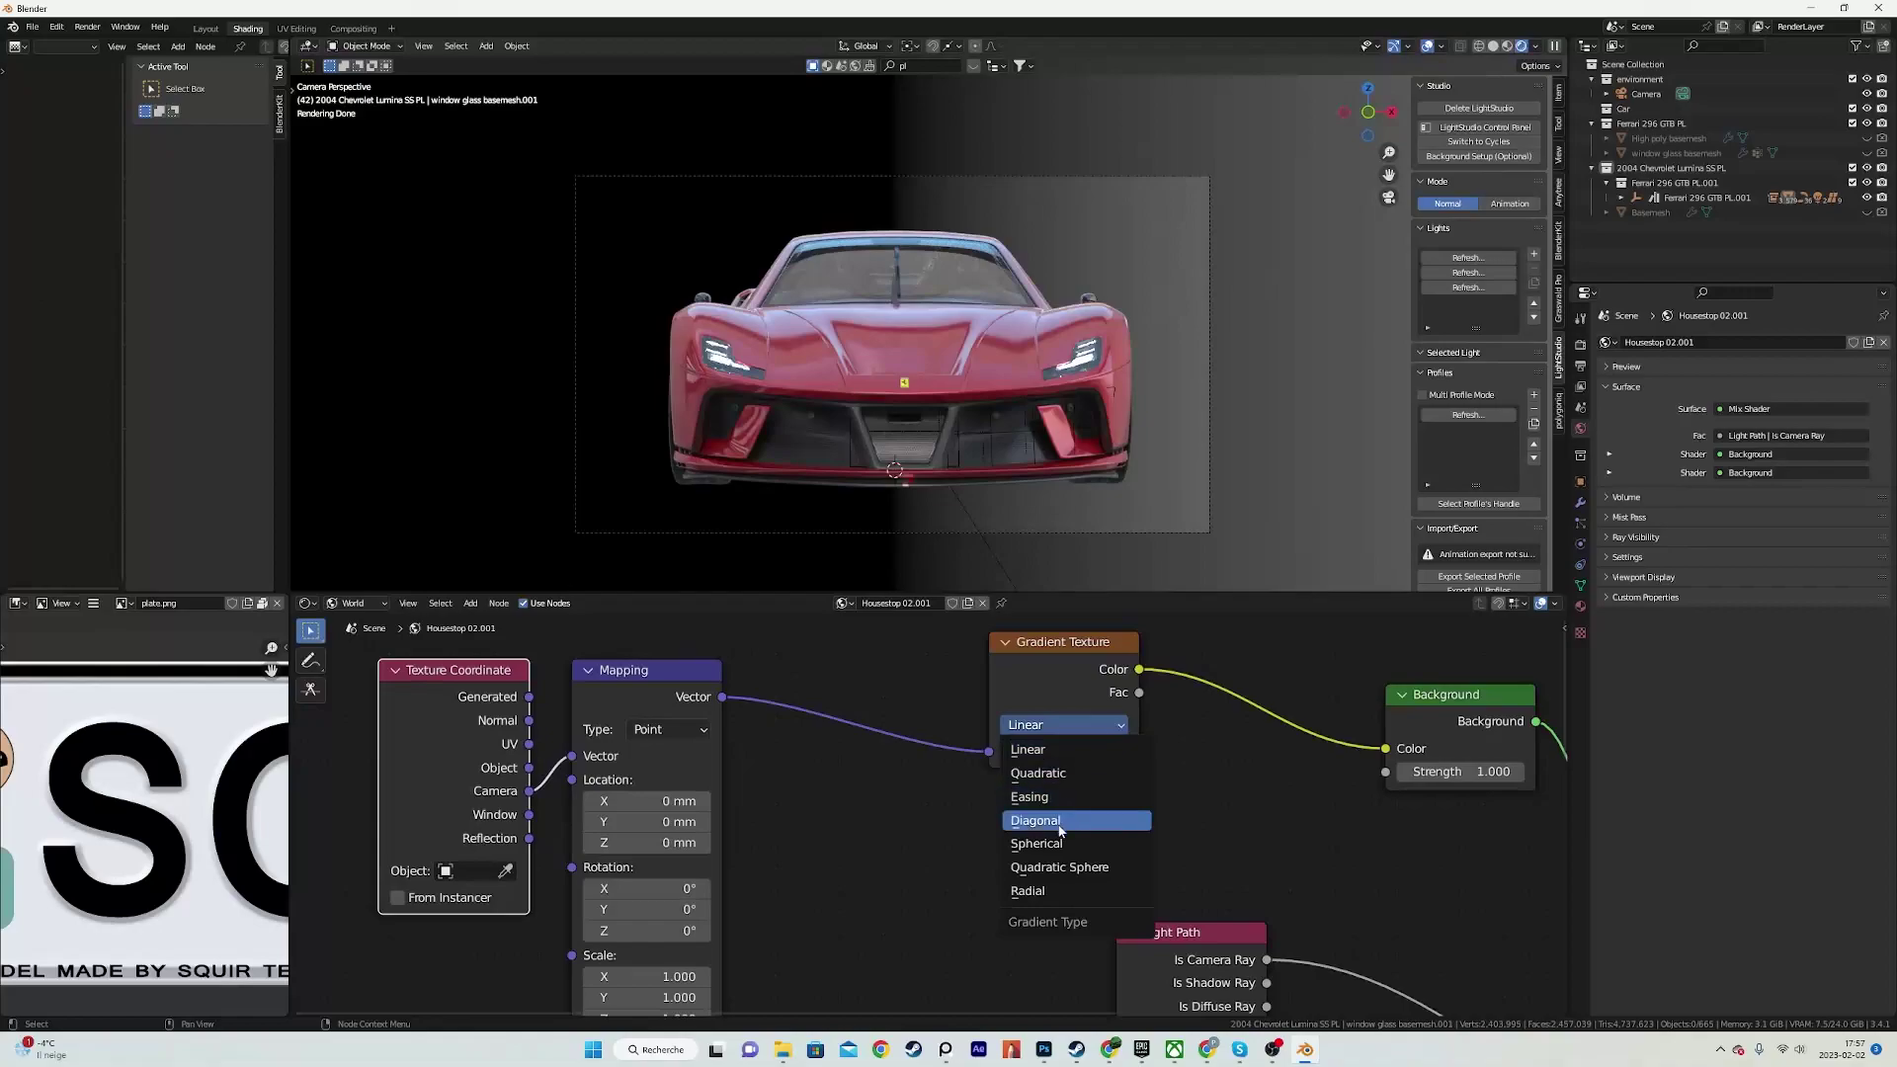
{"action": "left_click", "coordinate": [1018, 830]}
Step: Set the gradient Mapping node's Scale to 1.400 on all axes and its Z Location to -800 mm
{"action": "middle_click_drag", "start_coordinate": [779, 864], "coordinate": [928, 715]}
{"action": "scroll", "coordinate": [833, 807], "scroll_direction": "up", "scroll_amount": 1}
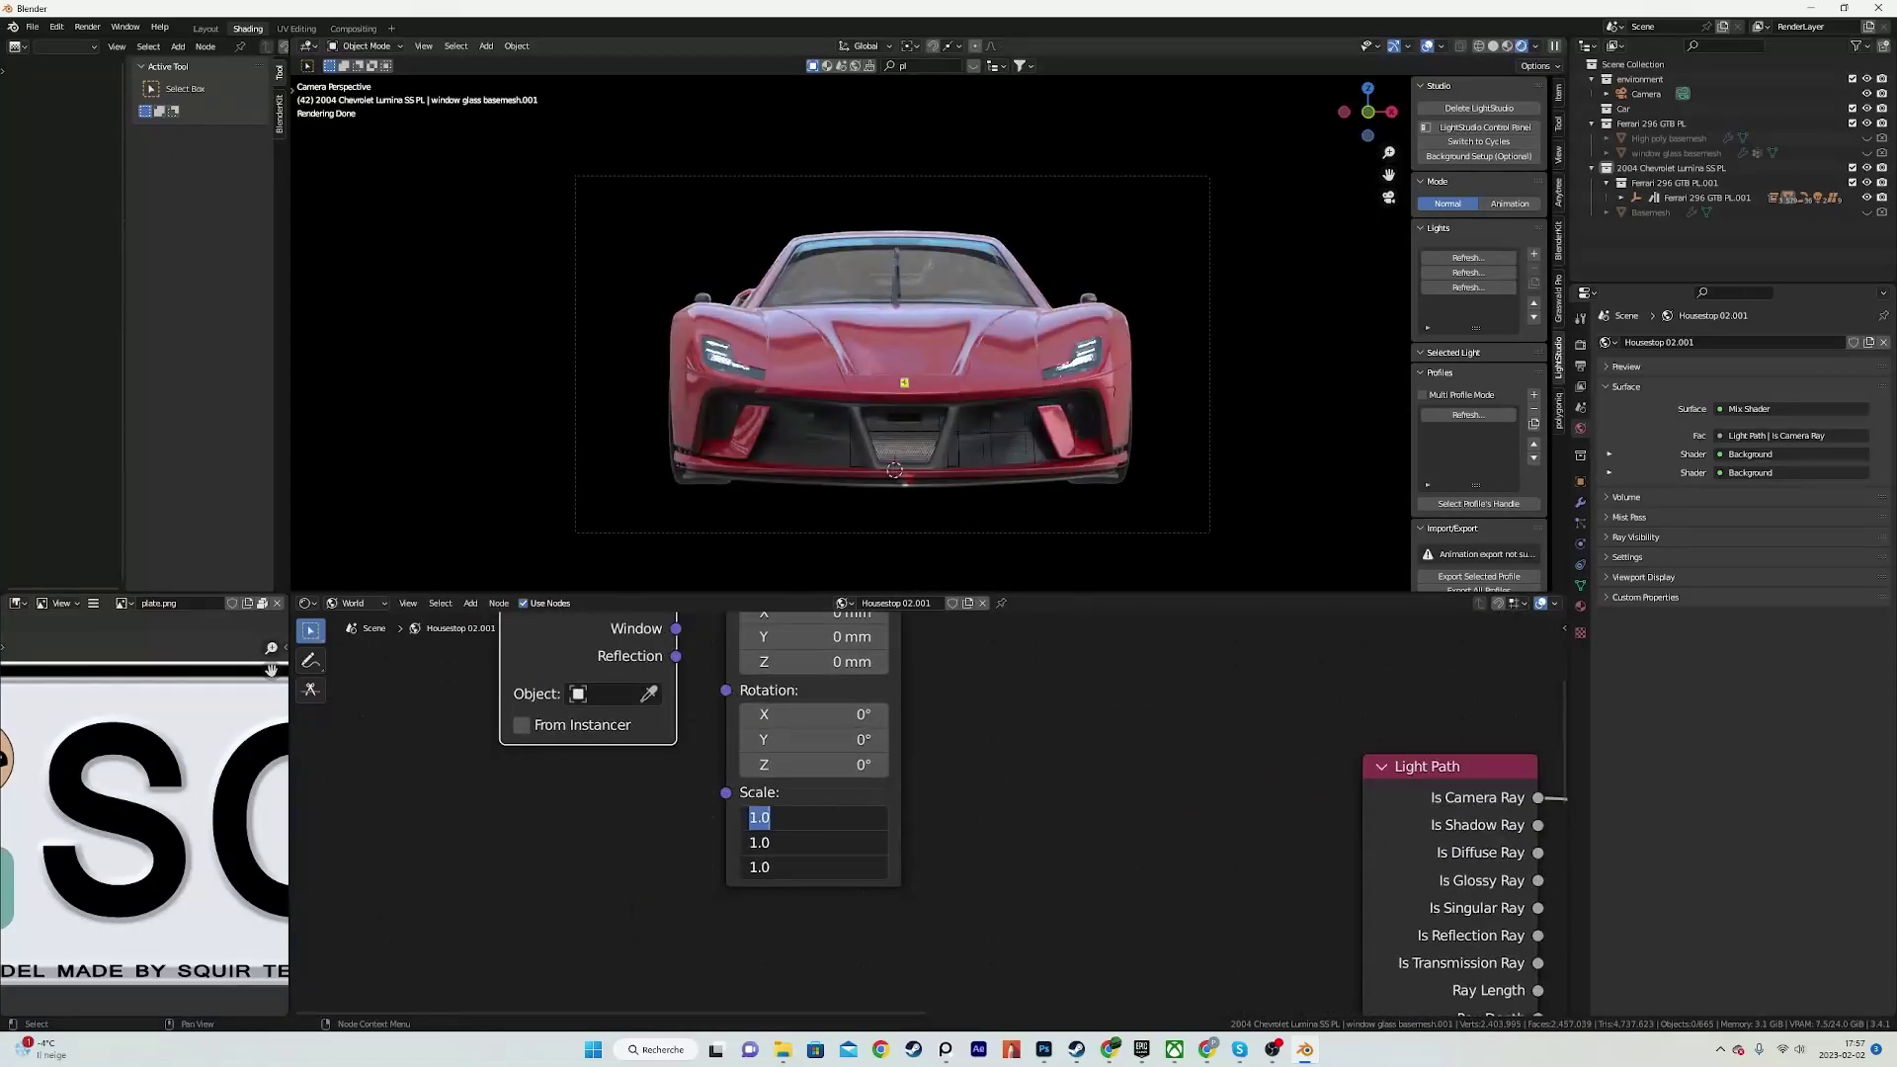
{"action": "key", "text": "Return"}
{"action": "middle_click_drag", "start_coordinate": [877, 770], "coordinate": [849, 881]}
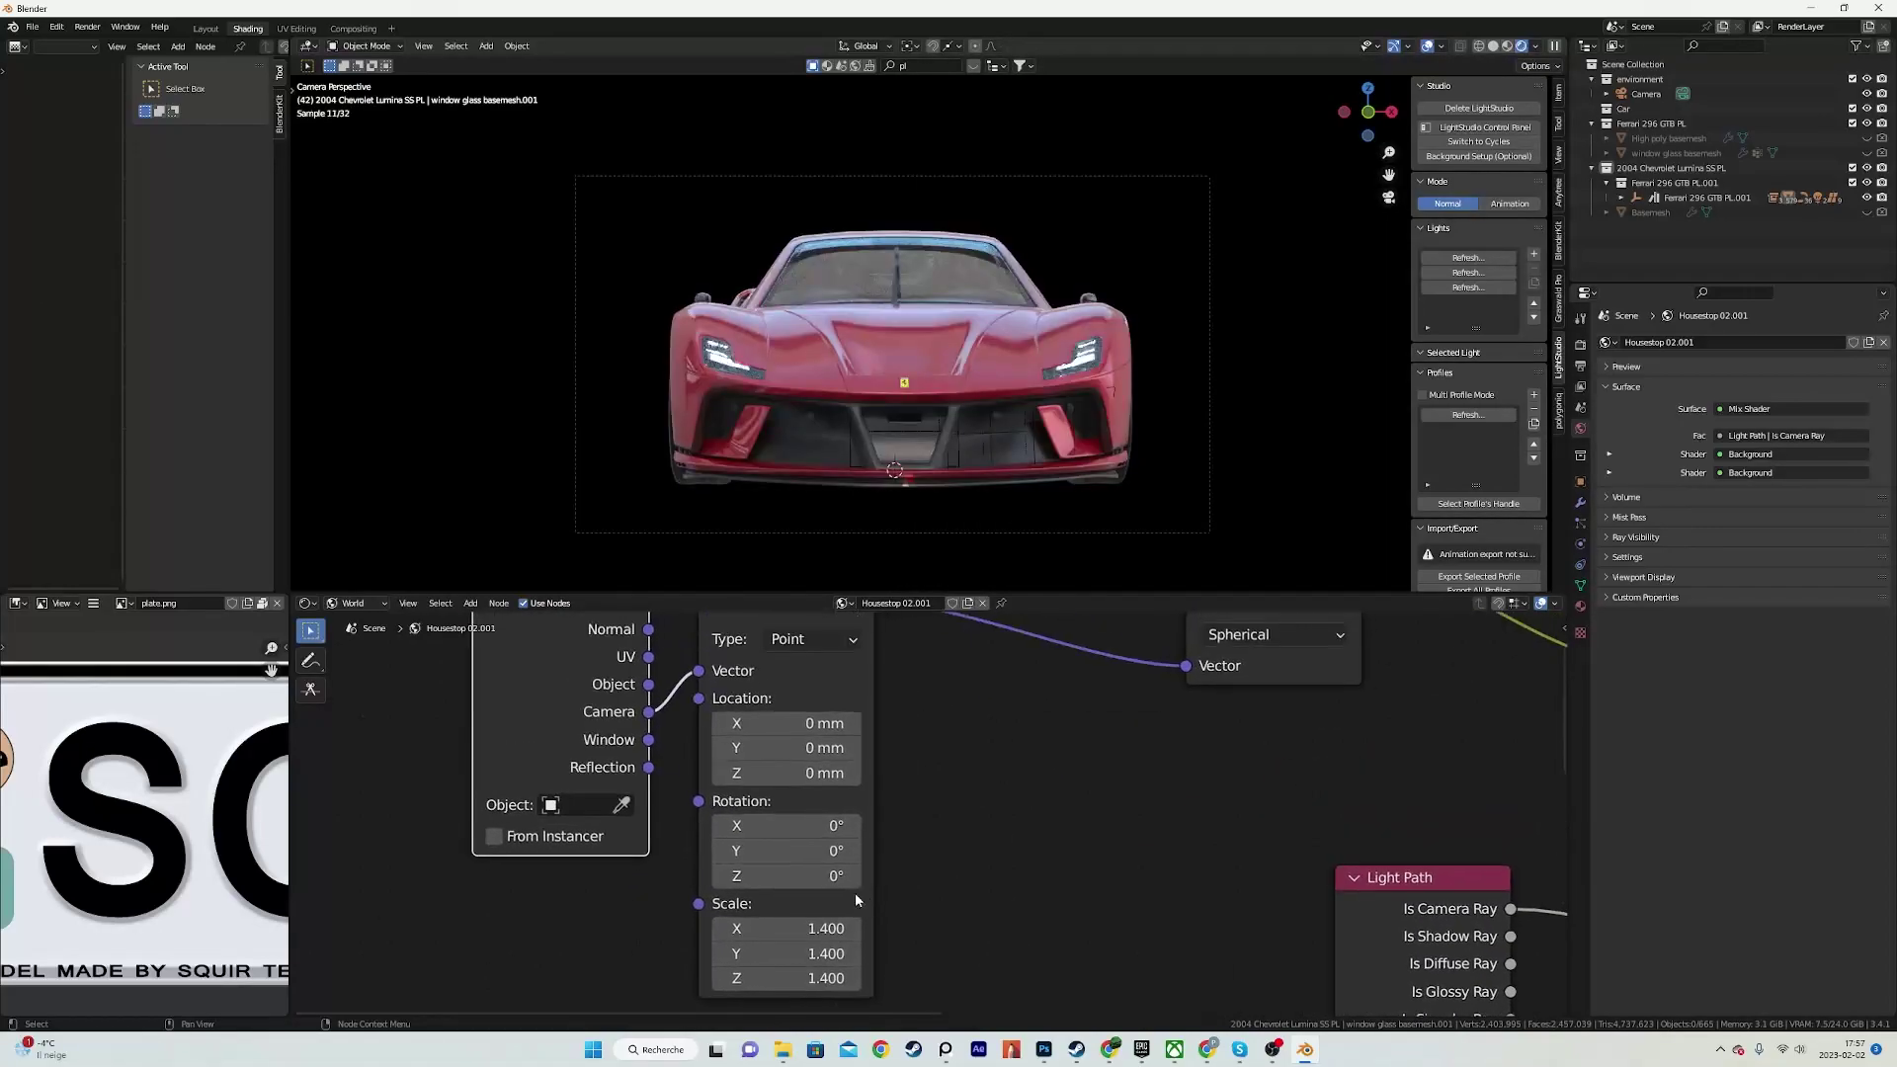
{"action": "left_click_drag", "start_coordinate": [780, 766], "coordinate": [738, 765]}
{"action": "scroll", "coordinate": [891, 398], "scroll_direction": "down", "scroll_amount": 5}
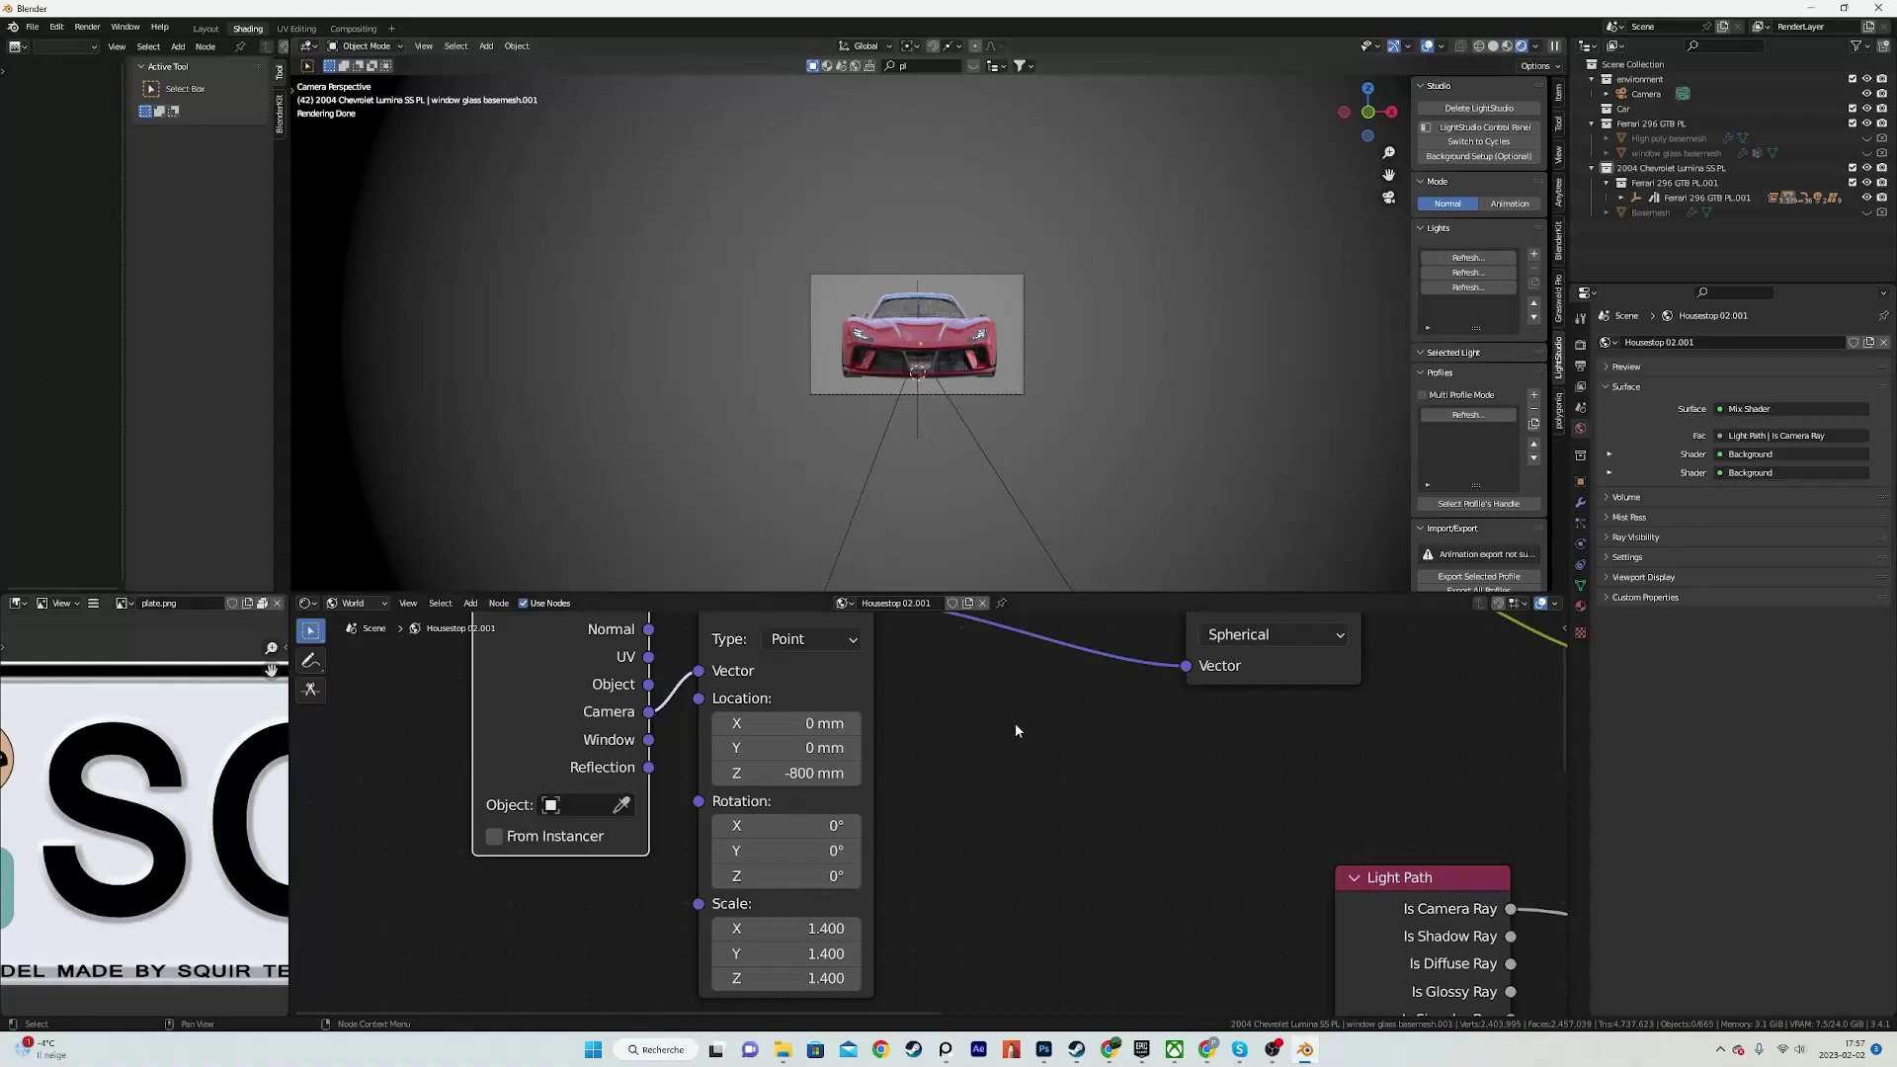
Step: Move the Gradient Texture closer to its Mapping node and insert a ColorRamp between it and the plain Background
{"action": "middle_click_drag", "start_coordinate": [1030, 718], "coordinate": [670, 849]}
{"action": "scroll", "coordinate": [670, 849], "scroll_direction": "down", "scroll_amount": 3}
{"action": "left_click_drag", "start_coordinate": [822, 752], "coordinate": [683, 780]}
{"action": "scroll", "coordinate": [890, 774], "scroll_direction": "up", "scroll_amount": 4}
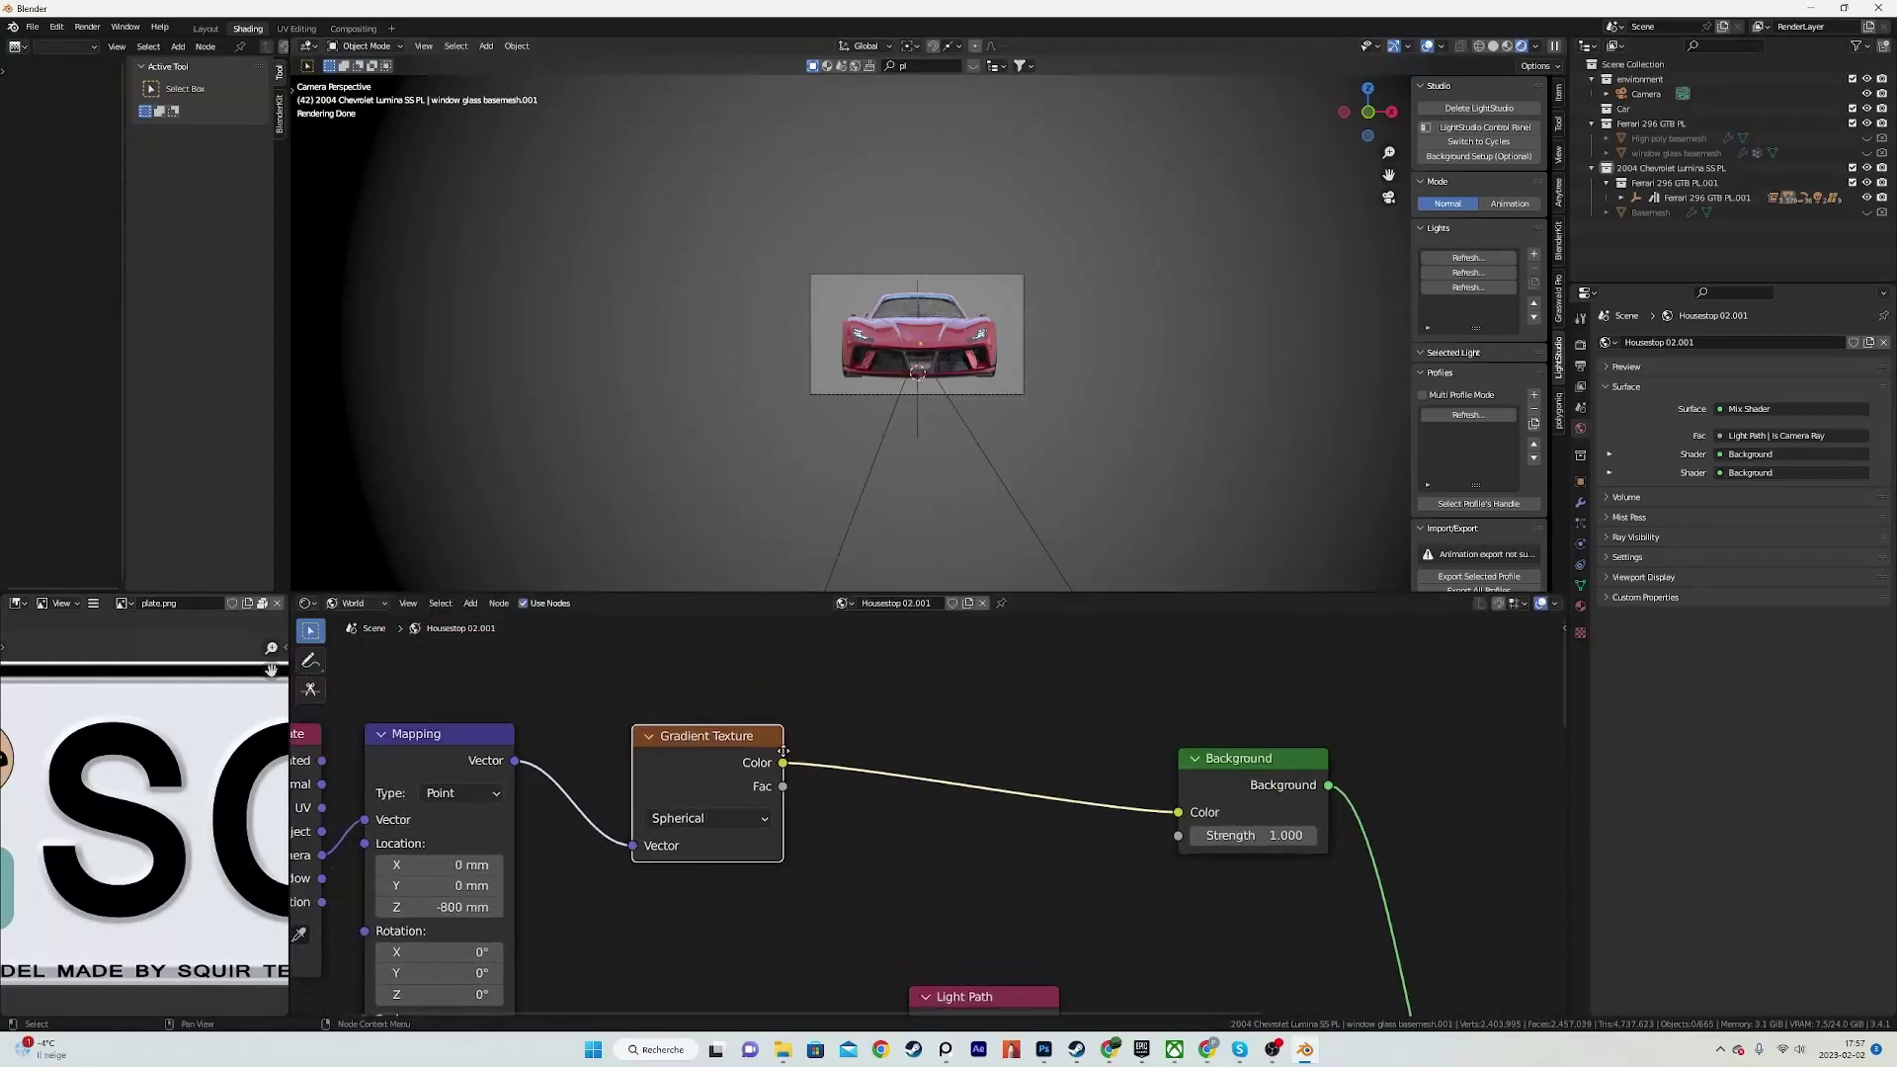
{"action": "key", "text": "shift+a"}
{"action": "left_click", "coordinate": [956, 688]}
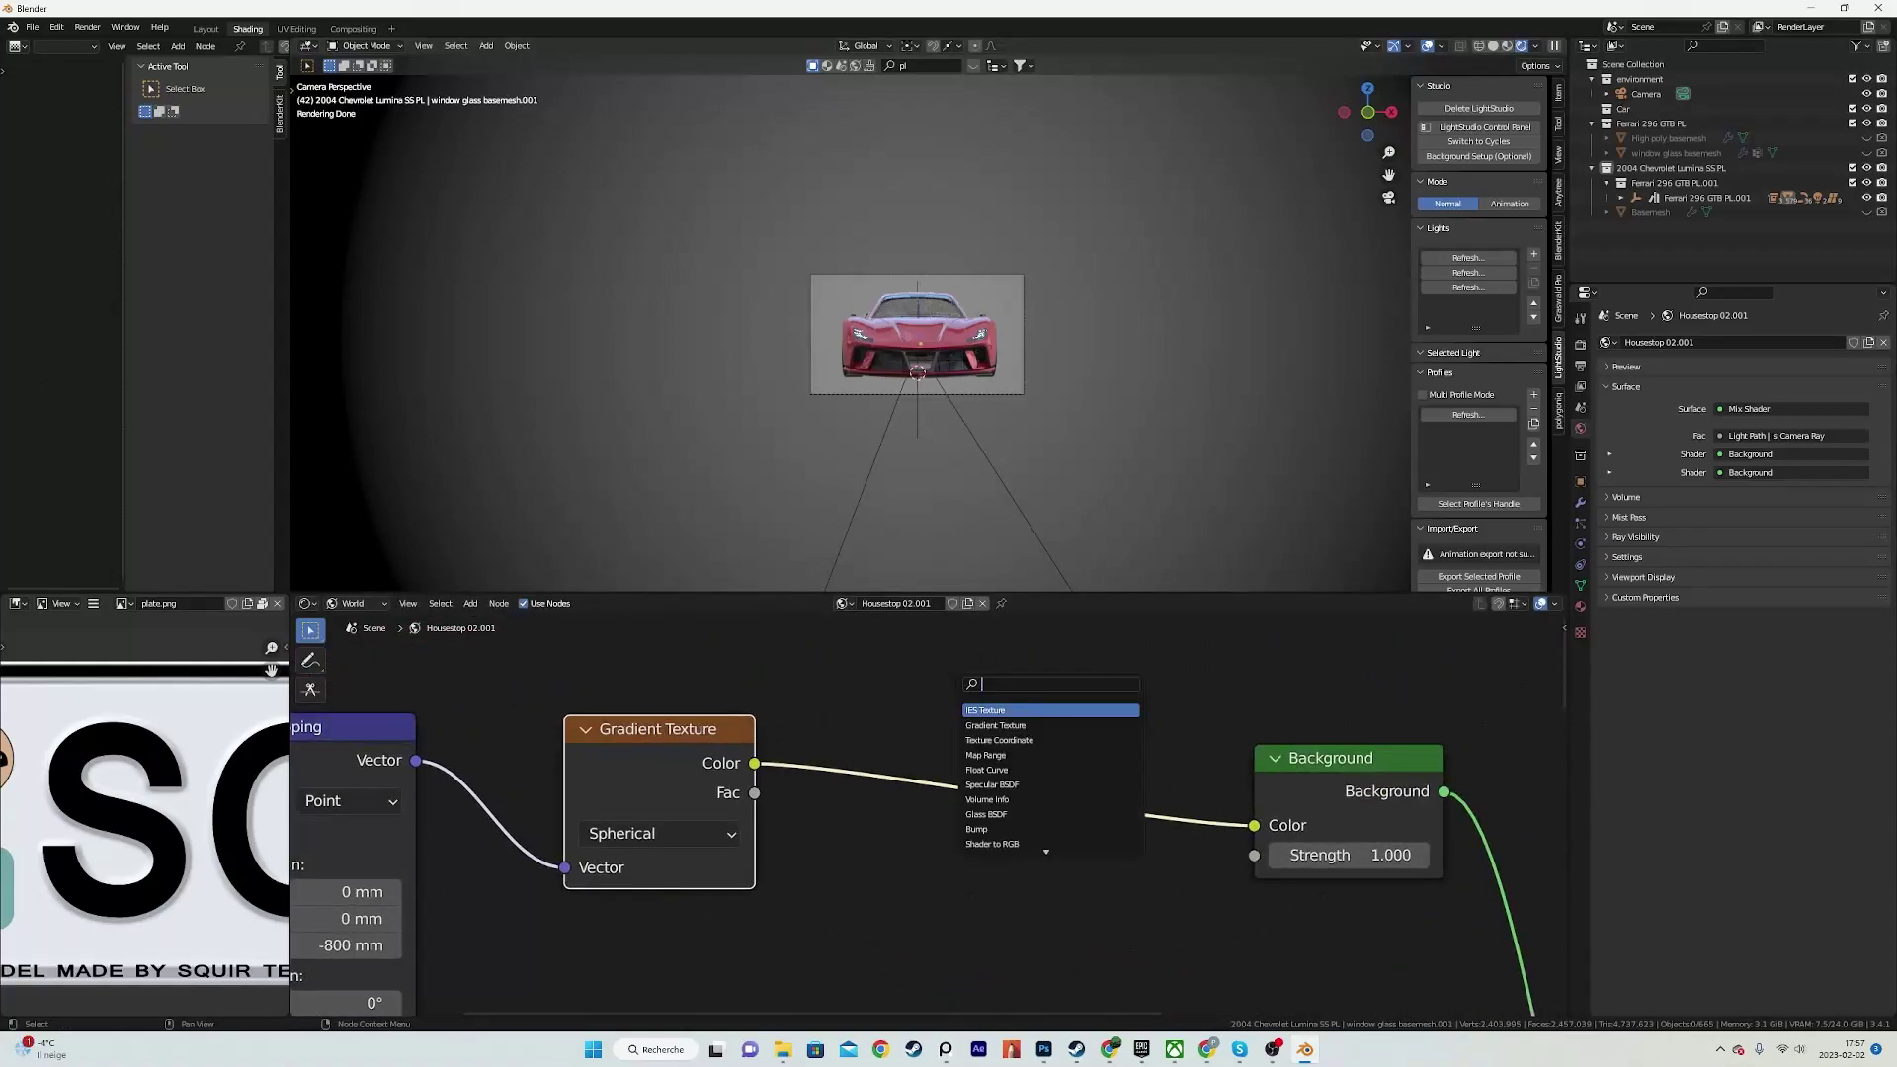
{"action": "type", "text": "colo"}
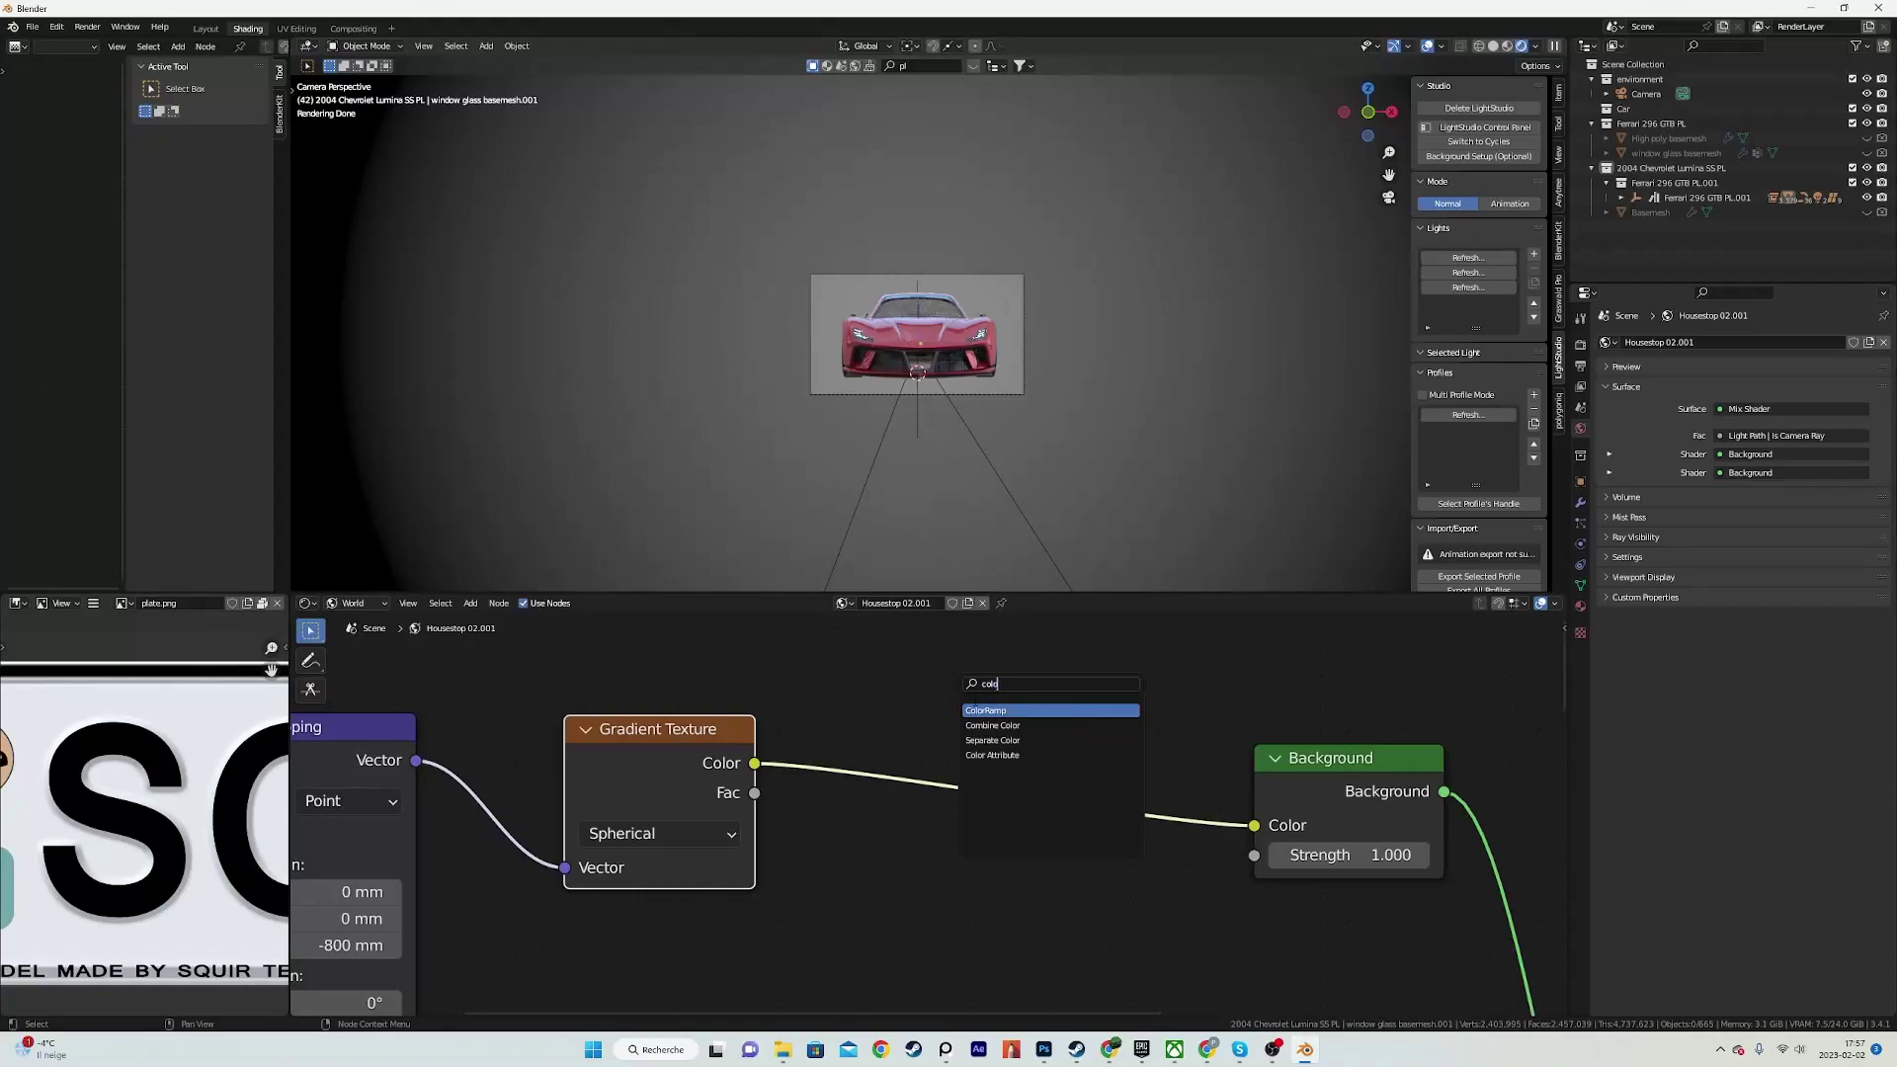
{"action": "key", "text": "Return"}
{"action": "left_click", "coordinate": [875, 708]}
{"action": "scroll", "coordinate": [881, 781], "scroll_direction": "down", "scroll_amount": 4}
{"action": "scroll", "coordinate": [978, 790], "scroll_direction": "up", "scroll_amount": 4}
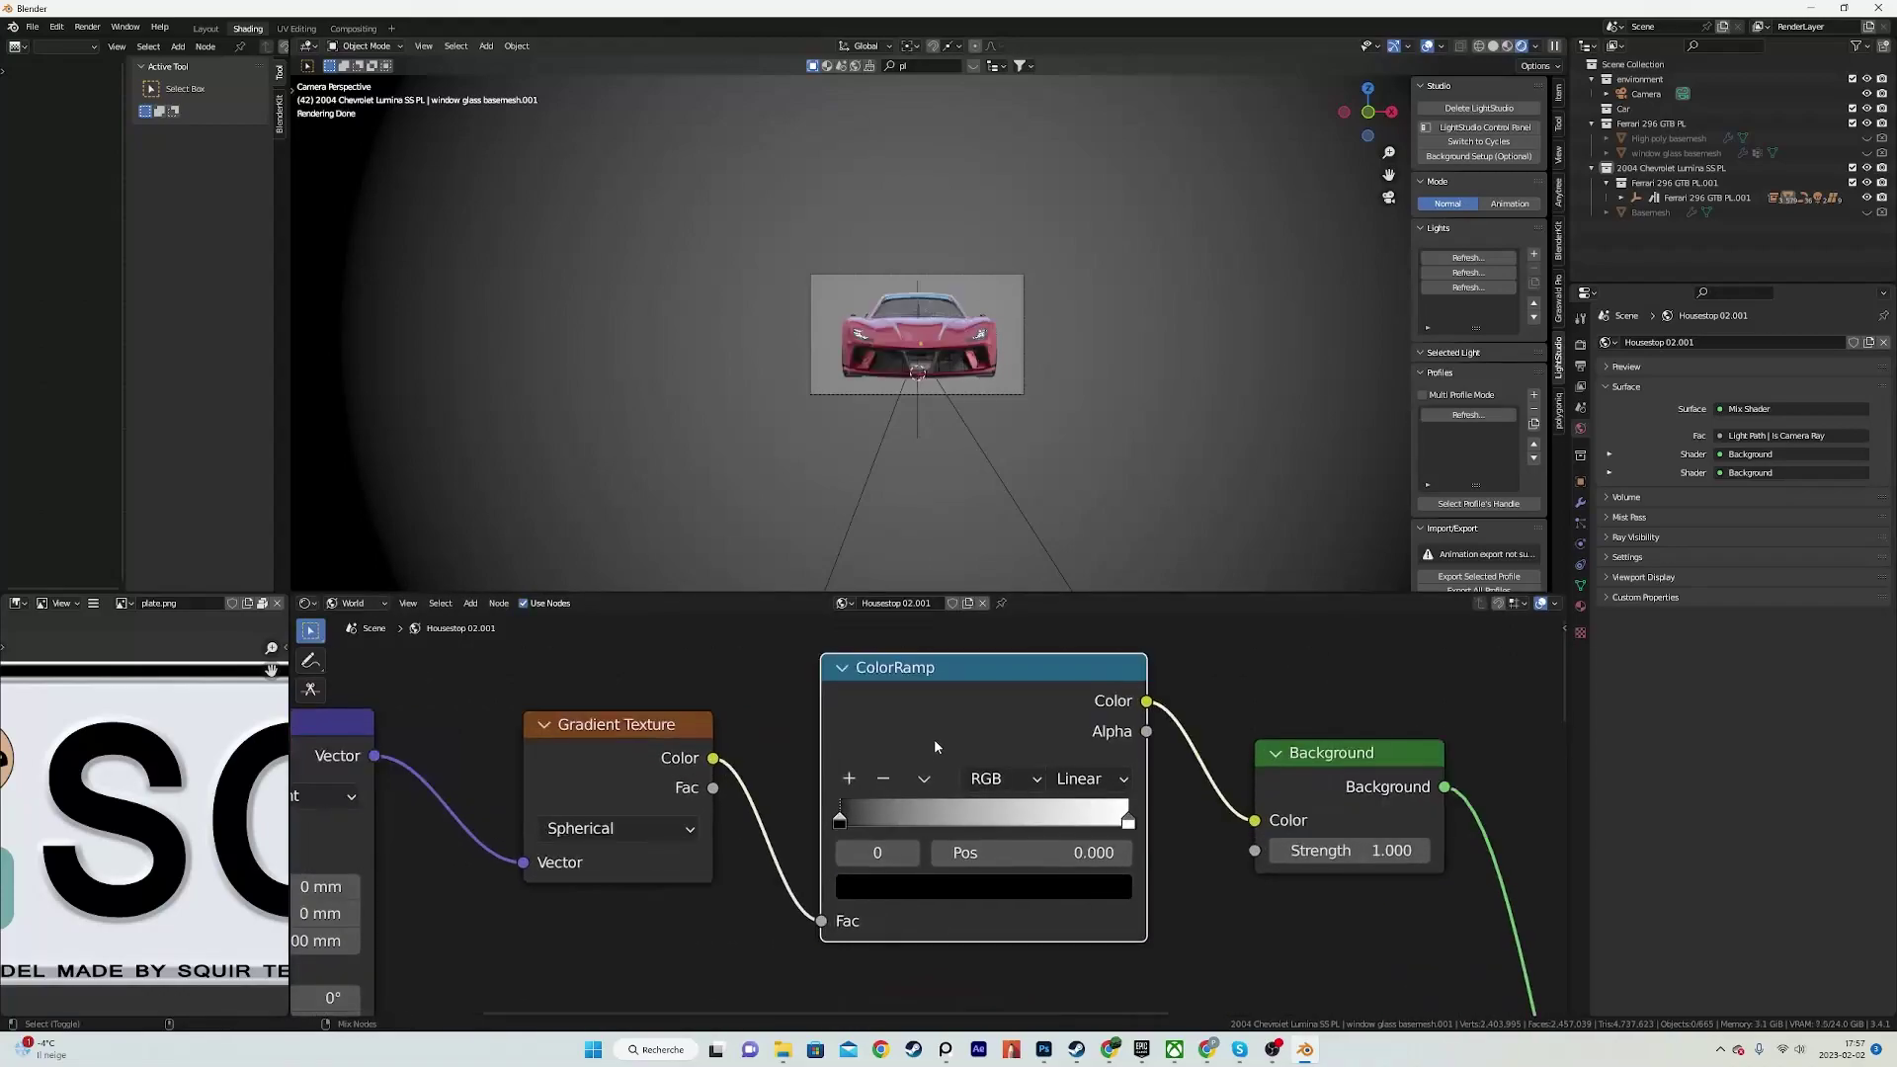
Step: Preview the ColorRamp directly in the world output and move its black stop to position 0.359
{"action": "left_click", "coordinate": [935, 747], "text": "ctrl+shift"}
{"action": "middle_click_drag", "start_coordinate": [935, 747], "coordinate": [853, 746]}
{"action": "scroll", "coordinate": [935, 339], "scroll_direction": "up", "scroll_amount": 3}
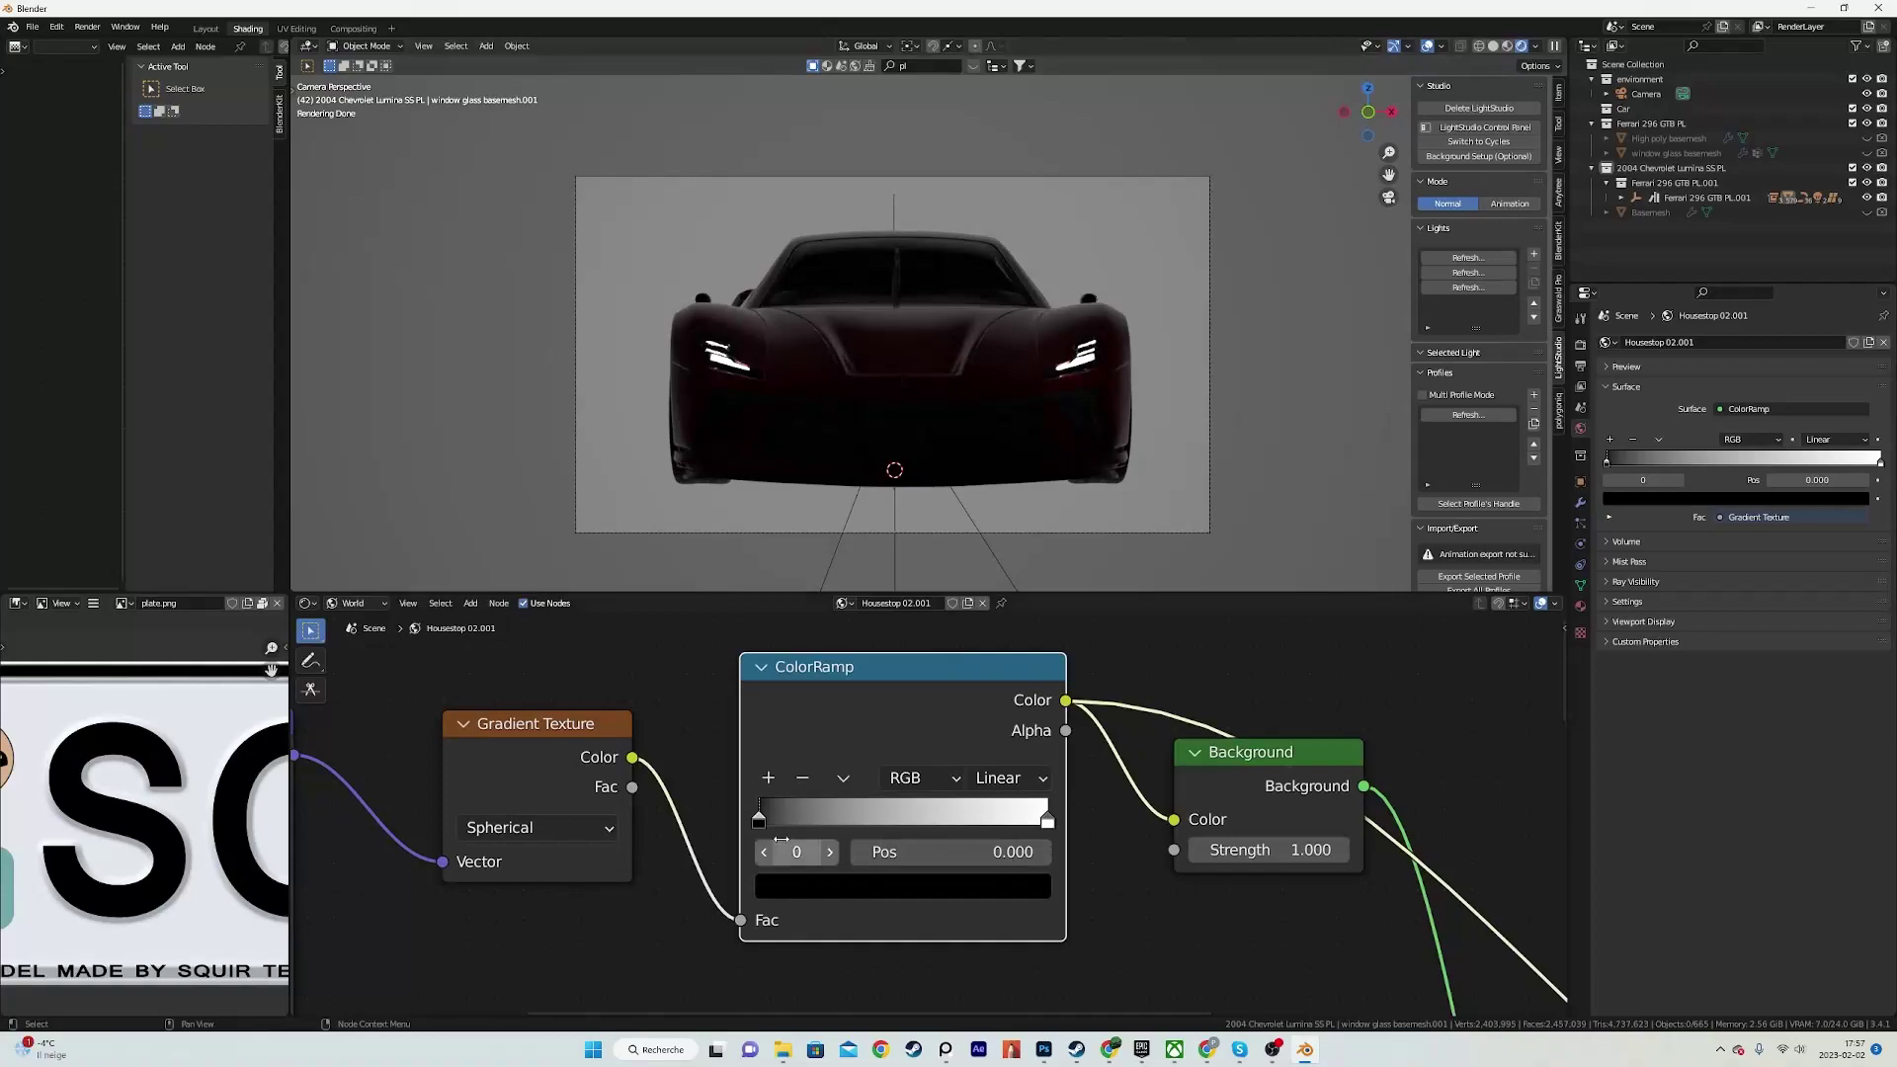
{"action": "left_click_drag", "start_coordinate": [759, 820], "coordinate": [872, 820]}
{"action": "scroll", "coordinate": [978, 808], "scroll_direction": "down", "scroll_amount": 2}
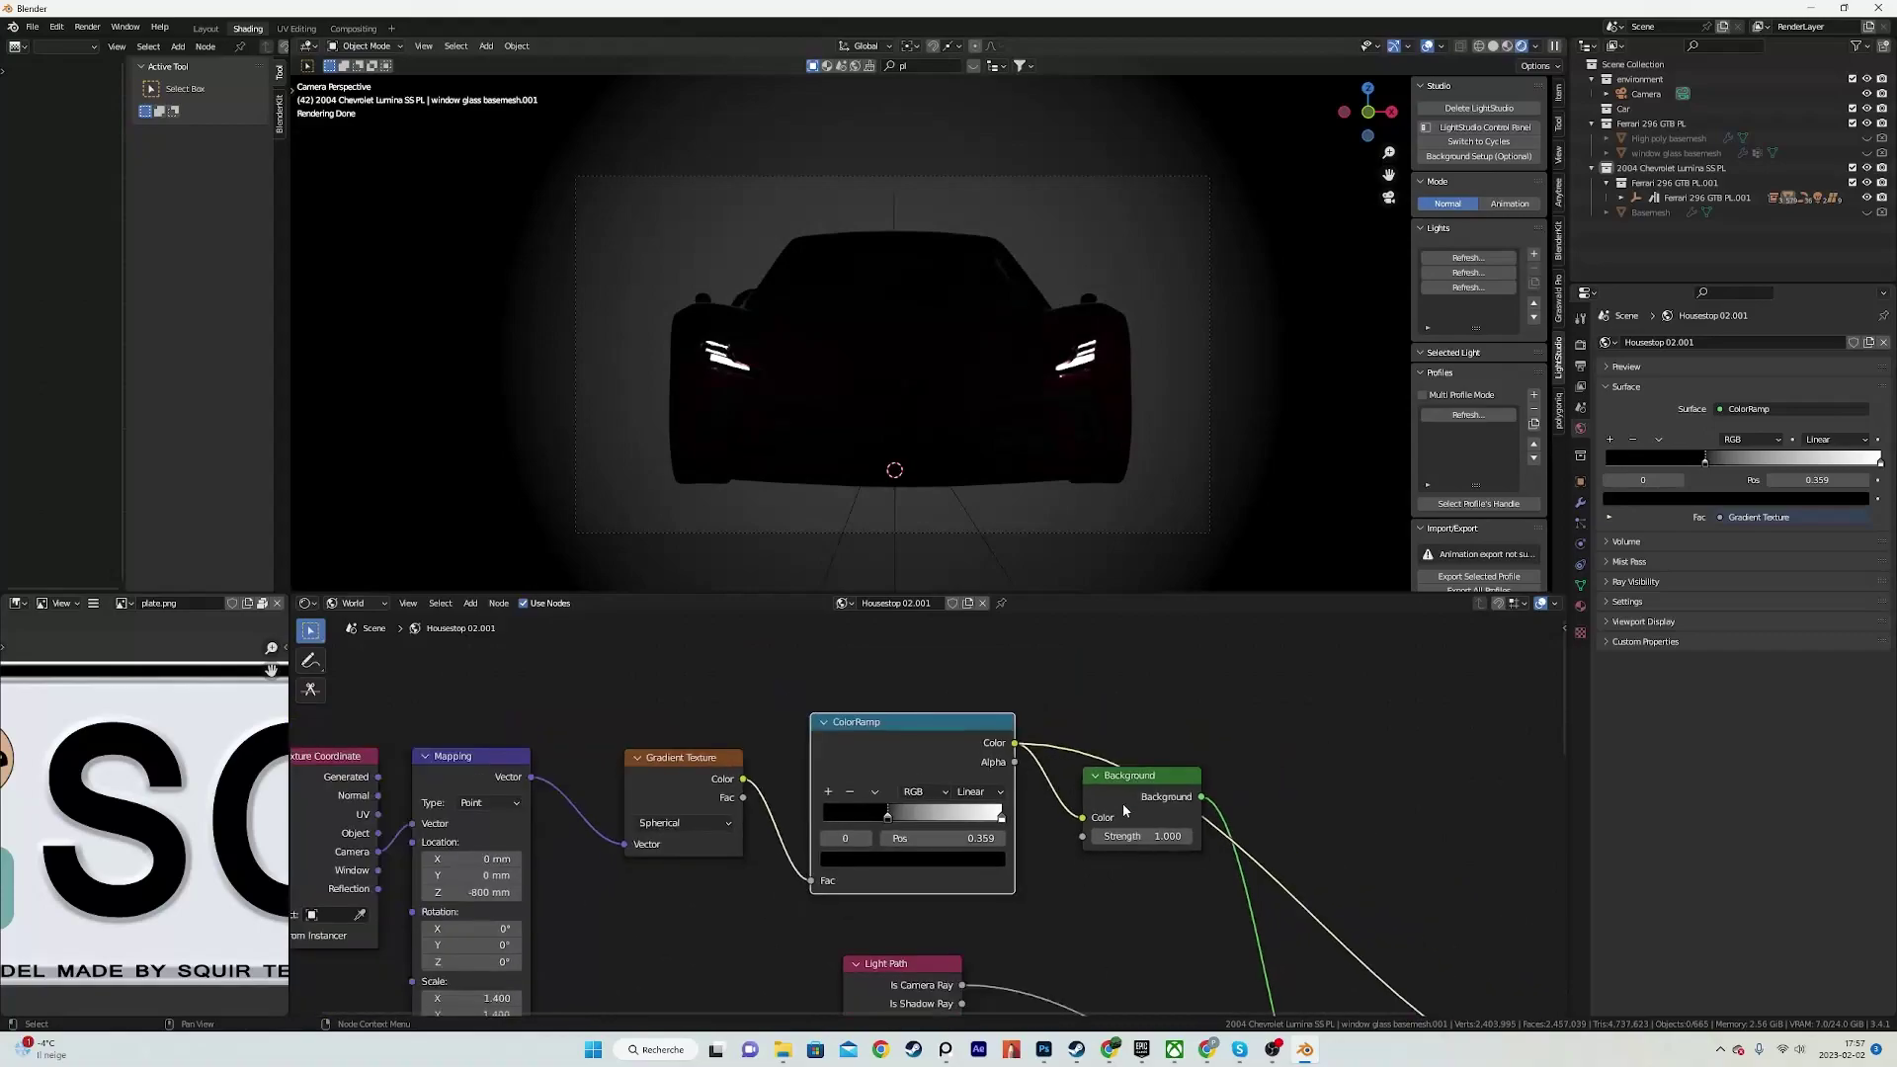
Step: Route the Mix Shader back into the World Output's Surface input in place of the ColorRamp preview
{"action": "left_click", "coordinate": [1127, 796], "text": "ctrl+shift"}
{"action": "scroll", "coordinate": [1128, 811], "scroll_direction": "down", "scroll_amount": 5}
{"action": "middle_click_drag", "start_coordinate": [1118, 893], "coordinate": [992, 831]}
{"action": "left_click", "coordinate": [1057, 905], "text": "ctrl+shift"}
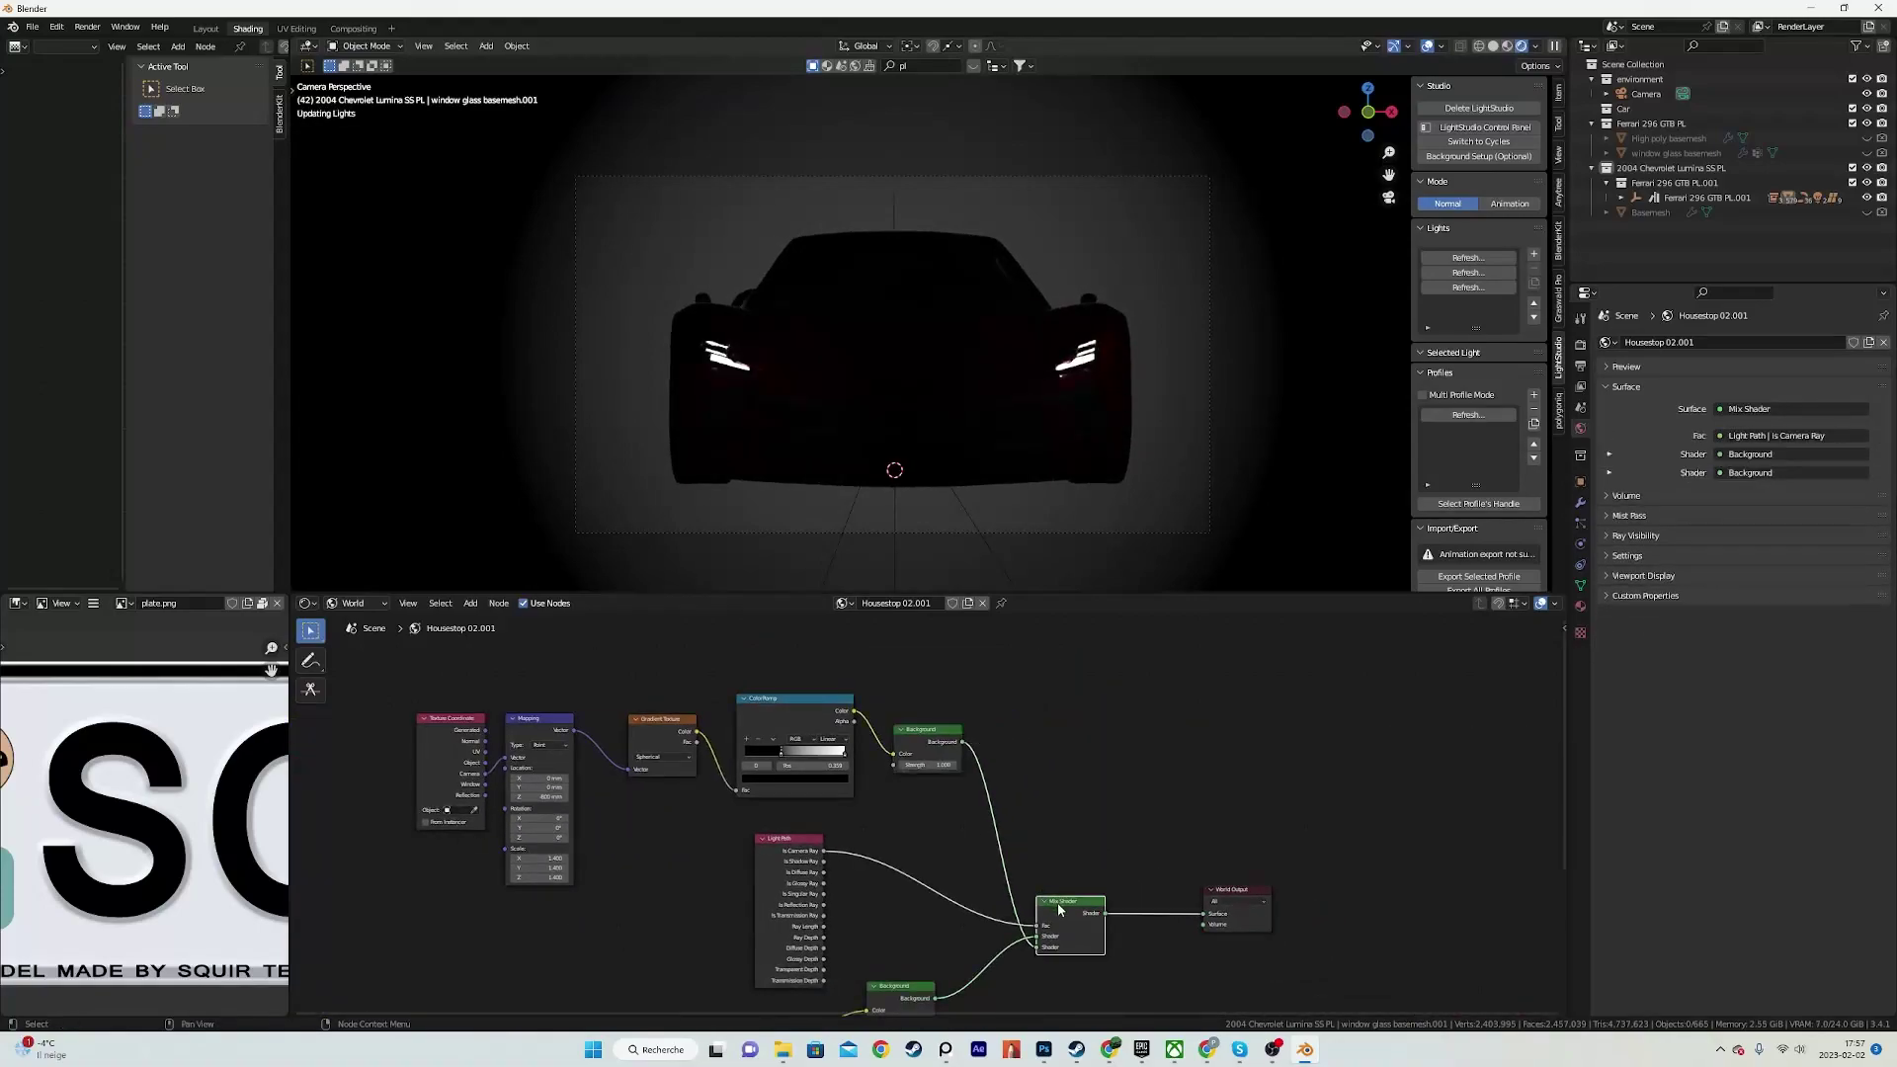
Step: Add a plane as the floor beneath the car and scale it up to 50 on all axes
{"action": "scroll", "coordinate": [1026, 411], "scroll_direction": "up", "scroll_amount": 1}
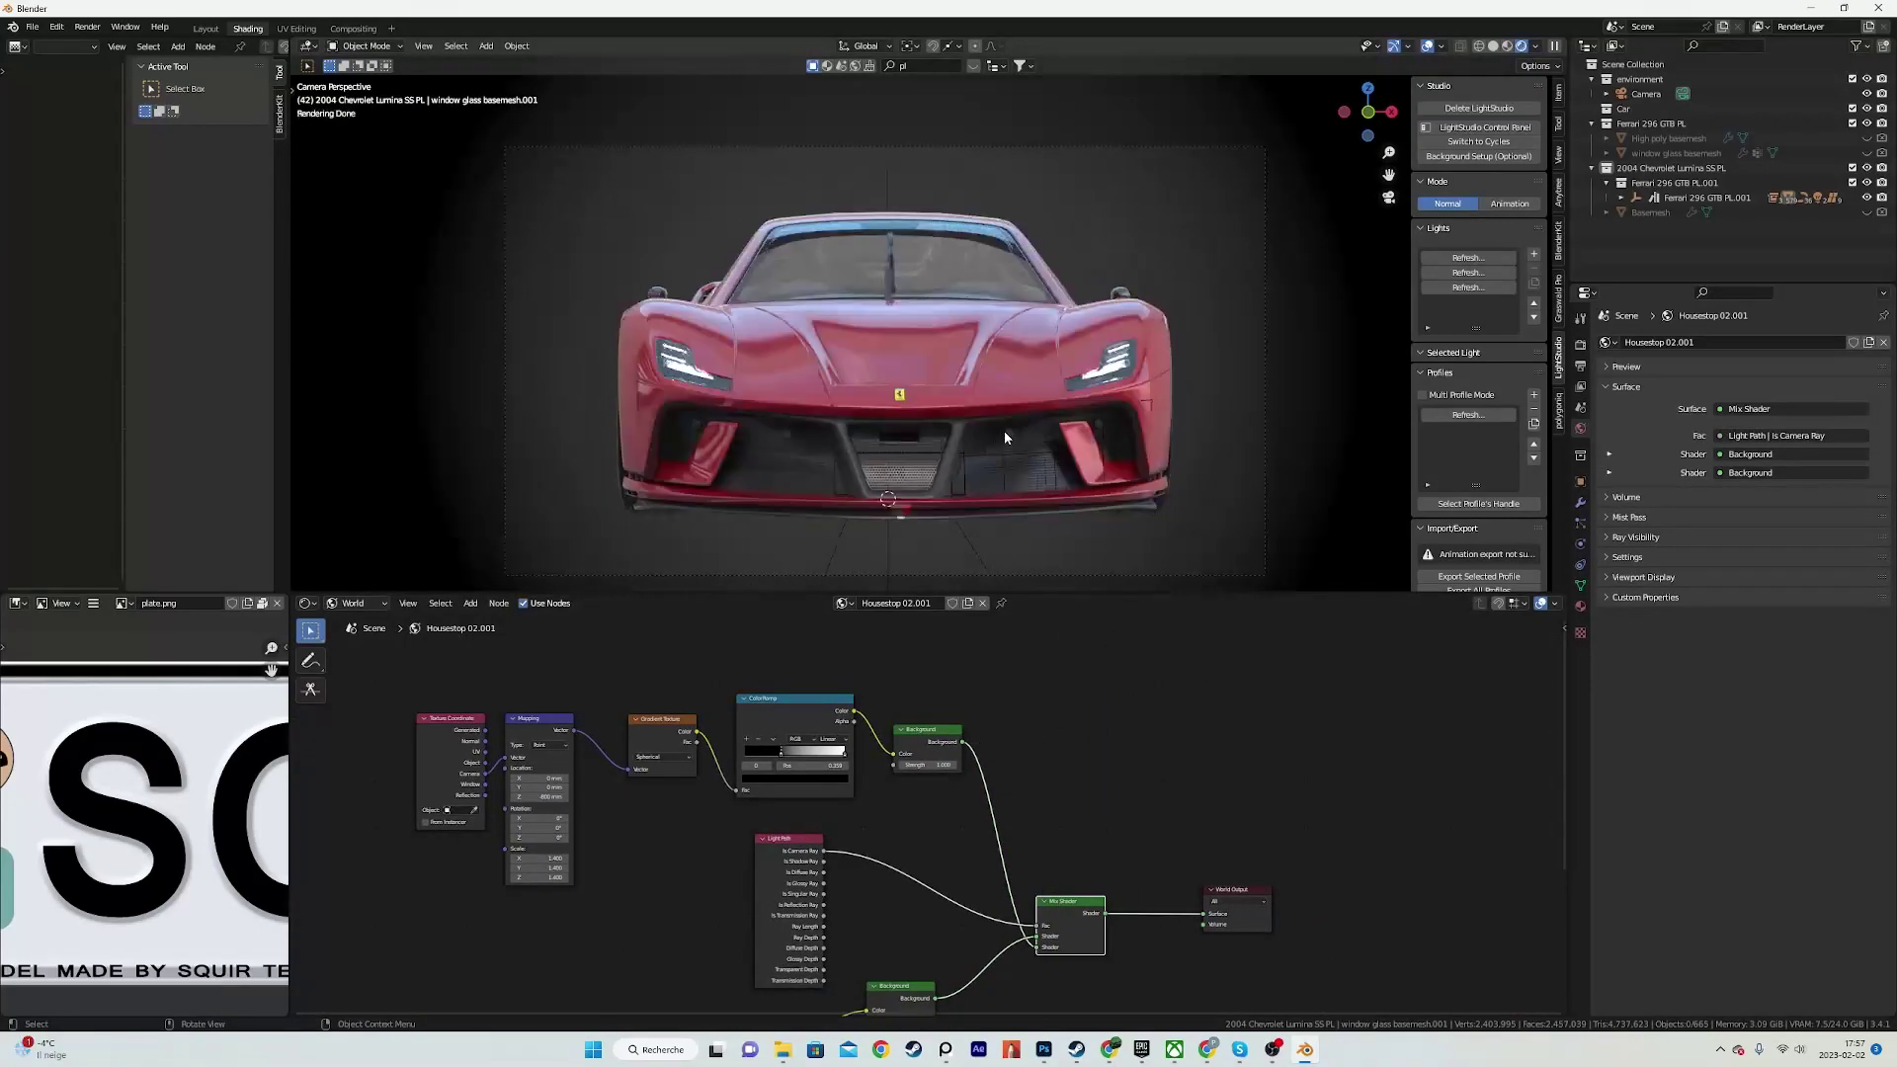
{"action": "key", "text": "shift+a"}
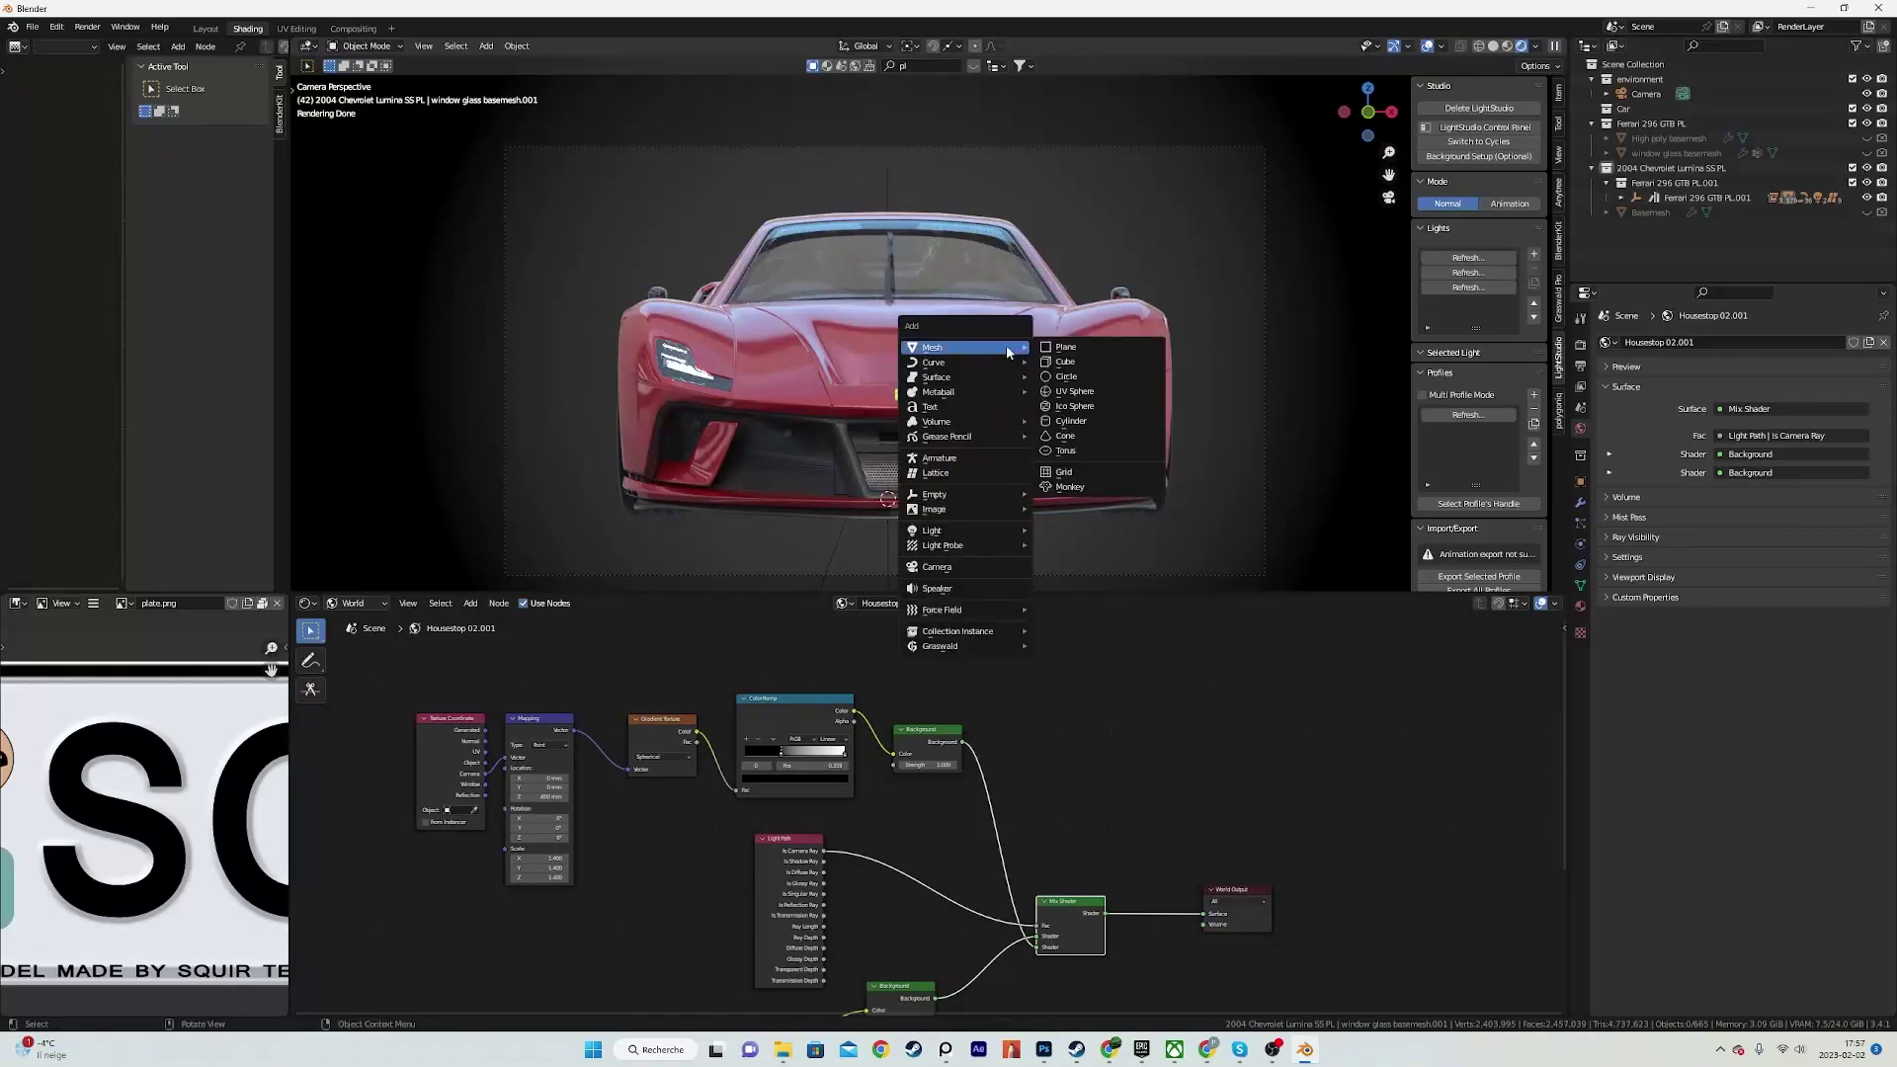
{"action": "left_click", "coordinate": [1079, 347]}
{"action": "scroll", "coordinate": [960, 464], "scroll_direction": "down", "scroll_amount": 2}
{"action": "key", "text": "s"}
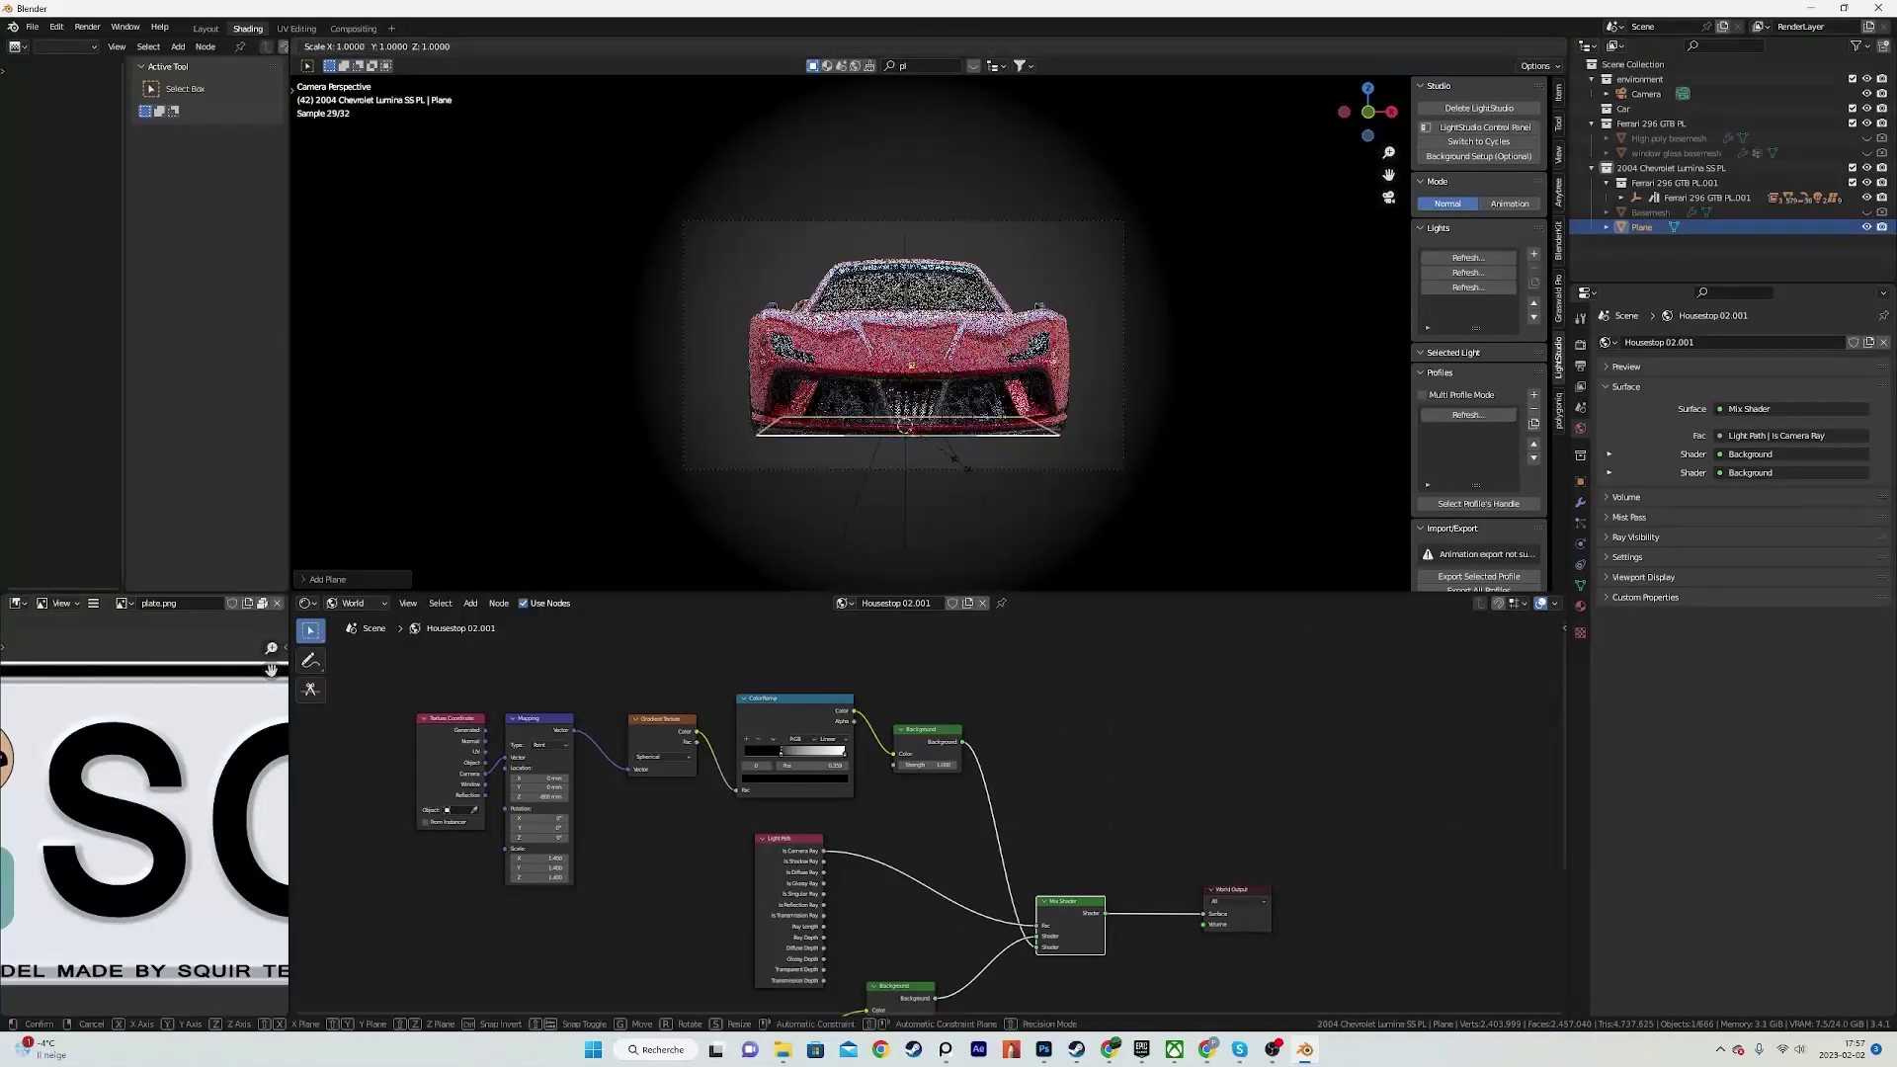
{"action": "left_click", "coordinate": [966, 466]}
{"action": "scroll", "coordinate": [966, 466], "scroll_direction": "up", "scroll_amount": 2}
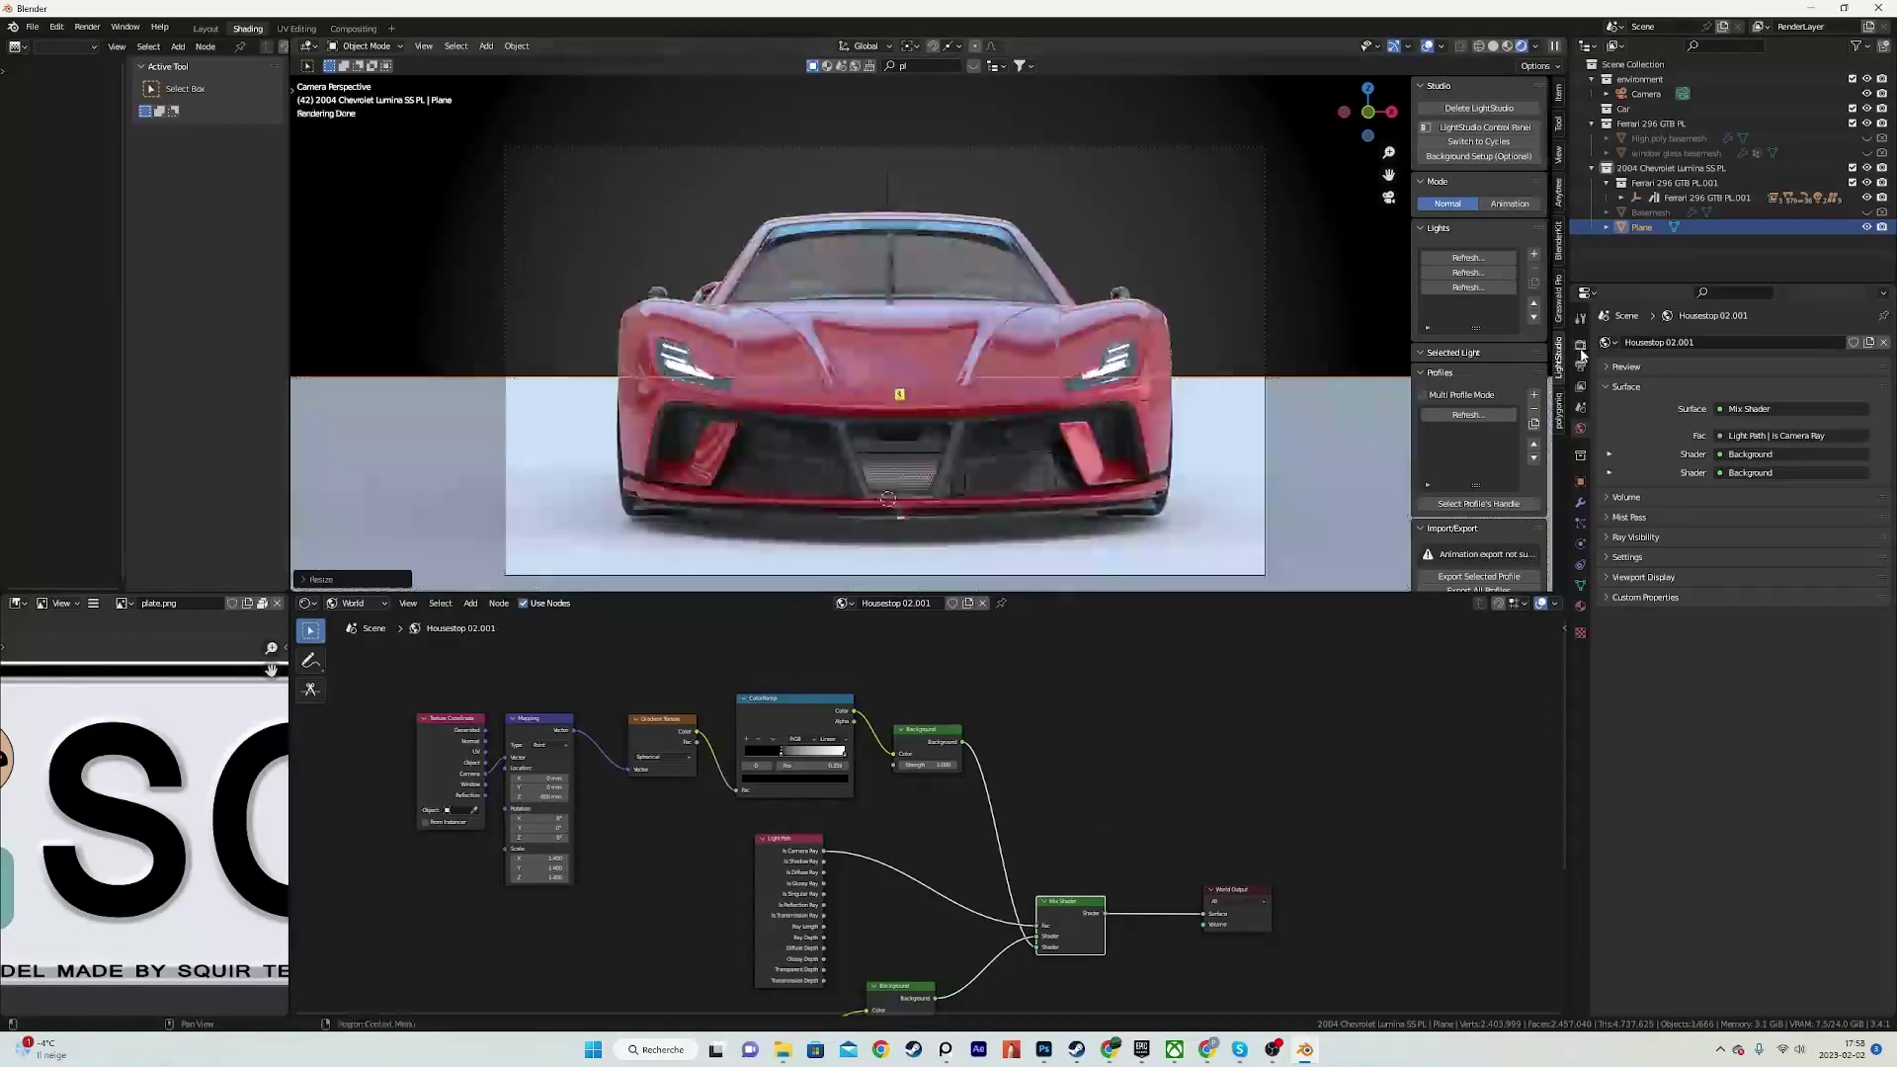
Step: Make the floor plane a Shadow Catcher in its object visibility settings and keep the plane selected
{"action": "left_click", "coordinate": [1580, 345]}
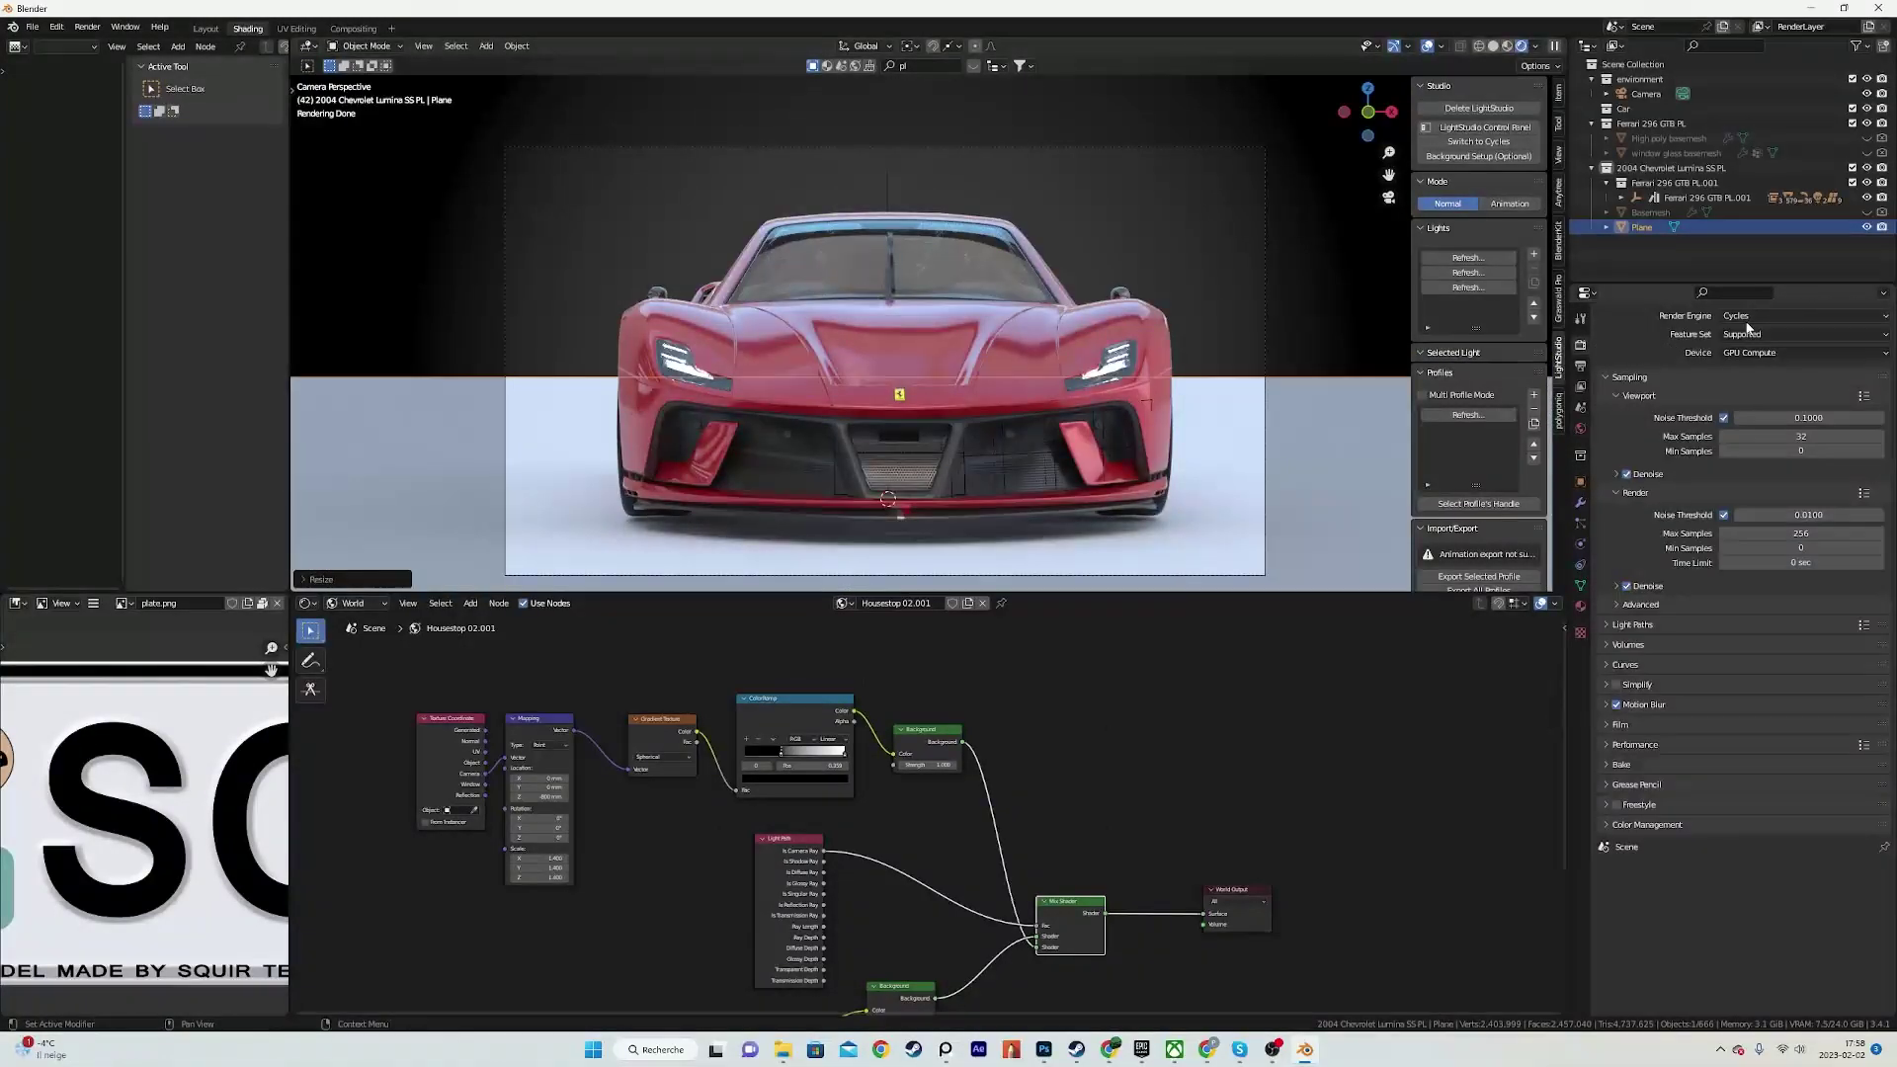
{"action": "left_click", "coordinate": [1580, 481]}
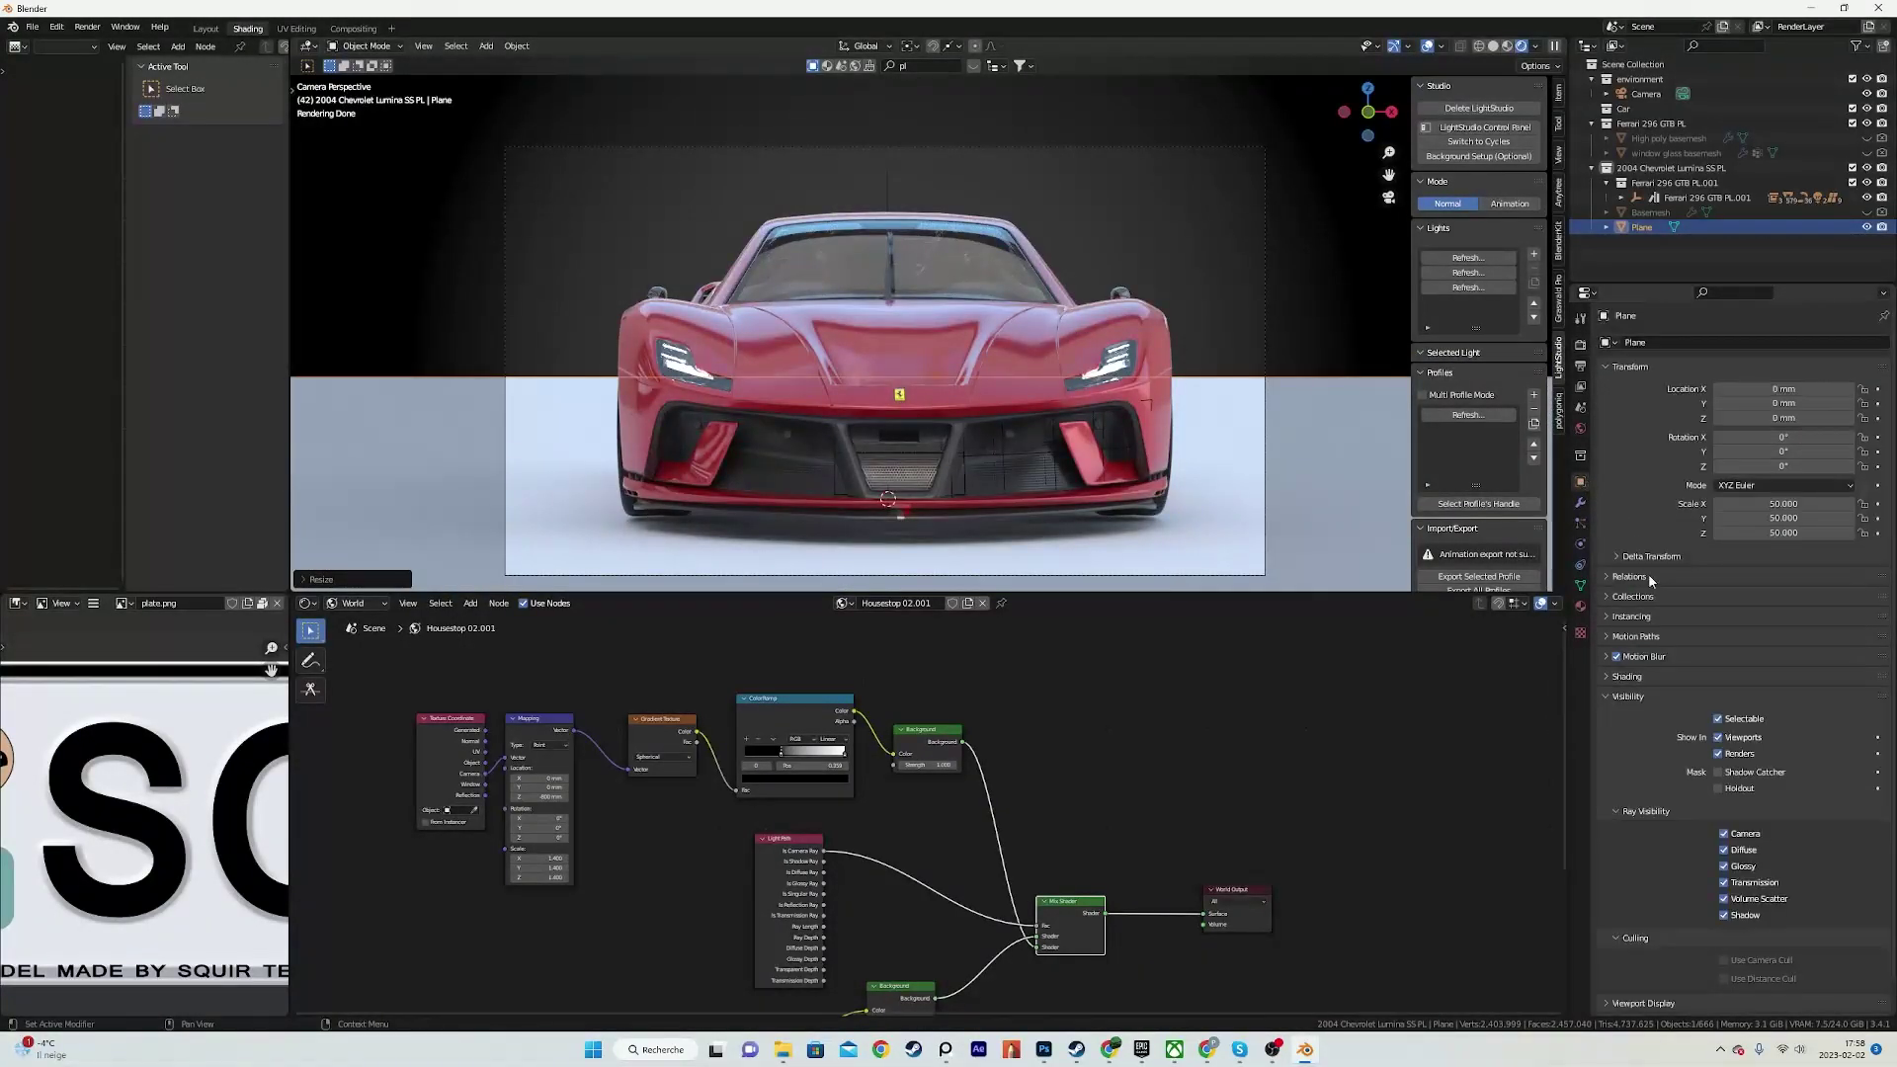
{"action": "left_click", "coordinate": [1741, 773]}
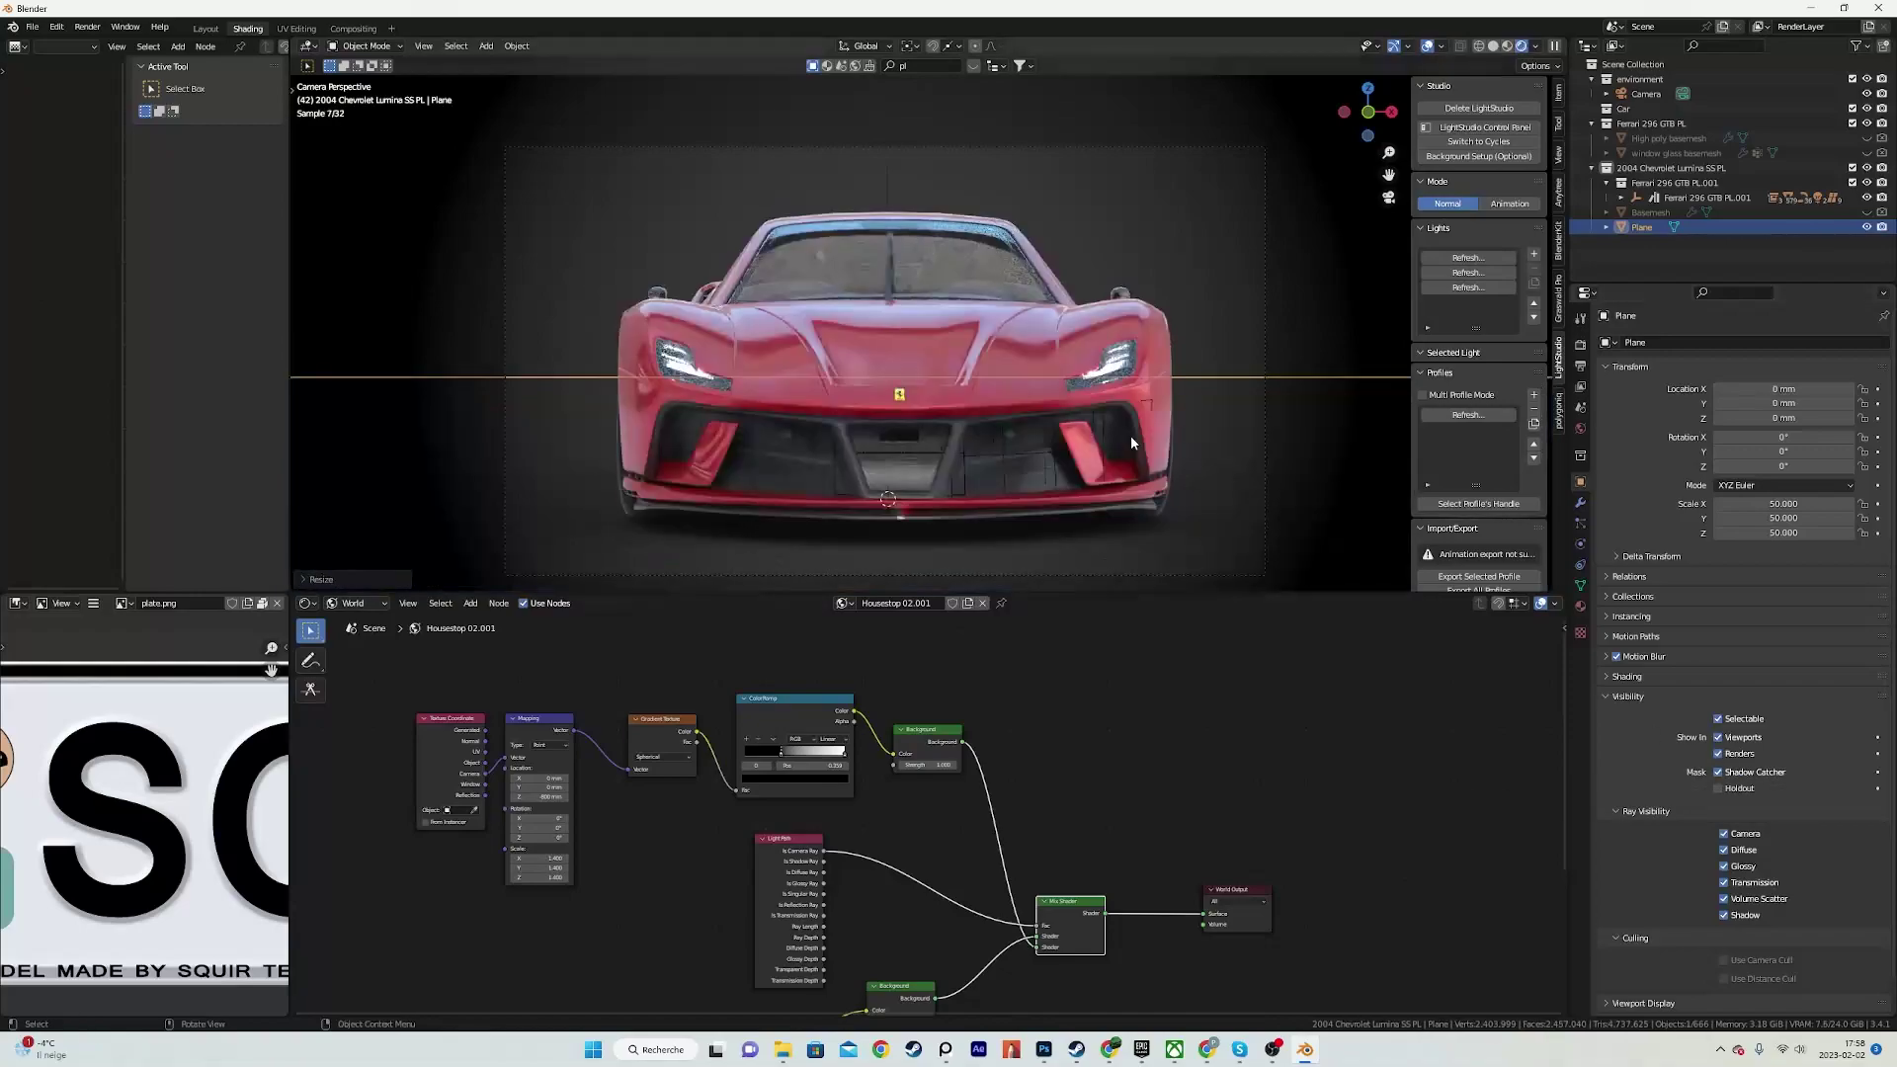
{"action": "left_click", "coordinate": [1232, 443]}
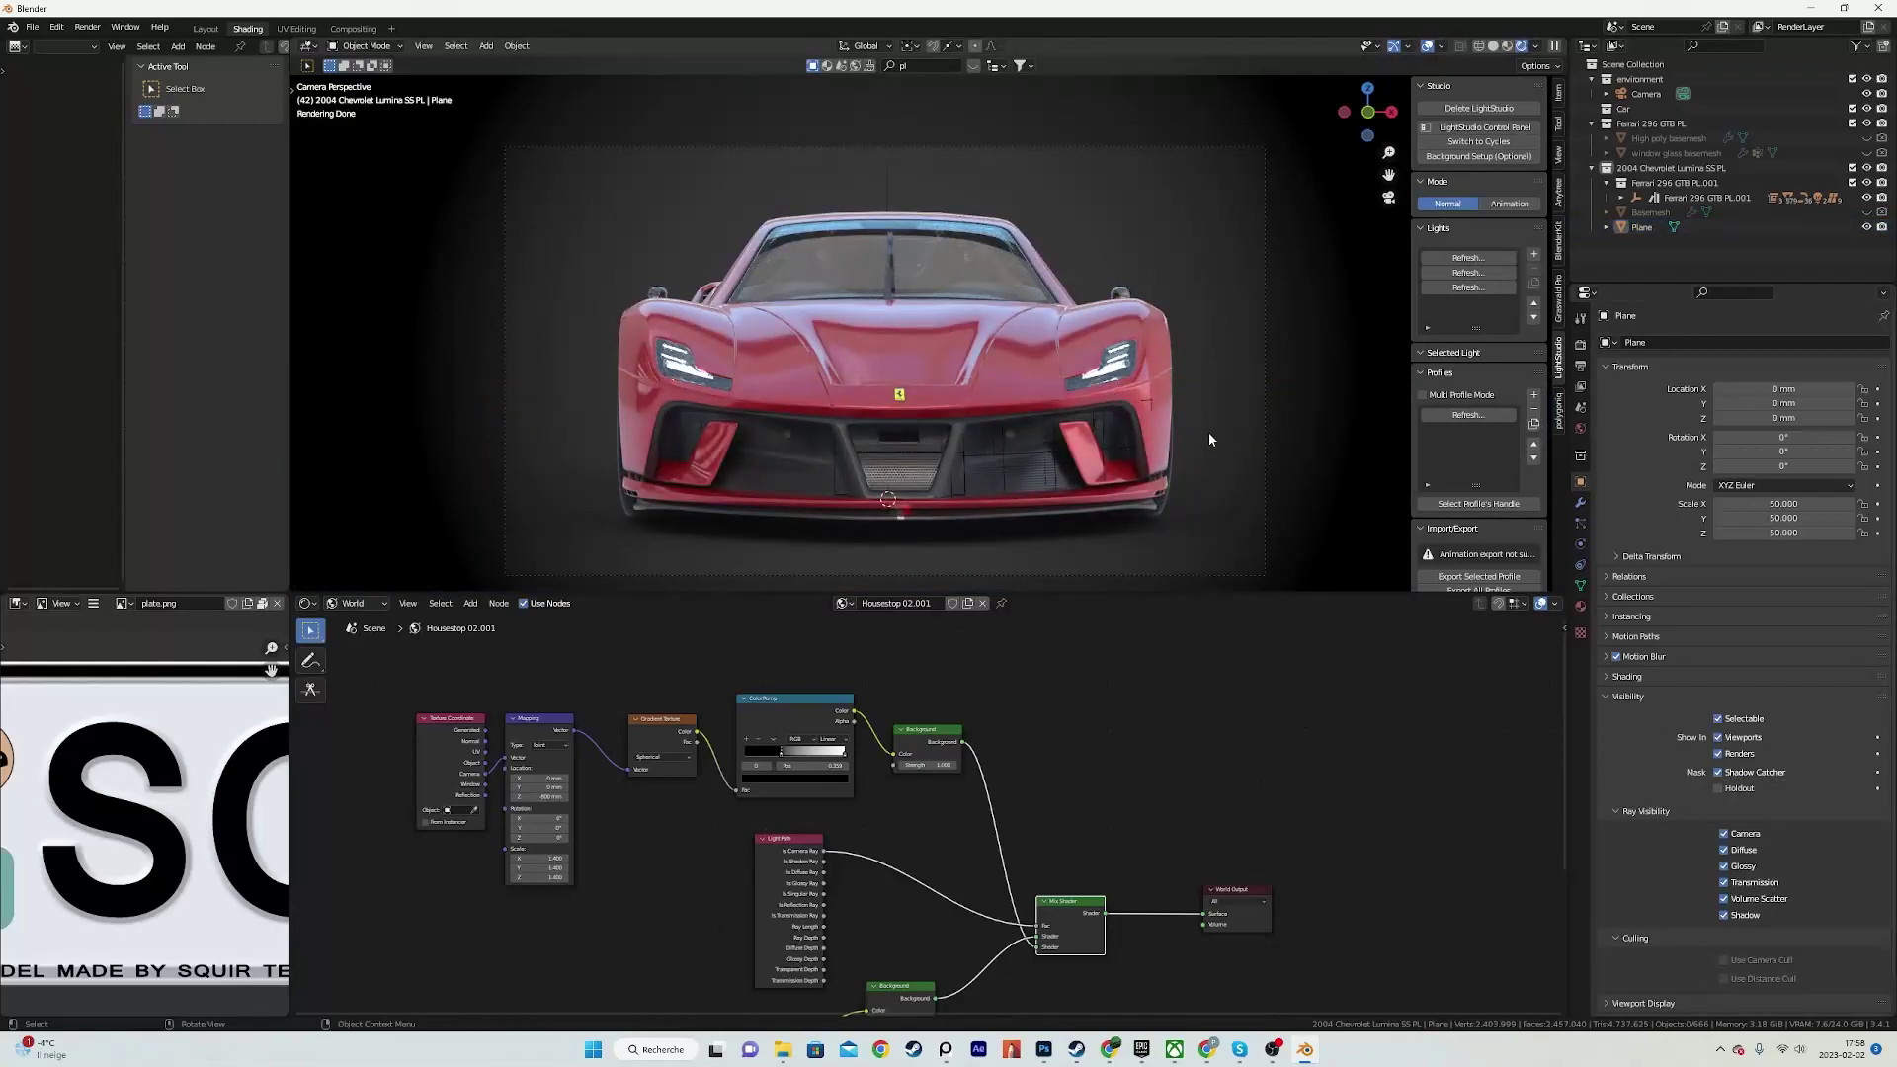
{"action": "left_click", "coordinate": [1242, 472]}
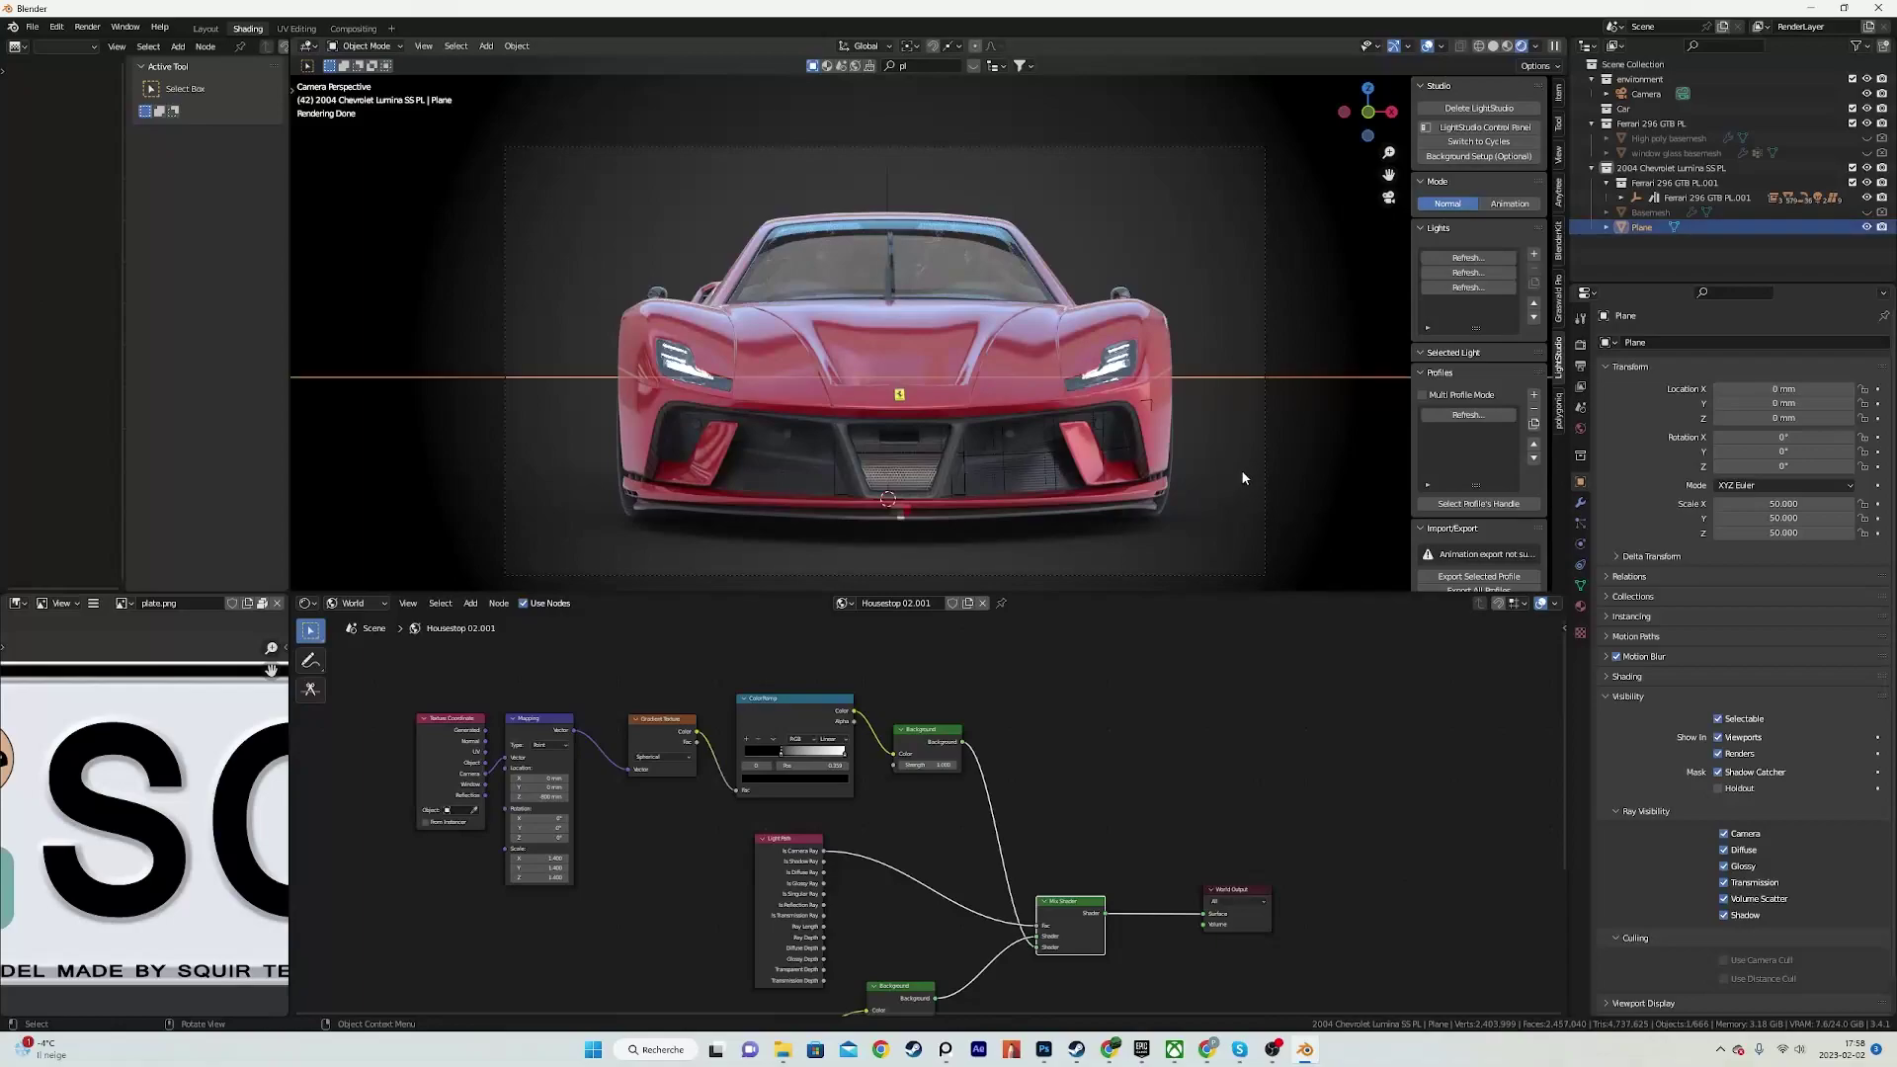
Step: Give the floor plane a new material, darken its Base Color to near black, and deselect the plane
{"action": "left_click", "coordinate": [1580, 606]}
{"action": "left_click", "coordinate": [1697, 407]}
{"action": "left_click", "coordinate": [1773, 534]}
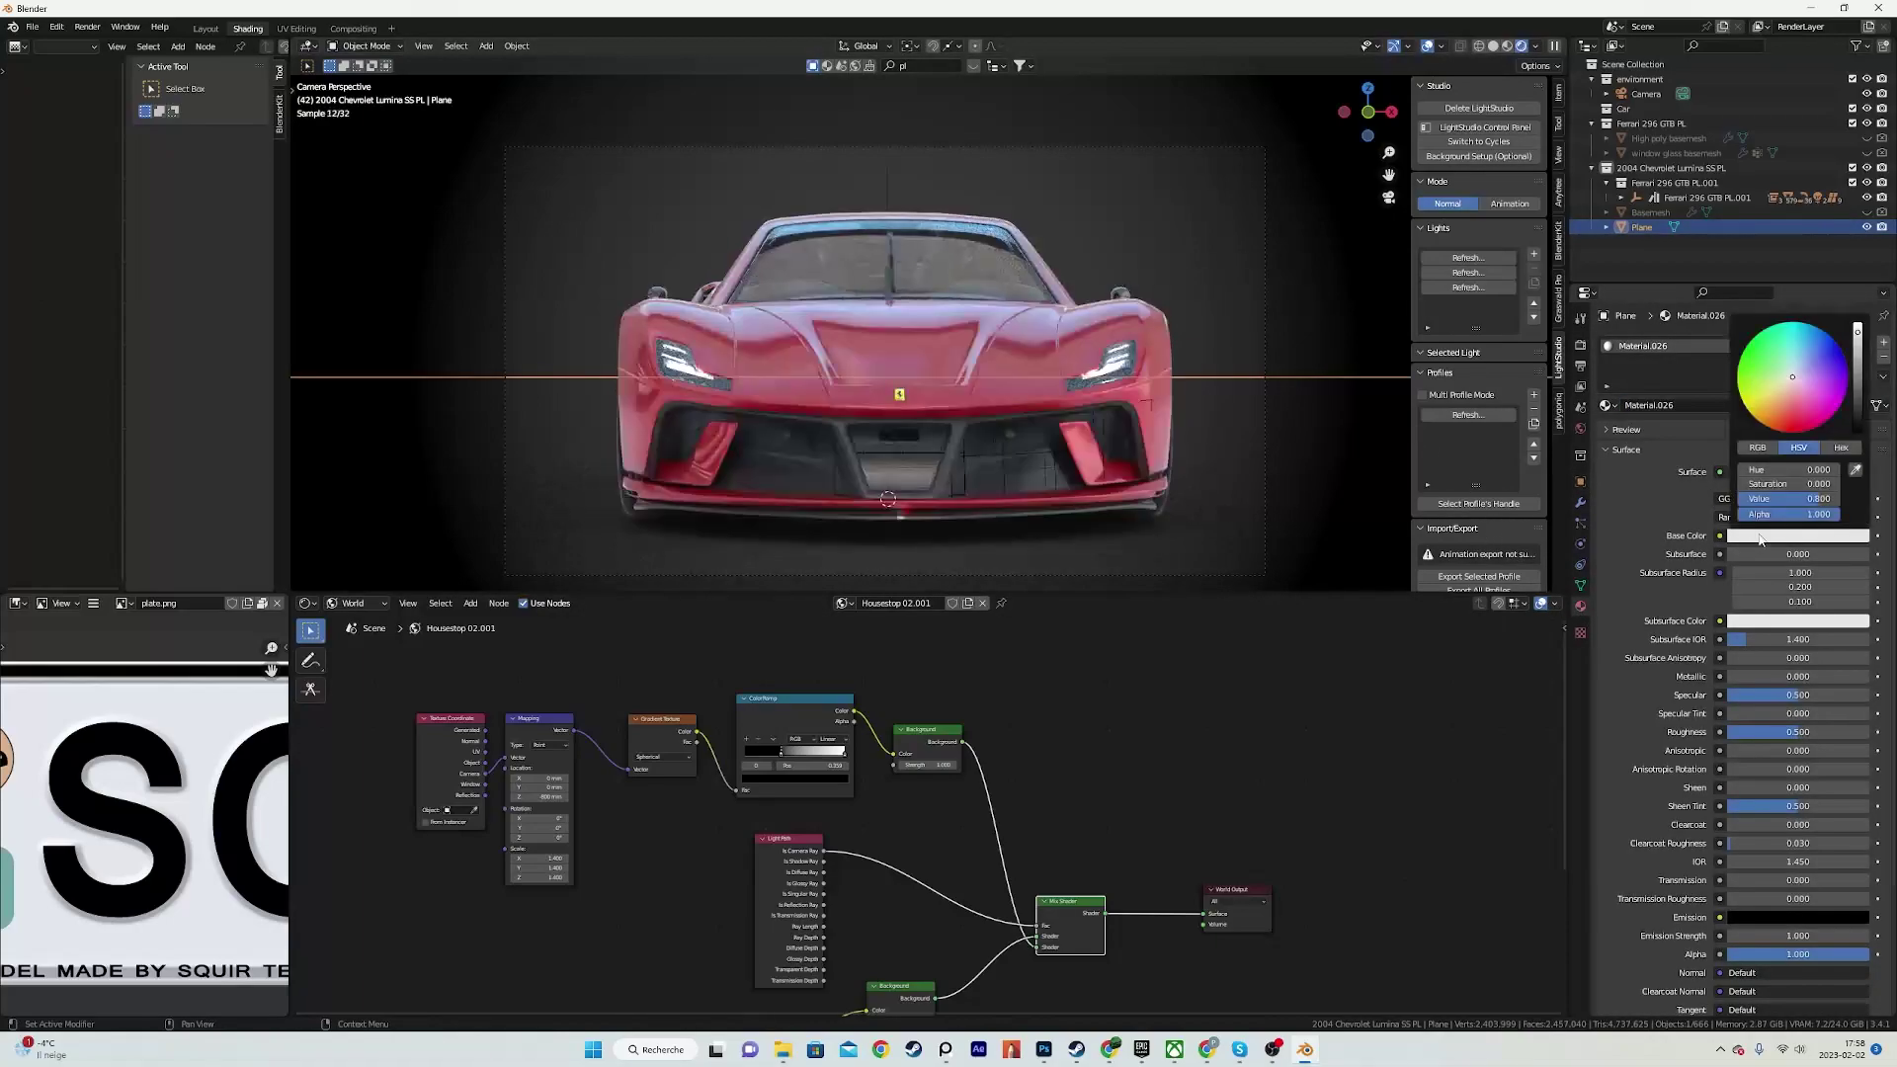
{"action": "left_click", "coordinate": [1856, 416]}
{"action": "left_click", "coordinate": [1284, 267]}
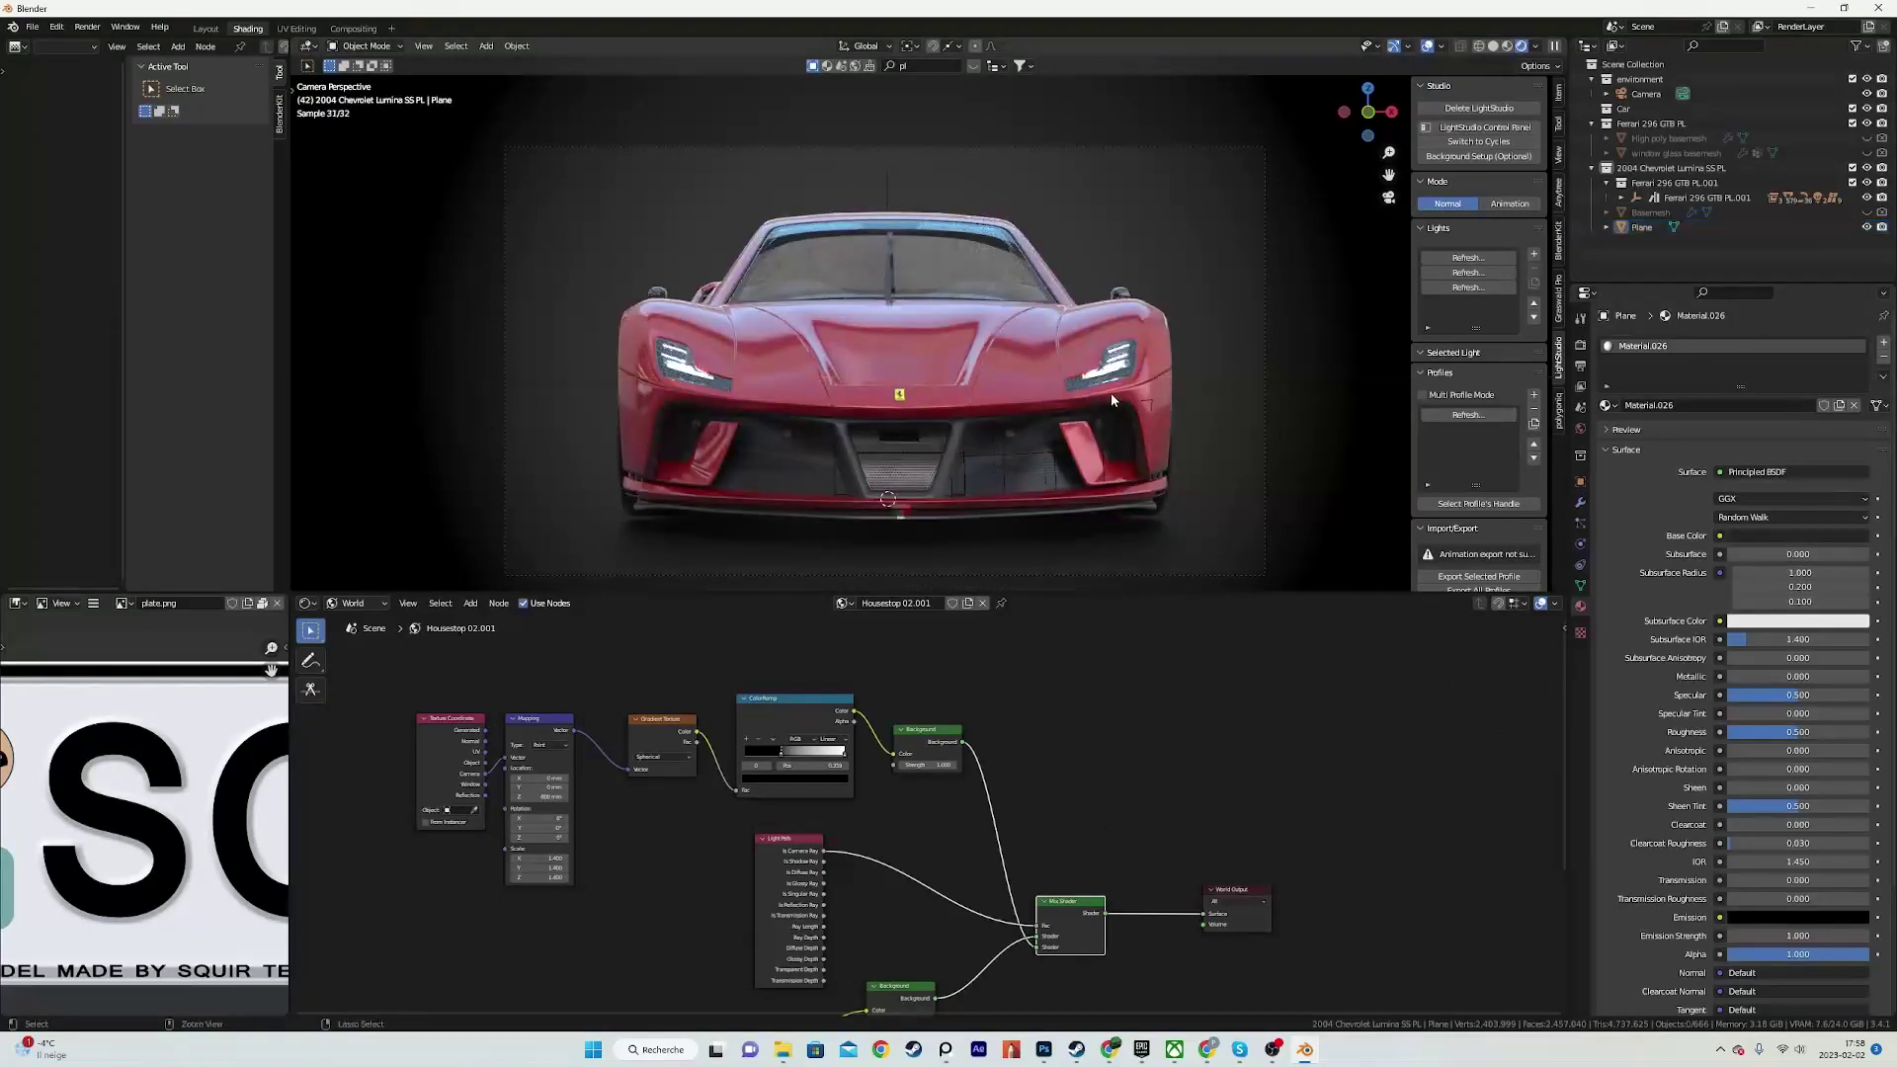
Step: Walk the camera to a three-quarter view to examine the car, its shadow and the gradient, then cancel the move
{"action": "key", "text": "shift+grave"}
{"action": "key", "text": "d"}
{"action": "key", "text": "d"}
{"action": "key", "text": "d"}
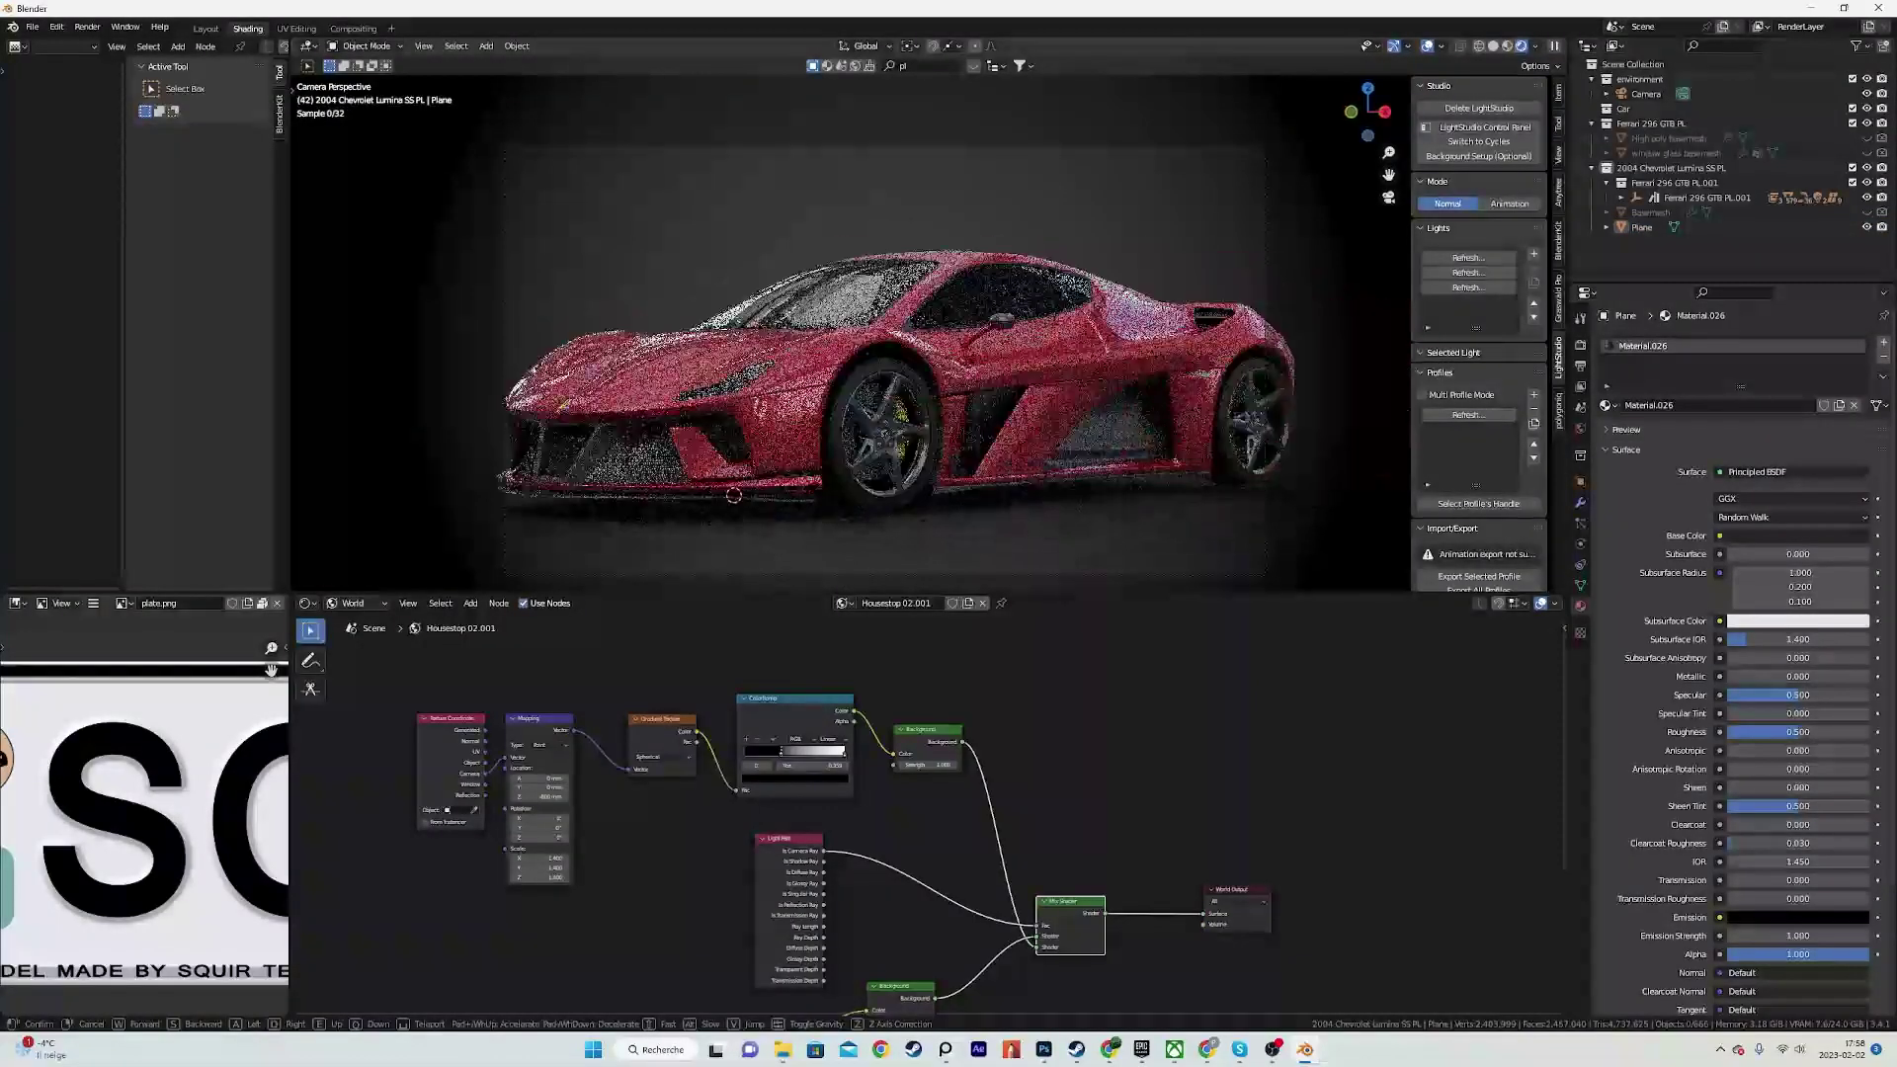
{"action": "key", "text": "Escape"}
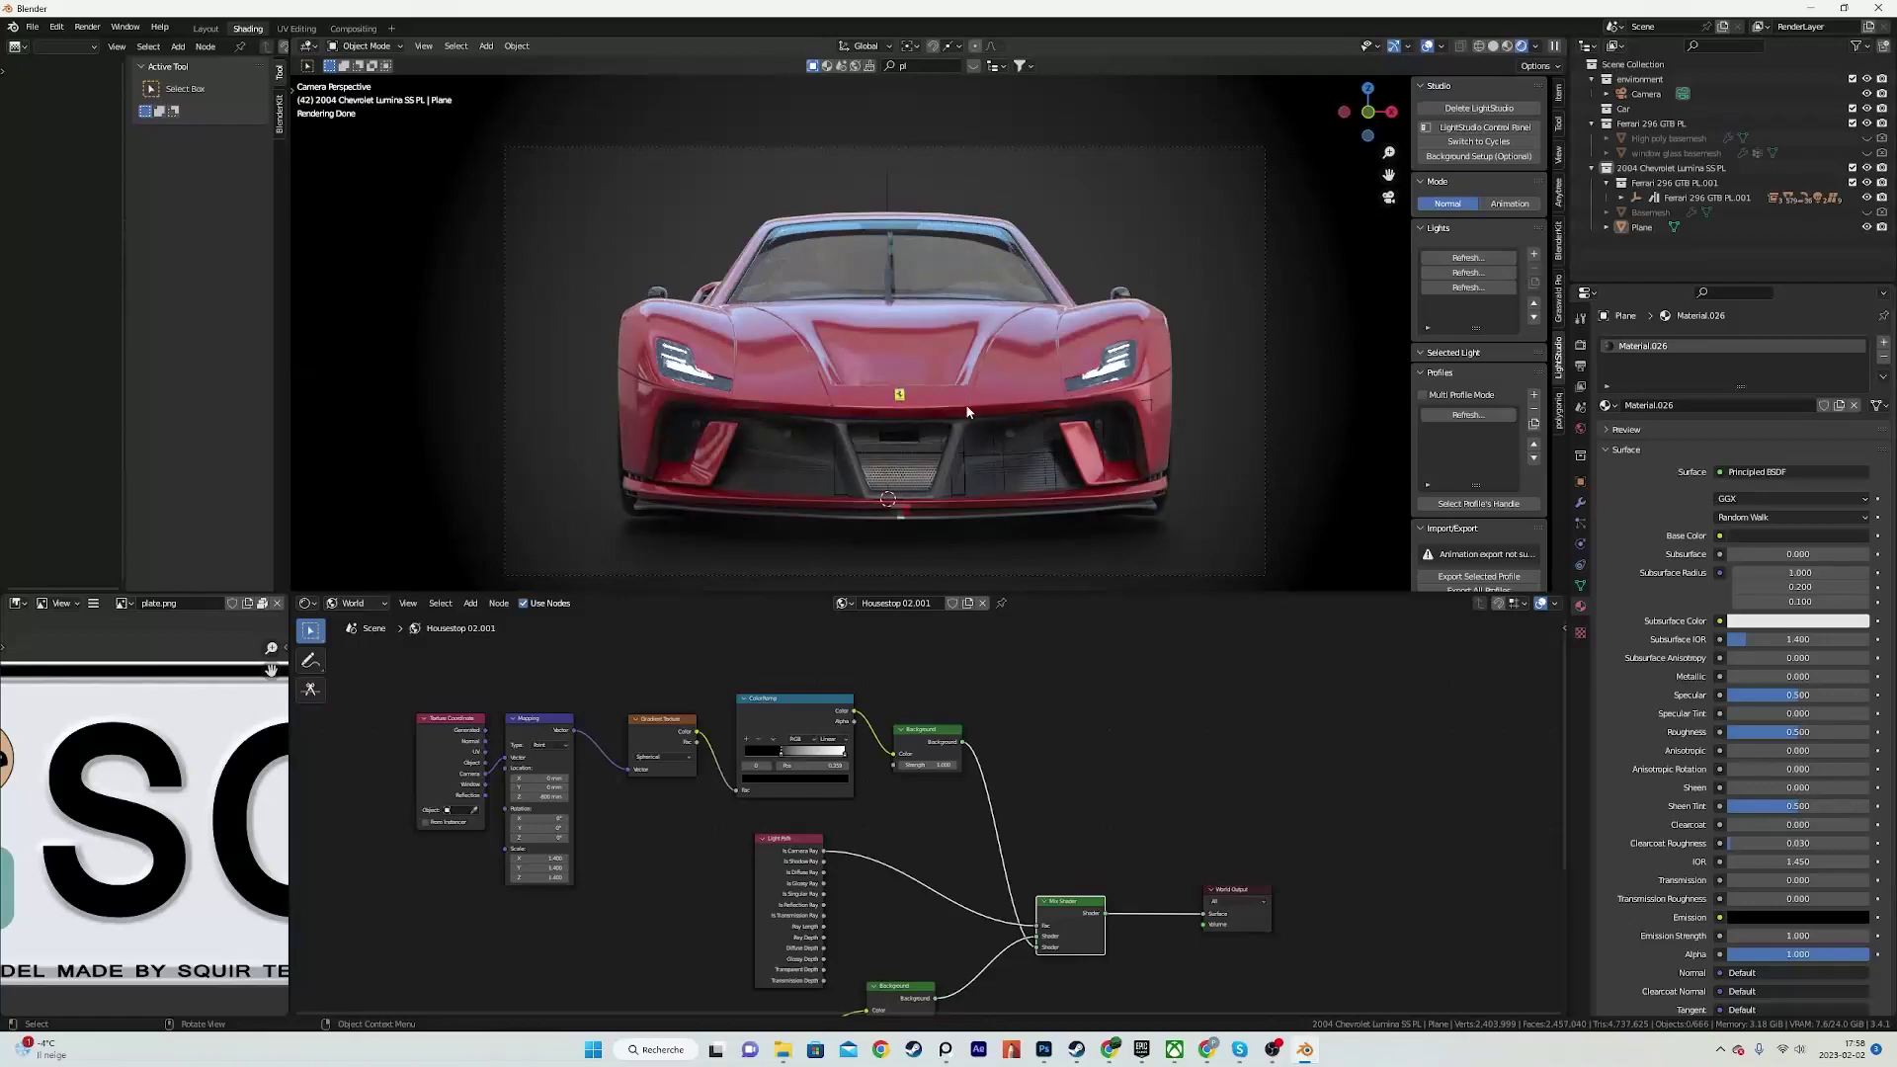
Step: Move the ColorRamp's black stop to position 0.295 to widen the background gradient
{"action": "scroll", "coordinate": [755, 779], "scroll_direction": "down", "scroll_amount": 2}
{"action": "middle_click_drag", "start_coordinate": [759, 778], "coordinate": [909, 810]}
{"action": "scroll", "coordinate": [879, 805], "scroll_direction": "up", "scroll_amount": 8}
{"action": "scroll", "coordinate": [695, 787], "scroll_direction": "down", "scroll_amount": 6}
{"action": "scroll", "coordinate": [978, 771], "scroll_direction": "up", "scroll_amount": 7}
{"action": "scroll", "coordinate": [911, 817], "scroll_direction": "up", "scroll_amount": 3}
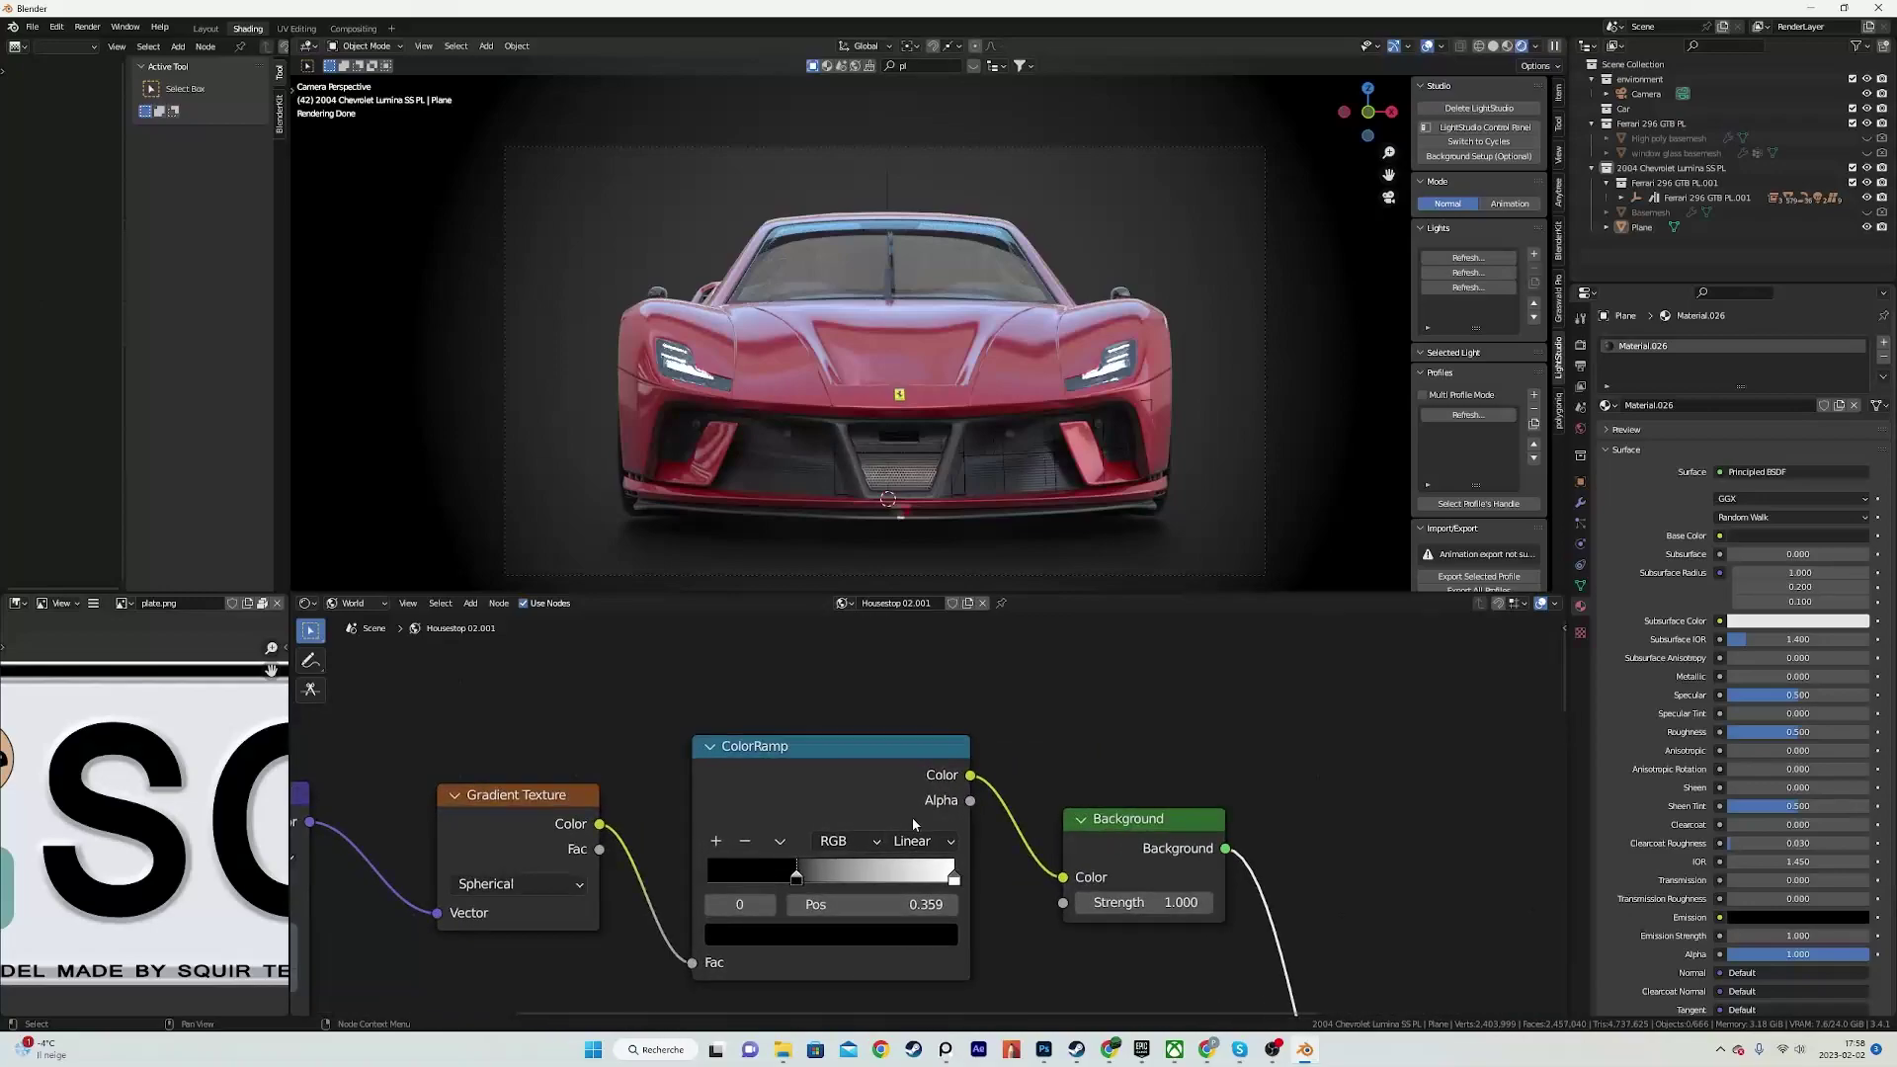
{"action": "left_click", "coordinate": [959, 889]}
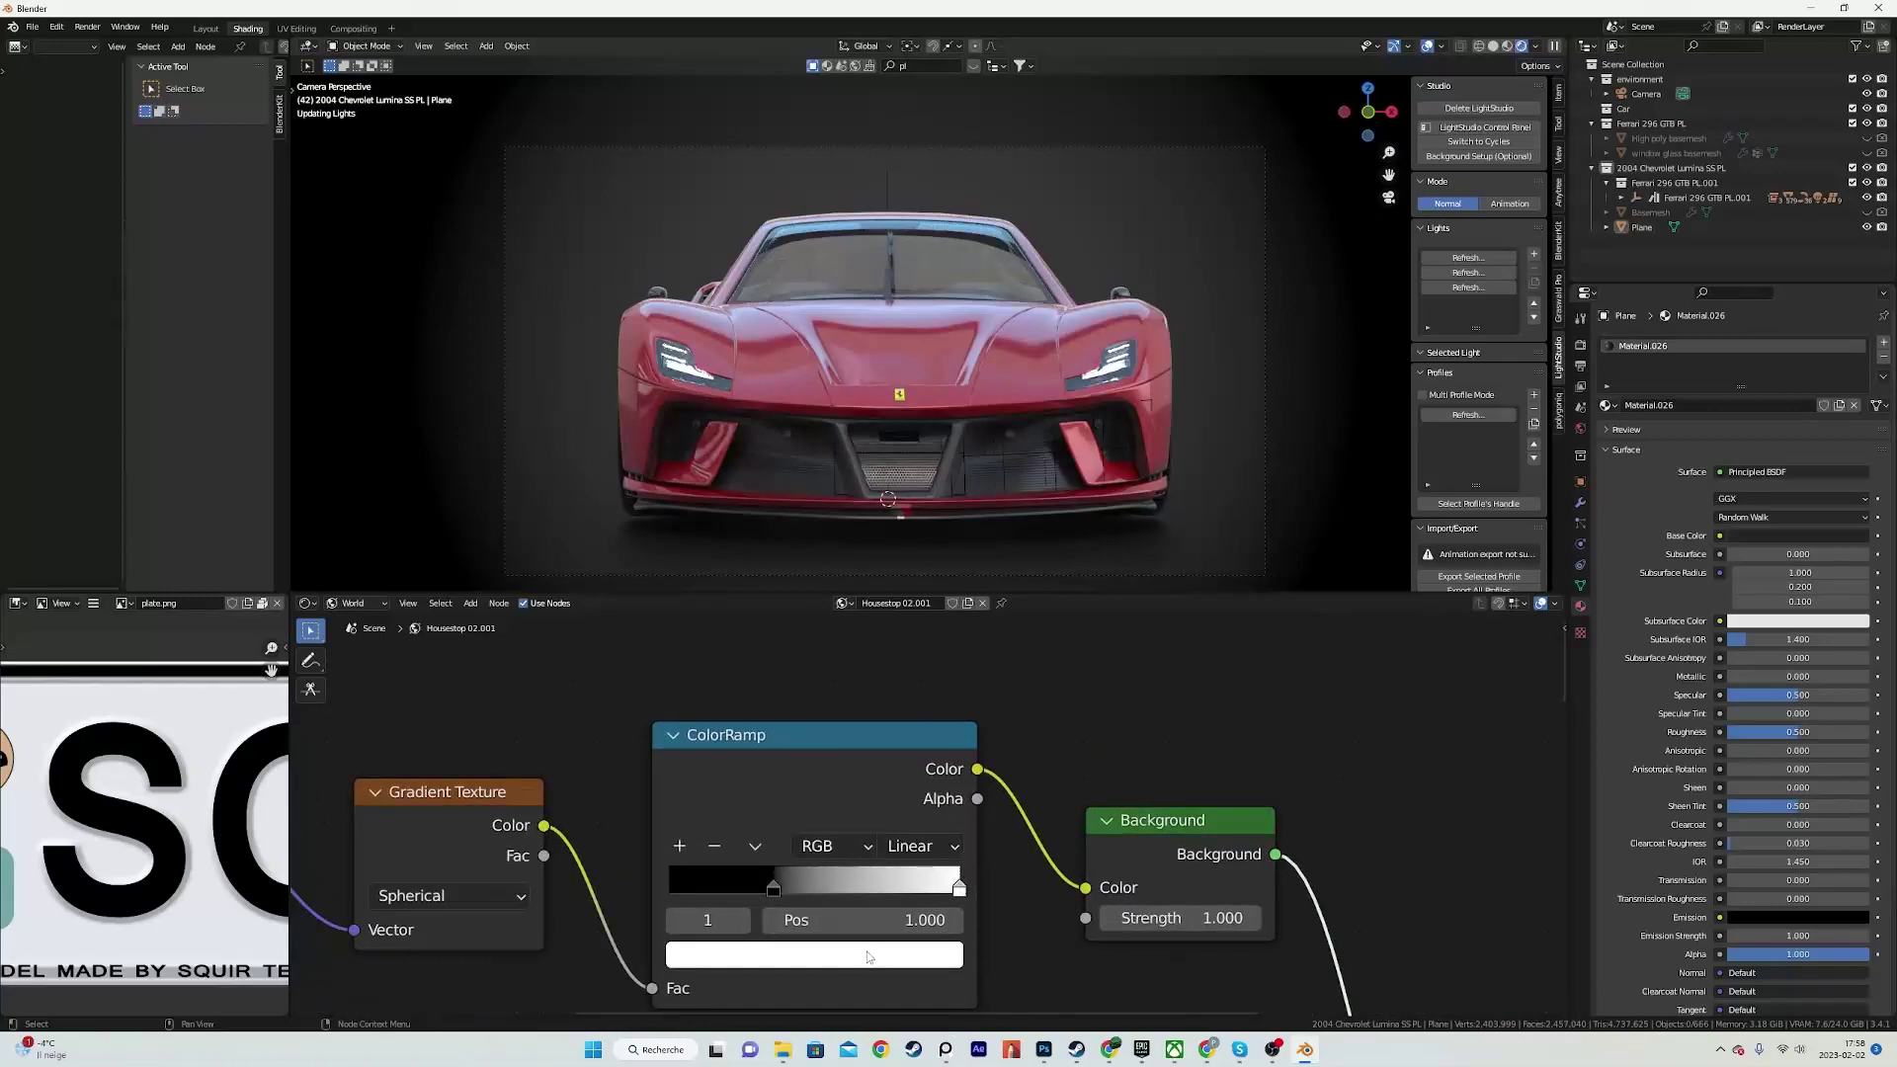
{"action": "left_click_drag", "start_coordinate": [775, 893], "coordinate": [736, 886]}
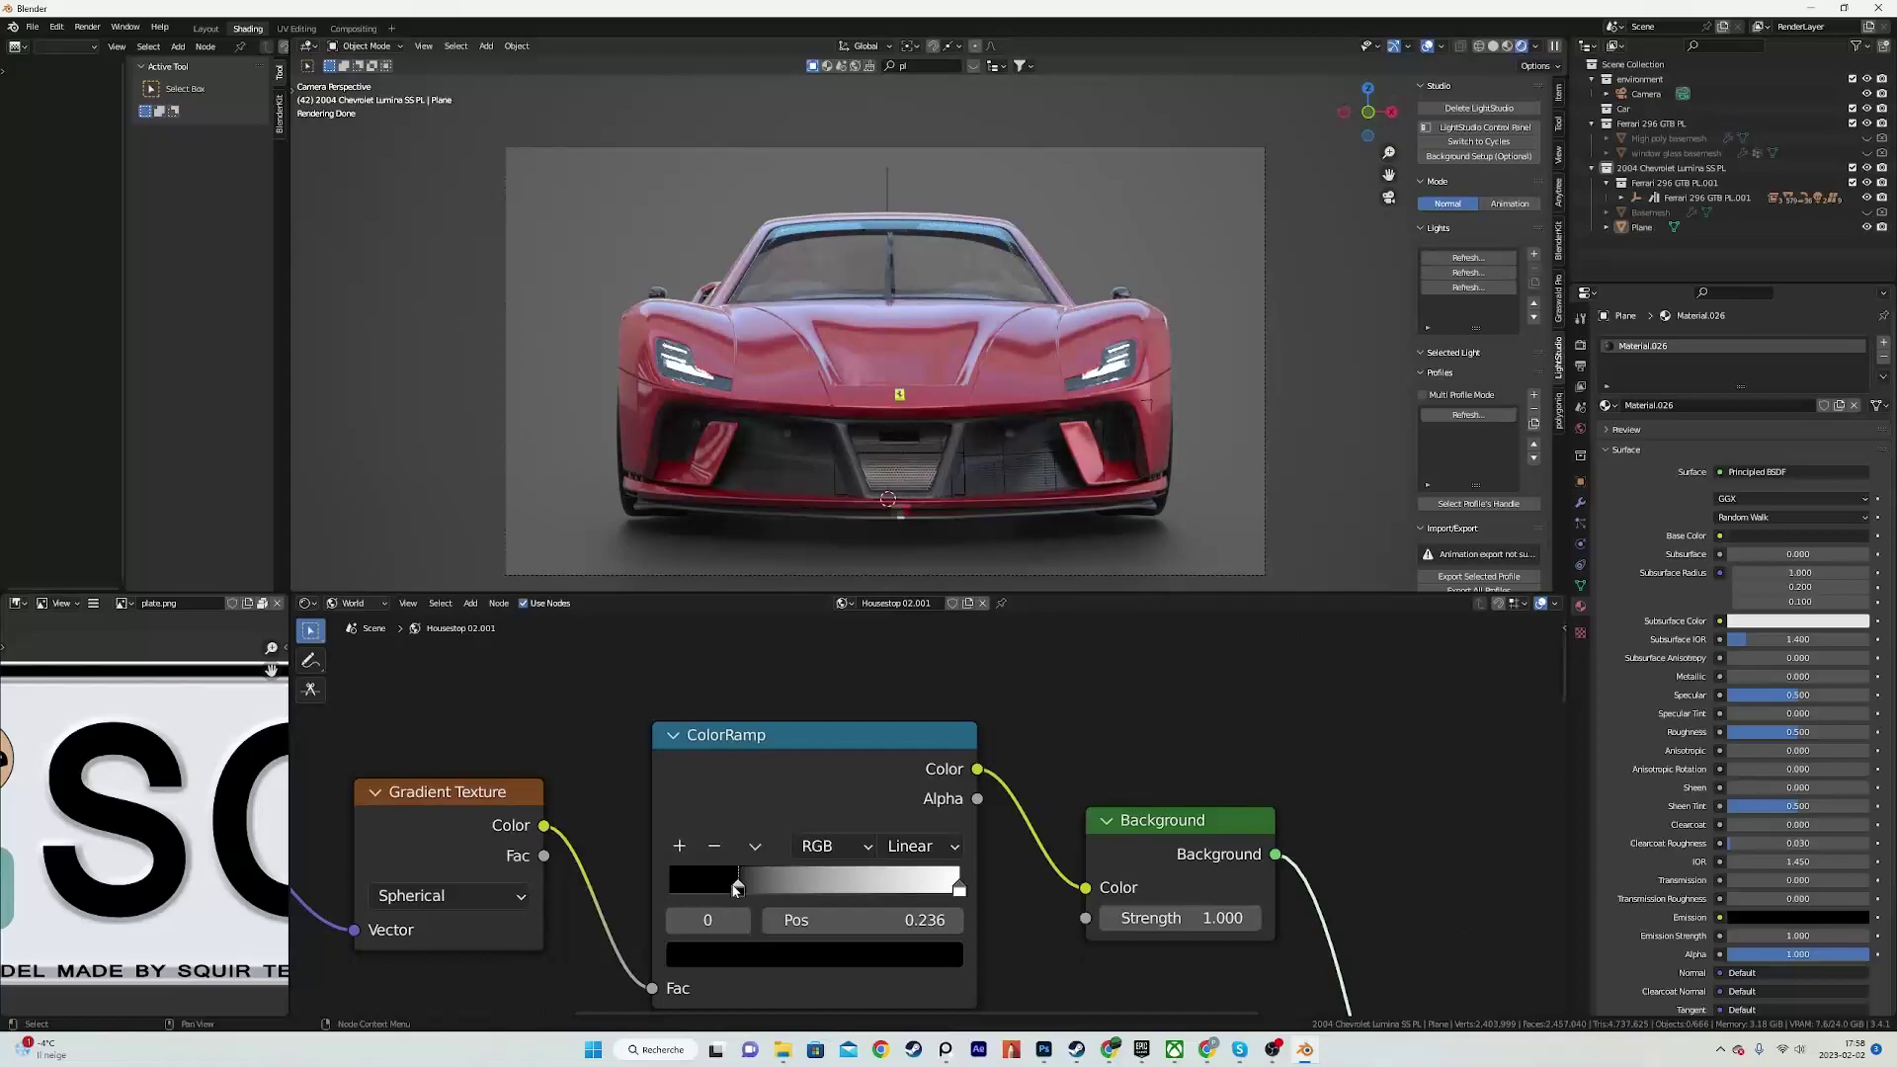
{"action": "left_click_drag", "start_coordinate": [736, 889], "coordinate": [756, 889]}
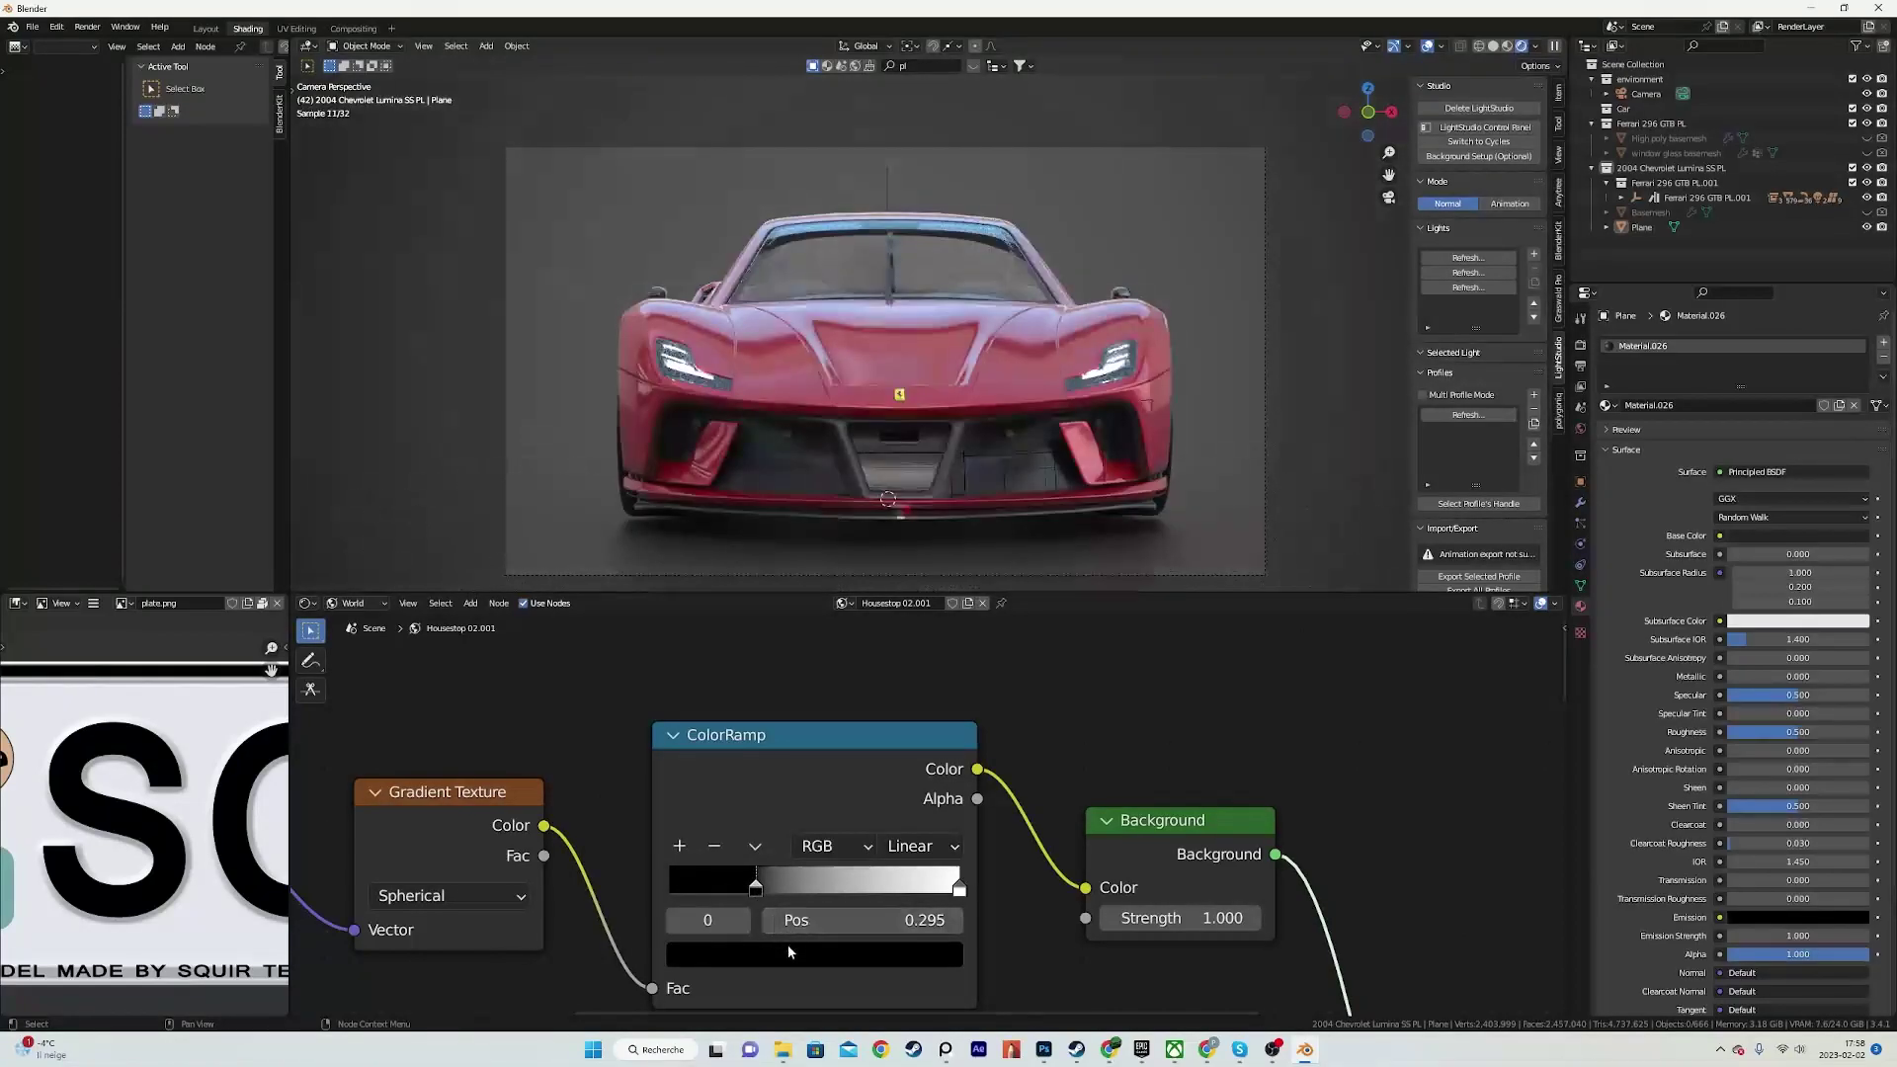
Step: Change the ColorRamp's white stop at position 1.000 to a light red
{"action": "left_click", "coordinate": [957, 899]}
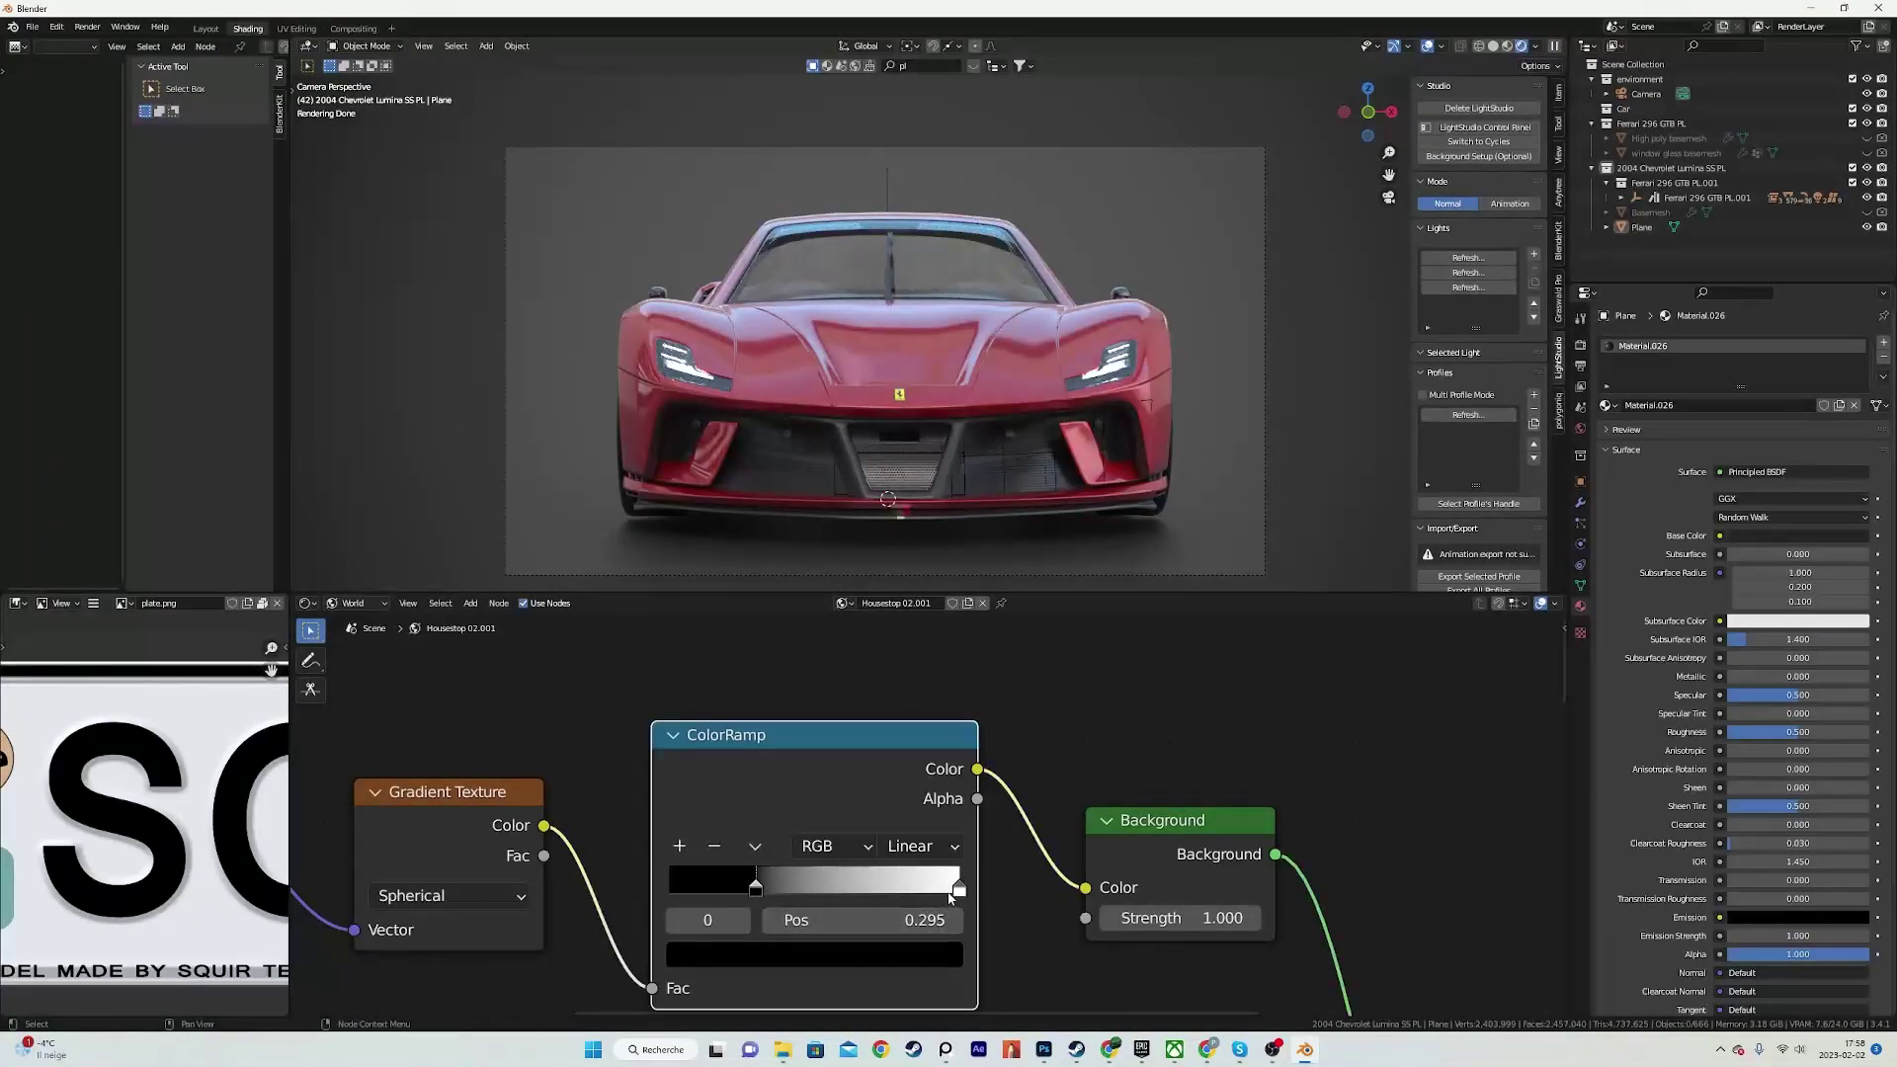
{"action": "left_click", "coordinate": [959, 889]}
{"action": "left_click", "coordinate": [884, 954]}
{"action": "left_click", "coordinate": [776, 736]}
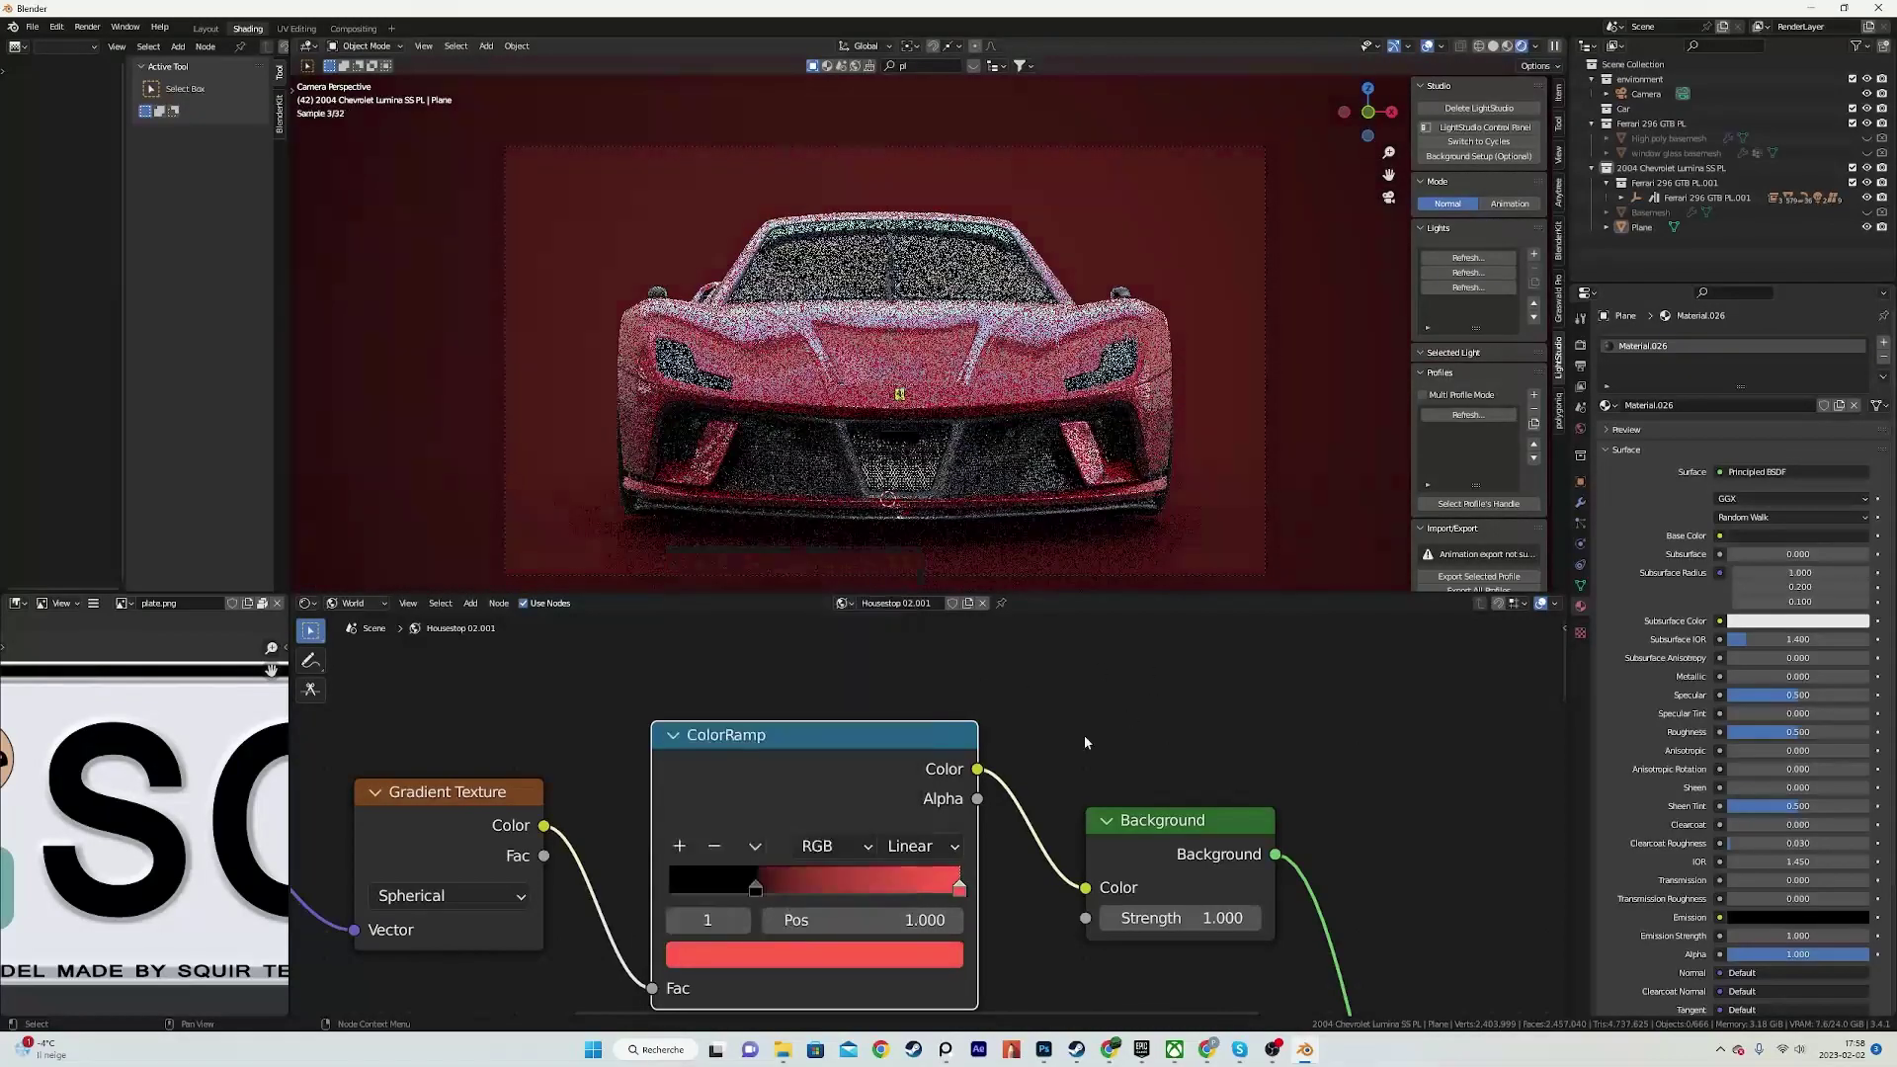
{"action": "scroll", "coordinate": [939, 769], "scroll_direction": "down", "scroll_amount": 7}
{"action": "middle_click_drag", "start_coordinate": [903, 822], "coordinate": [921, 757]}
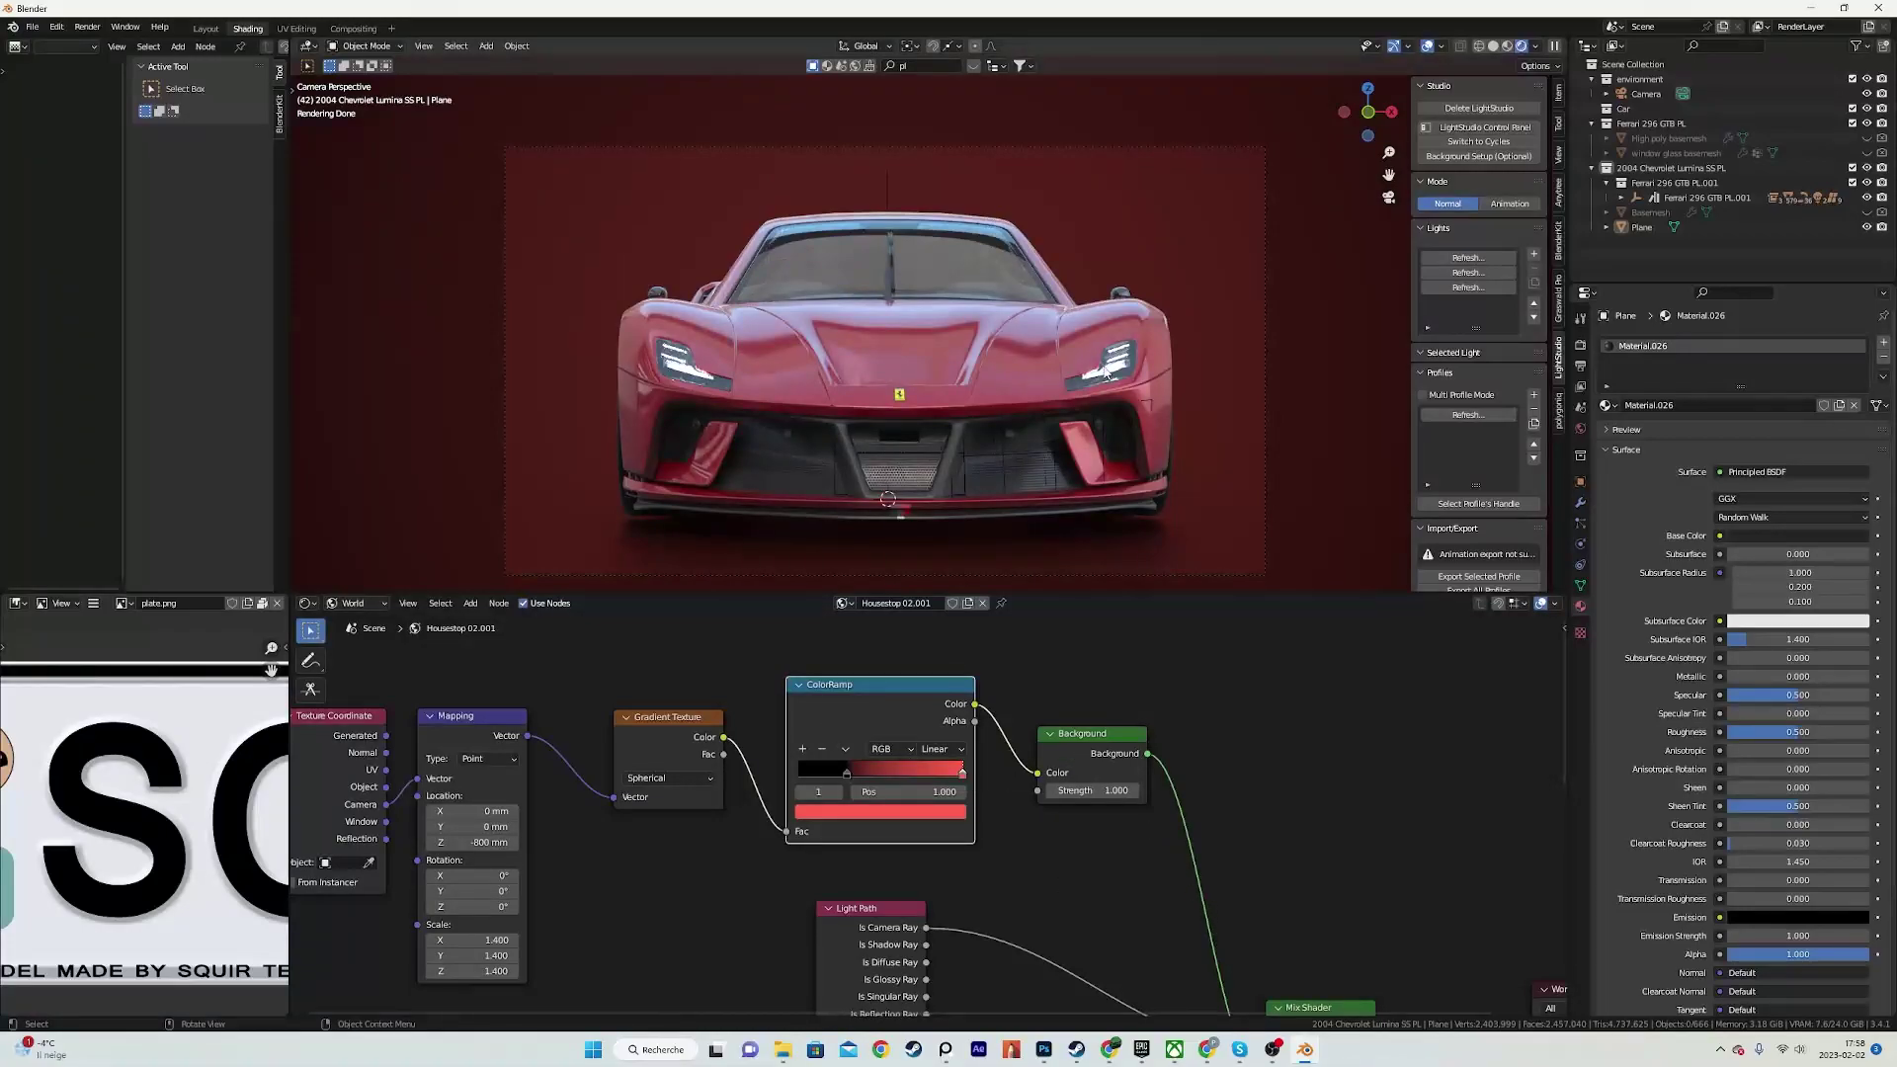
Step: Reposition the camera for a front three-quarter view of the car and take a screenshot of the camera frame
{"action": "key", "text": "shift+grave"}
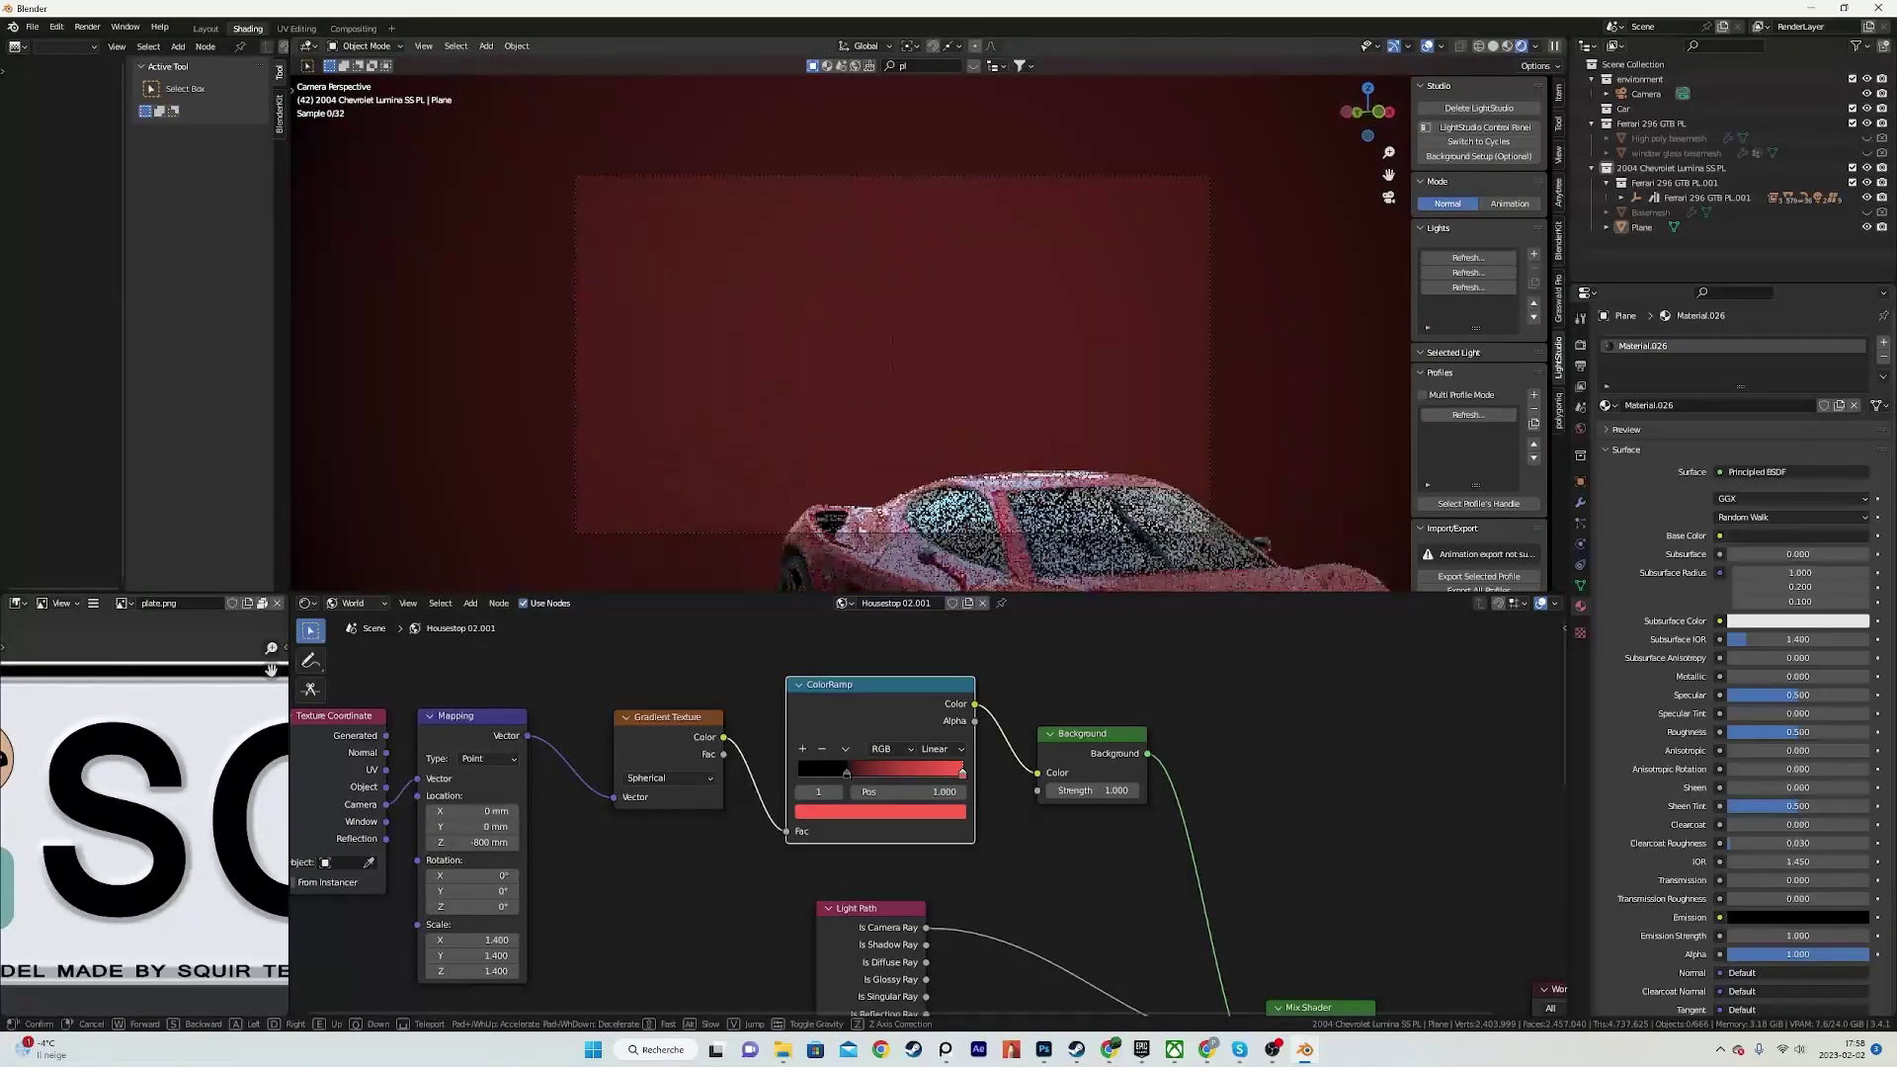
{"action": "left_click", "coordinate": [929, 332]}
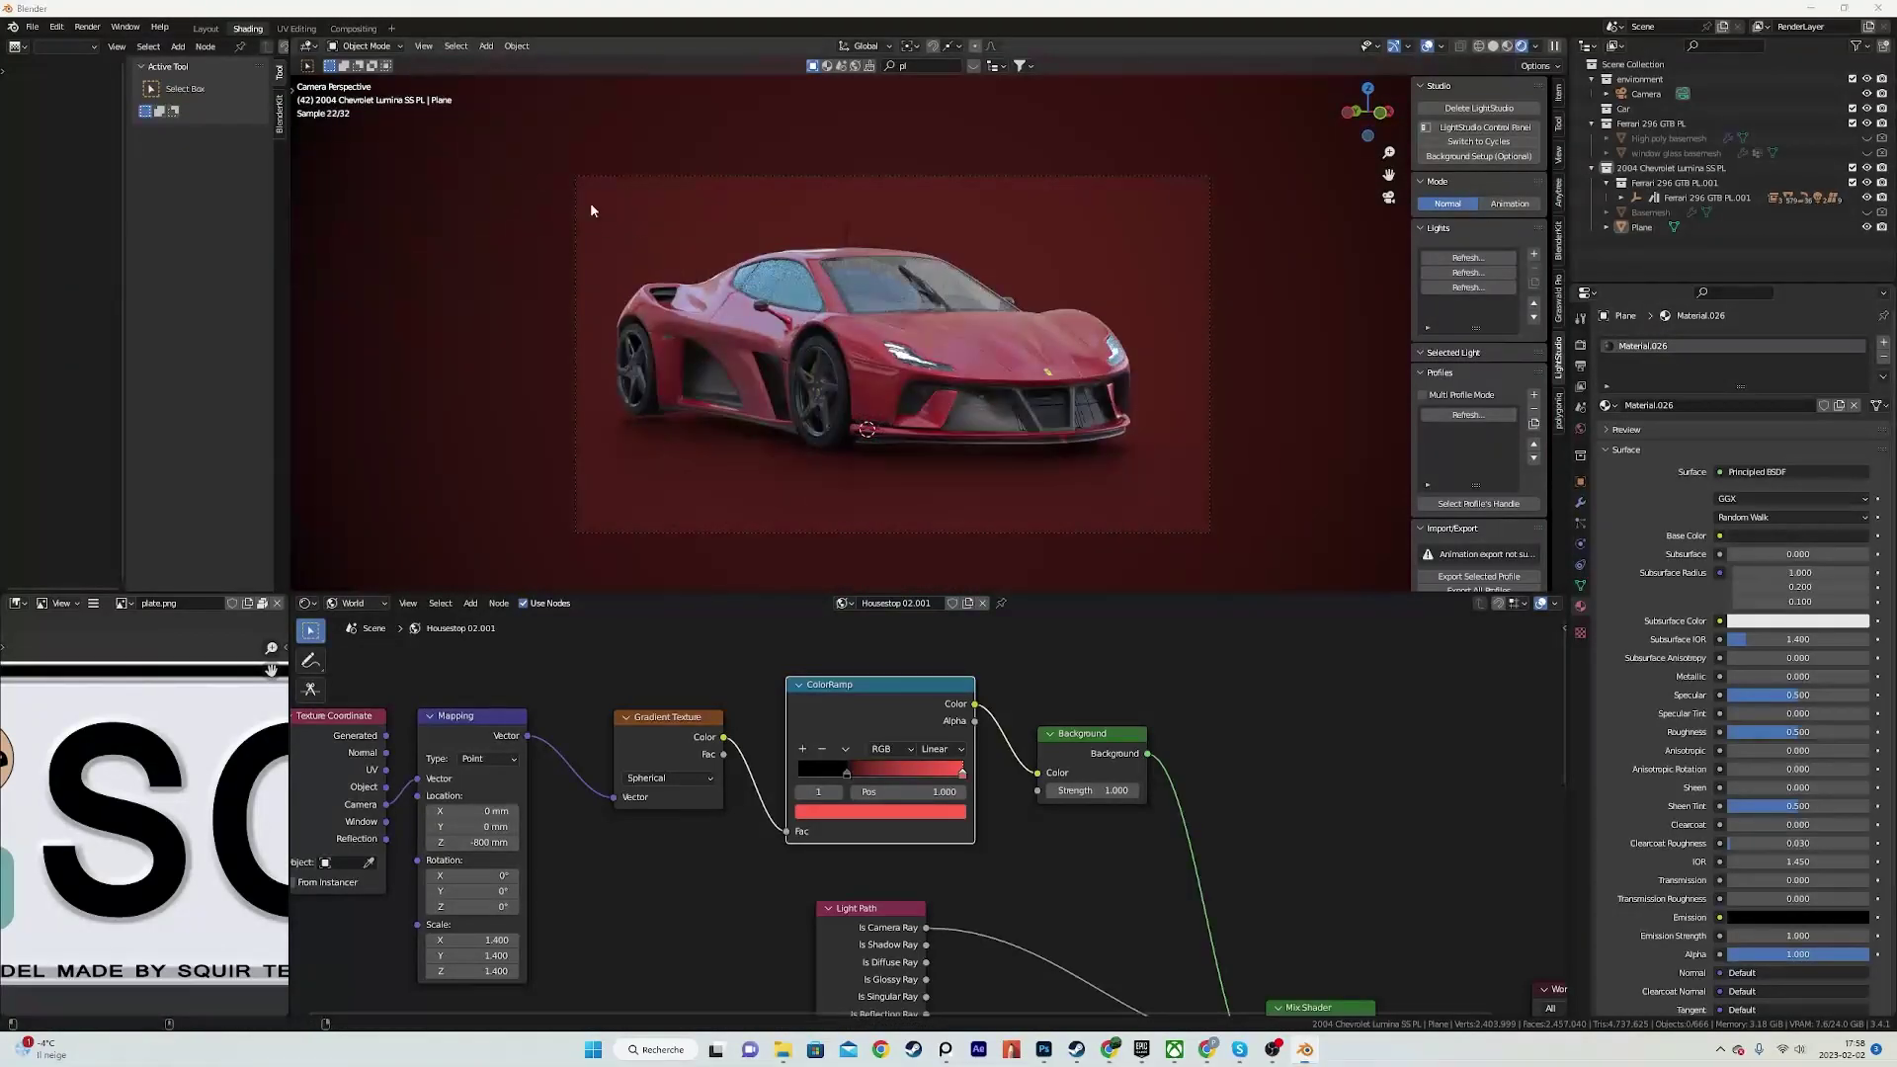
{"action": "key", "text": "super+shift+s"}
{"action": "left_click_drag", "start_coordinate": [577, 177], "coordinate": [1211, 533]}
{"action": "key", "text": "Home"}
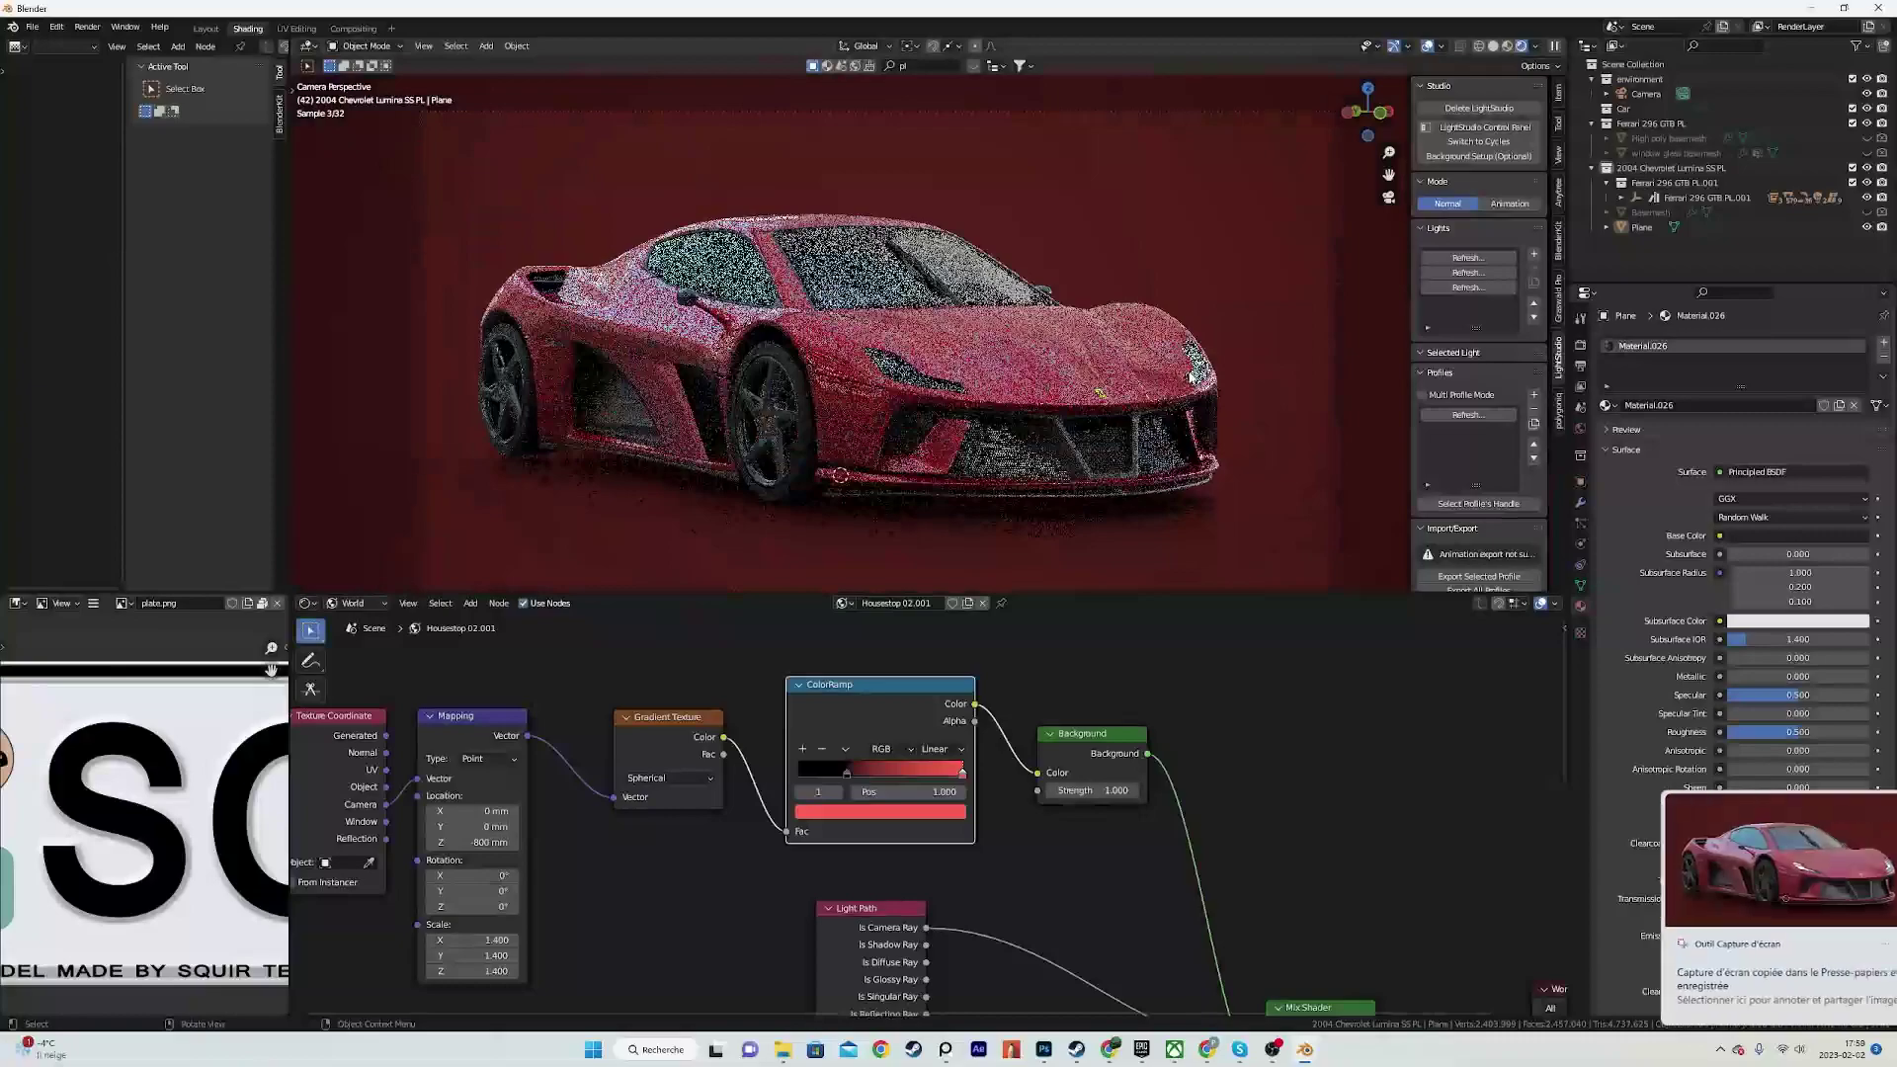
Step: Walk the camera around to frame the car in a full side view and confirm the new camera position
{"action": "scroll", "coordinate": [1189, 378], "scroll_direction": "down", "scroll_amount": 2}
{"action": "scroll", "coordinate": [1146, 393], "scroll_direction": "up", "scroll_amount": 1}
{"action": "scroll", "coordinate": [1137, 412], "scroll_direction": "down", "scroll_amount": 1}
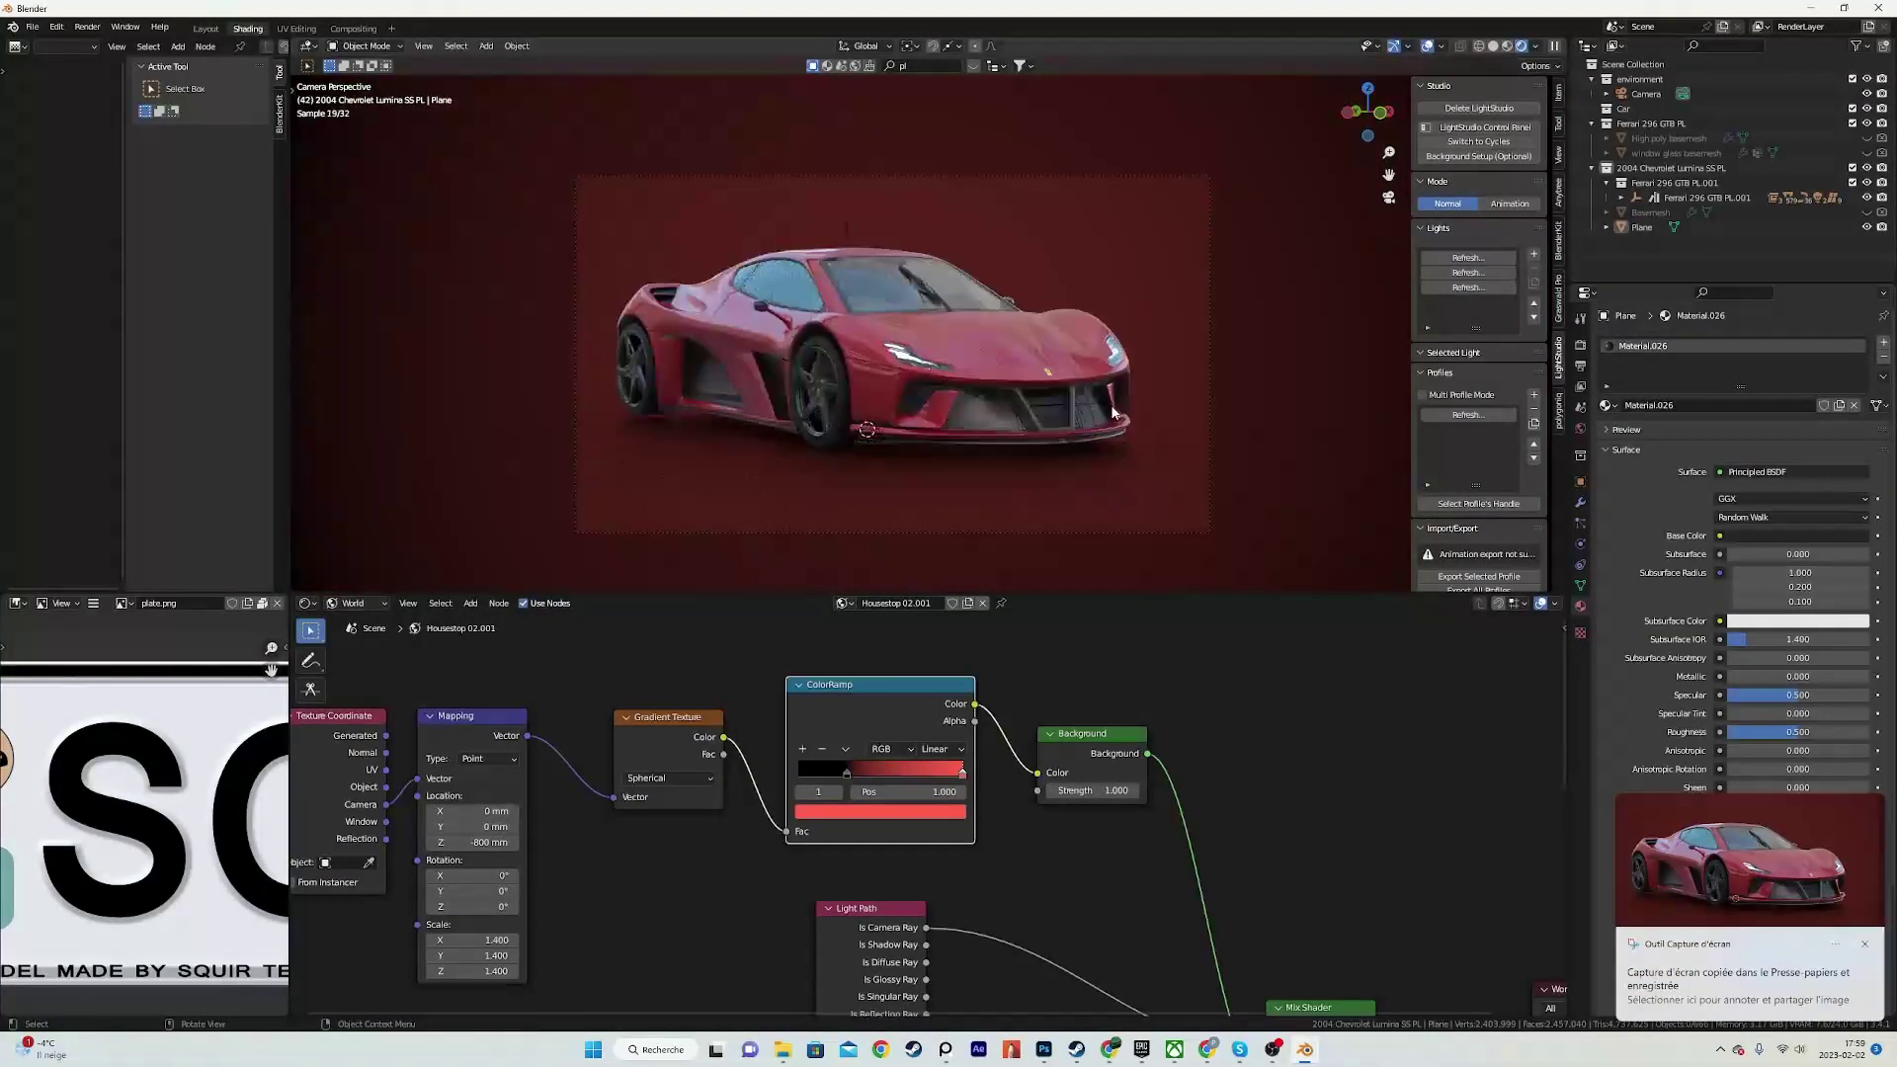
{"action": "key", "text": "shift+grave"}
{"action": "key", "text": "w"}
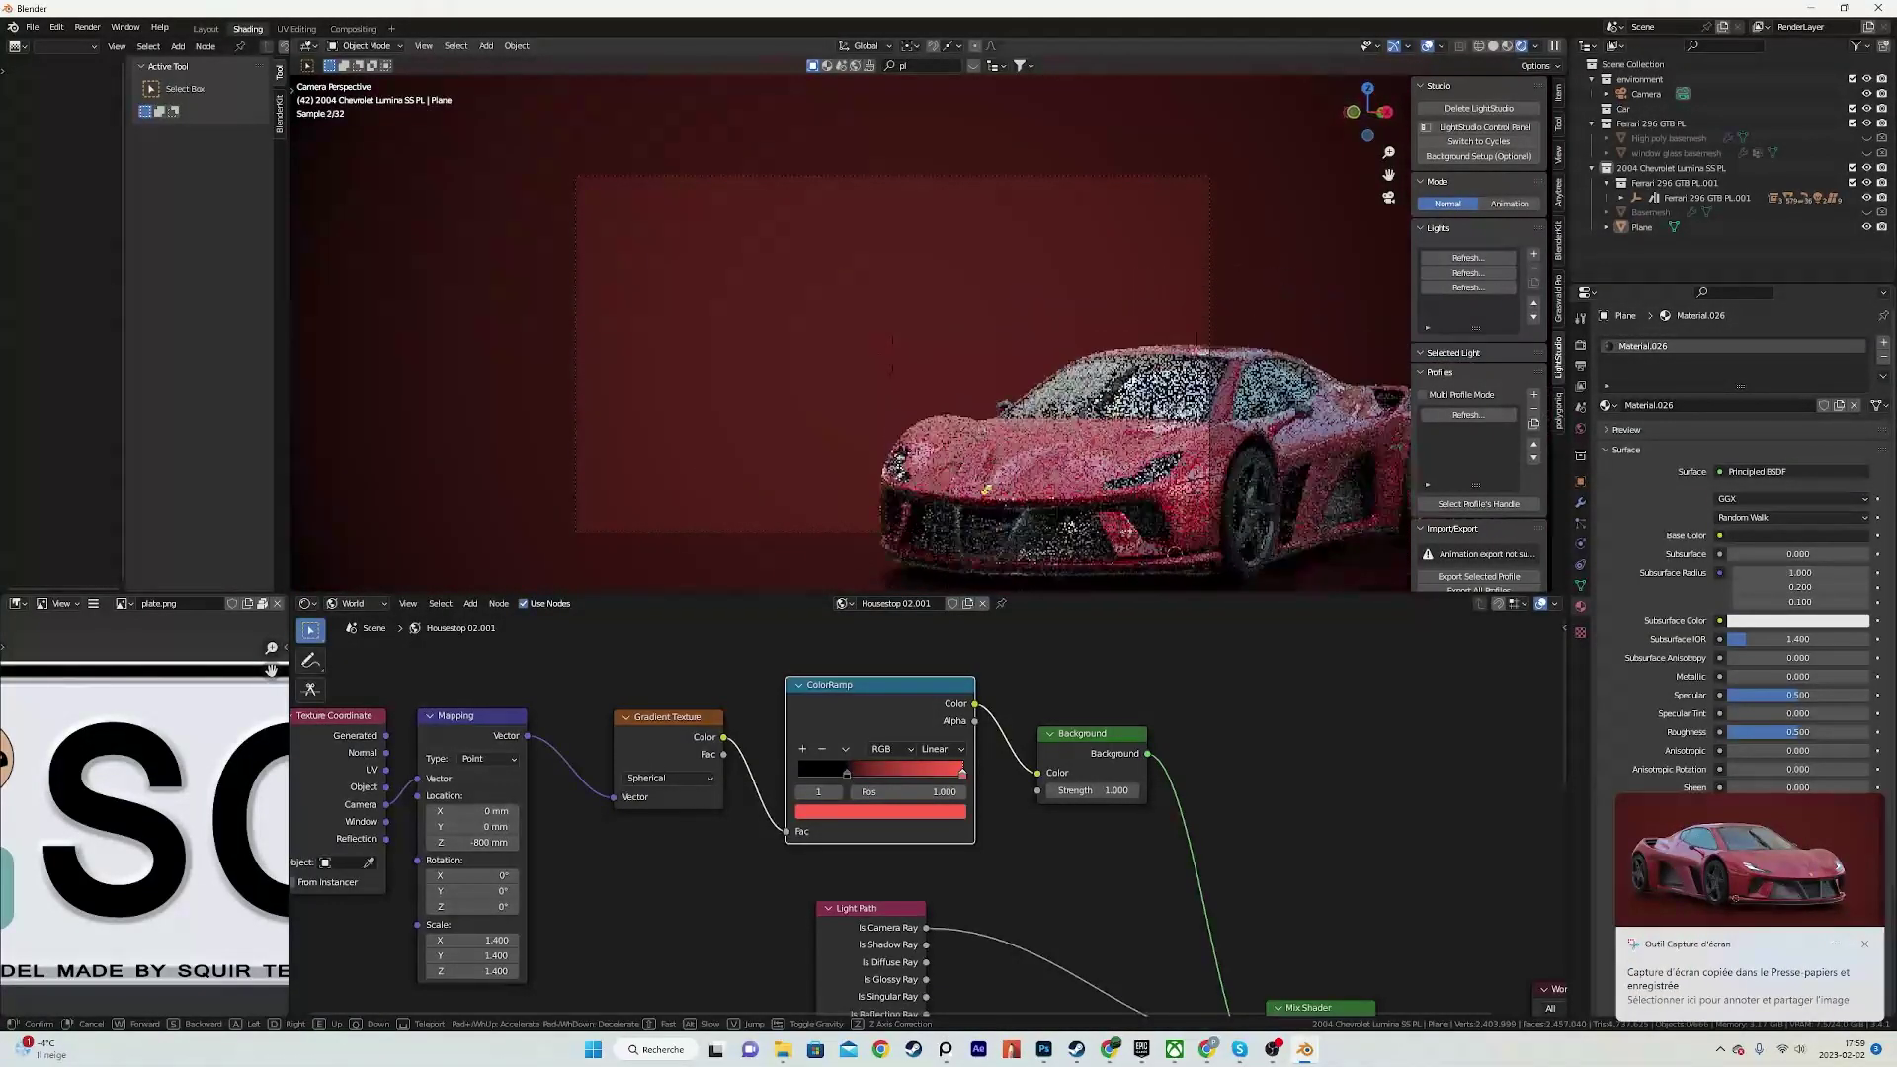
{"action": "key", "text": "d"}
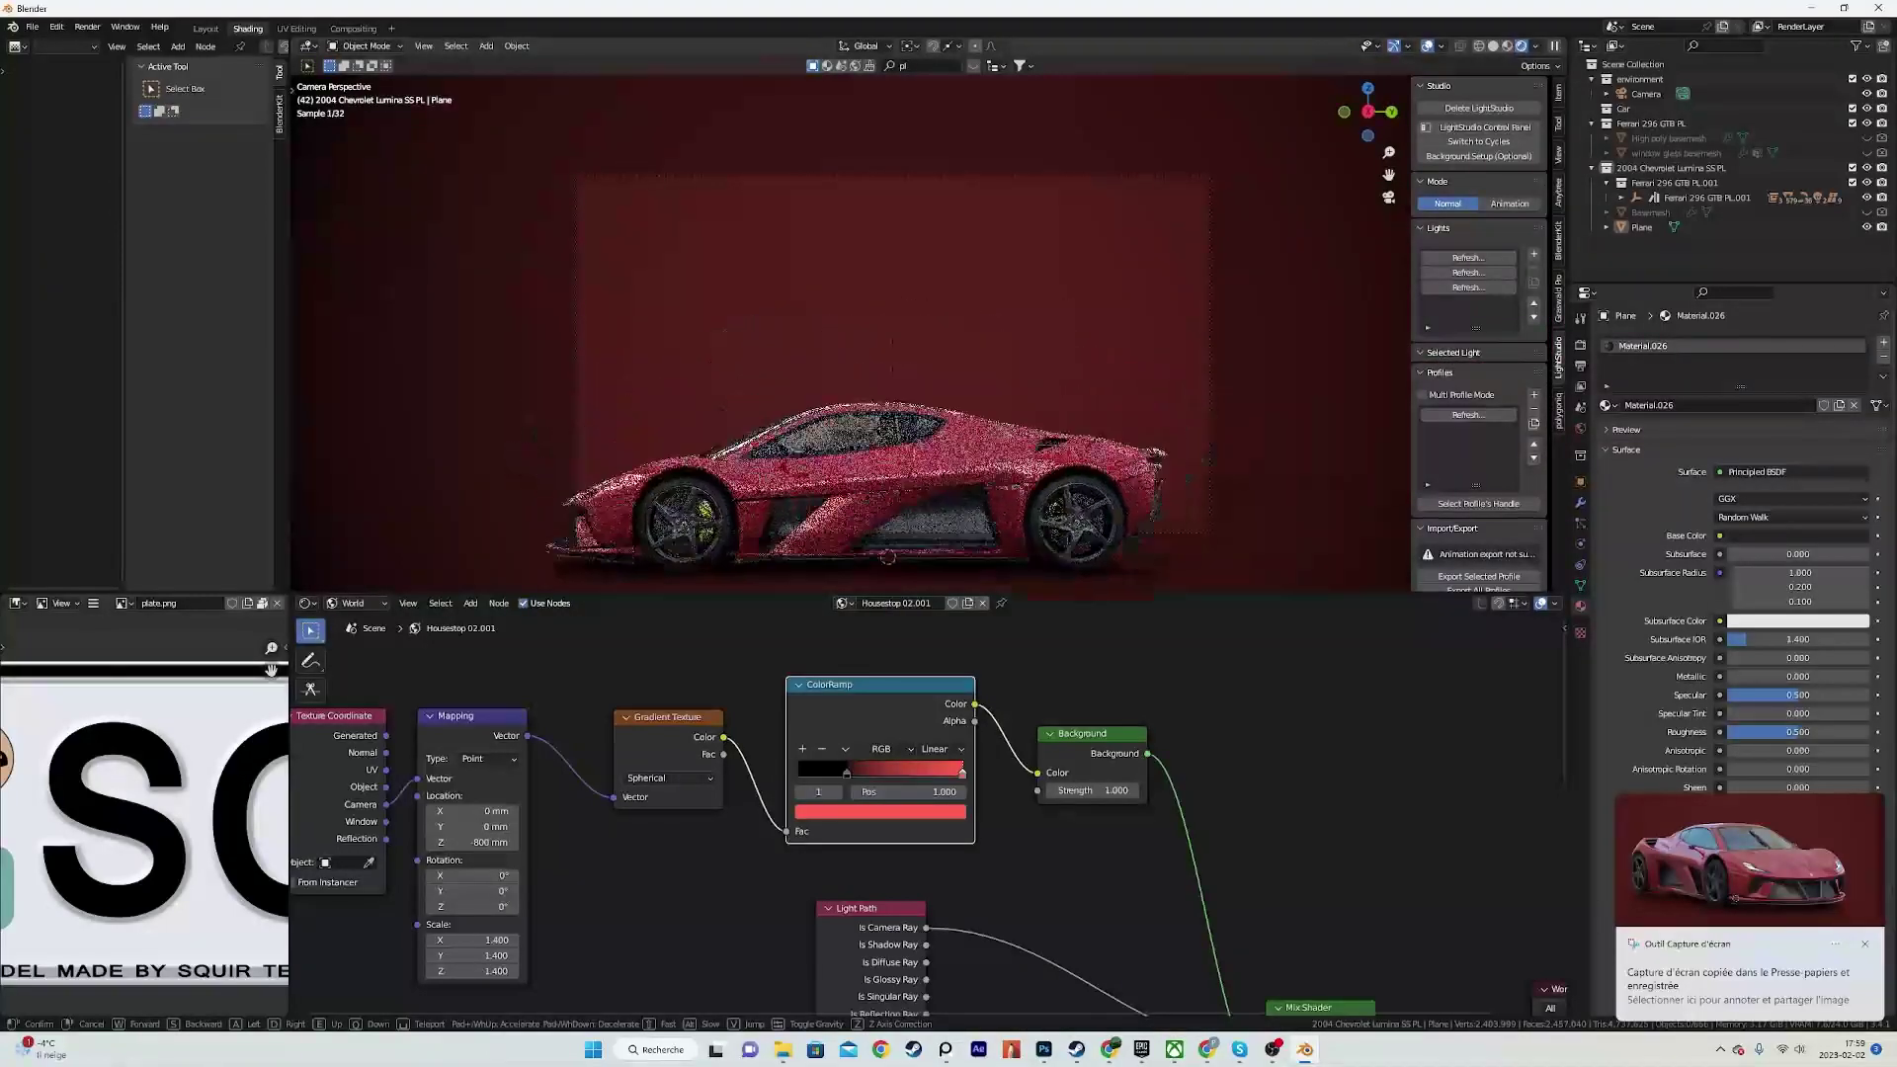
{"action": "key", "text": "s"}
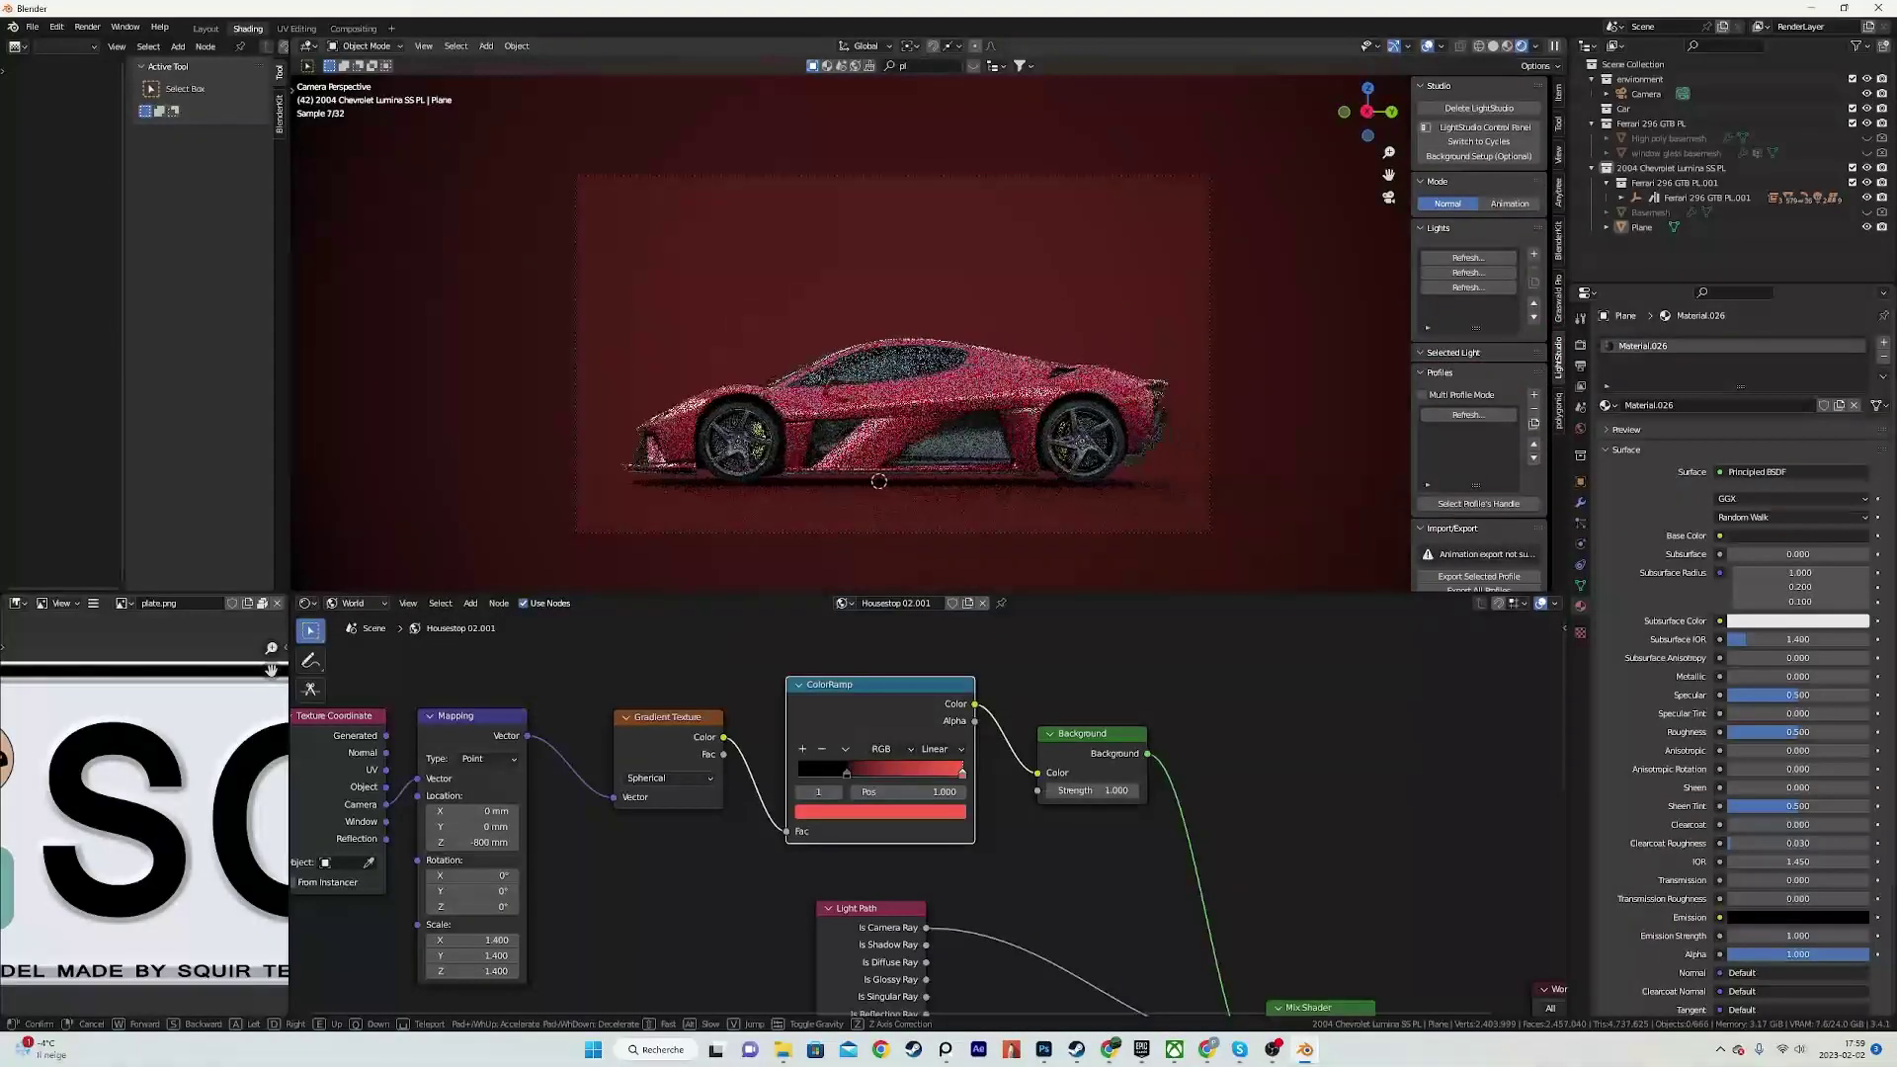
{"action": "left_click", "coordinate": [1128, 395]}
{"action": "scroll", "coordinate": [1129, 395], "scroll_direction": "up", "scroll_amount": 2}
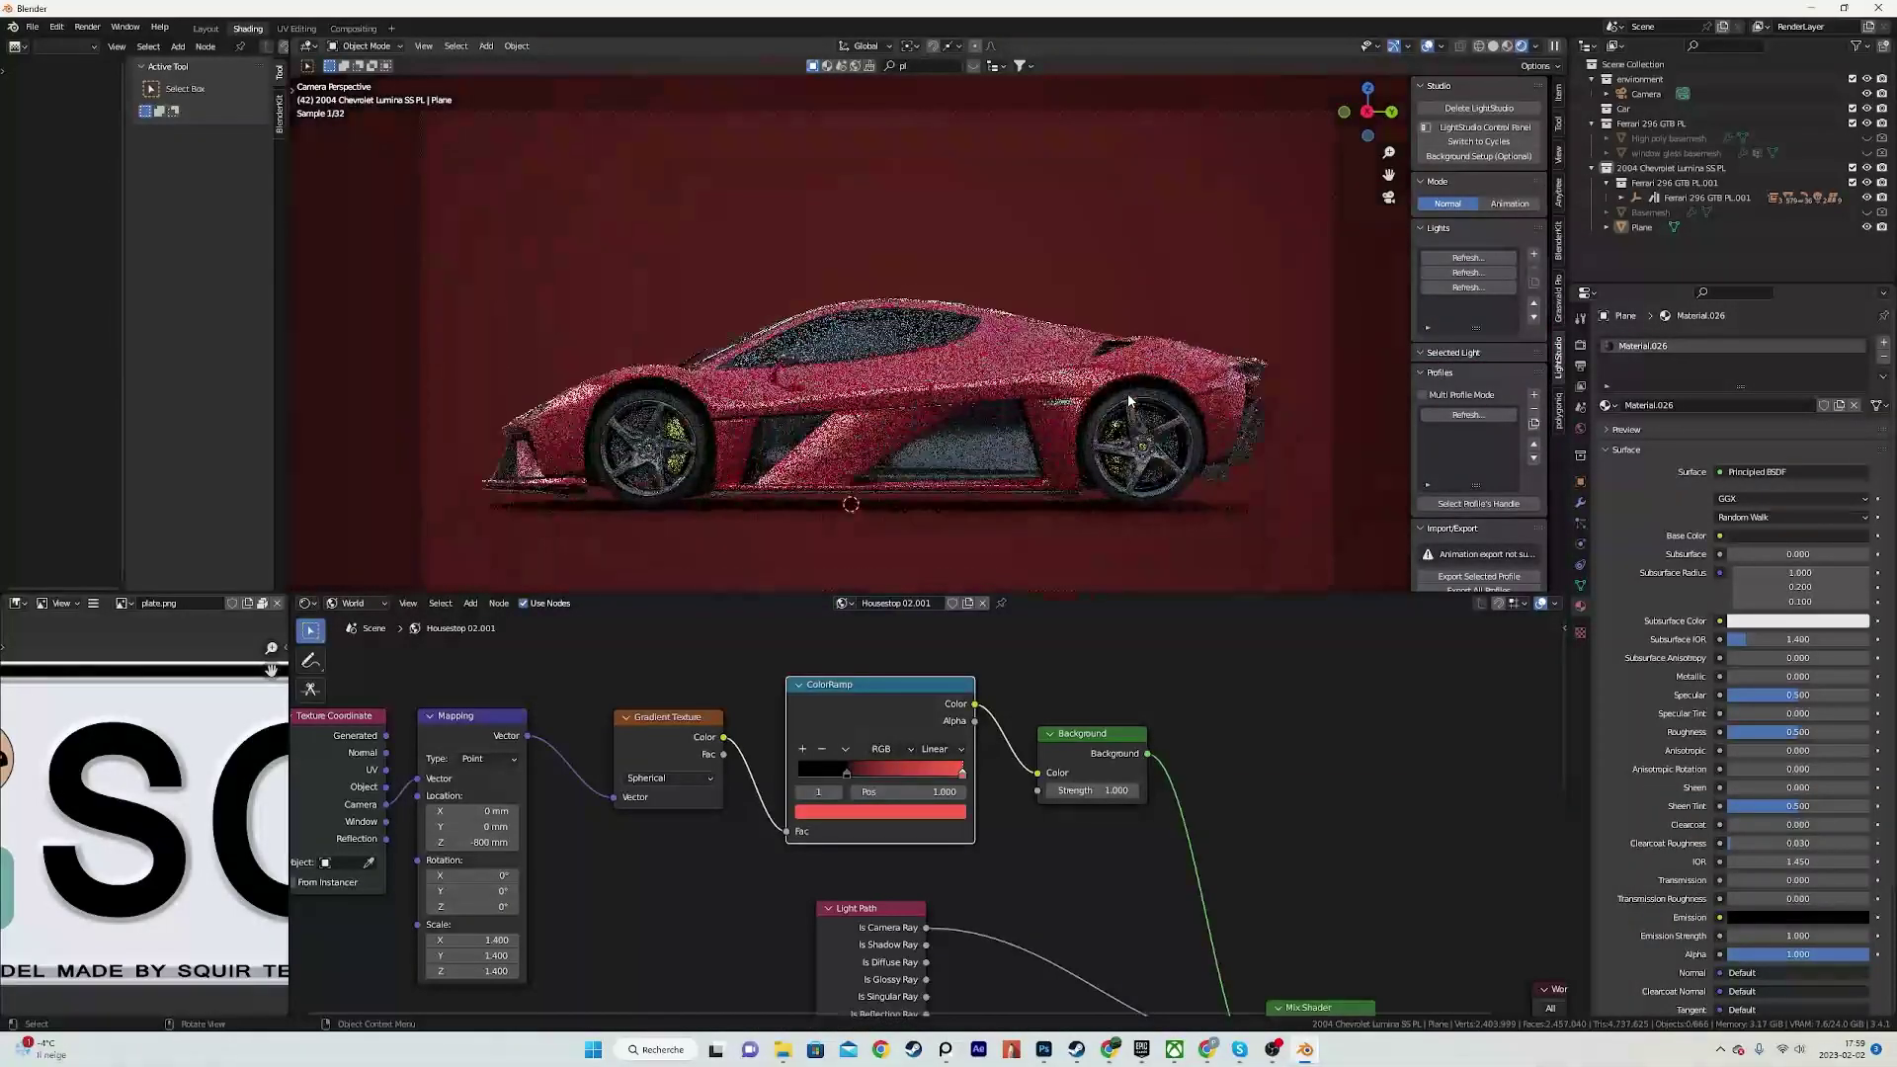
Step: Show the Layout workspace's viewport in Rendered shading through the camera and expand the HDR Background's settings in the world surface
{"action": "left_click", "coordinate": [204, 29]}
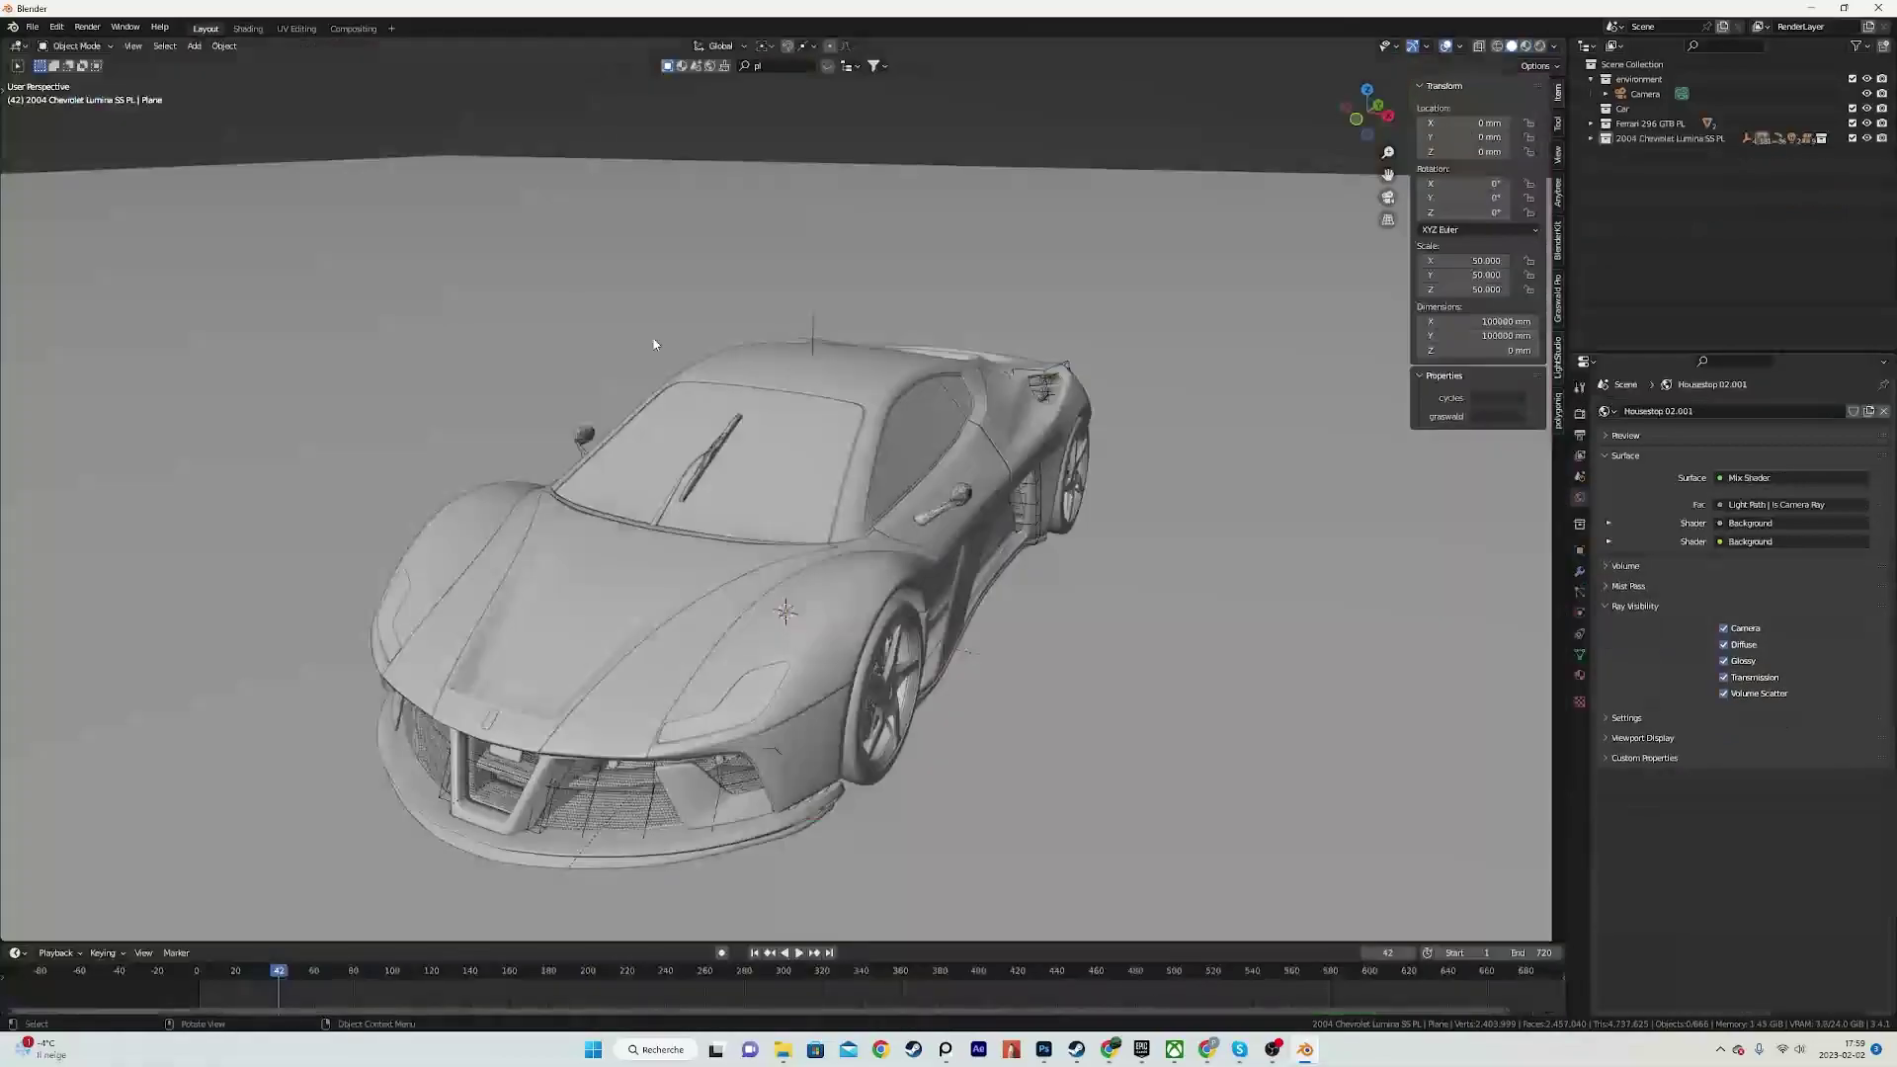
{"action": "key", "text": "z"}
{"action": "left_click", "coordinate": [908, 336]}
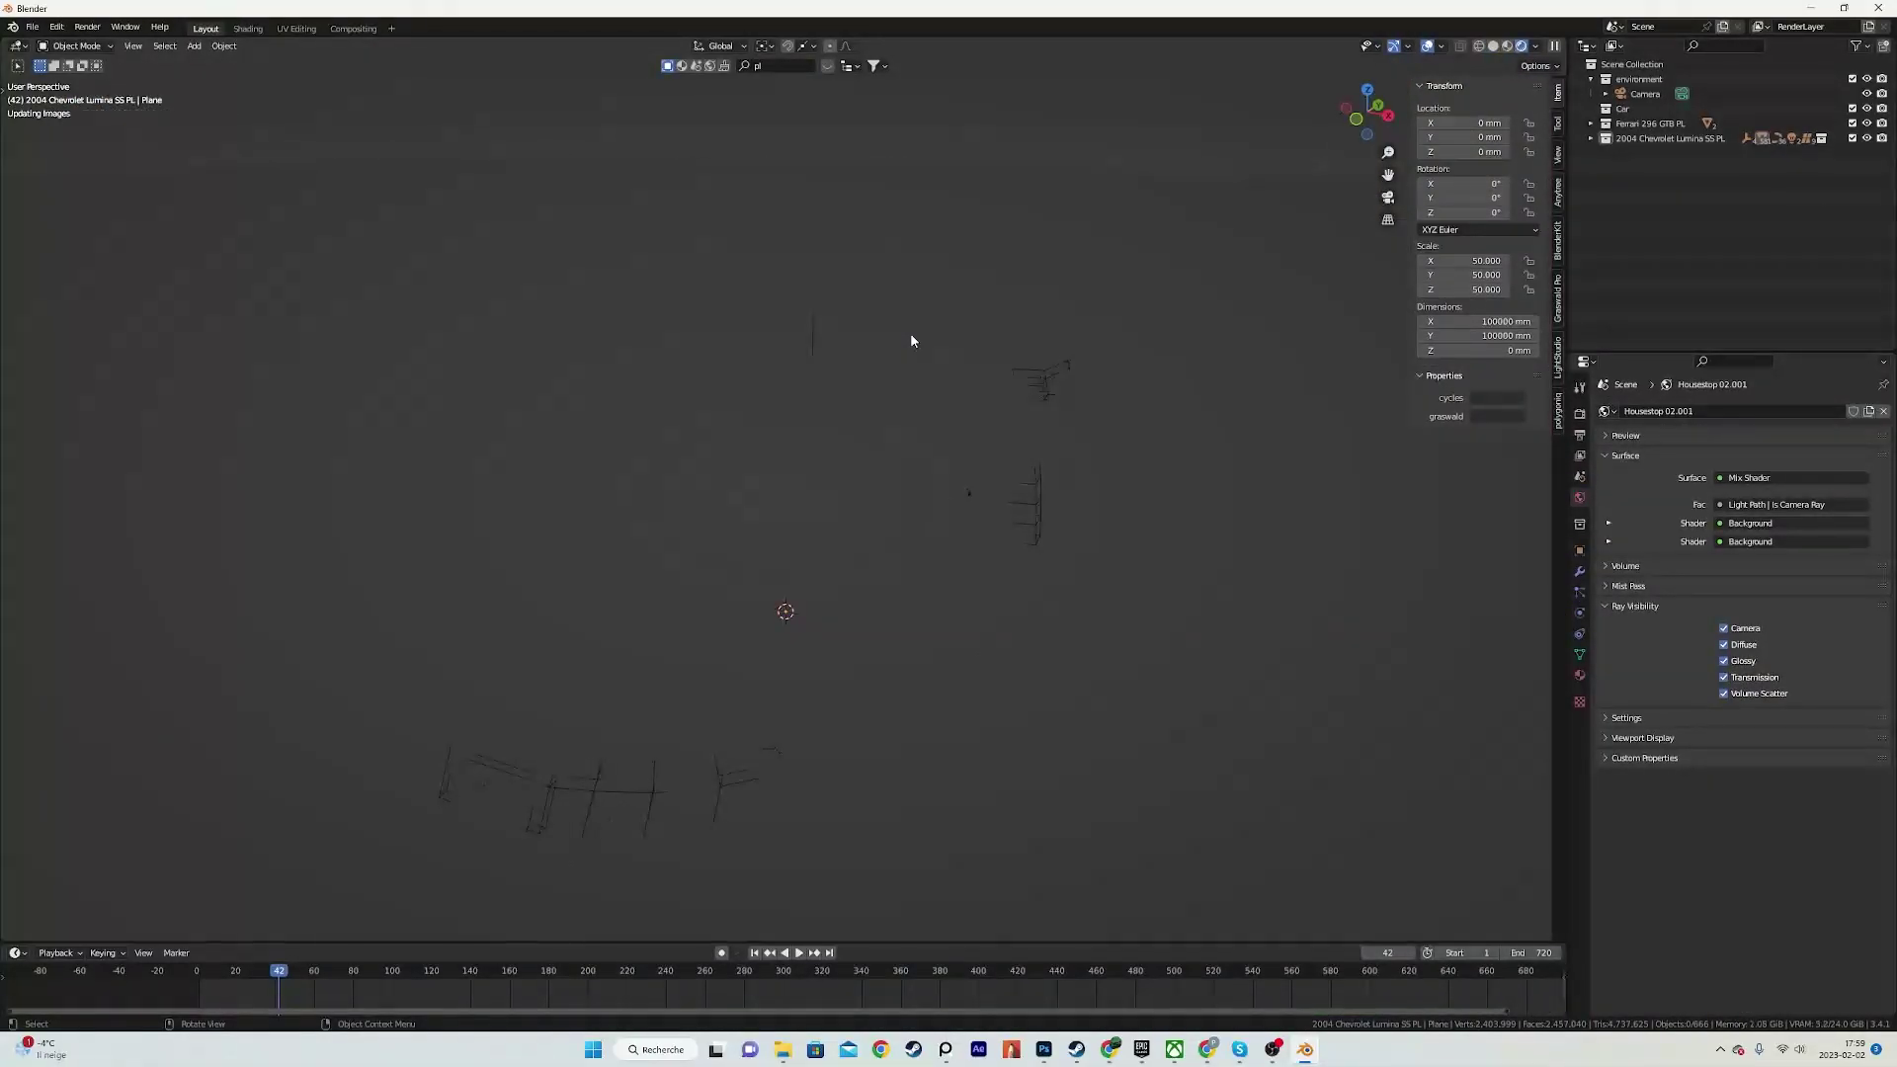
{"action": "key", "text": "KP_0"}
{"action": "scroll", "coordinate": [935, 571], "scroll_direction": "up", "scroll_amount": 3}
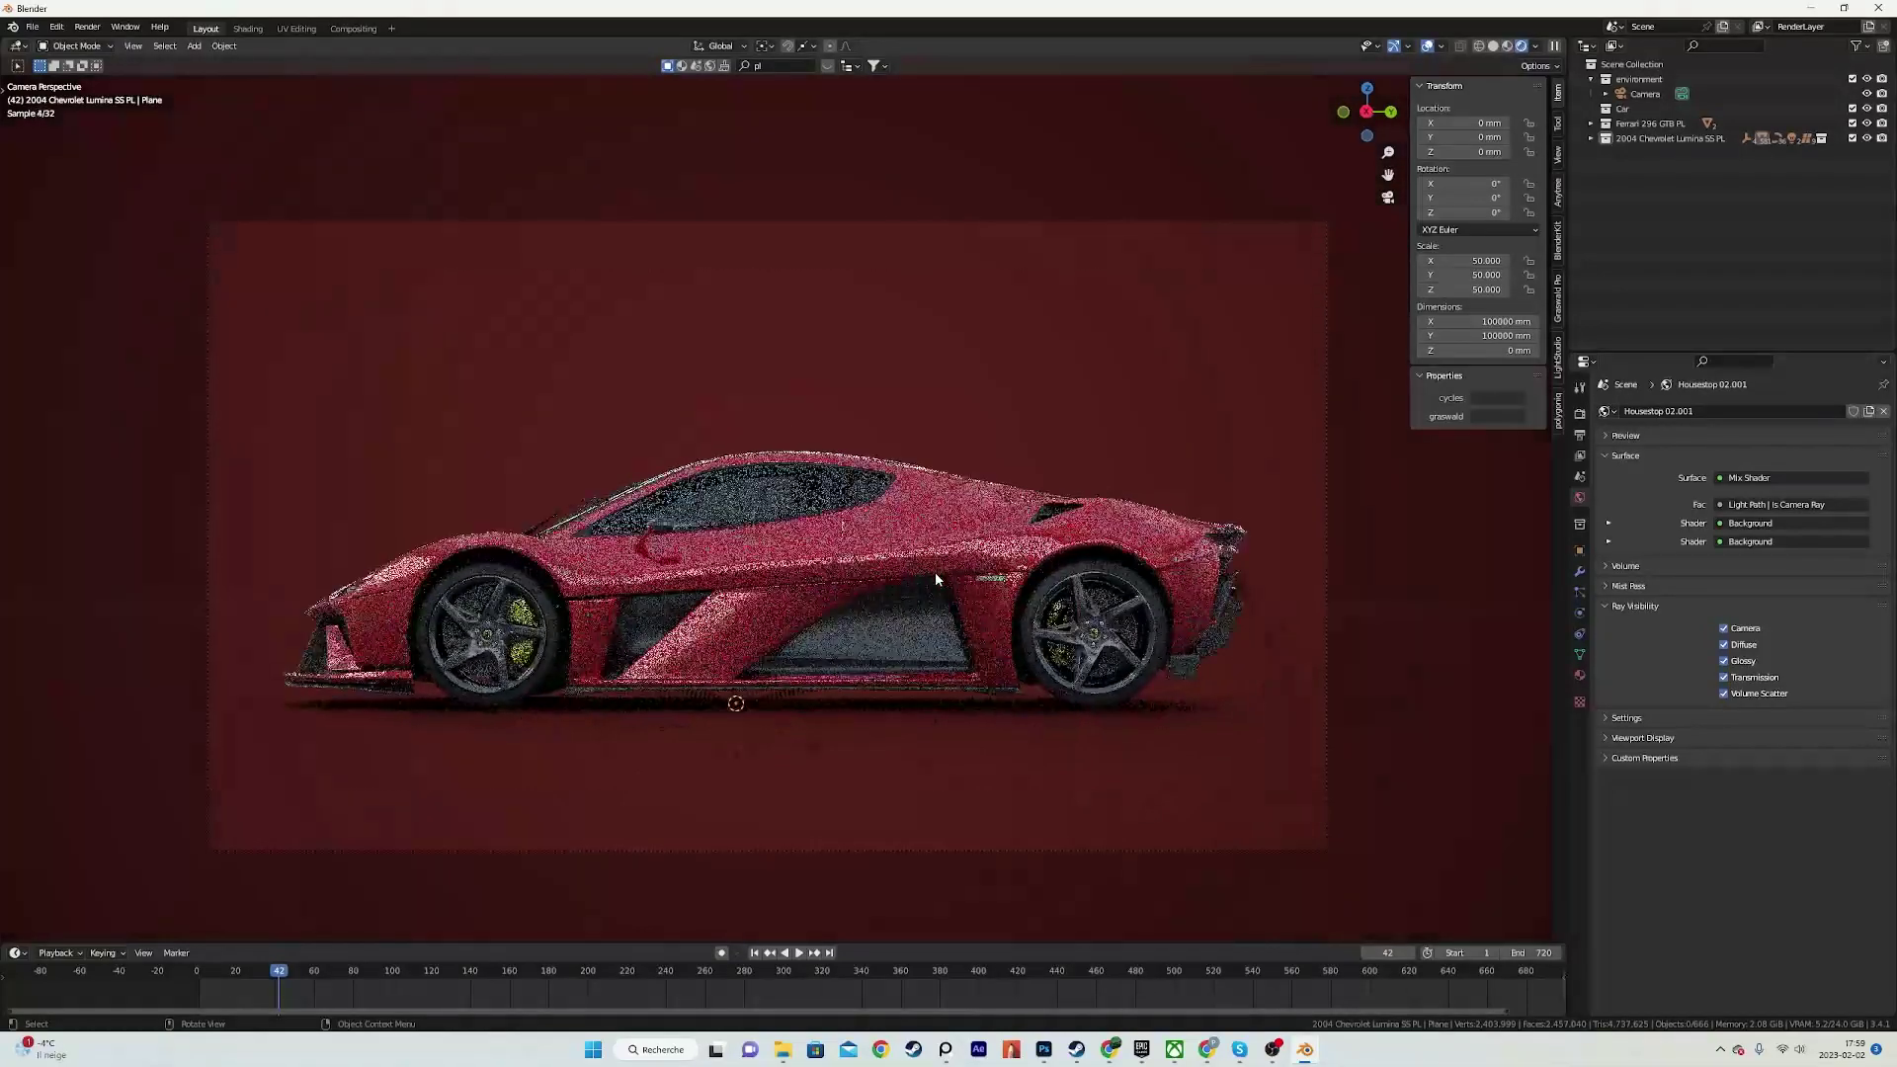
{"action": "left_click", "coordinate": [1608, 526]}
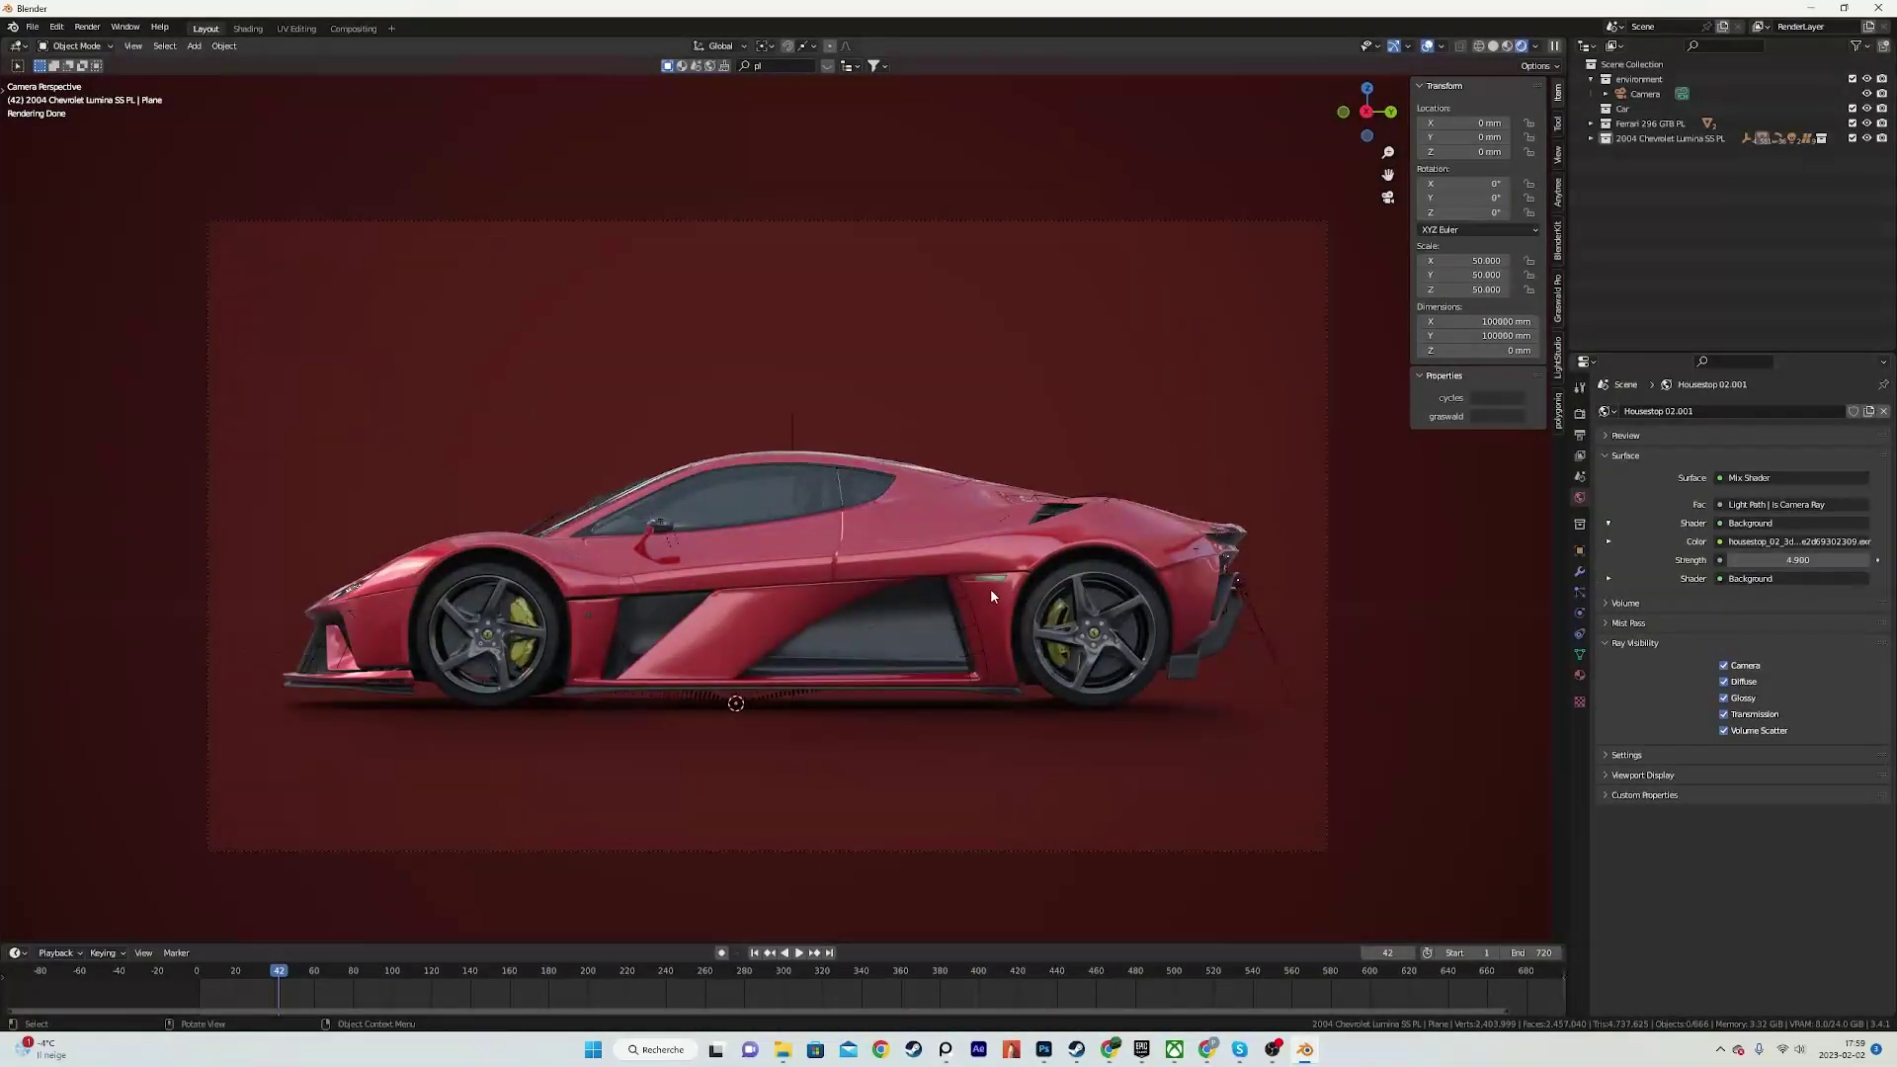